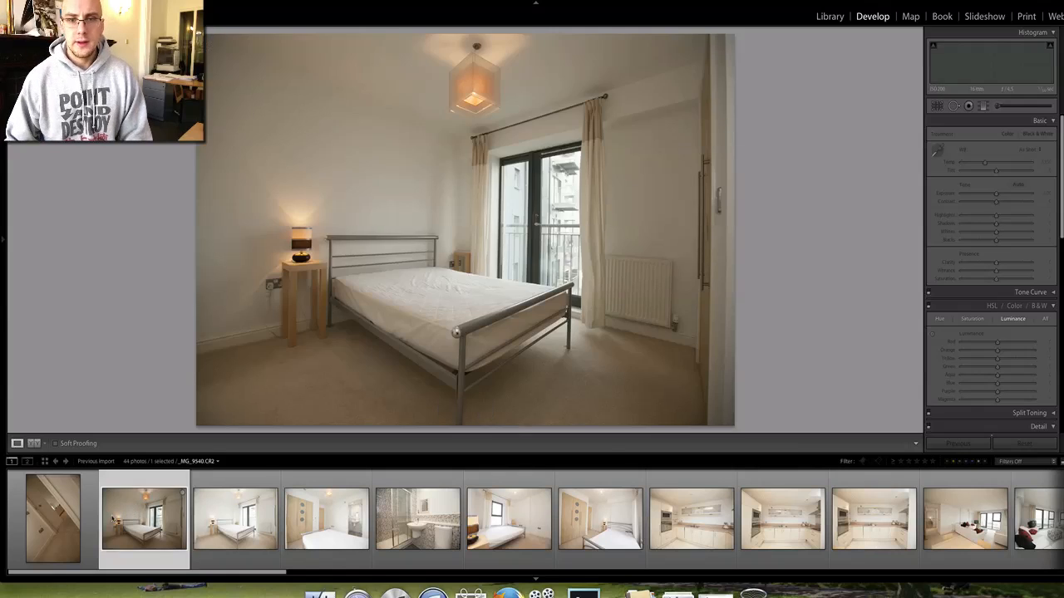
Open bedroom photo _MG_9541 and select the range of photos through the bathroom shot.
{"action": "left_click", "coordinate": [236, 518]}
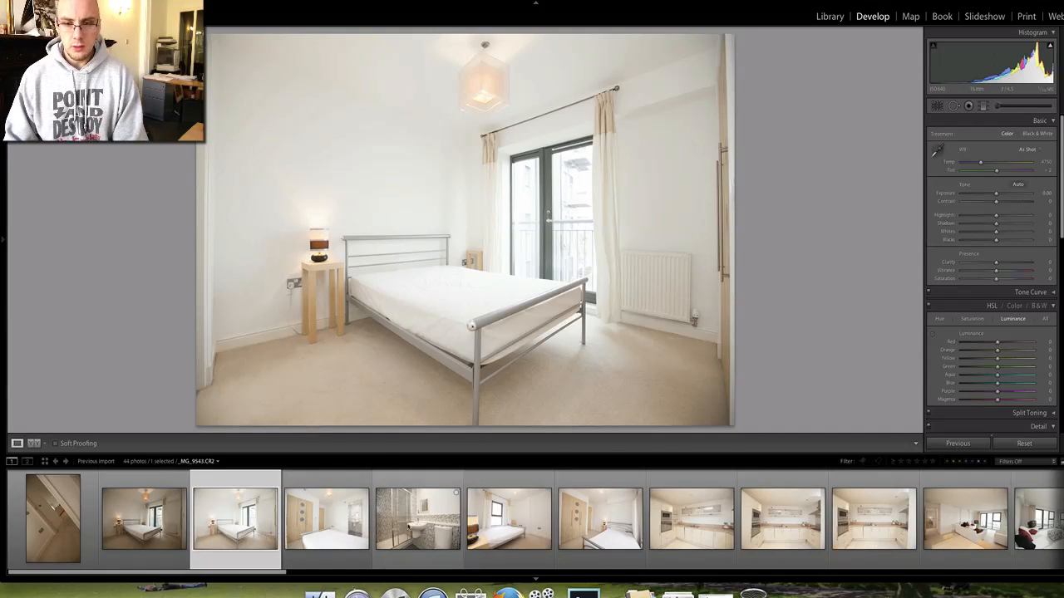
{"action": "scroll", "coordinate": [747, 516], "scroll_direction": "down", "scroll_amount": 7}
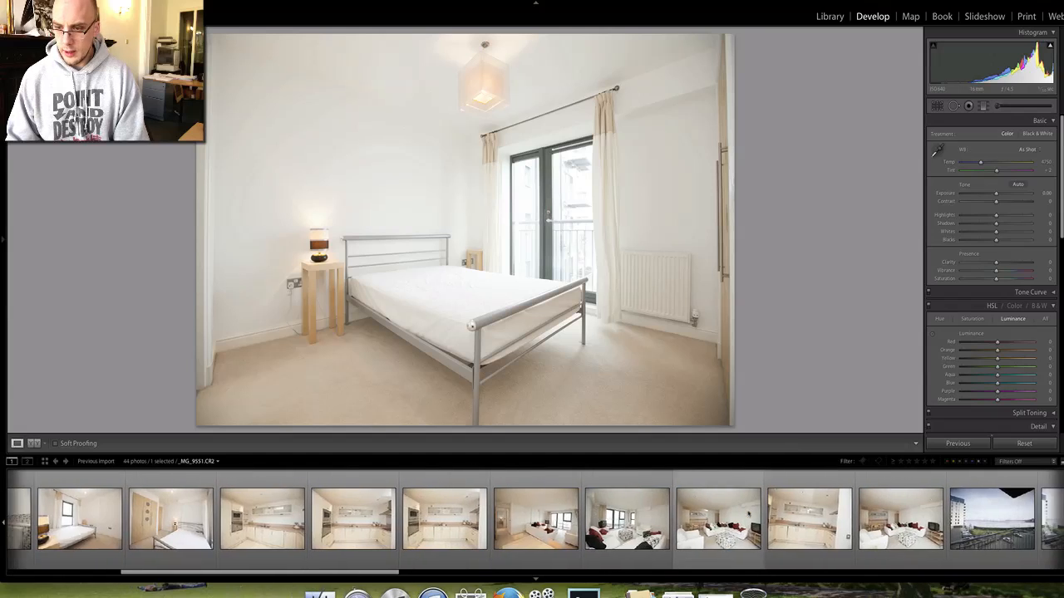
{"action": "scroll", "coordinate": [747, 515], "scroll_direction": "down", "scroll_amount": 3}
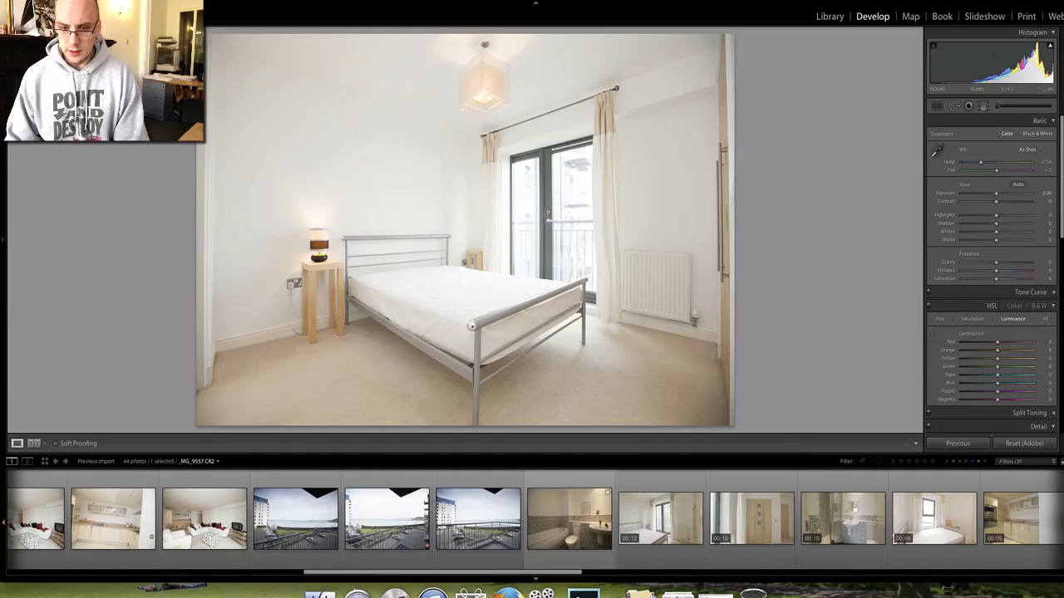
{"action": "left_click", "coordinate": [569, 519], "text": "shift"}
{"action": "scroll", "coordinate": [585, 523], "scroll_direction": "down", "scroll_amount": 4}
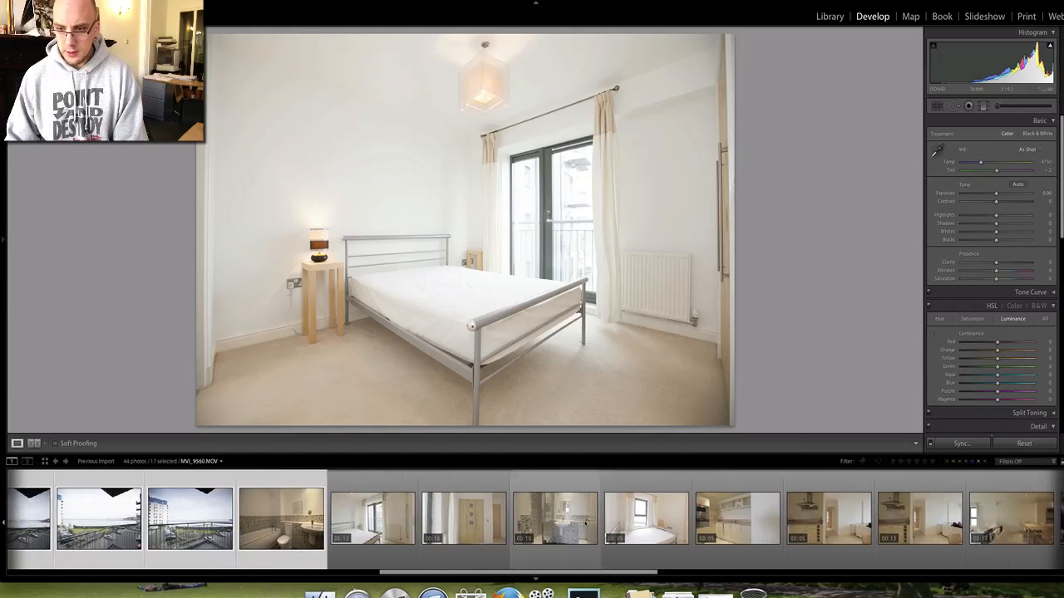
{"action": "scroll", "coordinate": [636, 526], "scroll_direction": "down", "scroll_amount": 5}
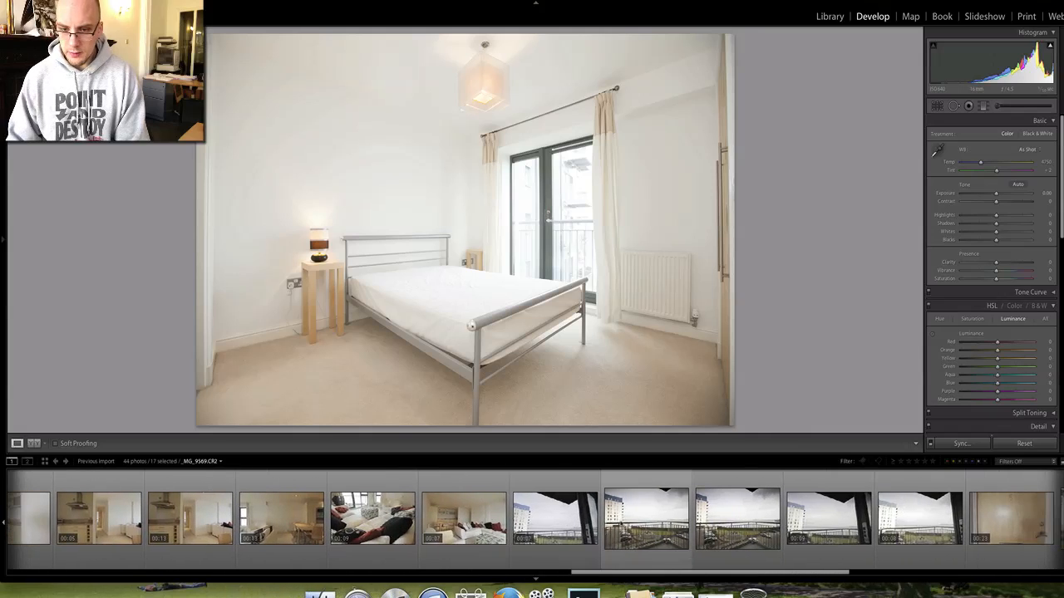
Add two balcony photos and several building exterior shots to the selection, making 22 photos.
{"action": "left_click", "coordinate": [640, 524], "text": "super"}
{"action": "left_click", "coordinate": [733, 524], "text": "super"}
{"action": "scroll", "coordinate": [763, 524], "scroll_direction": "down", "scroll_amount": 3}
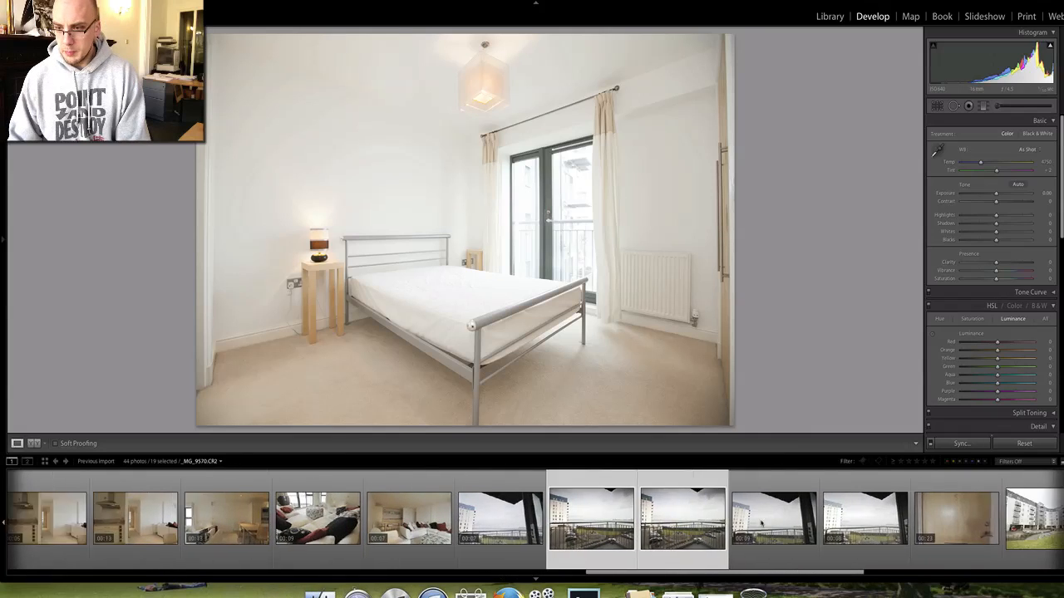
{"action": "left_click", "coordinate": [740, 519], "text": "super"}
{"action": "scroll", "coordinate": [741, 519], "scroll_direction": "down", "scroll_amount": 5}
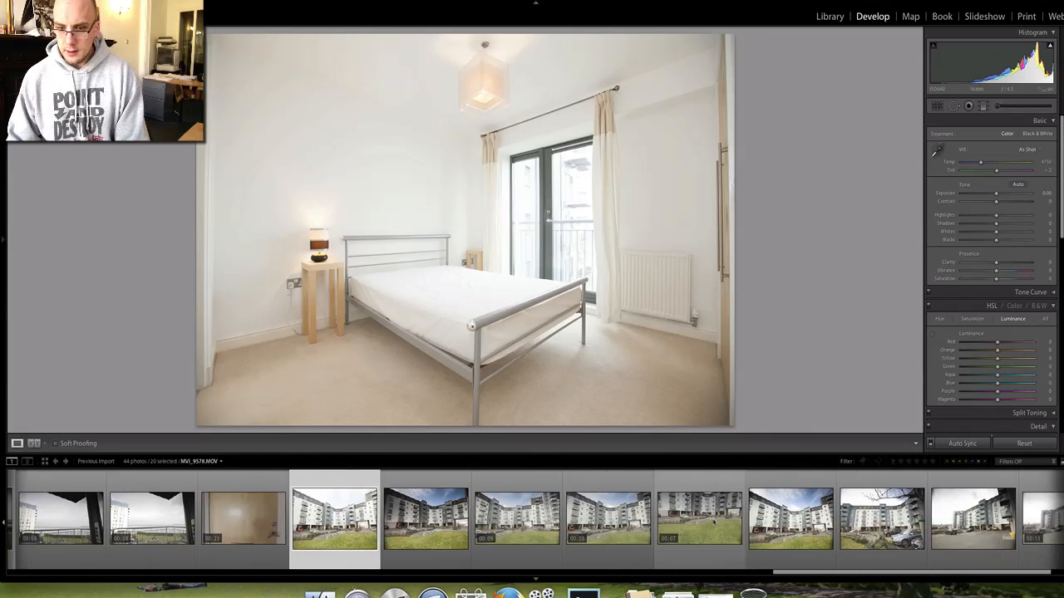
{"action": "left_click", "coordinate": [790, 519], "text": "super"}
{"action": "scroll", "coordinate": [791, 519], "scroll_direction": "down", "scroll_amount": 1}
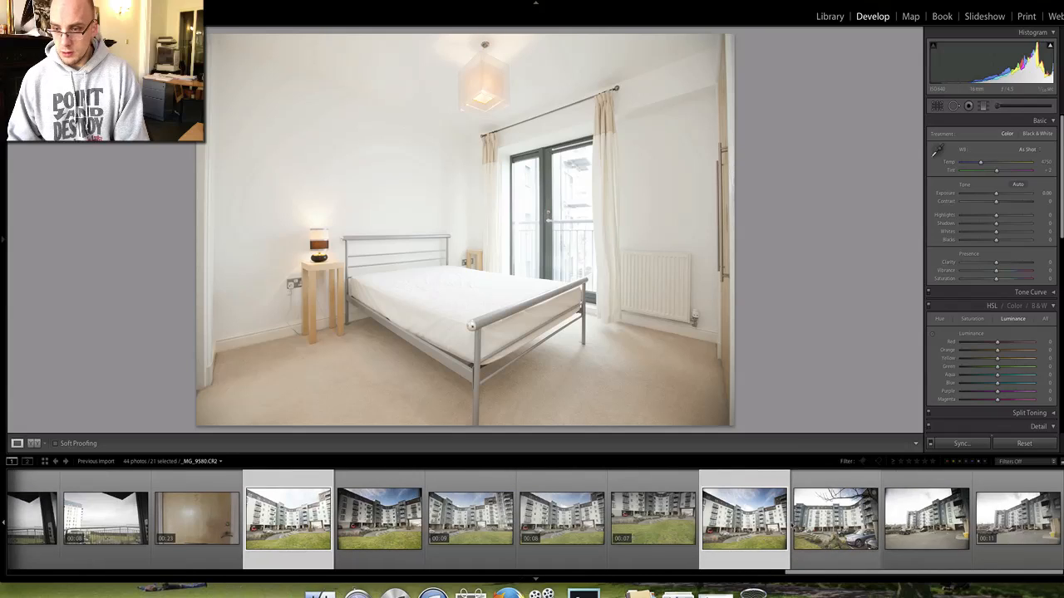
{"action": "left_click", "coordinate": [926, 519], "text": "super"}
{"action": "left_click", "coordinate": [835, 519], "text": "super"}
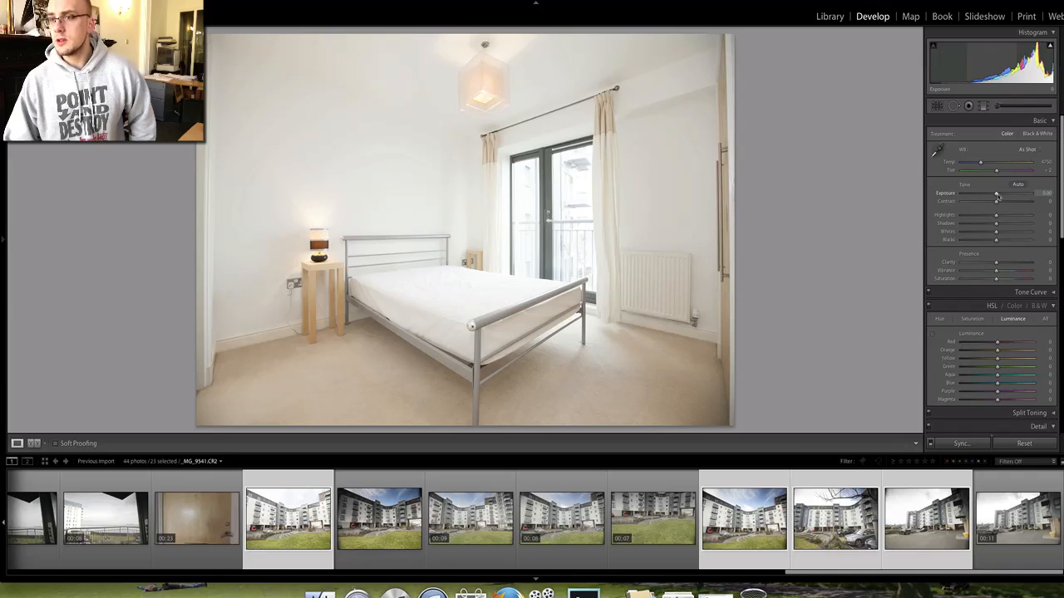
Set Highlights to -70, Shadows +52, Blacks -3 and Contrast +5 on the bedroom photo.
{"action": "left_click_drag", "start_coordinate": [996, 215], "coordinate": [965, 220]}
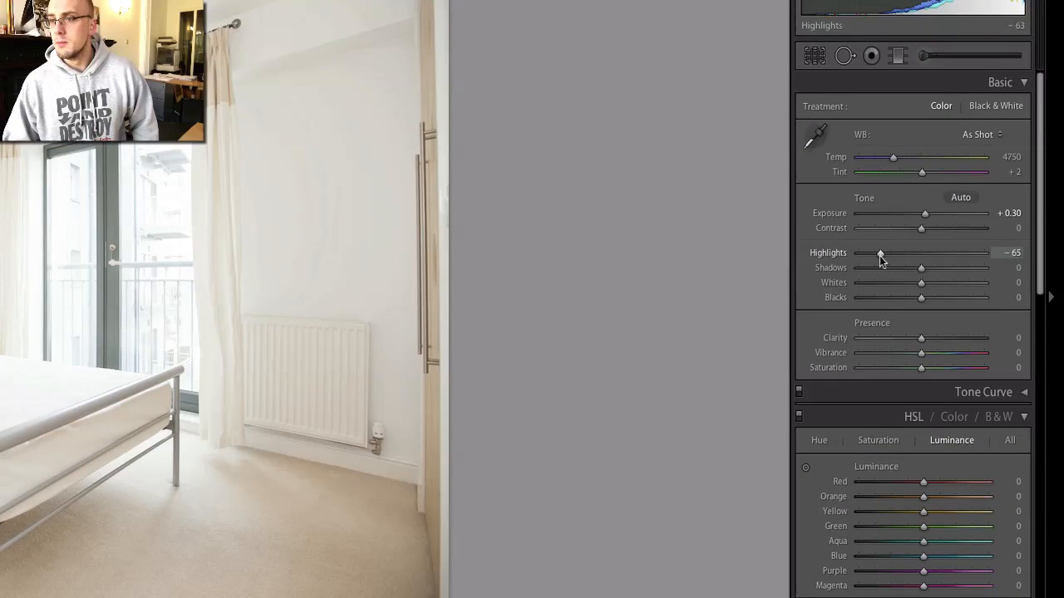
{"action": "left_click_drag", "start_coordinate": [876, 257], "coordinate": [951, 269]}
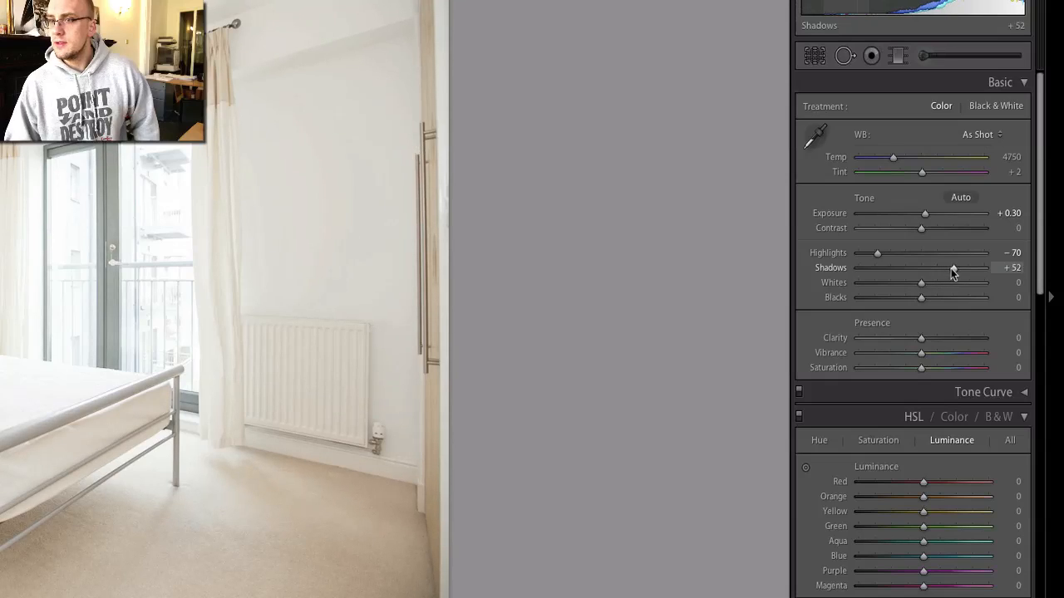
{"action": "left_click_drag", "start_coordinate": [921, 304], "coordinate": [919, 306]}
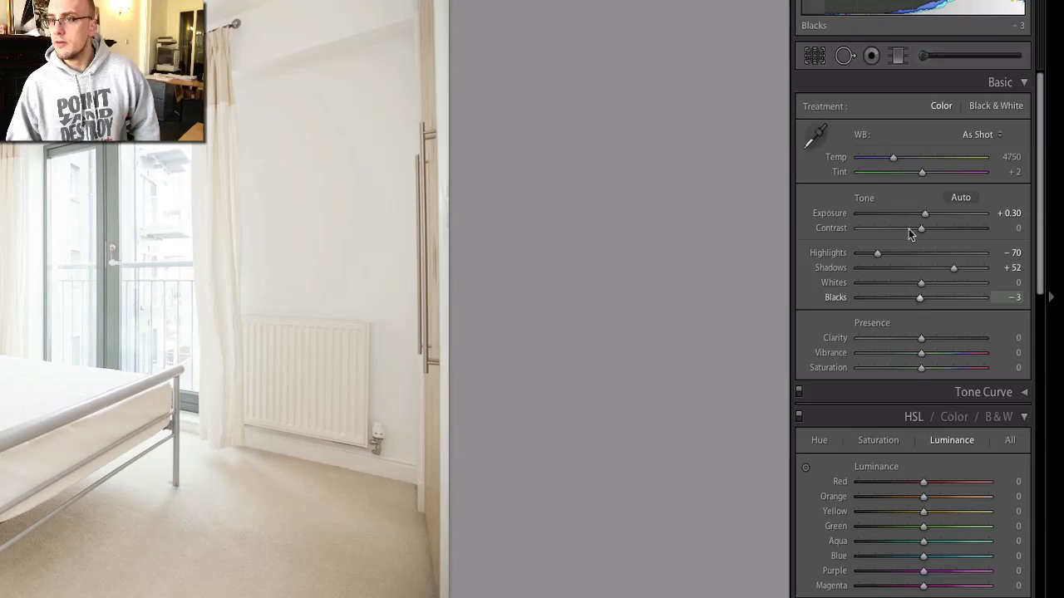
{"action": "left_click_drag", "start_coordinate": [922, 229], "coordinate": [923, 229]}
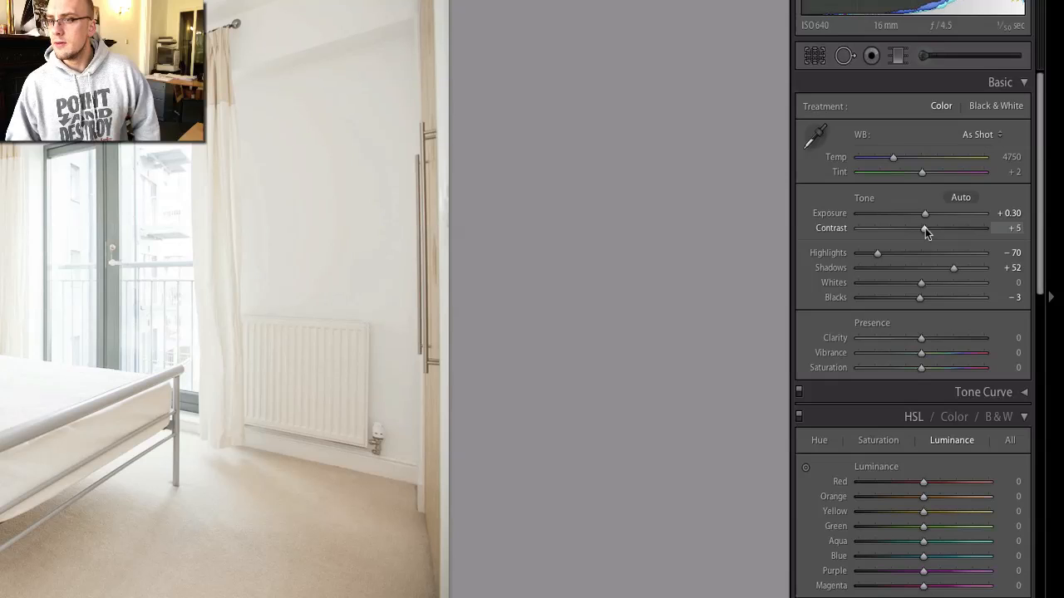
{"action": "scroll", "coordinate": [925, 231], "scroll_direction": "down", "scroll_amount": 3}
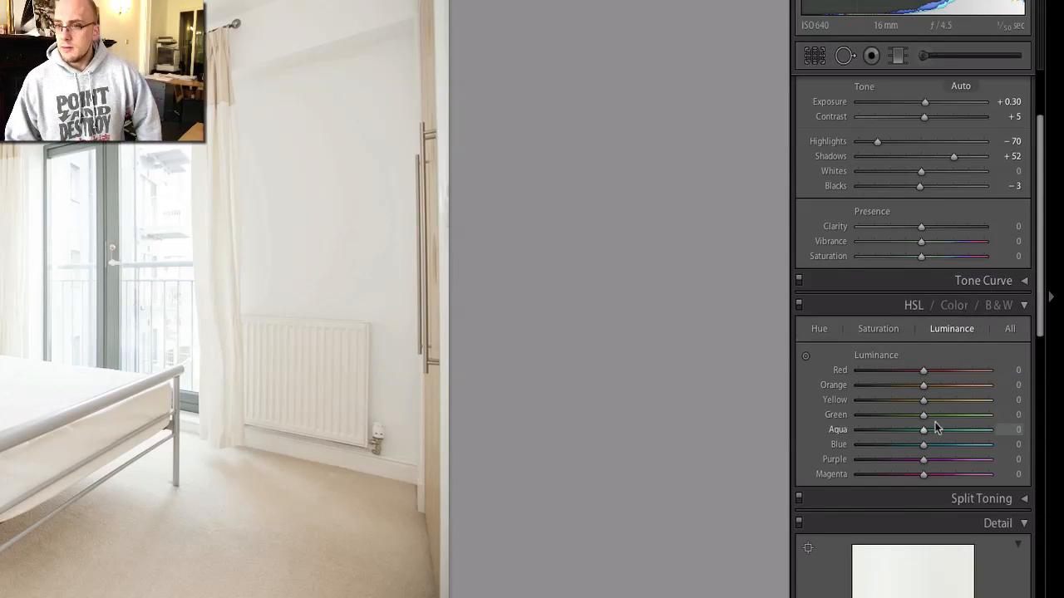
Set Detail sharpening amount to 52 and luminance noise reduction to 29.
{"action": "scroll", "coordinate": [933, 427], "scroll_direction": "down", "scroll_amount": 6}
{"action": "left_click", "coordinate": [904, 485]}
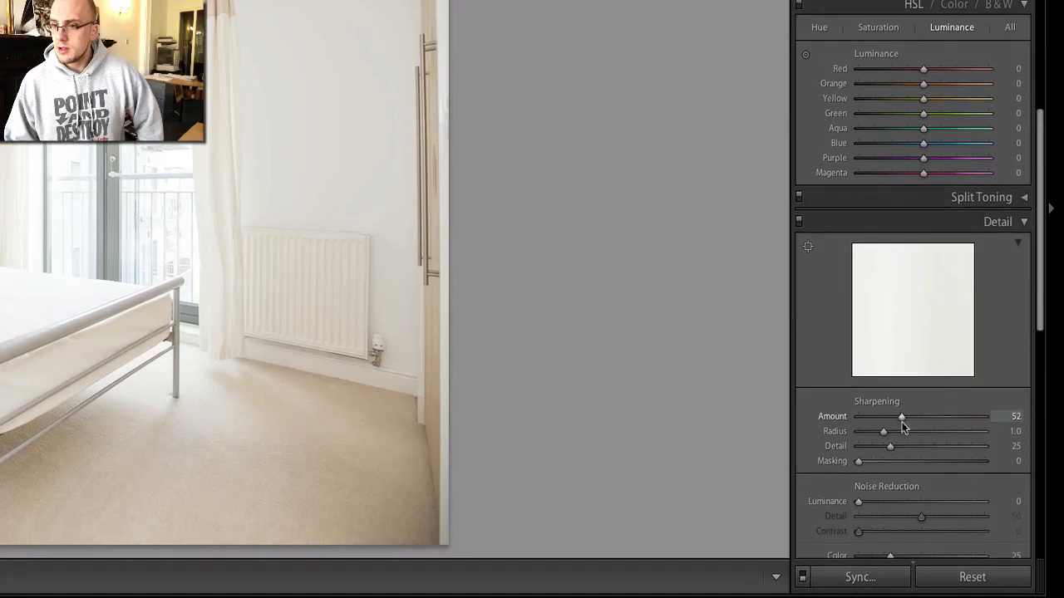
{"action": "left_click_drag", "start_coordinate": [860, 563], "coordinate": [894, 561]}
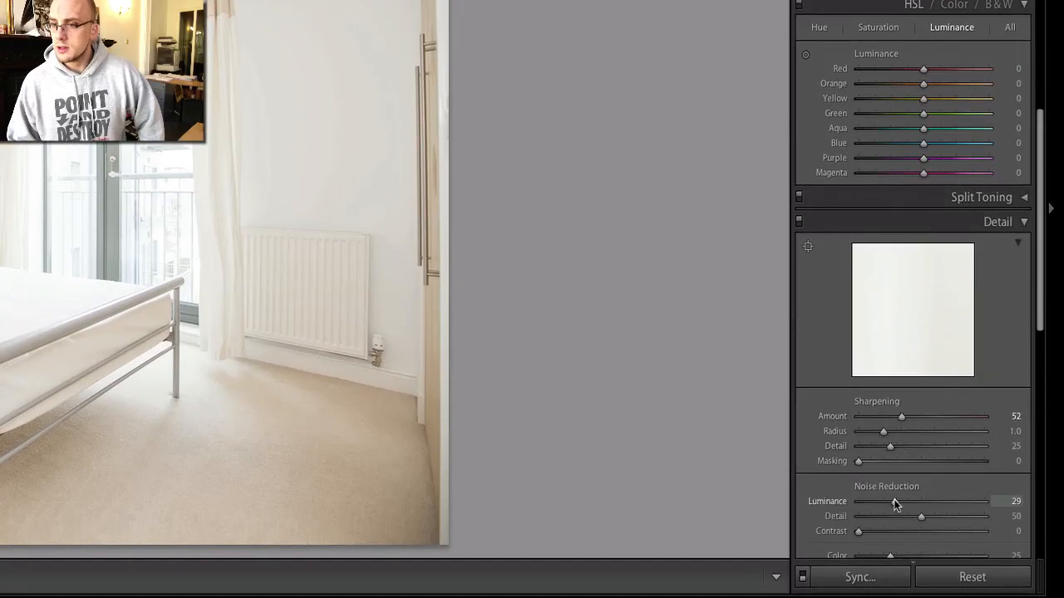
Enable lens profile corrections and remove chromatic aberration.
{"action": "scroll", "coordinate": [894, 499], "scroll_direction": "down", "scroll_amount": 5}
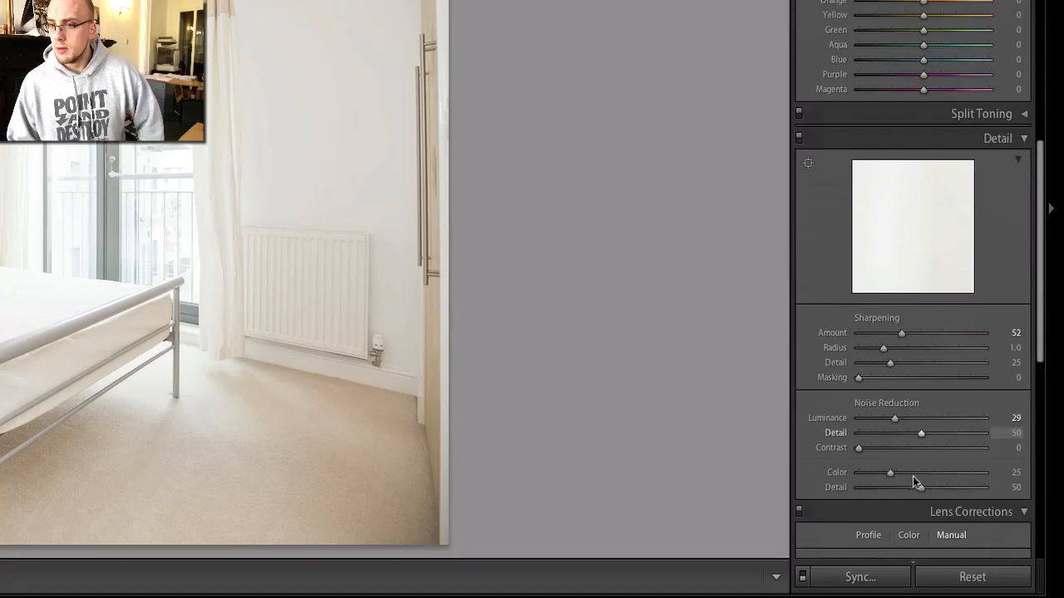
{"action": "left_click", "coordinate": [870, 412]}
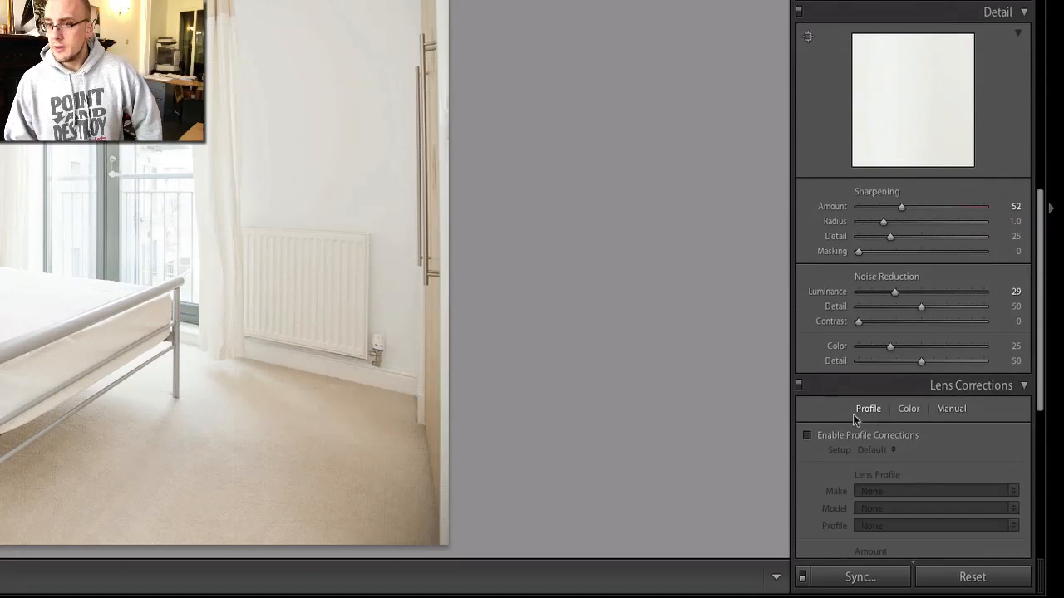
{"action": "left_click", "coordinate": [808, 436]}
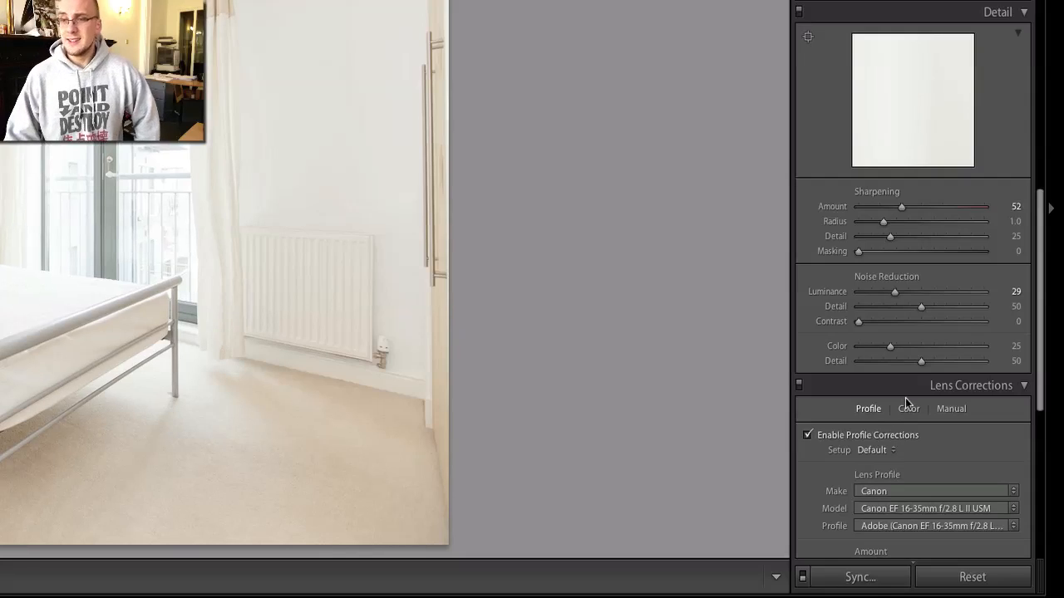
{"action": "left_click", "coordinate": [908, 409]}
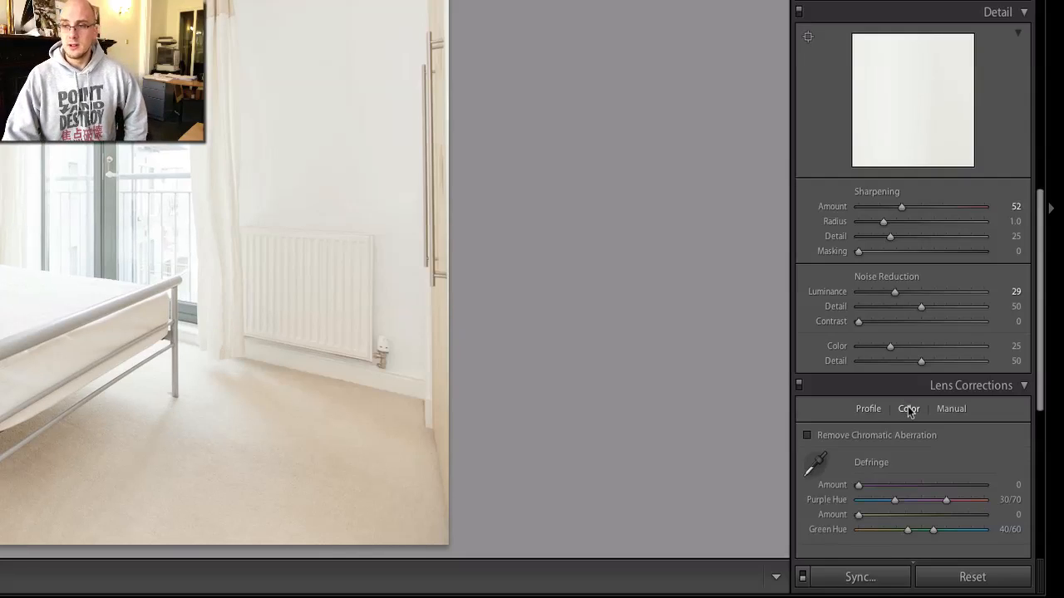
{"action": "left_click", "coordinate": [807, 435]}
{"action": "left_click", "coordinate": [954, 410]}
Change the Camera Calibration profile to Camera Faithful.
{"action": "scroll", "coordinate": [977, 409], "scroll_direction": "down", "scroll_amount": 5}
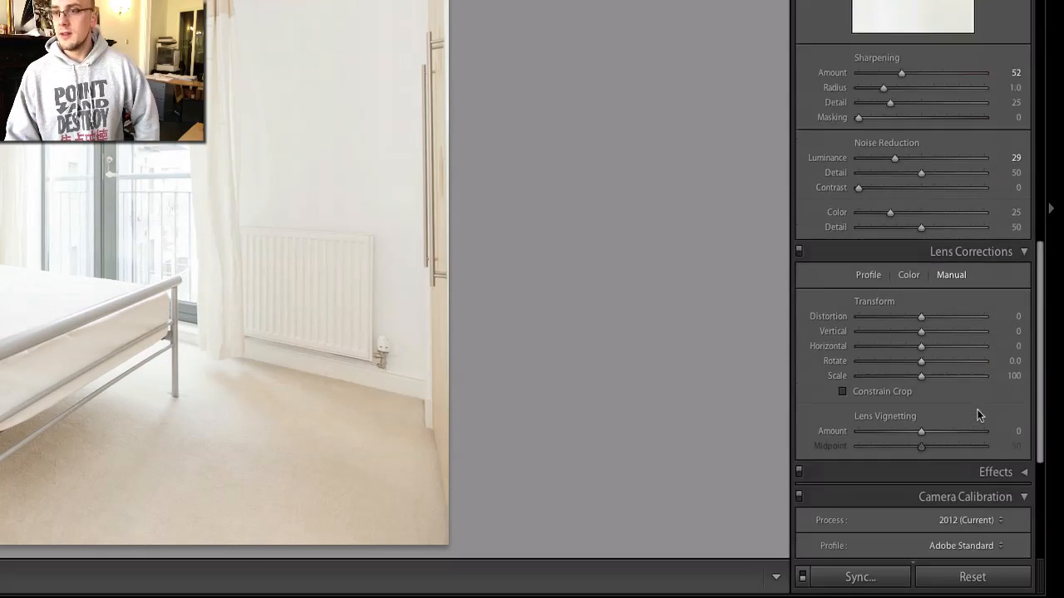
{"action": "scroll", "coordinate": [989, 374], "scroll_direction": "up", "scroll_amount": 5}
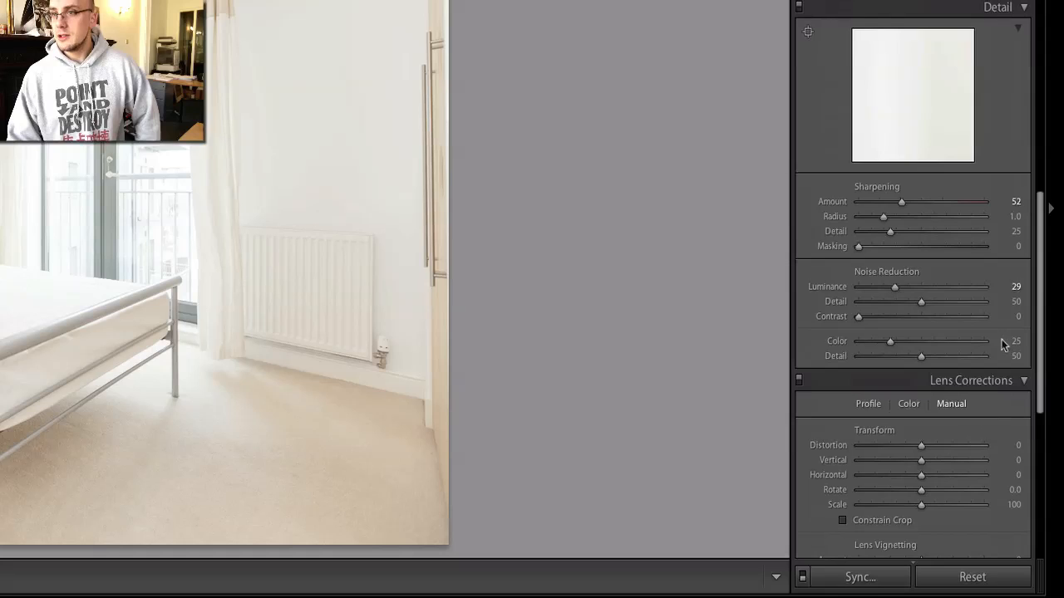
{"action": "left_click", "coordinate": [1024, 7]}
{"action": "scroll", "coordinate": [1009, 19], "scroll_direction": "up", "scroll_amount": 2}
{"action": "scroll", "coordinate": [1011, 21], "scroll_direction": "down", "scroll_amount": 3}
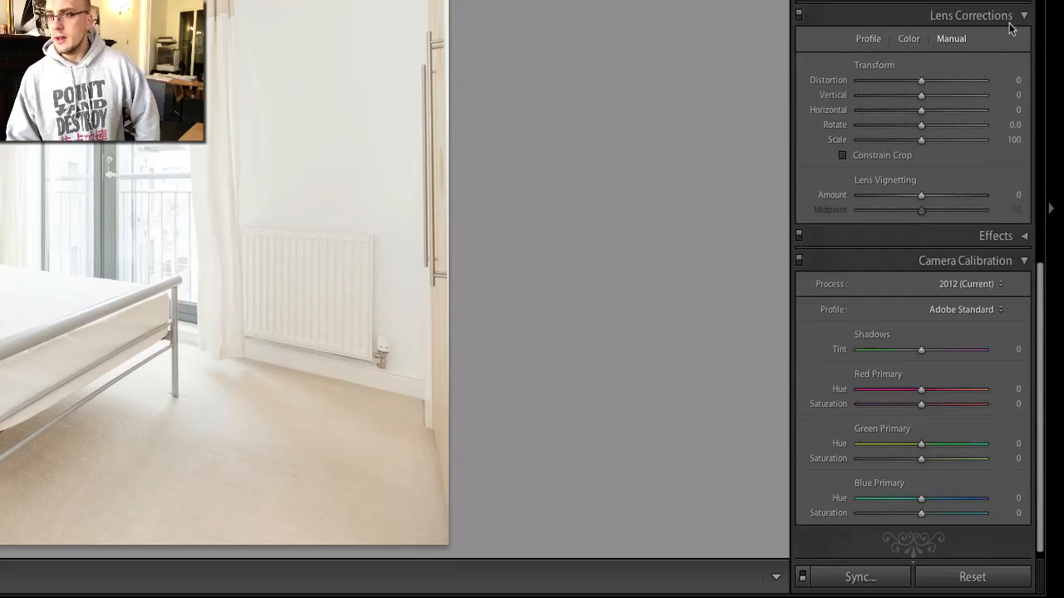
{"action": "left_click", "coordinate": [969, 302]}
{"action": "left_click", "coordinate": [967, 311]}
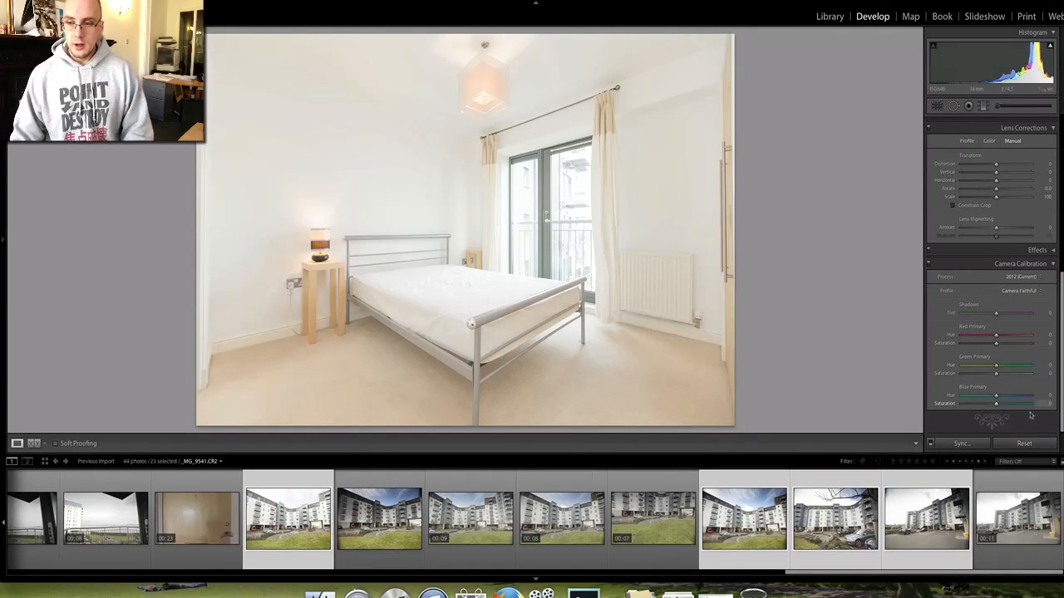
Sync all of the bedroom photo's settings except White Balance to the selected photos.
{"action": "left_click", "coordinate": [961, 443]}
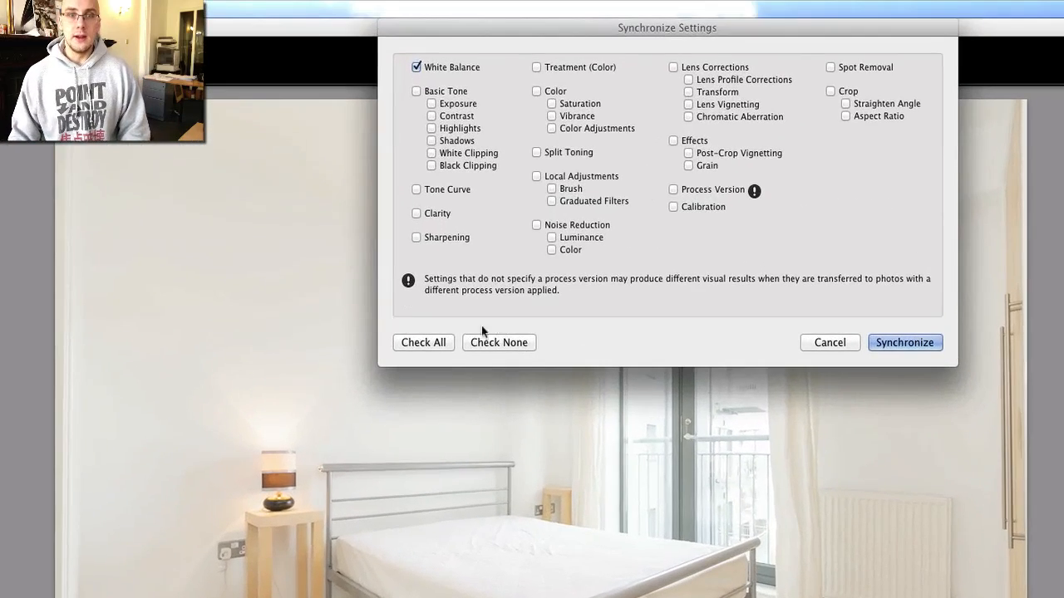
{"action": "left_click", "coordinate": [415, 277]}
{"action": "left_click", "coordinate": [416, 68]}
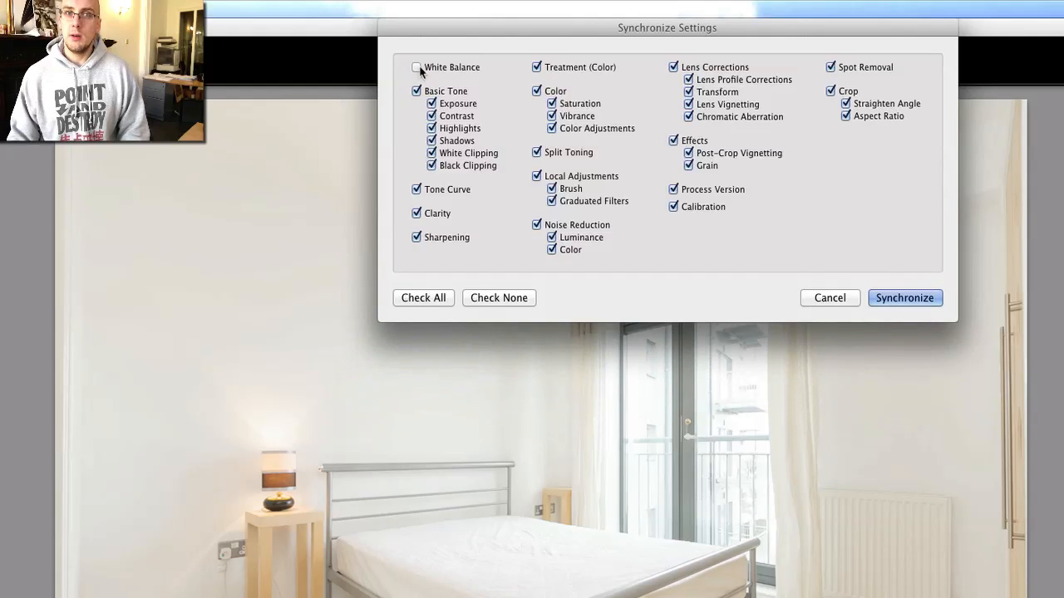
{"action": "left_click", "coordinate": [891, 295]}
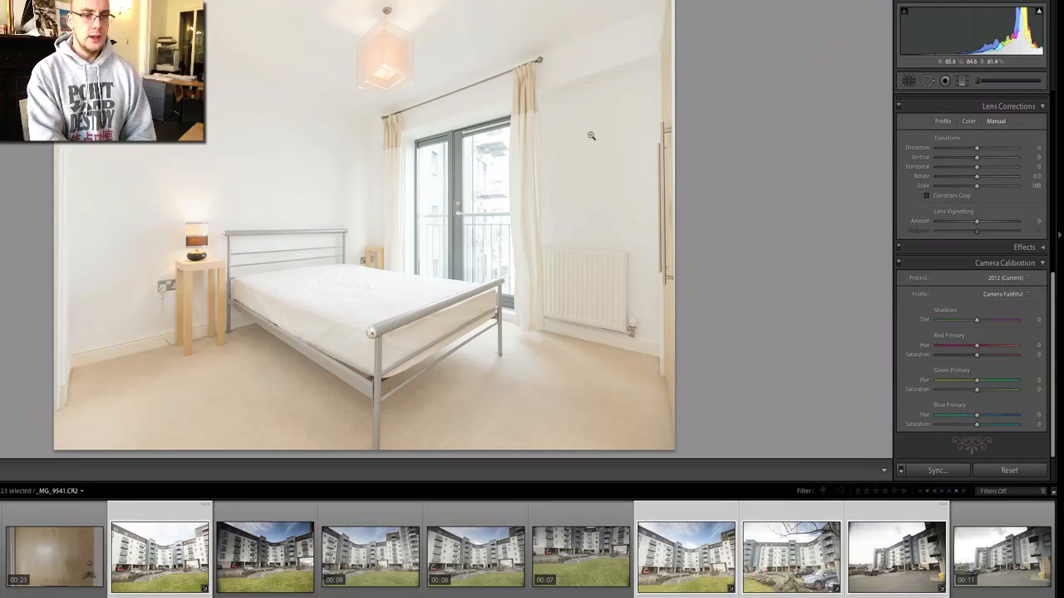
{"action": "scroll", "coordinate": [562, 548], "scroll_direction": "down", "scroll_amount": 10}
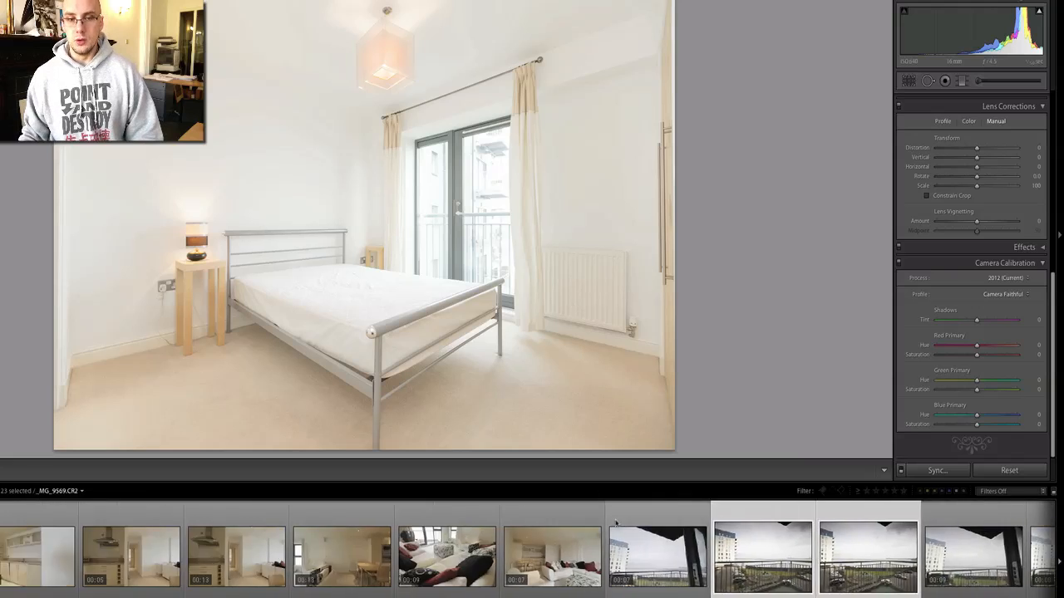
{"action": "scroll", "coordinate": [562, 519], "scroll_direction": "down", "scroll_amount": 8}
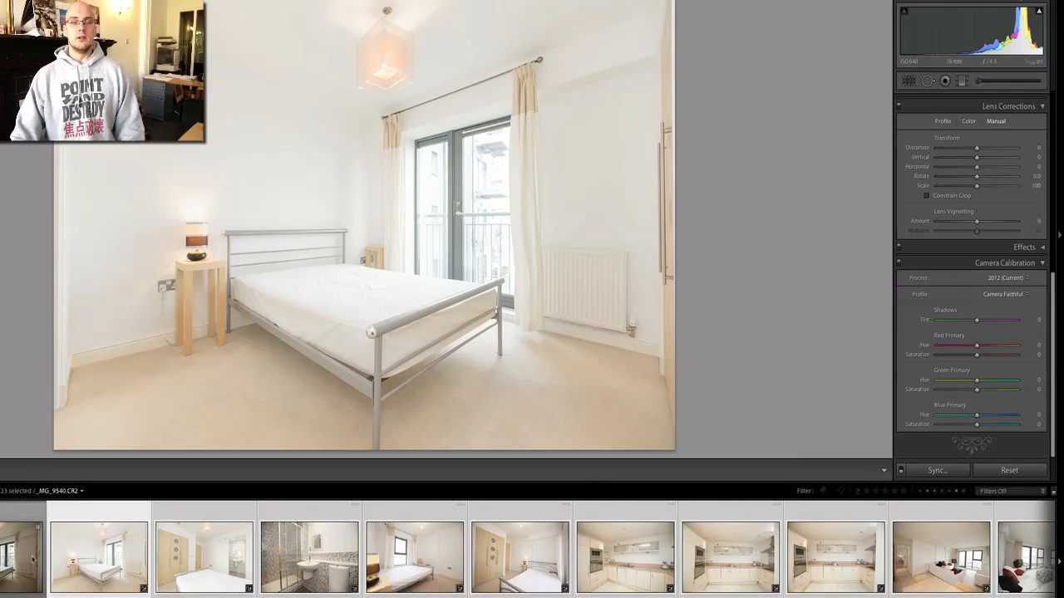
Select bedroom photo _MG_9540 and launch Final Cut Pro from Applications.
{"action": "left_click", "coordinate": [77, 551]}
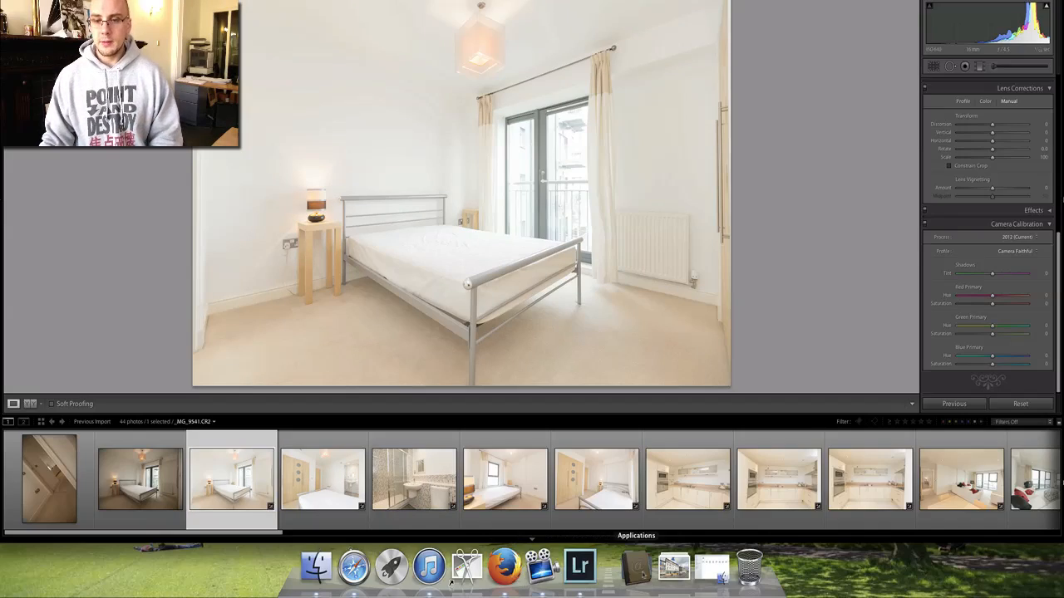
{"action": "left_click", "coordinate": [636, 567]}
{"action": "left_click", "coordinate": [396, 266]}
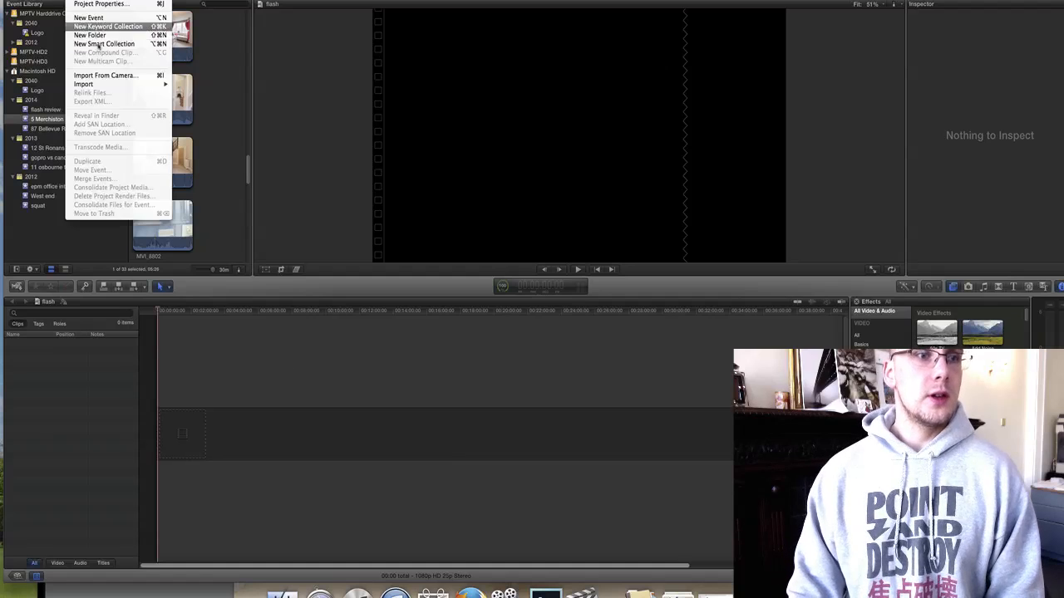
Import media from Pictures > 2014 > 2014-02-11, selecting only the MOV files.
{"action": "mouse_move", "coordinate": [102, 87]}
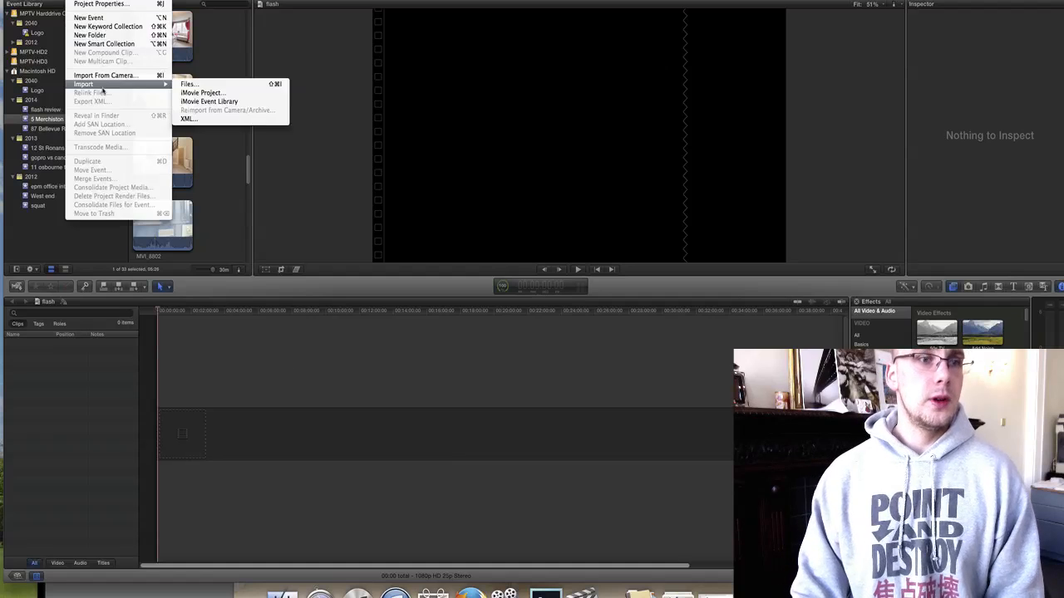
{"action": "left_click", "coordinate": [207, 87]}
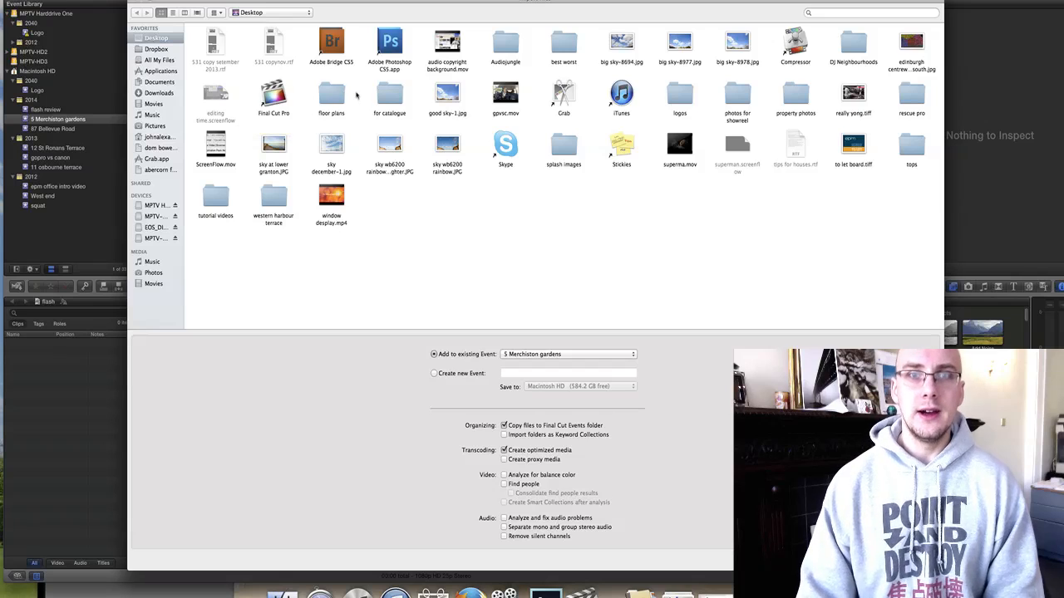
{"action": "left_click", "coordinate": [154, 125]}
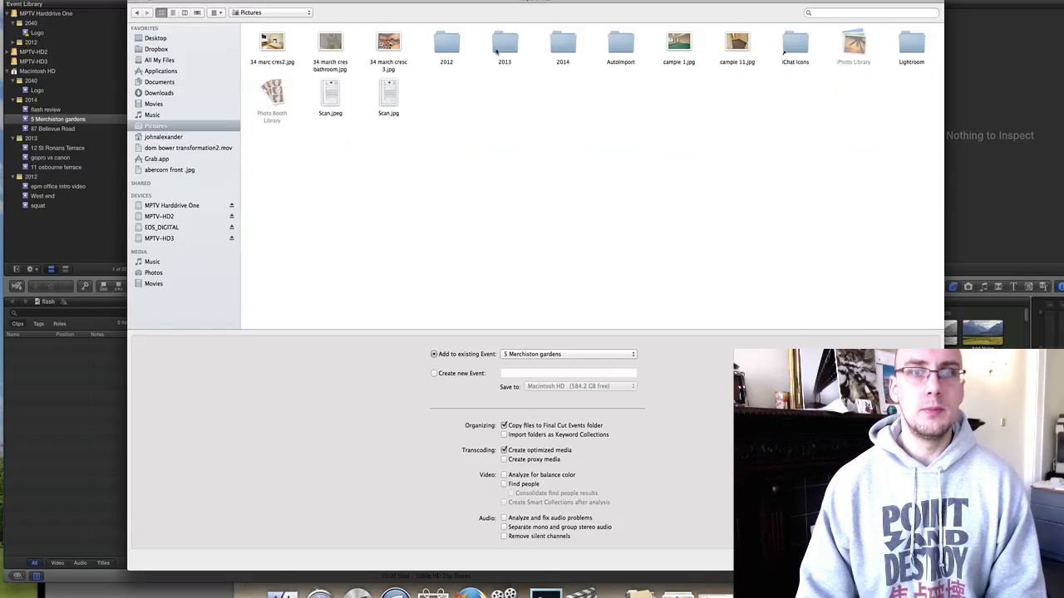
{"action": "double_click", "coordinate": [563, 43]}
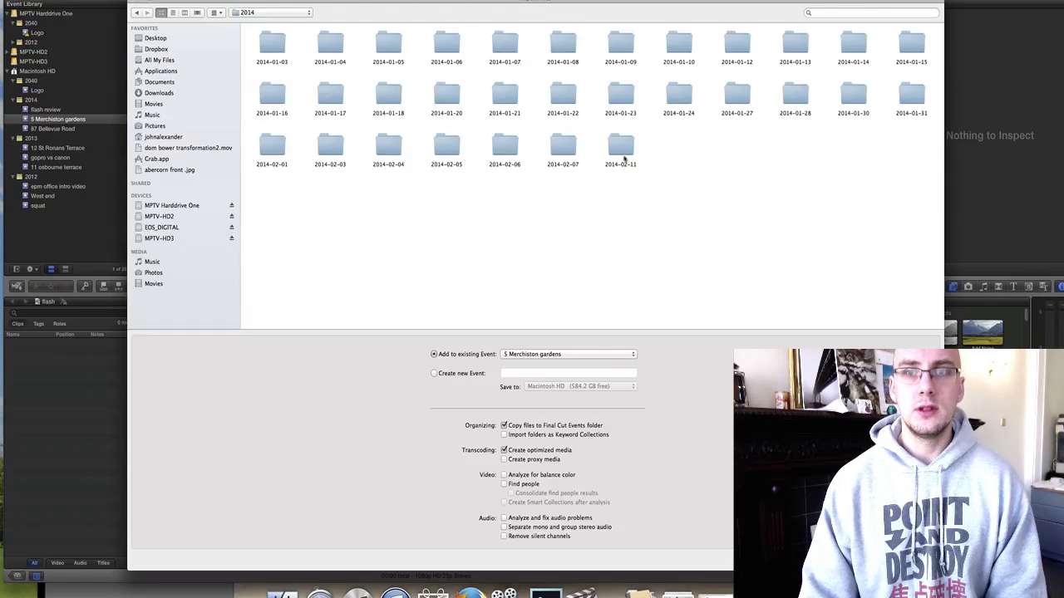
{"action": "double_click", "coordinate": [623, 153]}
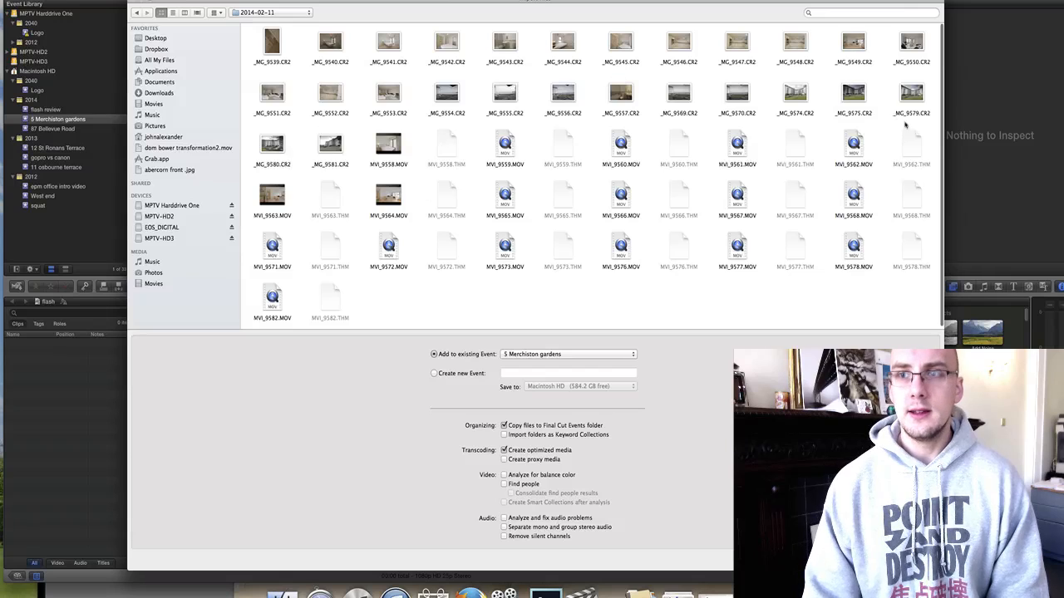
{"action": "left_click_drag", "start_coordinate": [928, 126], "coordinate": [249, 309]}
{"action": "left_click", "coordinate": [330, 148], "text": "super"}
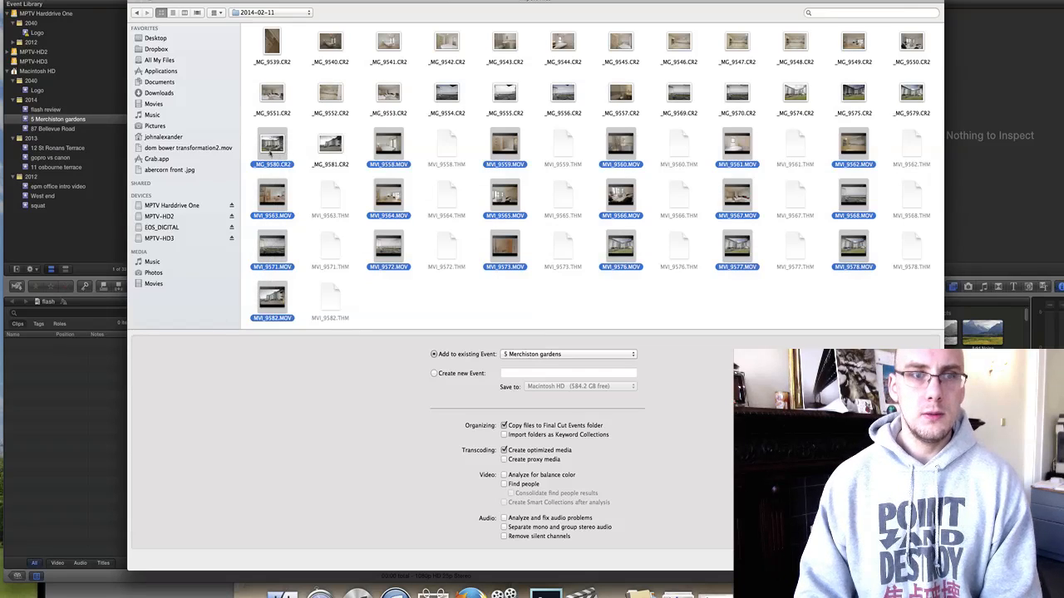
{"action": "left_click", "coordinate": [271, 149], "text": "super"}
{"action": "left_click", "coordinate": [433, 374]}
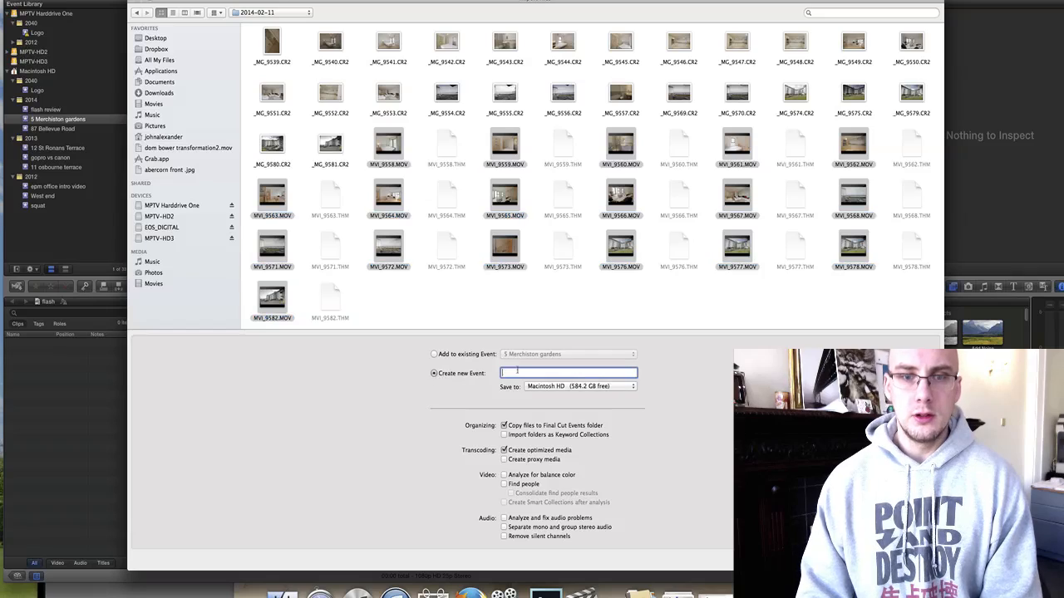
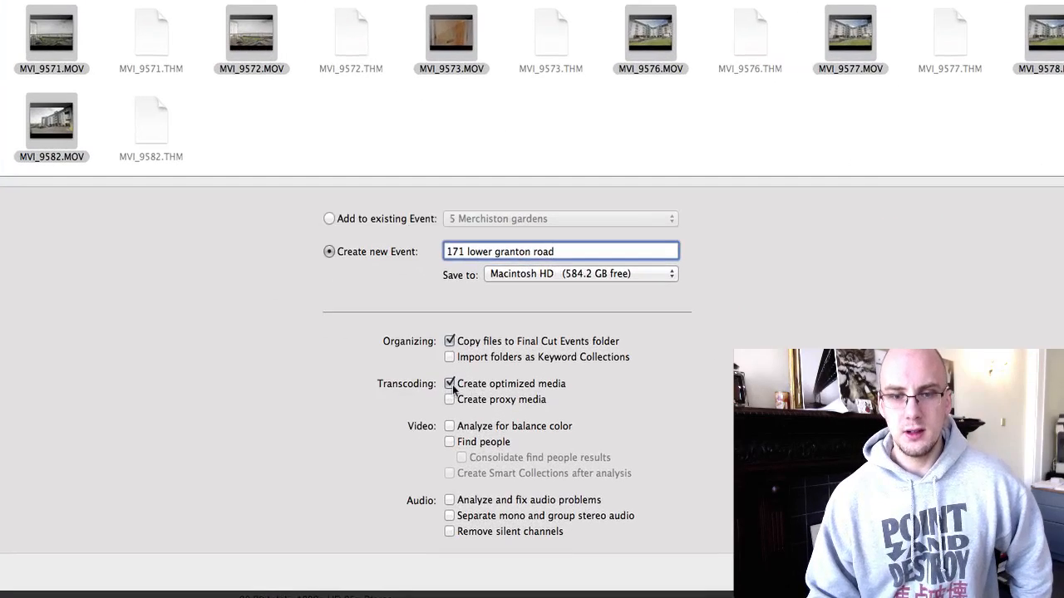
{"action": "left_click", "coordinate": [504, 449]}
{"action": "left_click", "coordinate": [450, 400]}
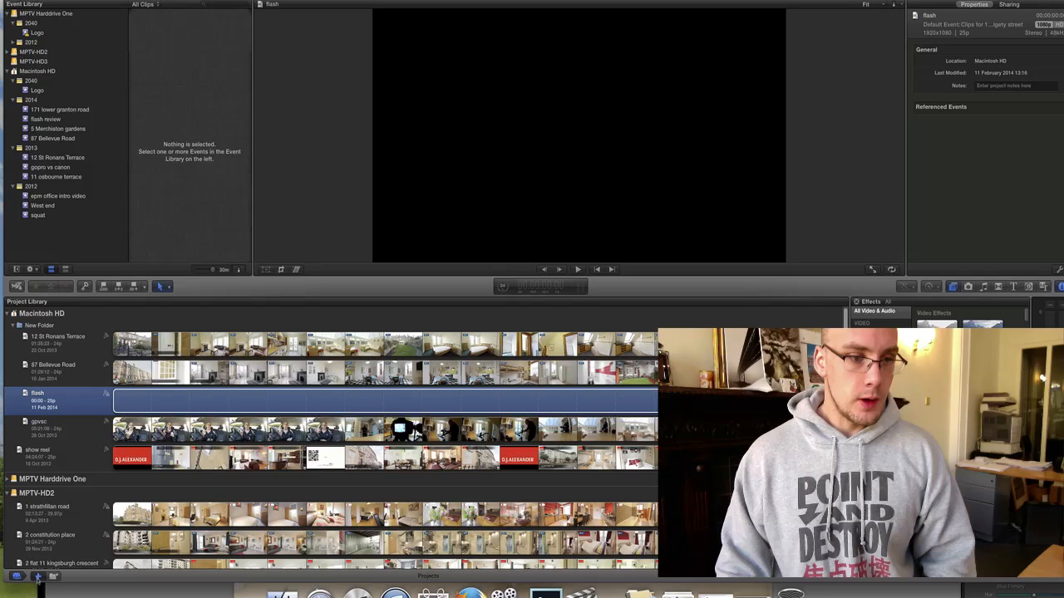
Create a new project with 720p HD format at 24p frame rate.
{"action": "left_click", "coordinate": [38, 576]}
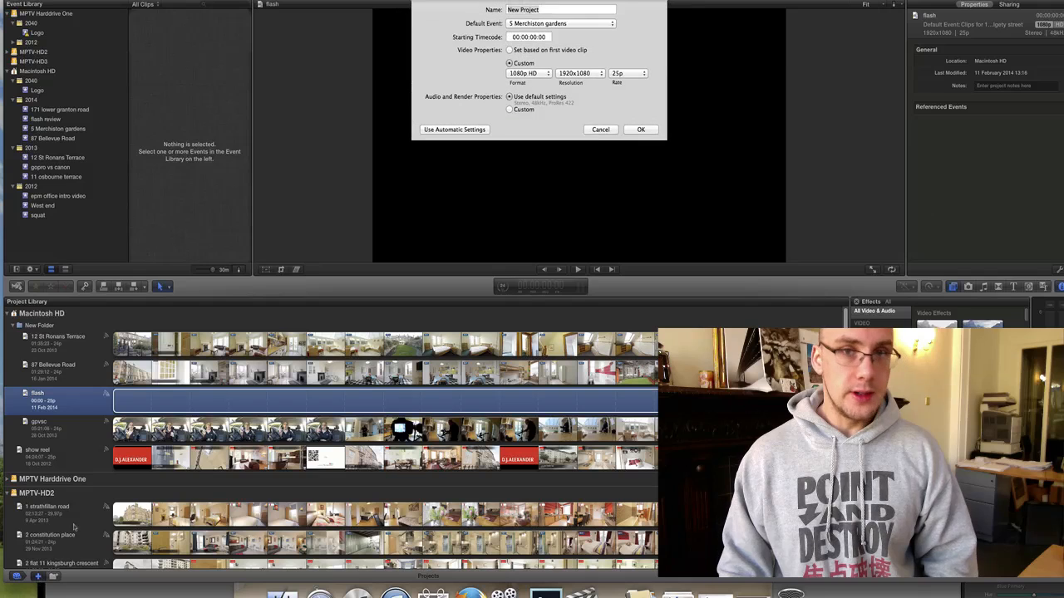
{"action": "left_click", "coordinate": [529, 74]}
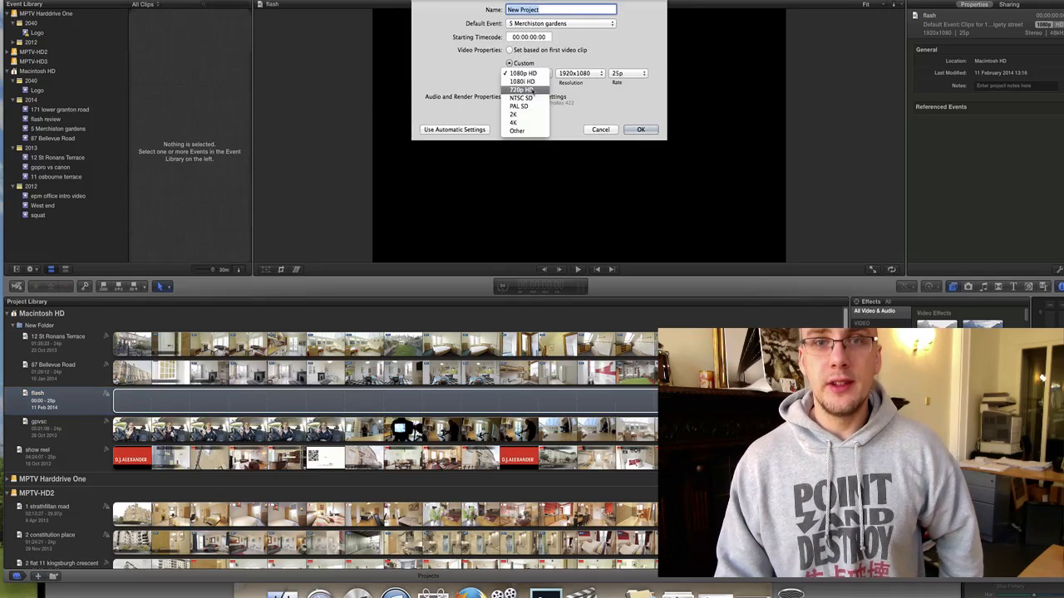
{"action": "left_click", "coordinate": [523, 90]}
{"action": "left_click", "coordinate": [632, 76]}
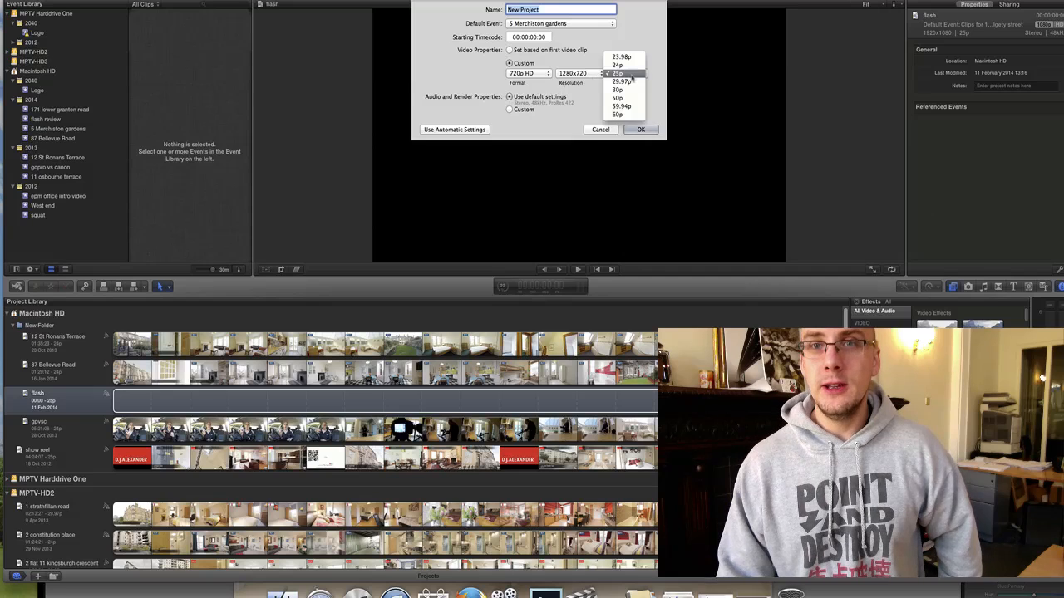
{"action": "left_click", "coordinate": [622, 65]}
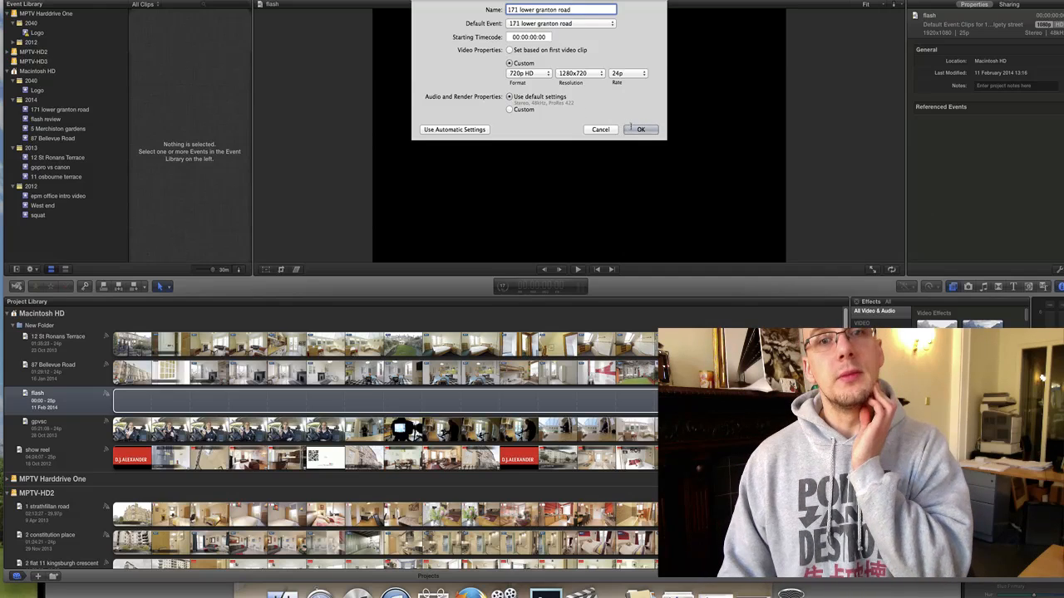
{"action": "key", "text": "Return"}
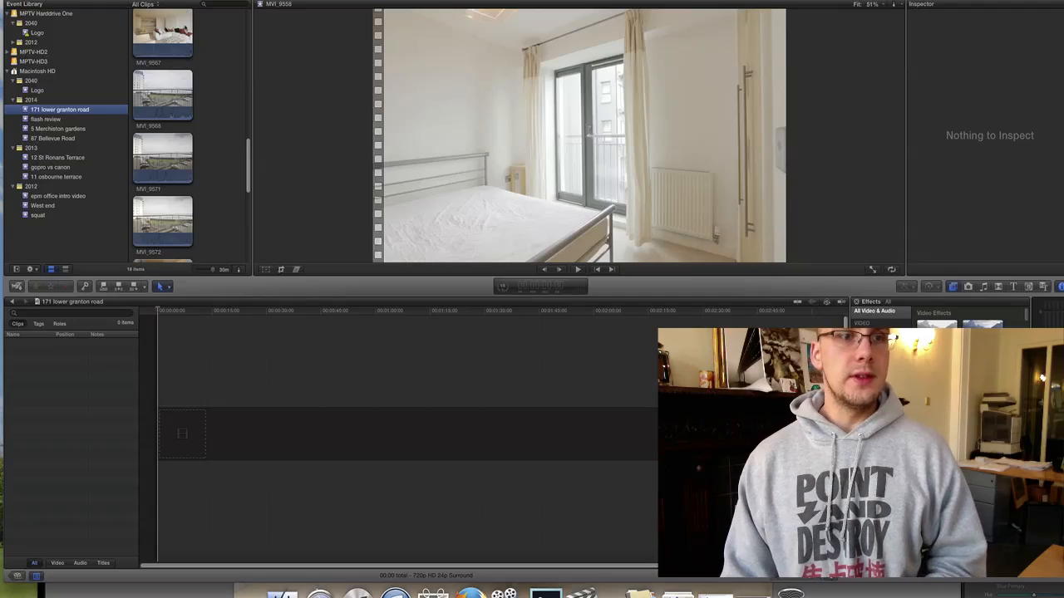
Append the four exterior building clips and then MVI_9573 to the primary storyline.
{"action": "scroll", "coordinate": [190, 50], "scroll_direction": "up", "scroll_amount": 5}
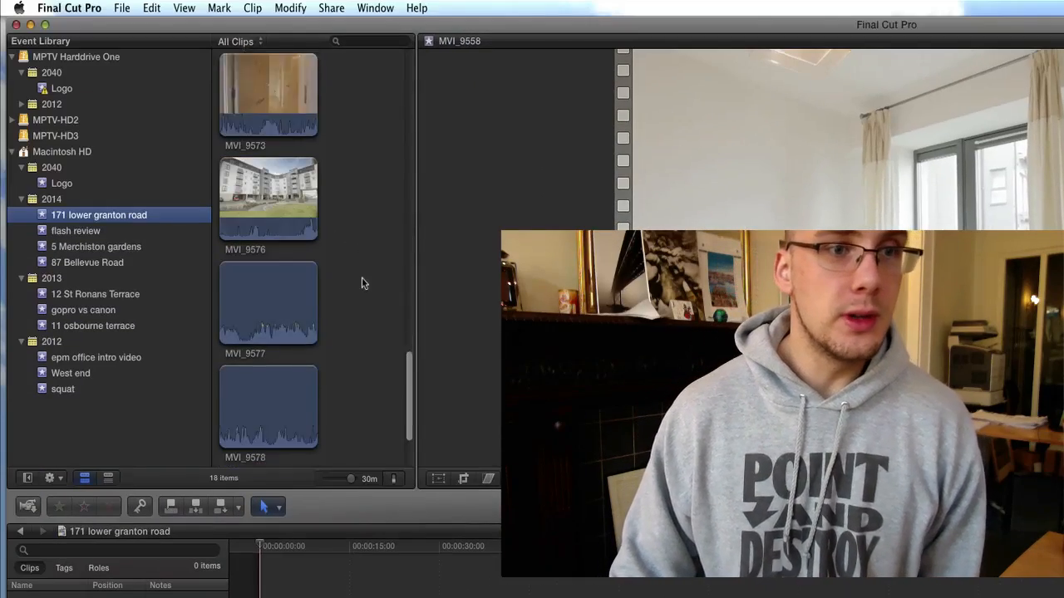
{"action": "scroll", "coordinate": [362, 282], "scroll_direction": "up", "scroll_amount": 3}
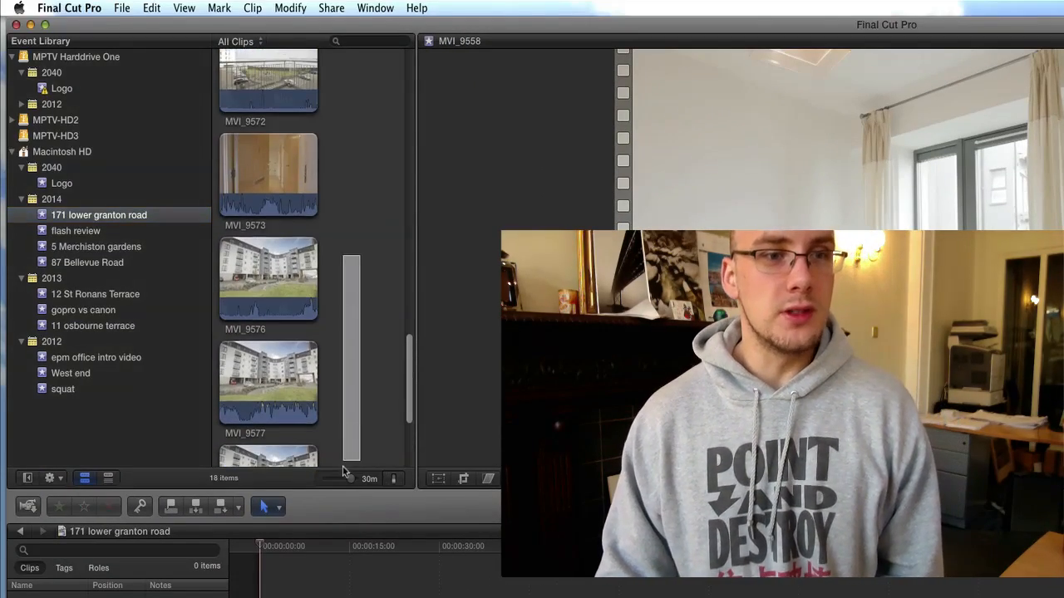
{"action": "scroll", "coordinate": [363, 280], "scroll_direction": "down", "scroll_amount": 3}
{"action": "left_click_drag", "start_coordinate": [348, 529], "coordinate": [249, 407]}
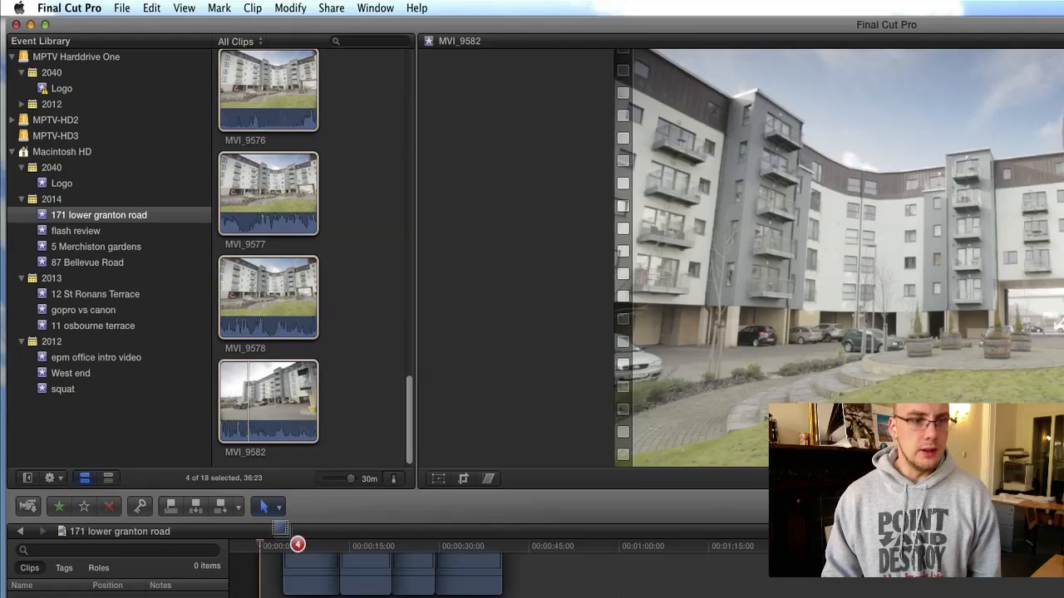
{"action": "key", "text": "e"}
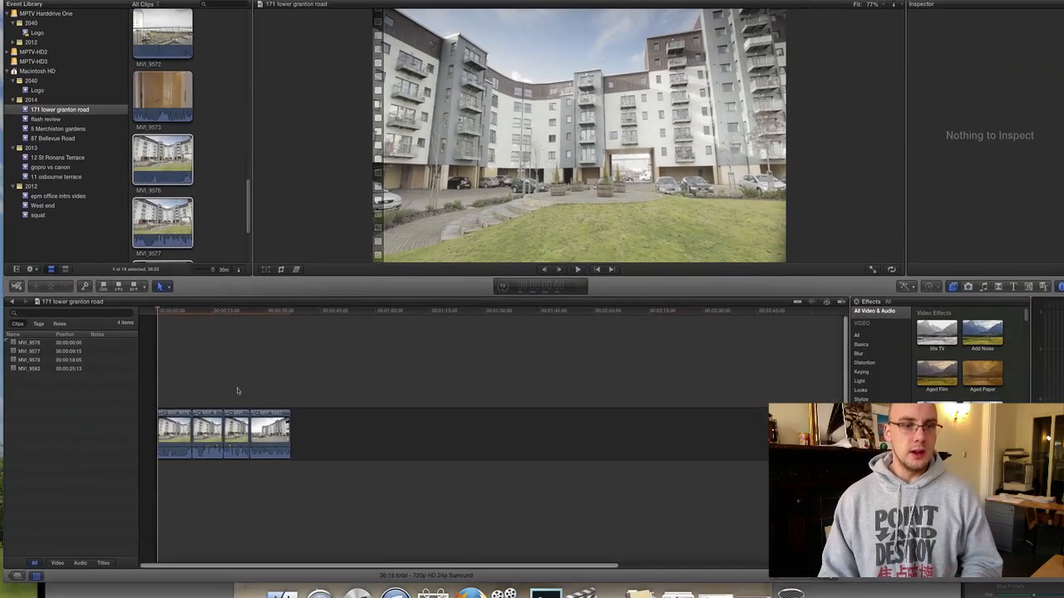
{"action": "scroll", "coordinate": [162, 133], "scroll_direction": "up", "scroll_amount": 3}
{"action": "left_click", "coordinate": [162, 154]}
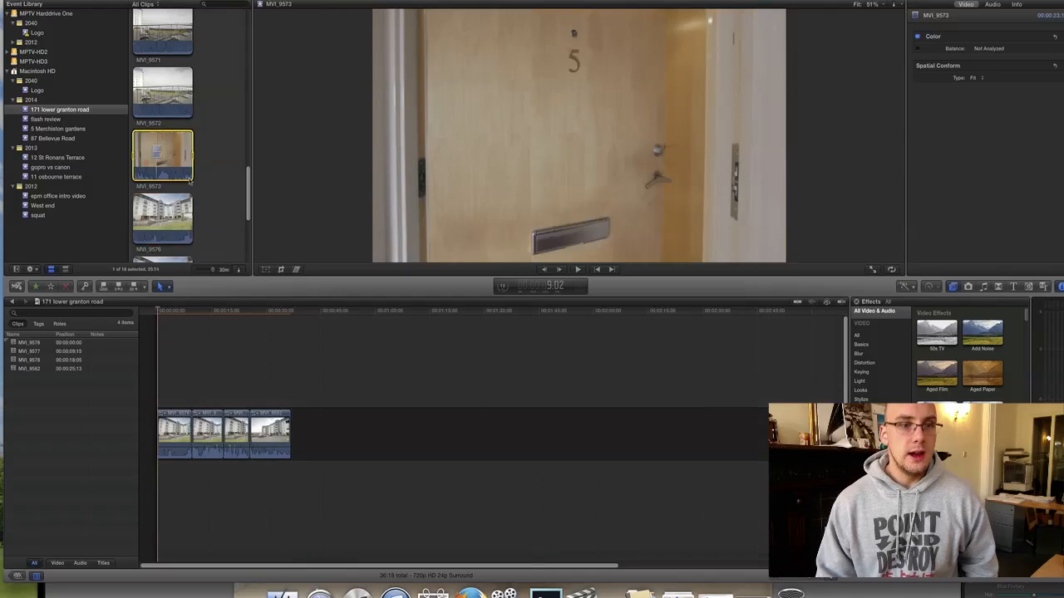
{"action": "key", "text": "q"}
{"action": "key", "text": "super+z"}
{"action": "key", "text": "e"}
Add clips MVI_9558–9560 to the end of the timeline.
{"action": "scroll", "coordinate": [213, 173], "scroll_direction": "up", "scroll_amount": 5}
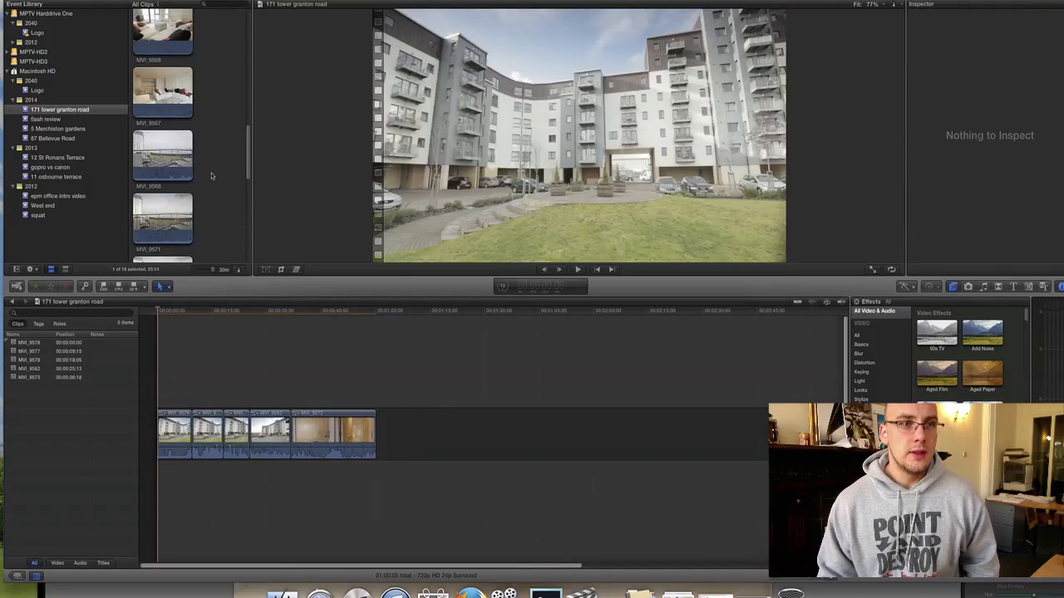
{"action": "scroll", "coordinate": [214, 62], "scroll_direction": "up", "scroll_amount": 3}
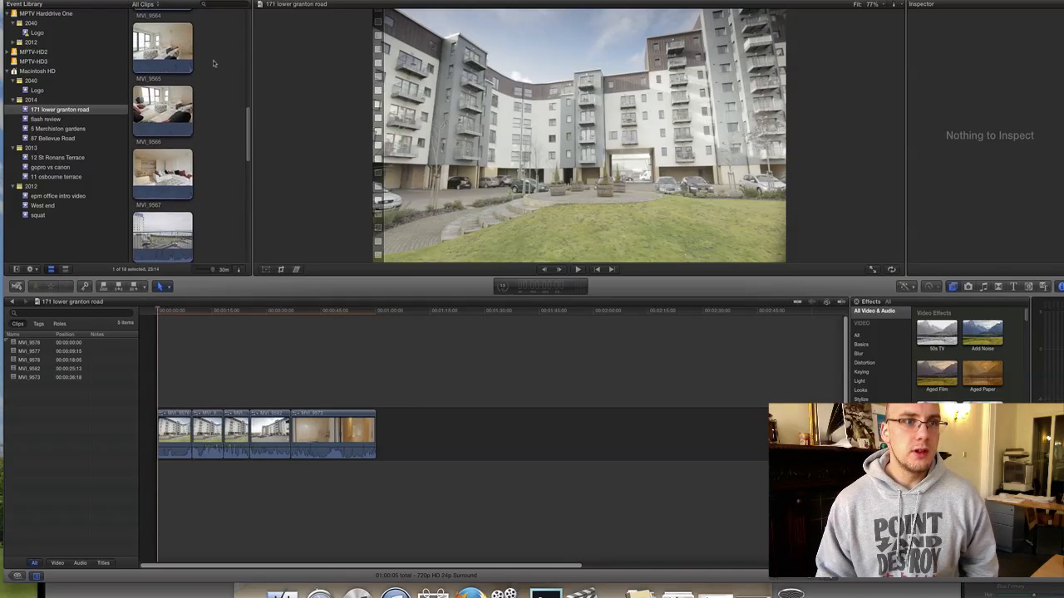
{"action": "left_click_drag", "start_coordinate": [206, 49], "coordinate": [186, 188]}
{"action": "left_click_drag", "start_coordinate": [173, 186], "coordinate": [442, 420]}
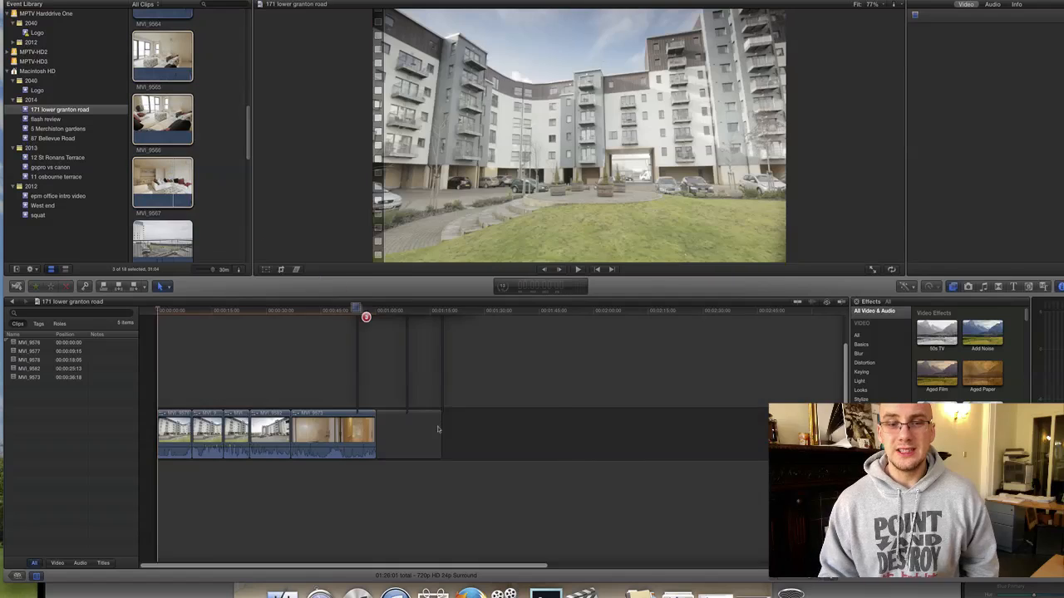
{"action": "scroll", "coordinate": [237, 174], "scroll_direction": "down", "scroll_amount": 3}
{"action": "scroll", "coordinate": [233, 173], "scroll_direction": "up", "scroll_amount": 5}
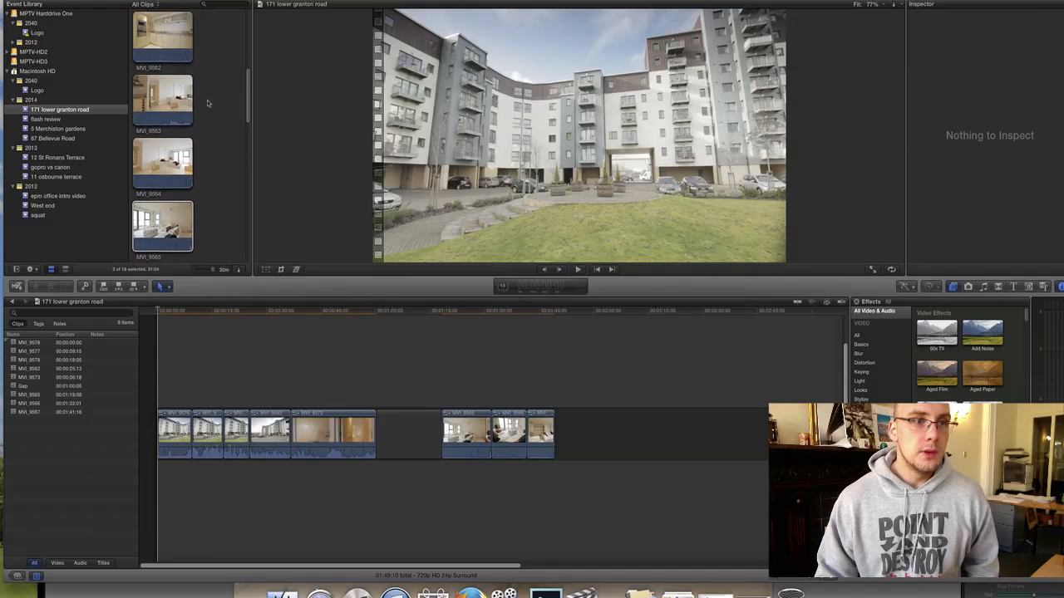
{"action": "scroll", "coordinate": [209, 99], "scroll_direction": "up", "scroll_amount": 5}
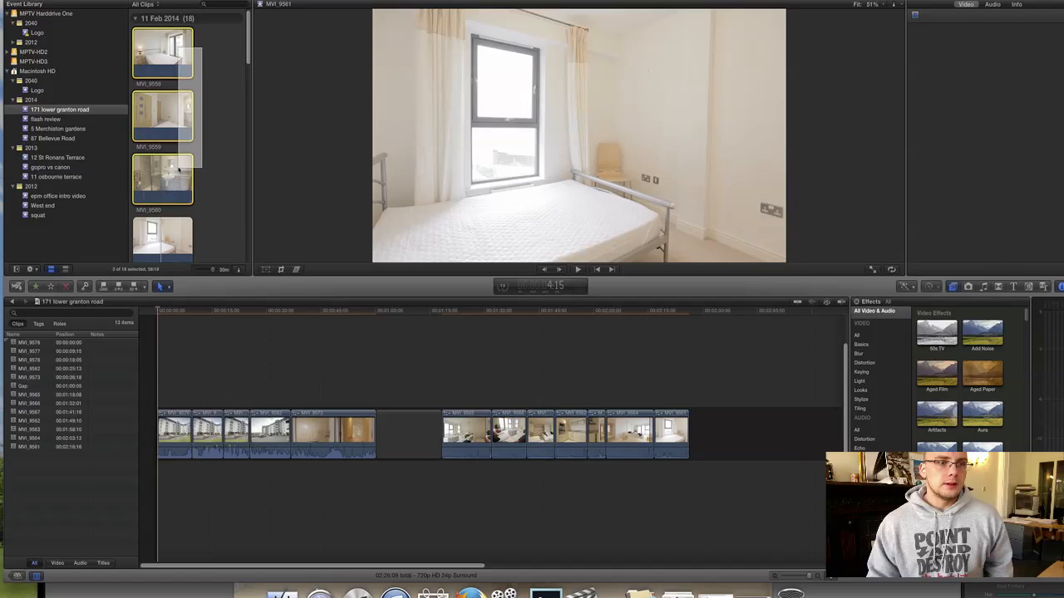
{"action": "left_click_drag", "start_coordinate": [179, 169], "coordinate": [660, 442]}
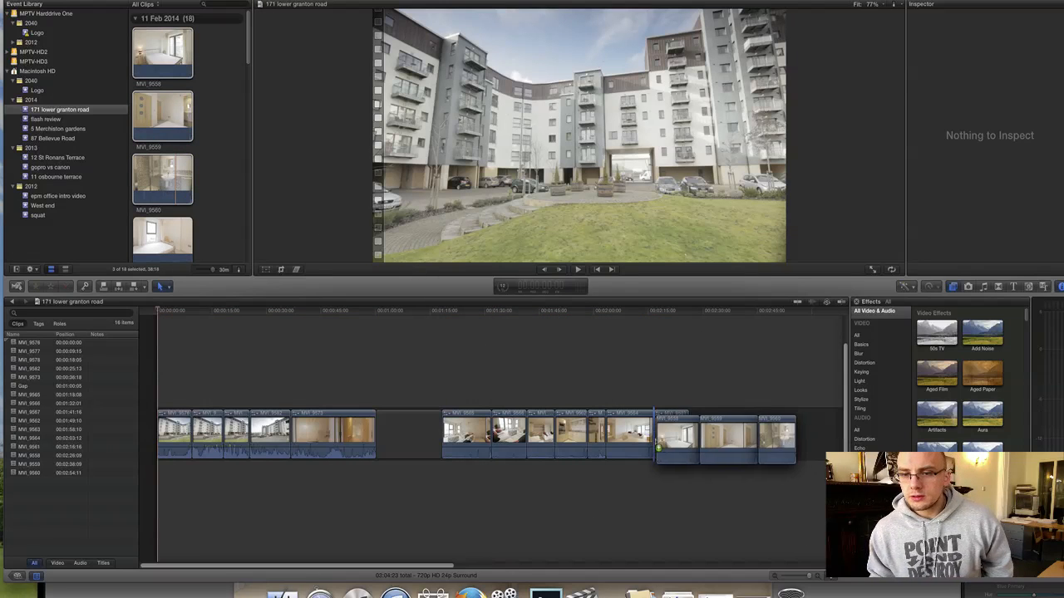
Insert MVI_9568 and MVI_9571 into the storyline near 01:45 and select the gap.
{"action": "scroll", "coordinate": [210, 160], "scroll_direction": "down", "scroll_amount": 8}
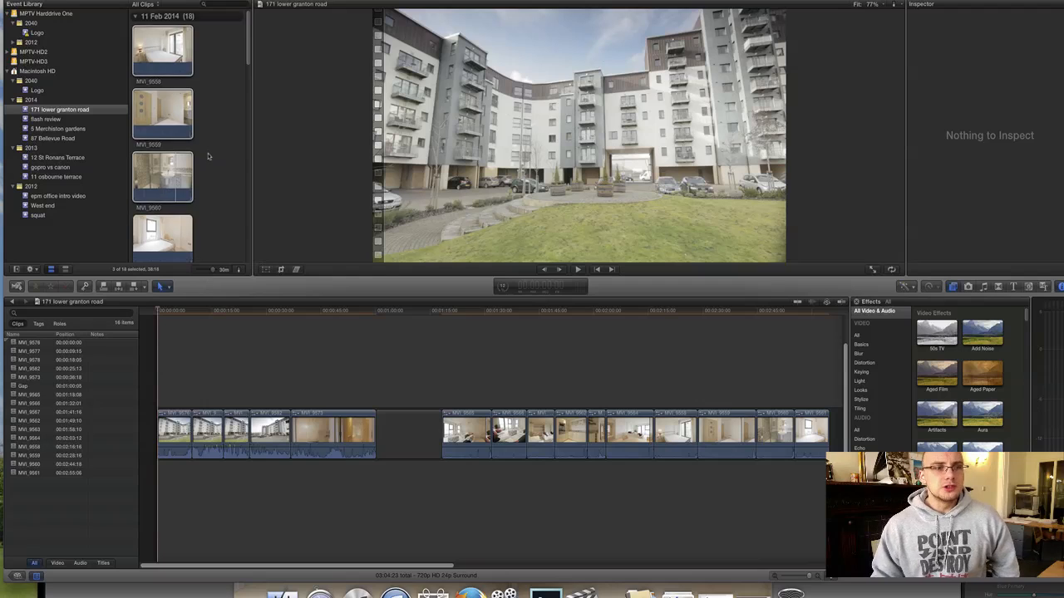
{"action": "scroll", "coordinate": [210, 160], "scroll_direction": "down", "scroll_amount": 5}
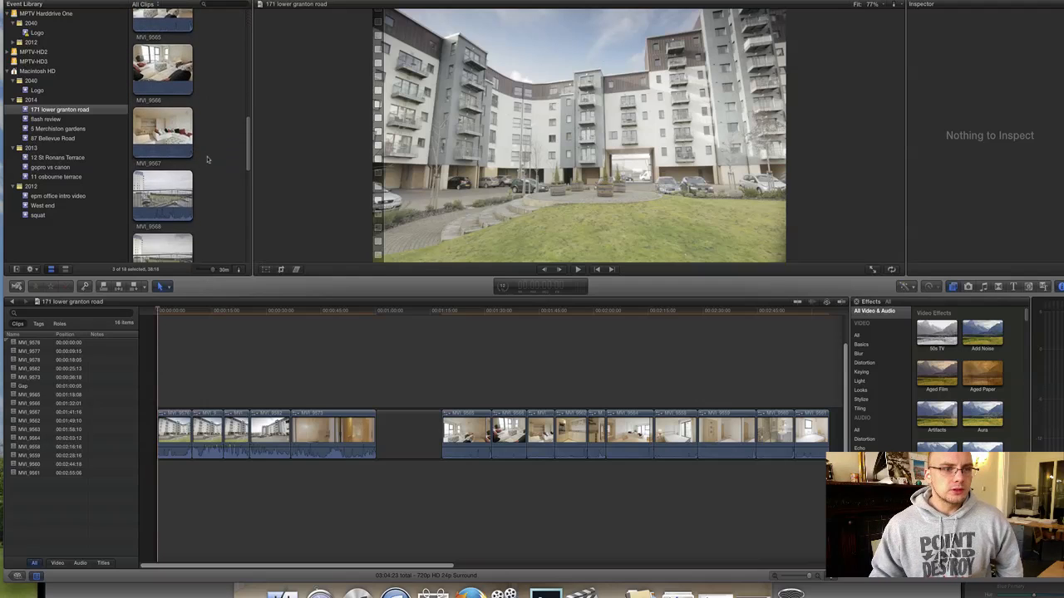
{"action": "left_click_drag", "start_coordinate": [206, 131], "coordinate": [330, 315]}
{"action": "left_click_drag", "start_coordinate": [498, 453], "coordinate": [527, 455]}
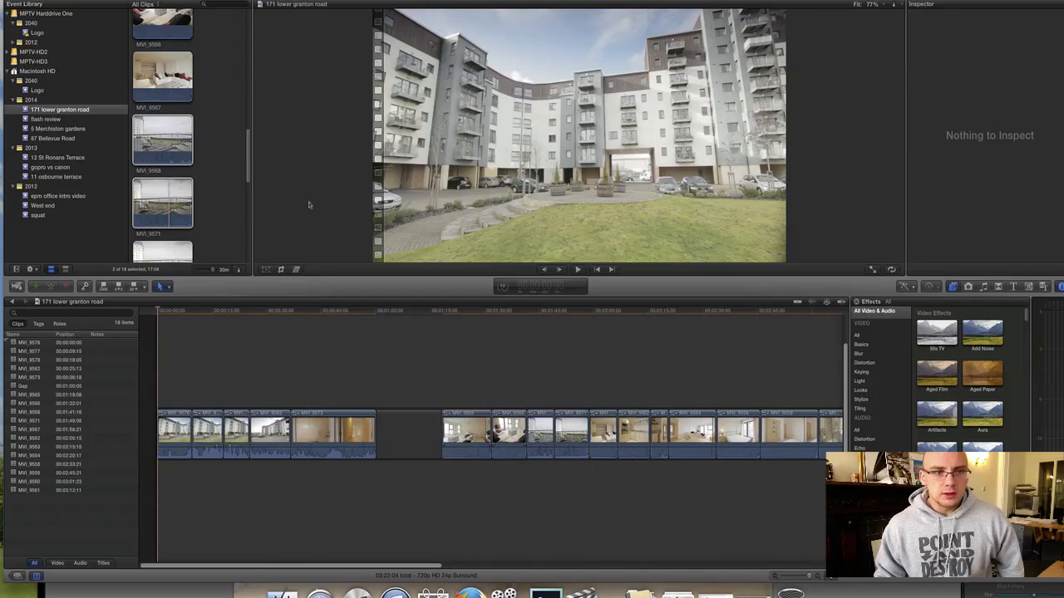
{"action": "scroll", "coordinate": [169, 125], "scroll_direction": "down", "scroll_amount": 3}
{"action": "left_click", "coordinate": [405, 424]}
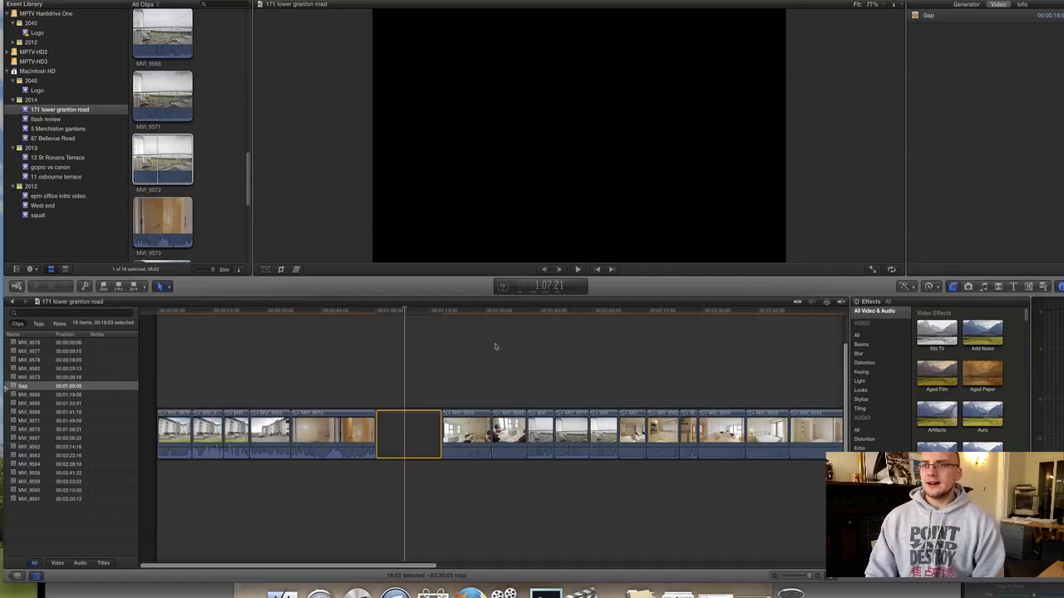
Delete the storyline gap and enable Stabilization on the four opening exterior clips.
{"action": "key", "text": "Delete"}
{"action": "scroll", "coordinate": [495, 346], "scroll_direction": "left", "scroll_amount": 3}
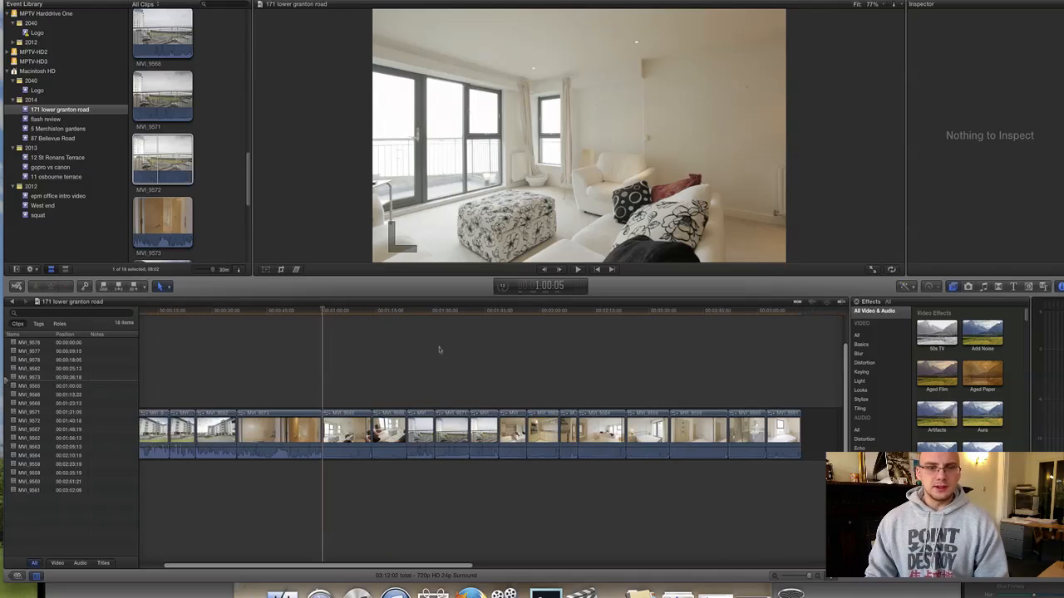
{"action": "left_click_drag", "start_coordinate": [181, 383], "coordinate": [262, 432]}
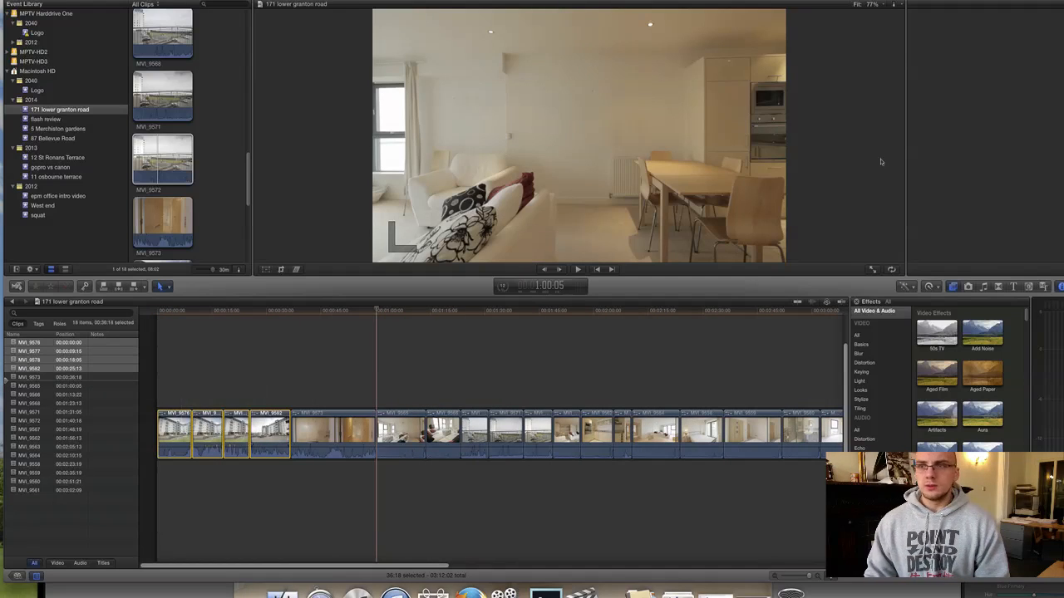
{"action": "key", "text": "super+4"}
{"action": "left_click", "coordinate": [919, 187]}
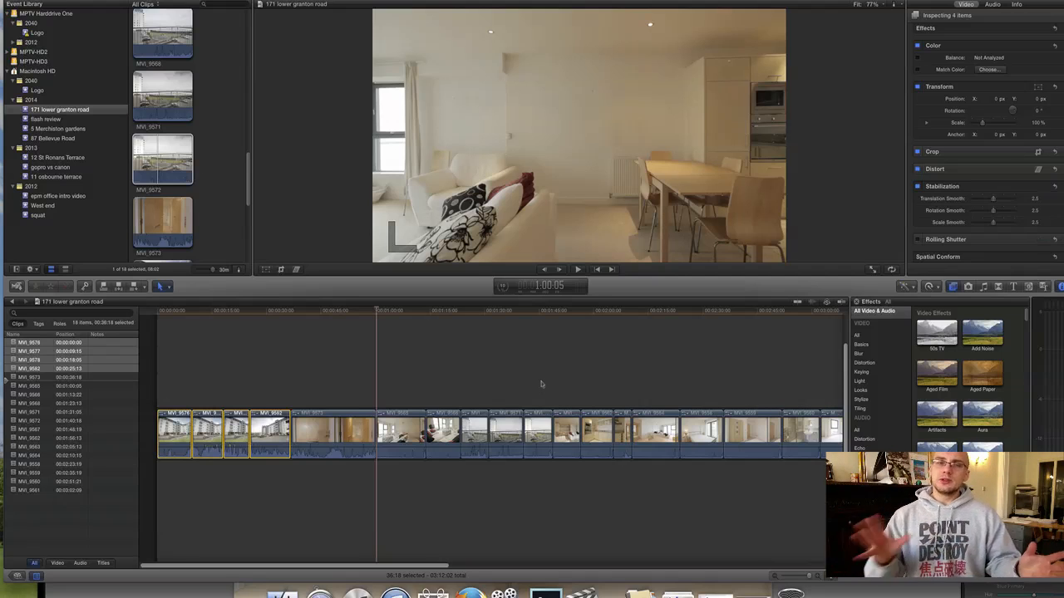
For four mid-storyline room clips, remove scale smoothing and set rotation ~0.56, translation ~0.76.
{"action": "key", "text": "Delete"}
{"action": "left_click", "coordinate": [541, 384]}
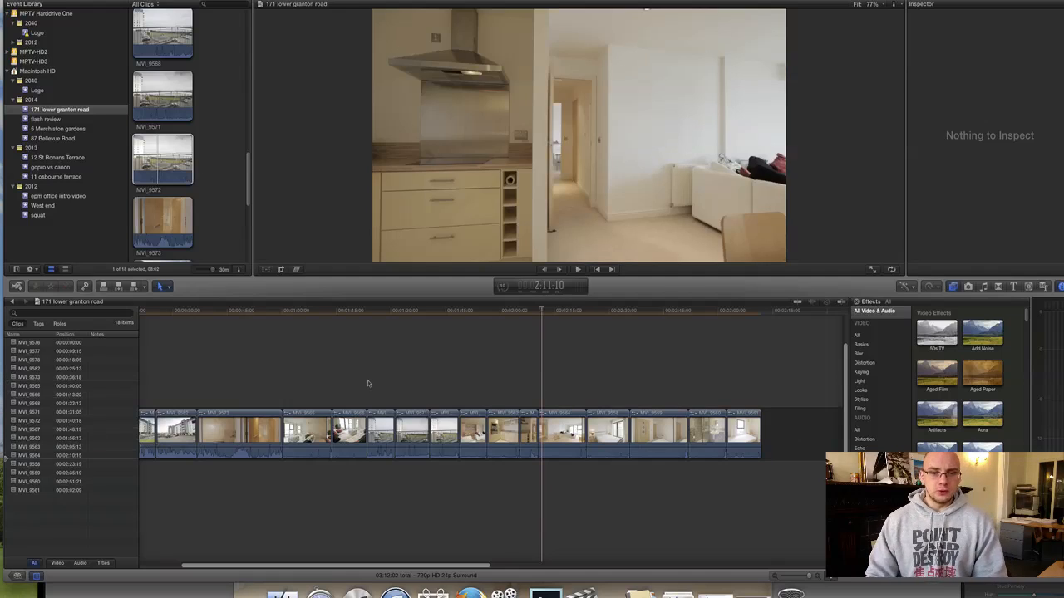
{"action": "left_click_drag", "start_coordinate": [381, 388], "coordinate": [460, 427]}
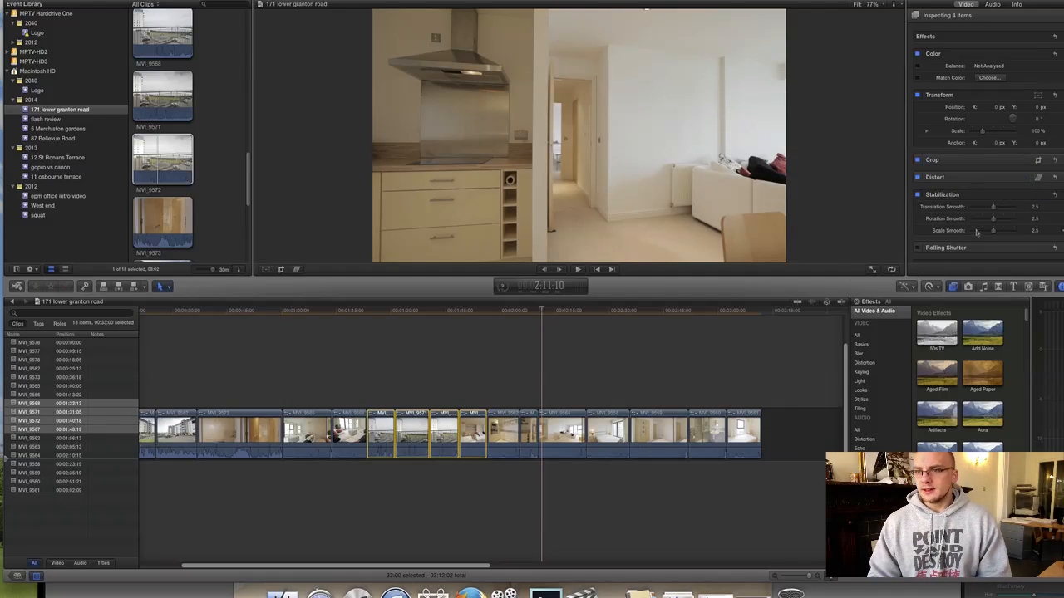
{"action": "left_click", "coordinate": [974, 231]}
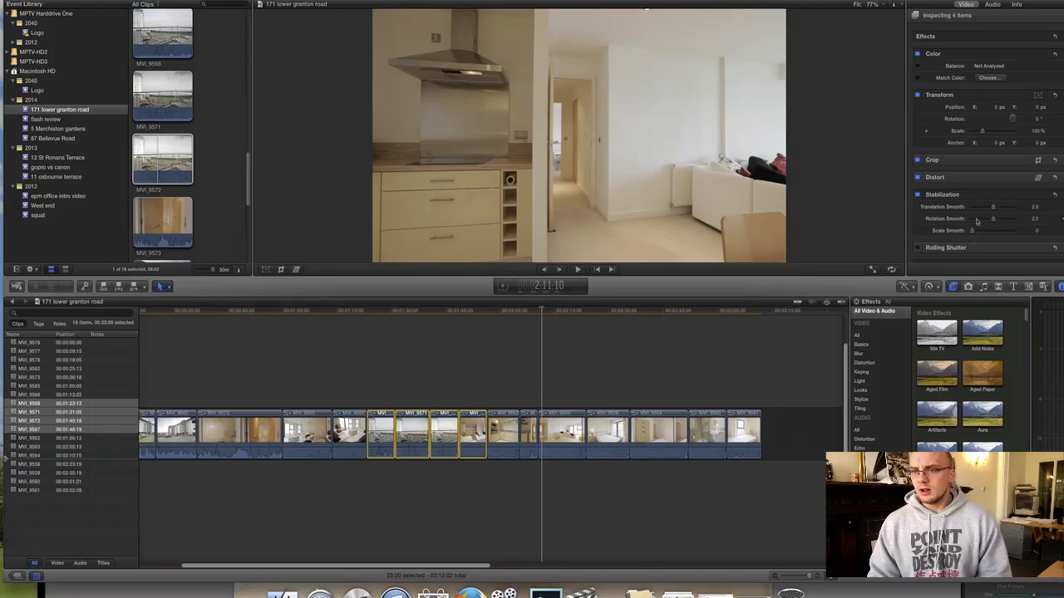
{"action": "left_click", "coordinate": [975, 219]}
{"action": "left_click", "coordinate": [978, 207]}
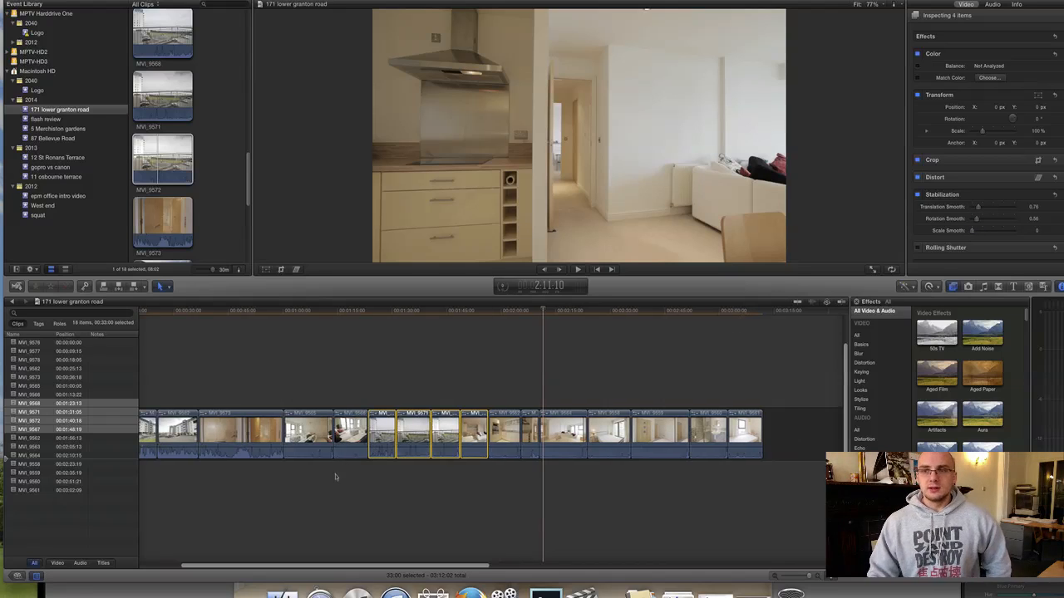
For the first four clips, lower scale smoothing, rotation to 0.71, translation to 0.91.
{"action": "scroll", "coordinate": [338, 484], "scroll_direction": "left", "scroll_amount": 3}
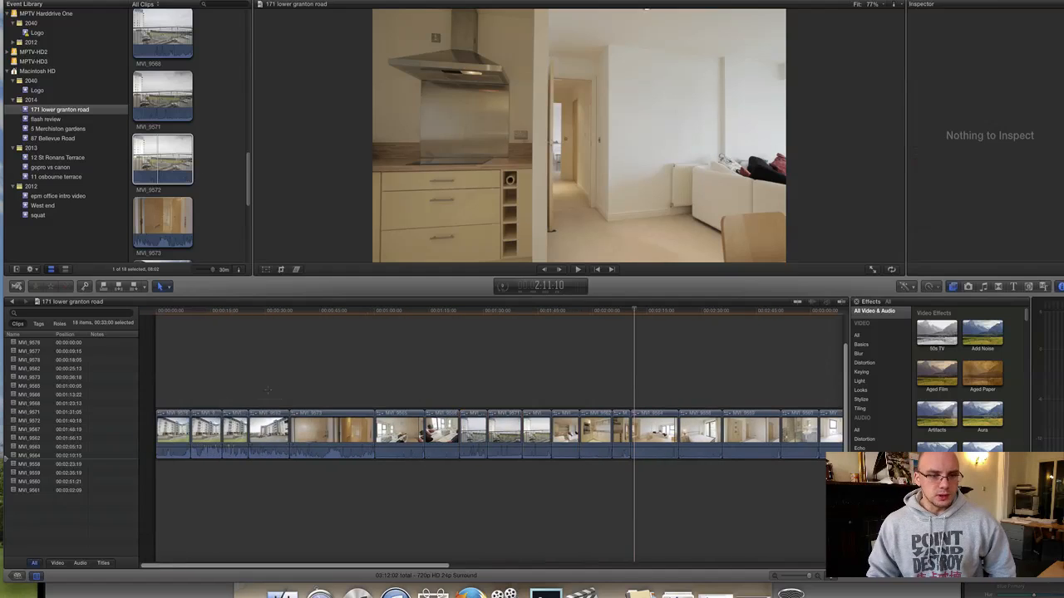
{"action": "left_click_drag", "start_coordinate": [282, 379], "coordinate": [166, 428]}
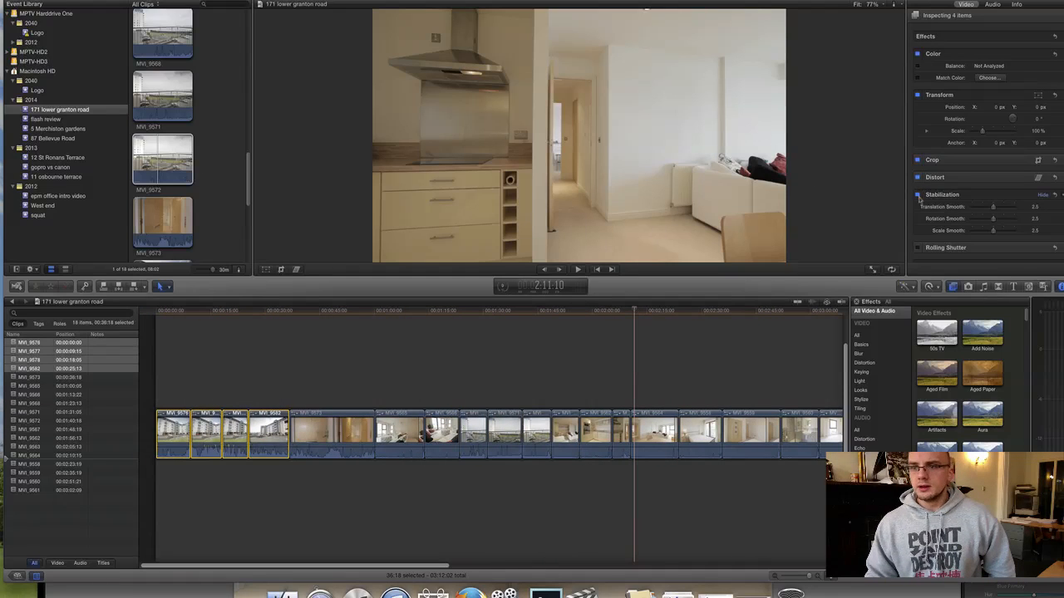
{"action": "left_click", "coordinate": [977, 232]}
{"action": "left_click", "coordinate": [978, 218]}
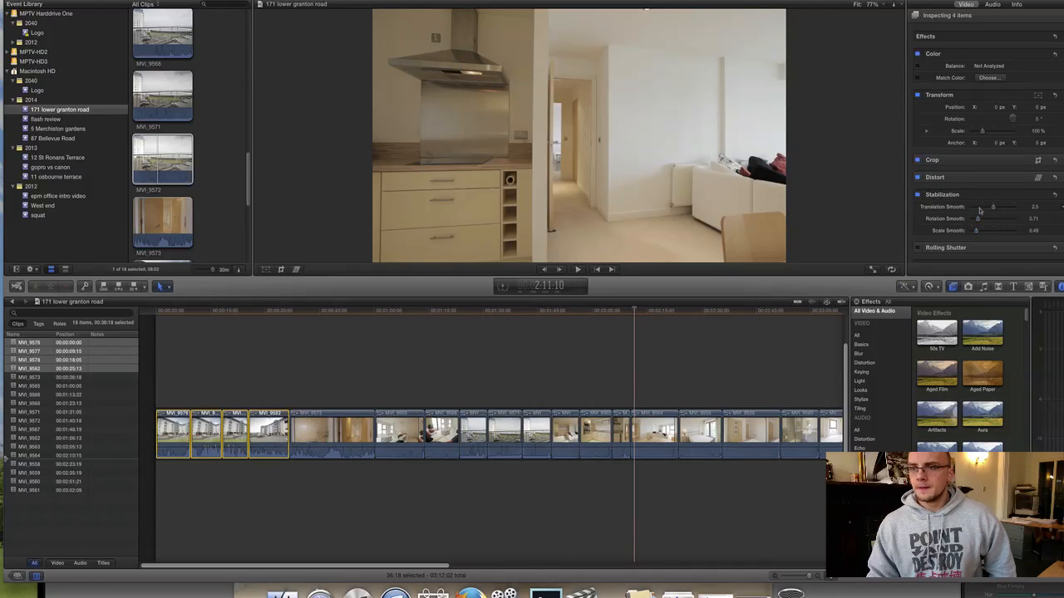
{"action": "left_click", "coordinate": [980, 207]}
Clear the clip selection at 2:44:06 and switch over to Lightroom.
{"action": "left_click", "coordinate": [753, 501]}
{"action": "scroll", "coordinate": [754, 495], "scroll_direction": "right", "scroll_amount": 3}
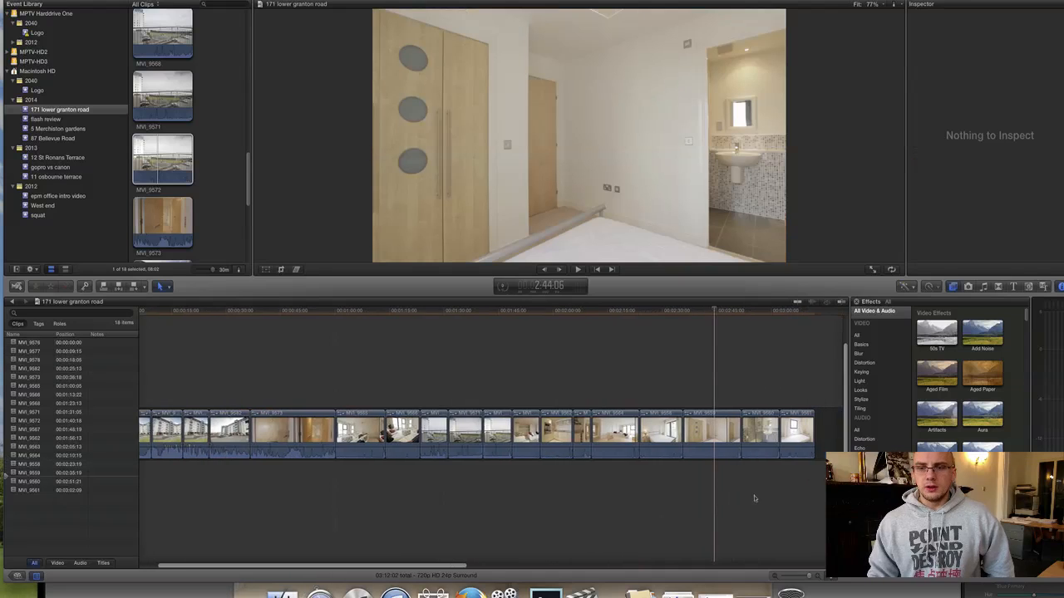
{"action": "scroll", "coordinate": [753, 496], "scroll_direction": "left", "scroll_amount": 3}
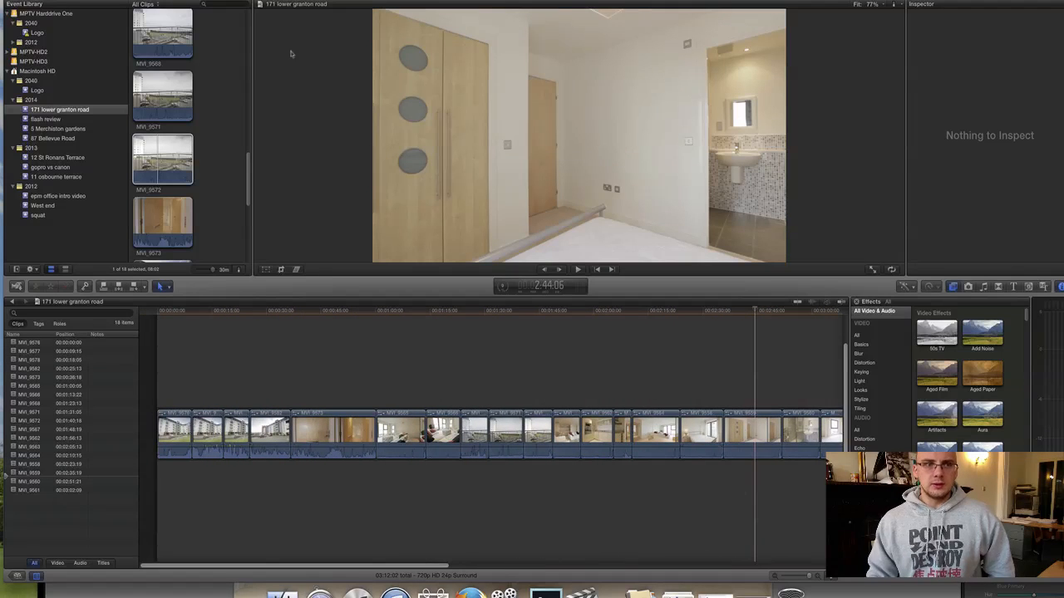
{"action": "key", "text": "ctrl+Left"}
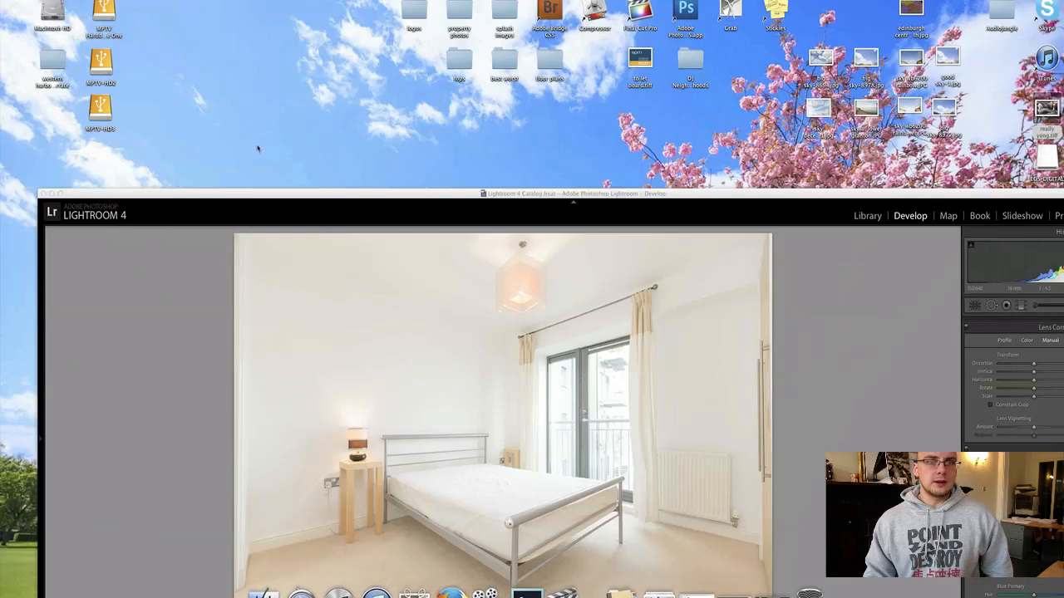
View the bedroom photo full screen and sample a neutral point with the WB eyedropper.
{"action": "key", "text": "f"}
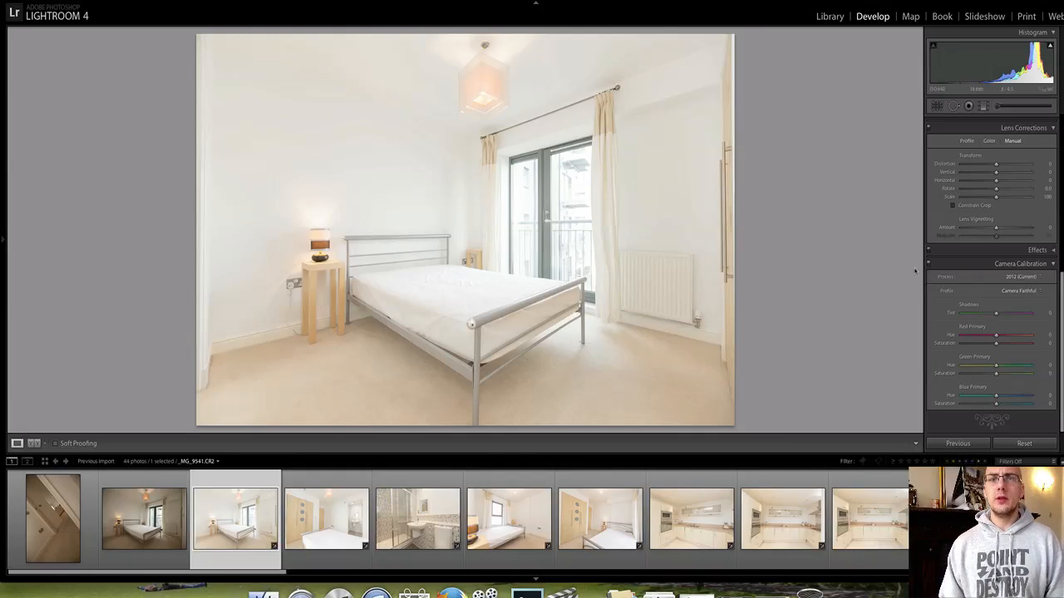
{"action": "scroll", "coordinate": [980, 278], "scroll_direction": "up", "scroll_amount": 4}
{"action": "scroll", "coordinate": [981, 278], "scroll_direction": "up", "scroll_amount": 3}
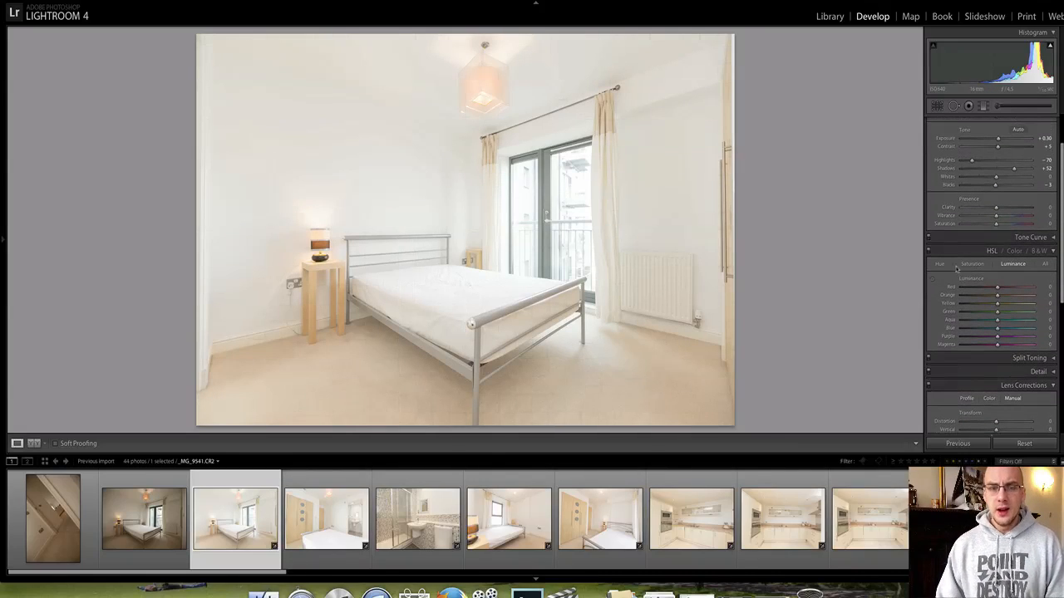
{"action": "scroll", "coordinate": [962, 260], "scroll_direction": "up", "scroll_amount": 3}
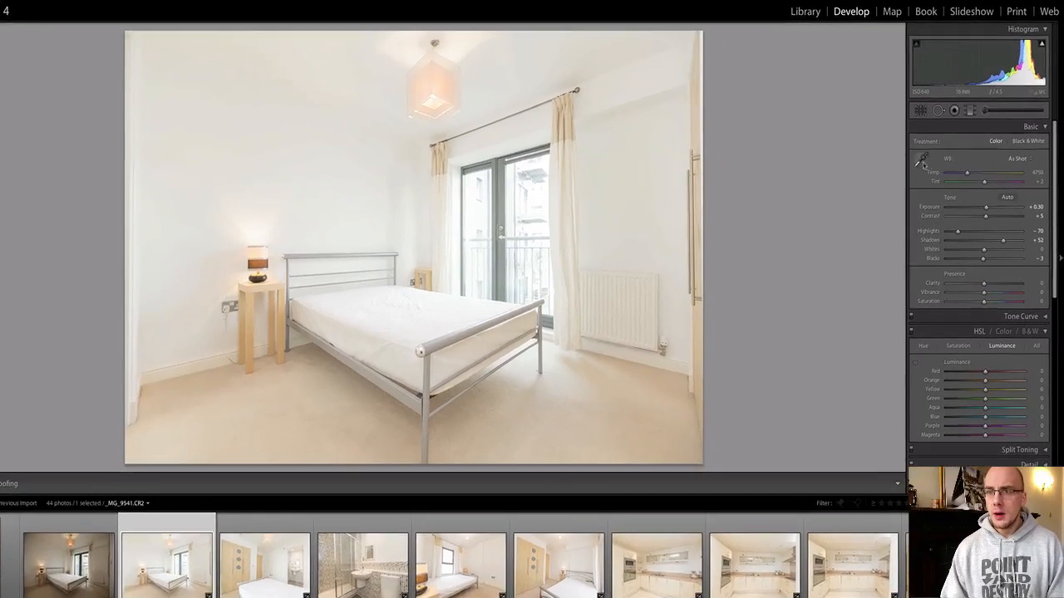
{"action": "left_click", "coordinate": [922, 163]}
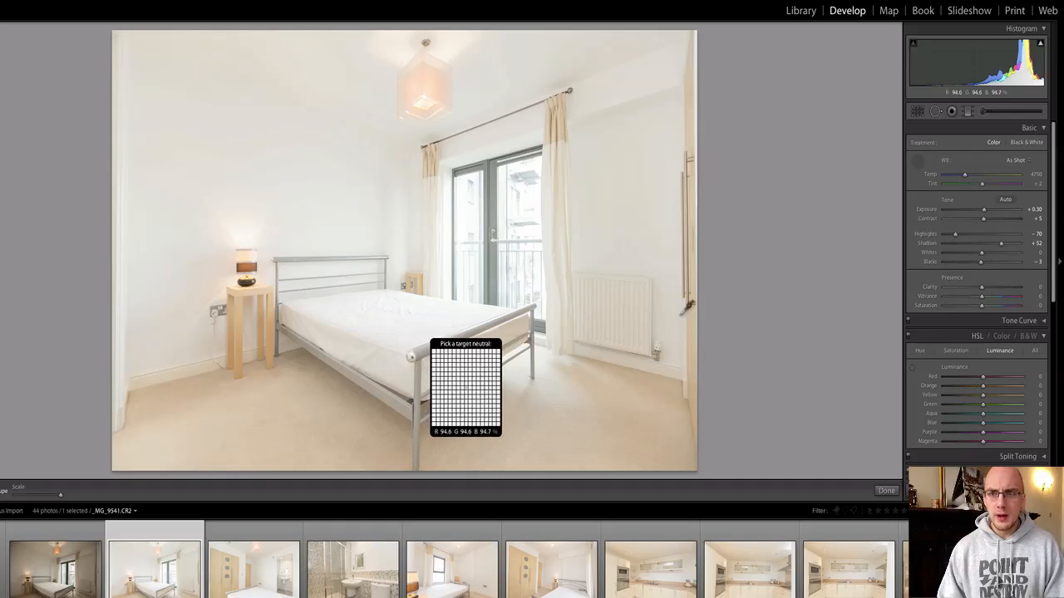
Give the bedroom photo a slight negative Vertical transform in Lens Corrections to straighten its walls.
{"action": "scroll", "coordinate": [981, 283], "scroll_direction": "down", "scroll_amount": 5}
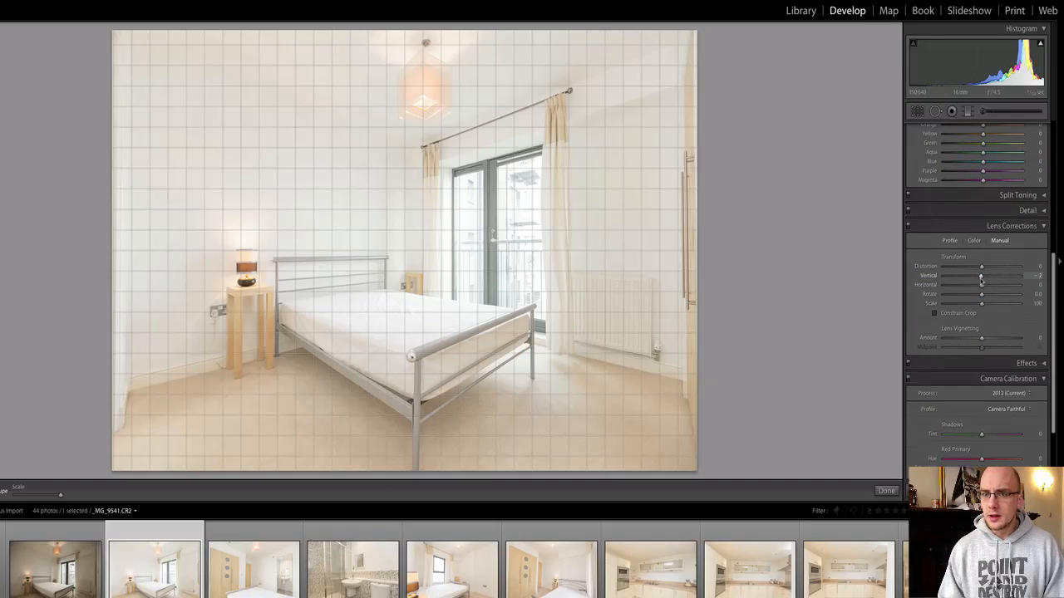
{"action": "left_click_drag", "start_coordinate": [979, 281], "coordinate": [974, 281]}
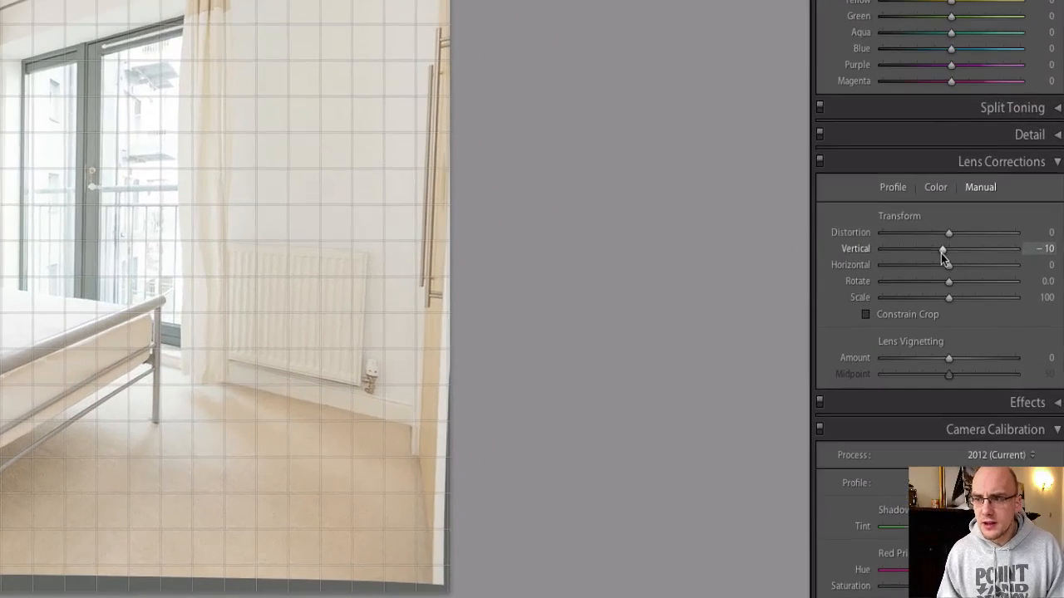
{"action": "left_click_drag", "start_coordinate": [977, 279], "coordinate": [944, 251]}
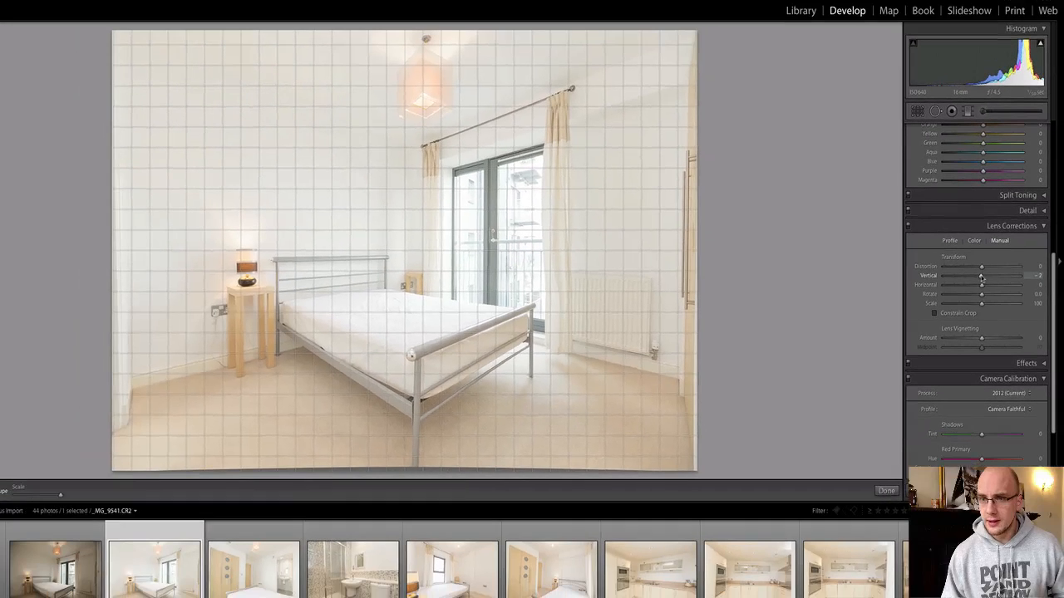
Tighten the bedroom photo's crop slightly at the bottom-right and flag it as a pick.
{"action": "left_click", "coordinate": [917, 112]}
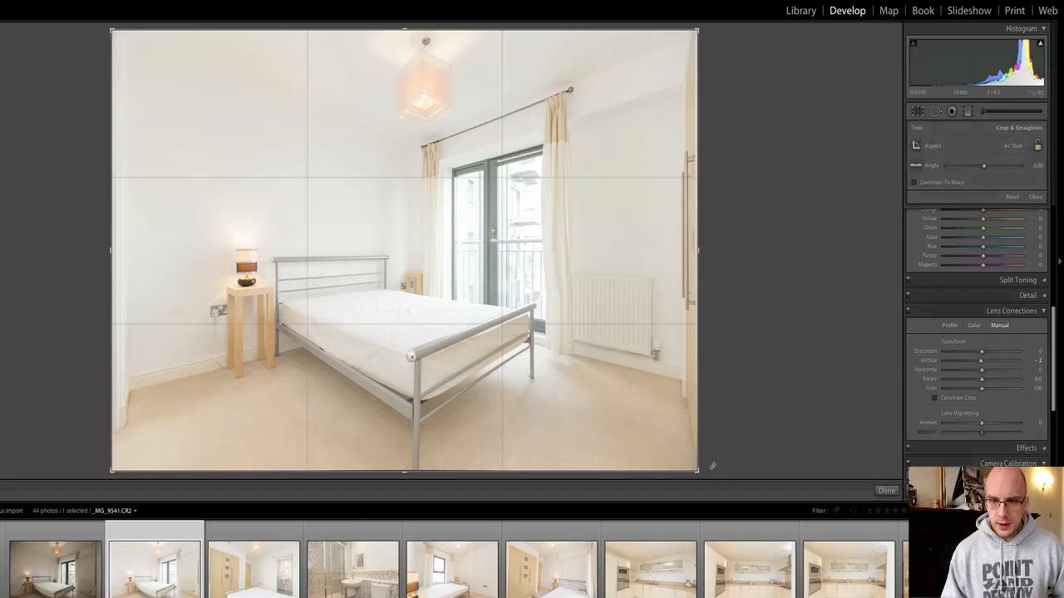
{"action": "left_click_drag", "start_coordinate": [698, 470], "coordinate": [698, 472]}
{"action": "key", "text": "Return"}
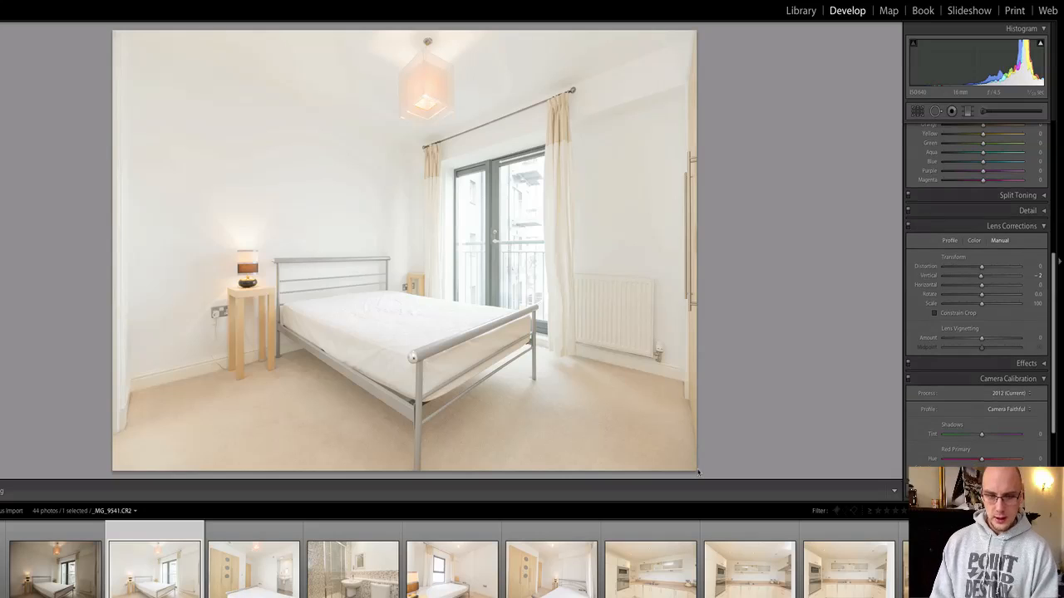
{"action": "key", "text": "p"}
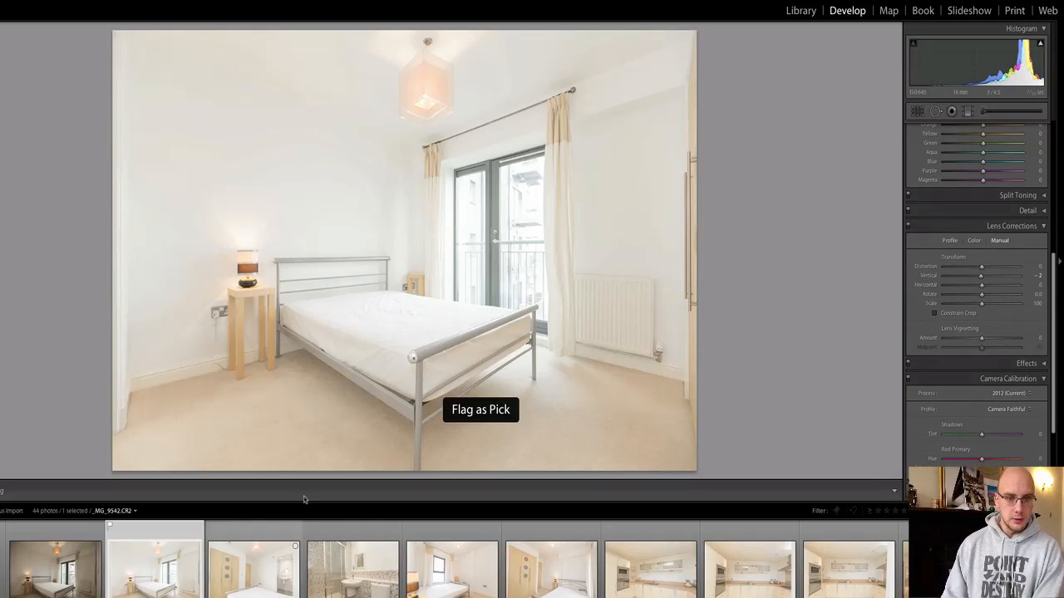
Move to the wardrobe and en-suite photo and straighten it by a slight angle.
{"action": "key", "text": "Right"}
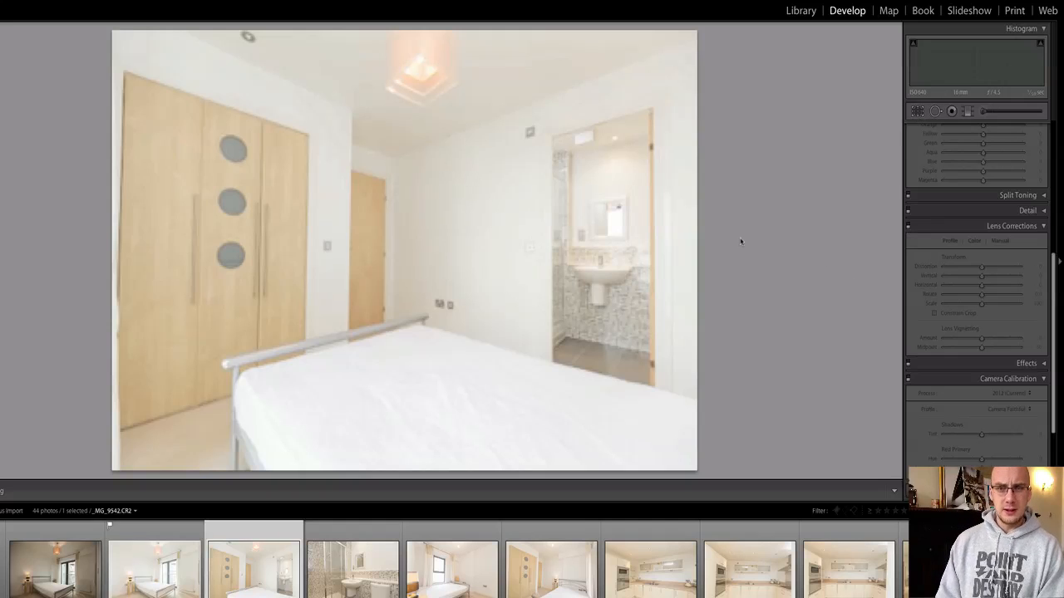
{"action": "key", "text": "r"}
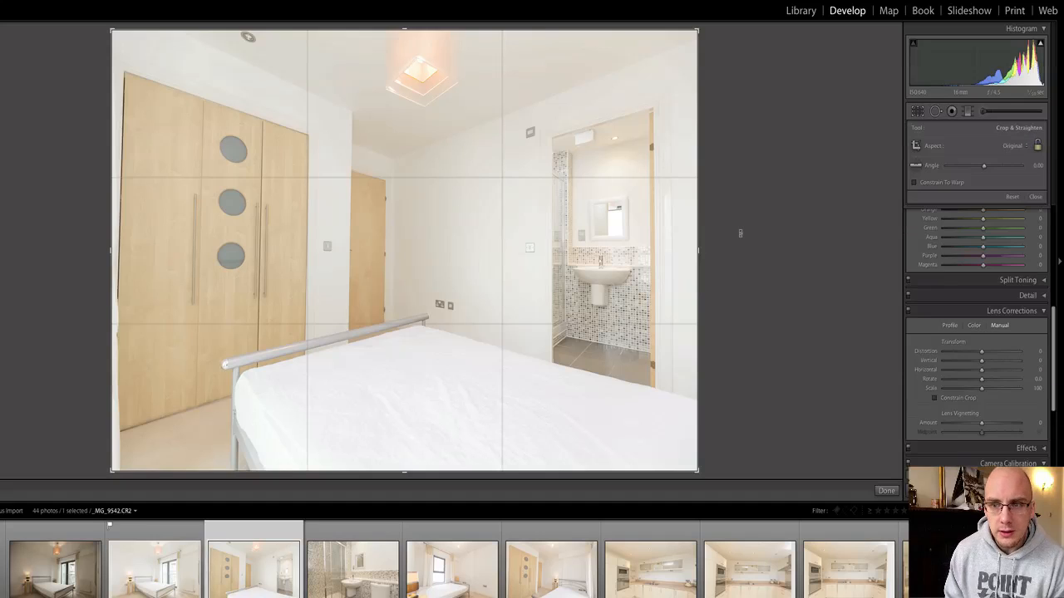
{"action": "left_click_drag", "start_coordinate": [739, 233], "coordinate": [741, 232]}
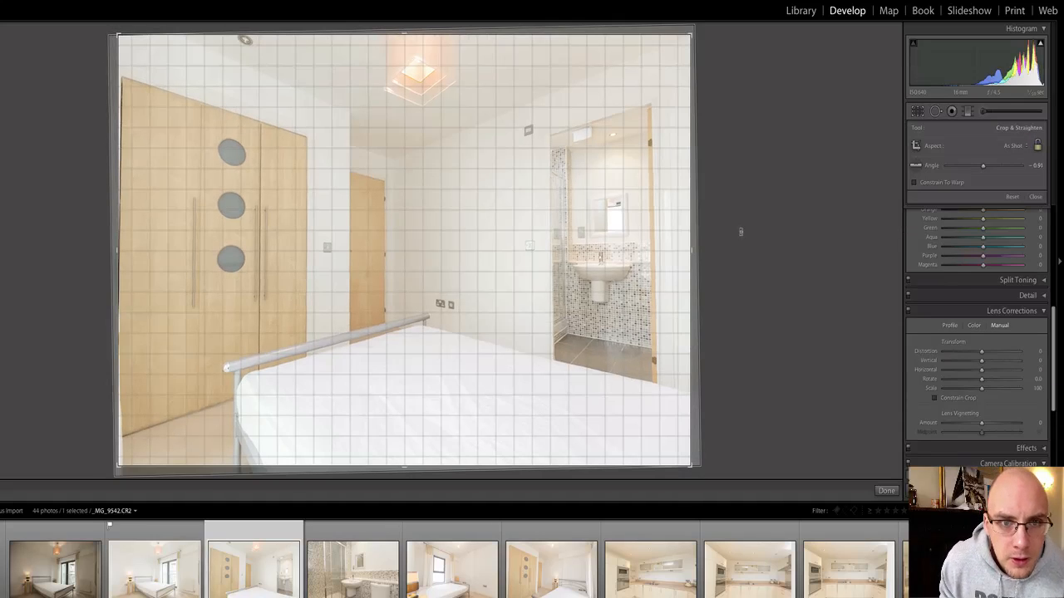
{"action": "left_click_drag", "start_coordinate": [740, 232], "coordinate": [740, 232]}
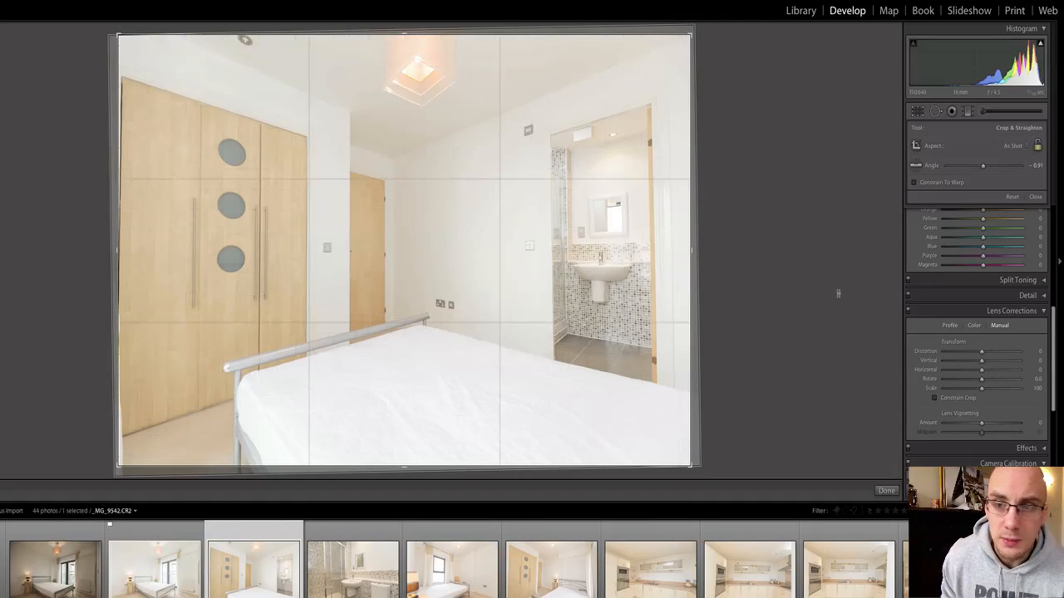
Set its Vertical perspective correction to -5, apply the crop and flag it as a pick.
{"action": "scroll", "coordinate": [968, 317], "scroll_direction": "down", "scroll_amount": 4}
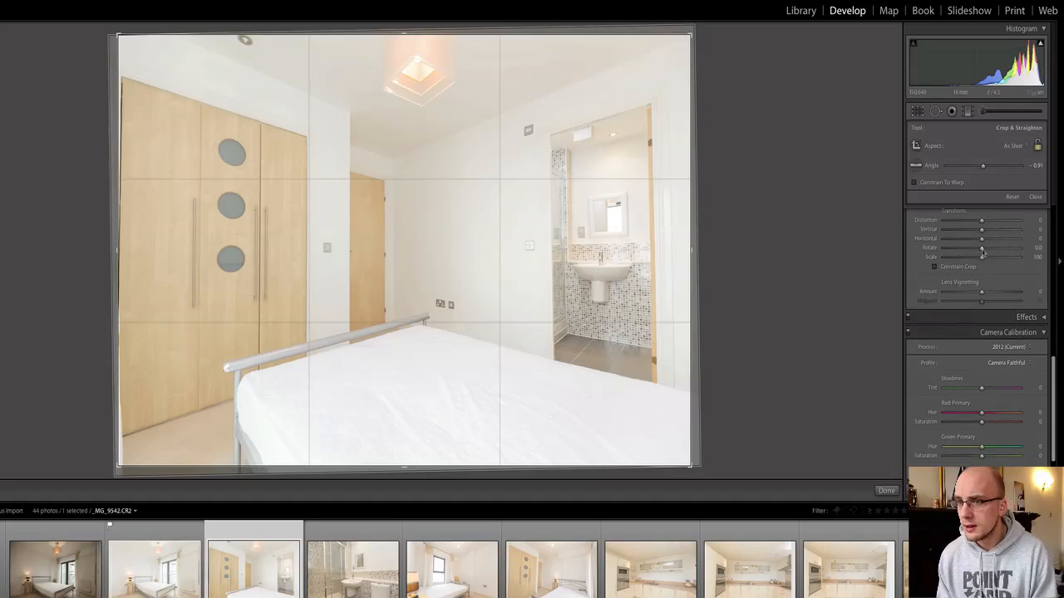
{"action": "left_click_drag", "start_coordinate": [981, 231], "coordinate": [980, 232]}
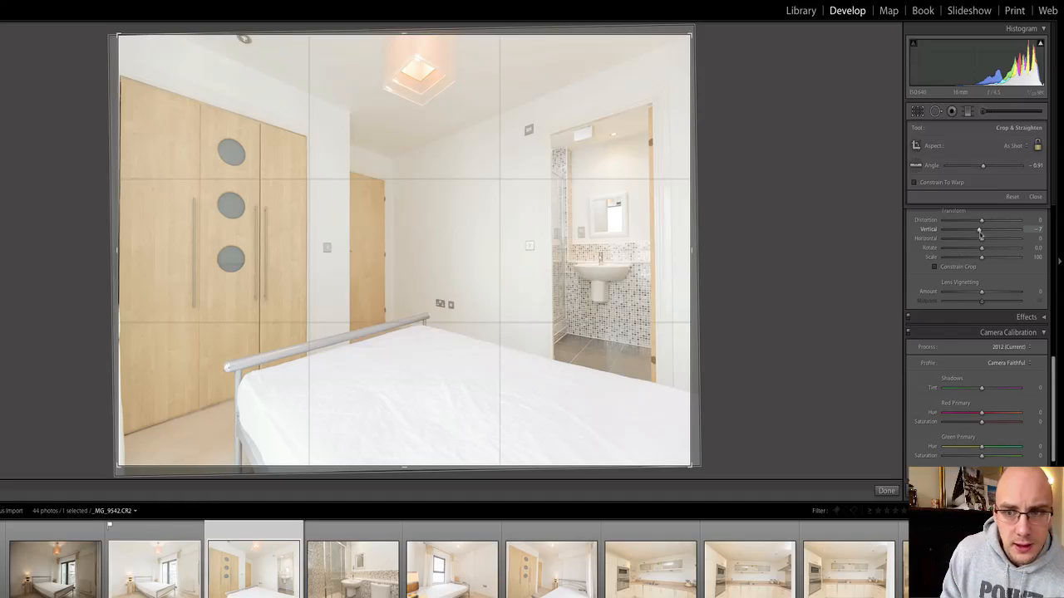
{"action": "left_click_drag", "start_coordinate": [979, 232], "coordinate": [981, 232]}
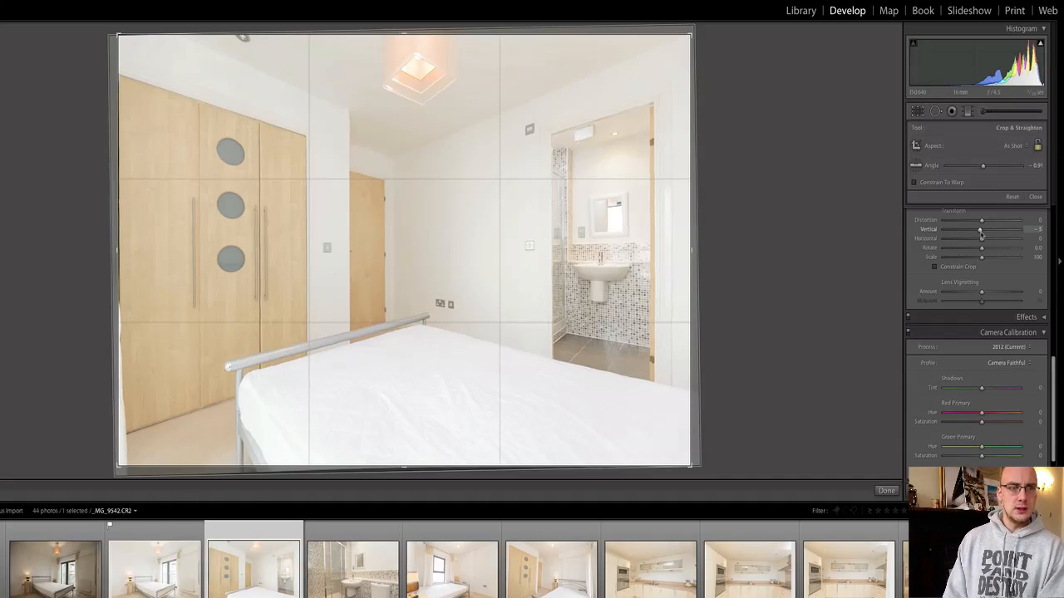
{"action": "key", "text": "Return"}
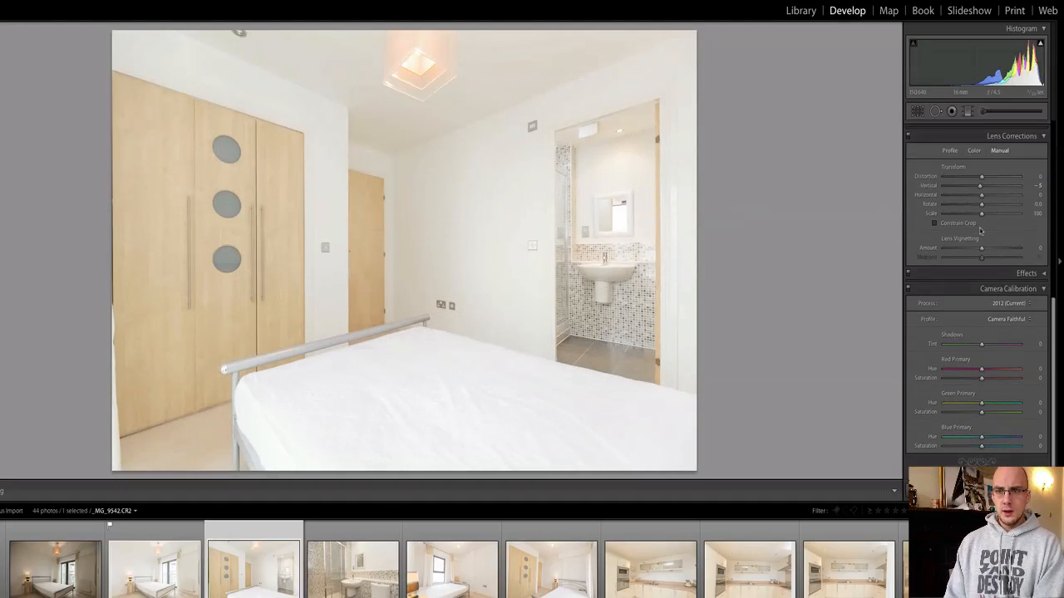
{"action": "key", "text": "p"}
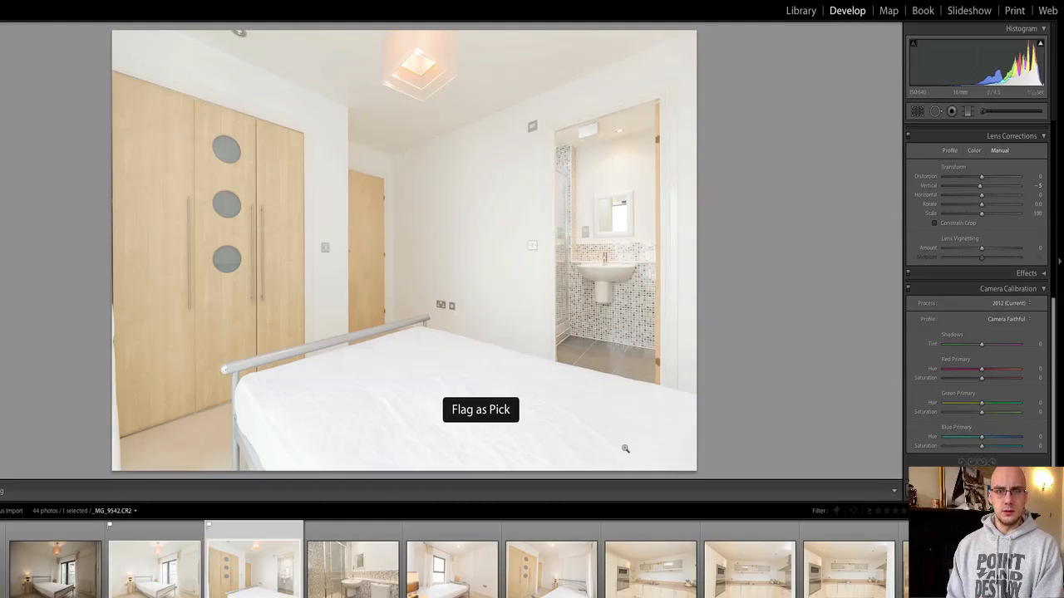
{"action": "left_click", "coordinate": [365, 582]}
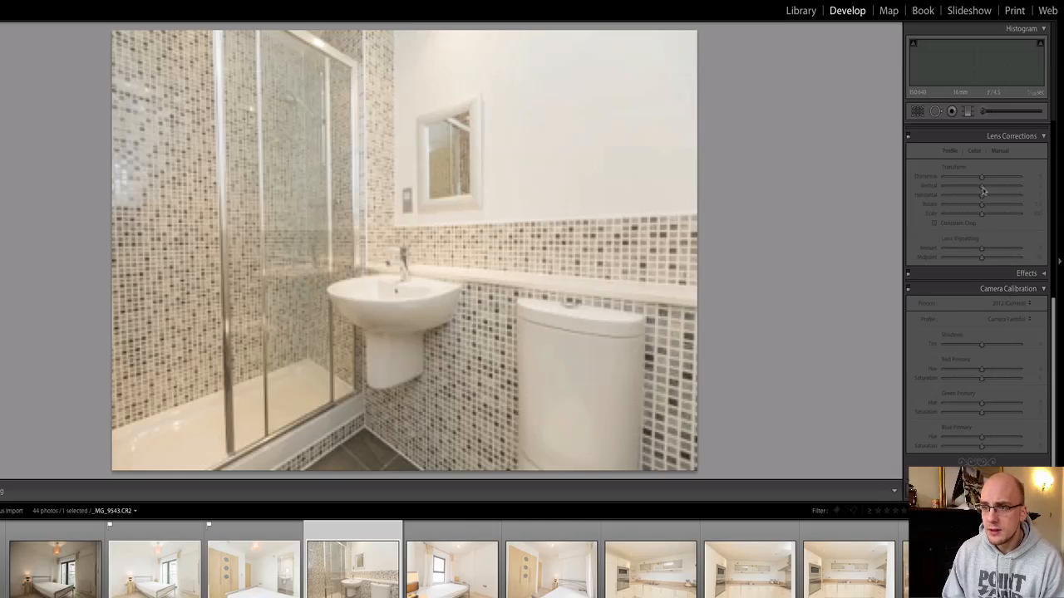
Correct the bathroom photo's vertical perspective, level it and tighten the crop along the bottom.
{"action": "left_click_drag", "start_coordinate": [983, 191], "coordinate": [982, 191]}
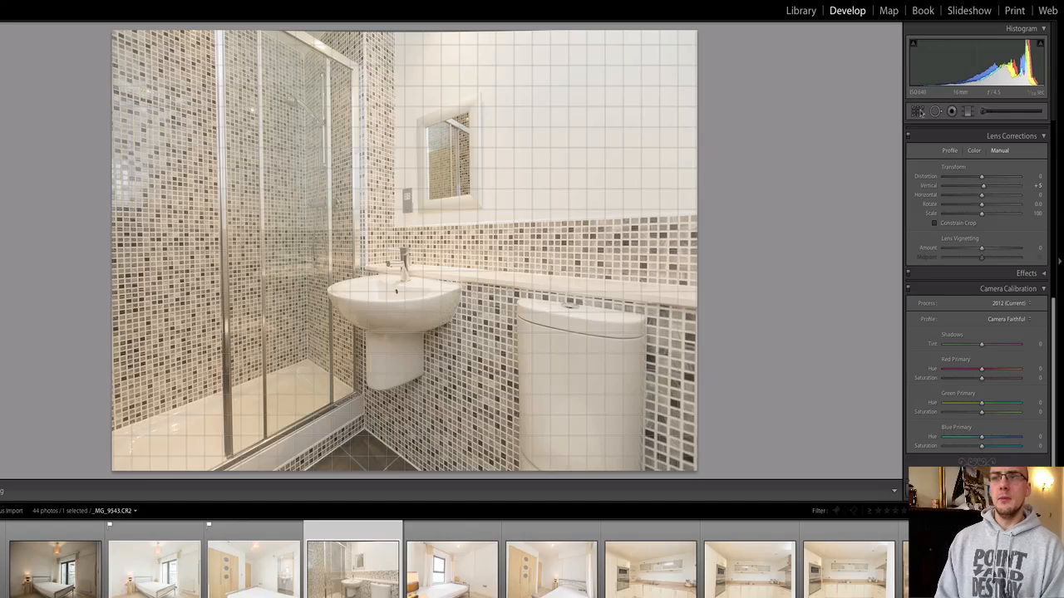
{"action": "left_click", "coordinate": [917, 111]}
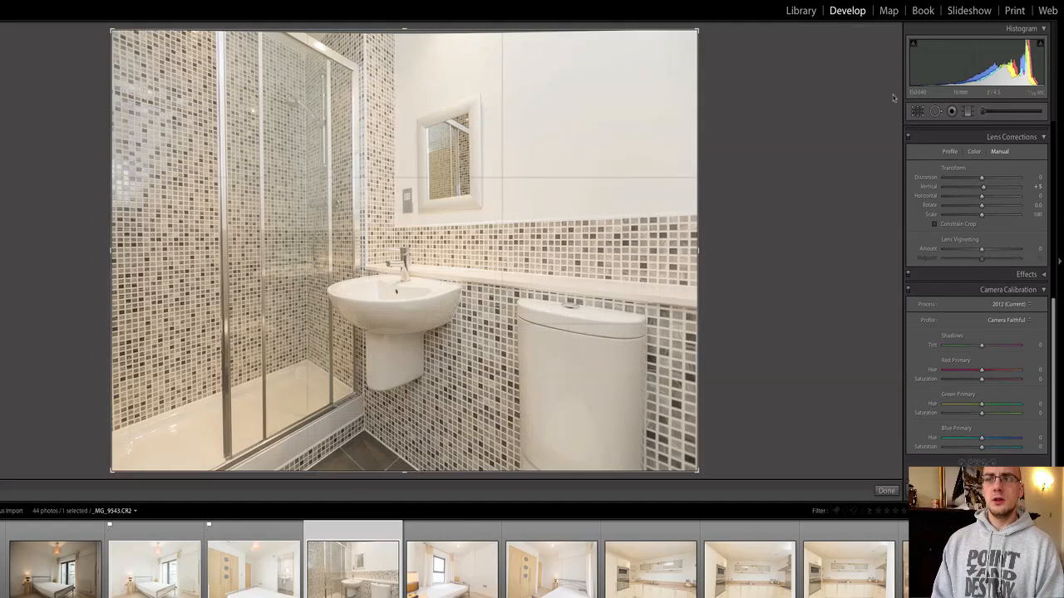
{"action": "left_click_drag", "start_coordinate": [720, 158], "coordinate": [719, 158]}
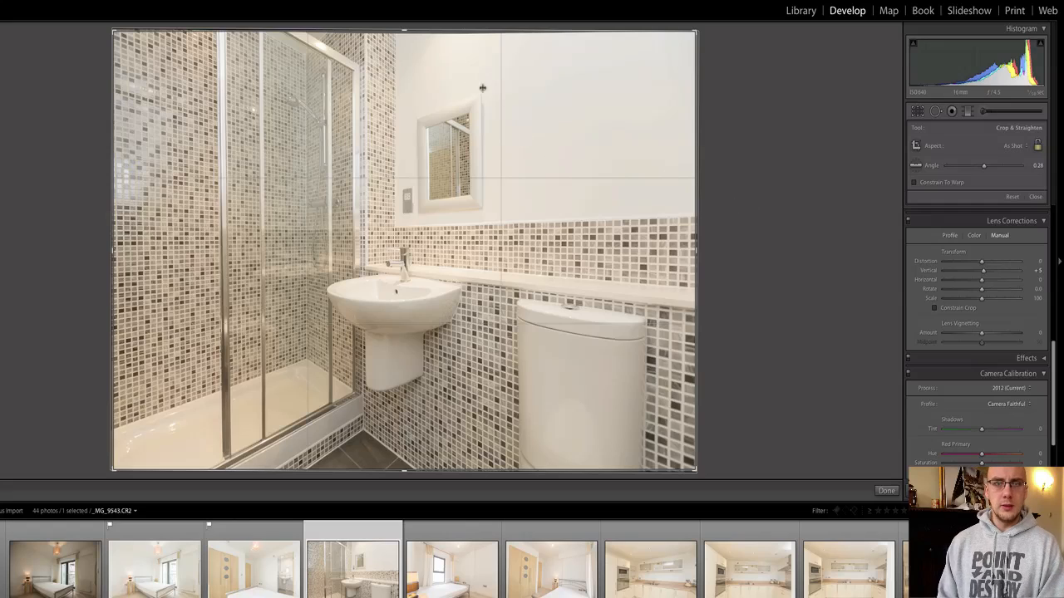
{"action": "left_click_drag", "start_coordinate": [406, 31], "coordinate": [404, 35]}
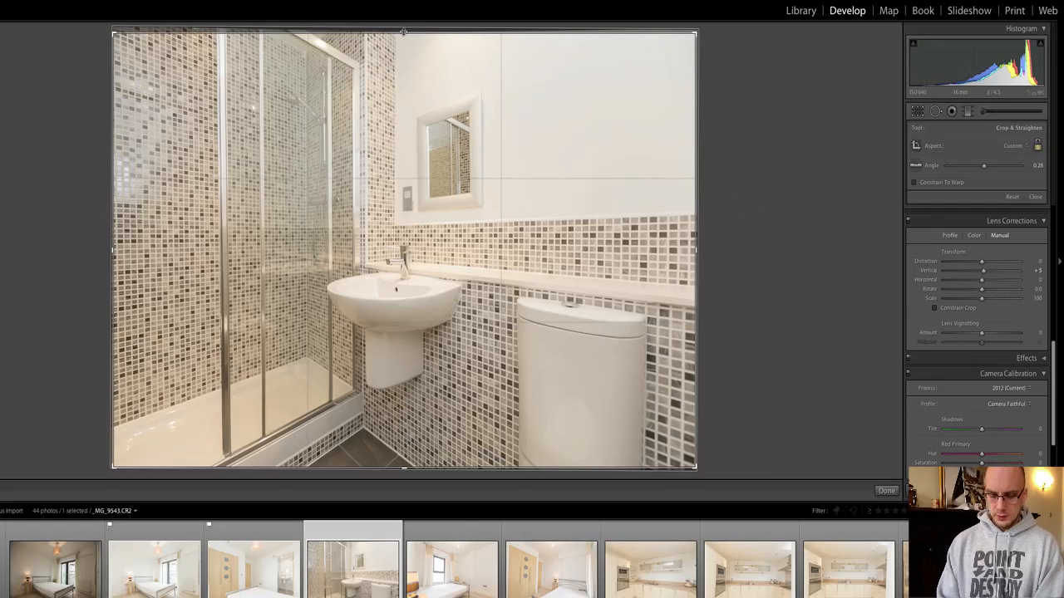
{"action": "key", "text": "Return"}
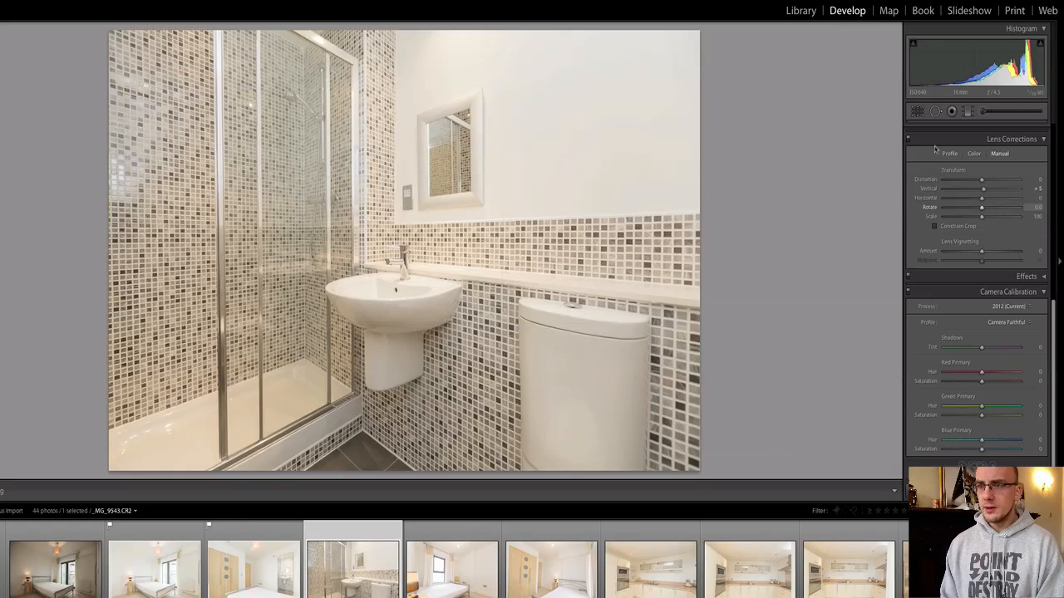
Set white balance from the white toilet, warm it to Temp 4109, and flag it as a pick.
{"action": "scroll", "coordinate": [937, 171], "scroll_direction": "up", "scroll_amount": 10}
{"action": "left_click", "coordinate": [917, 160]}
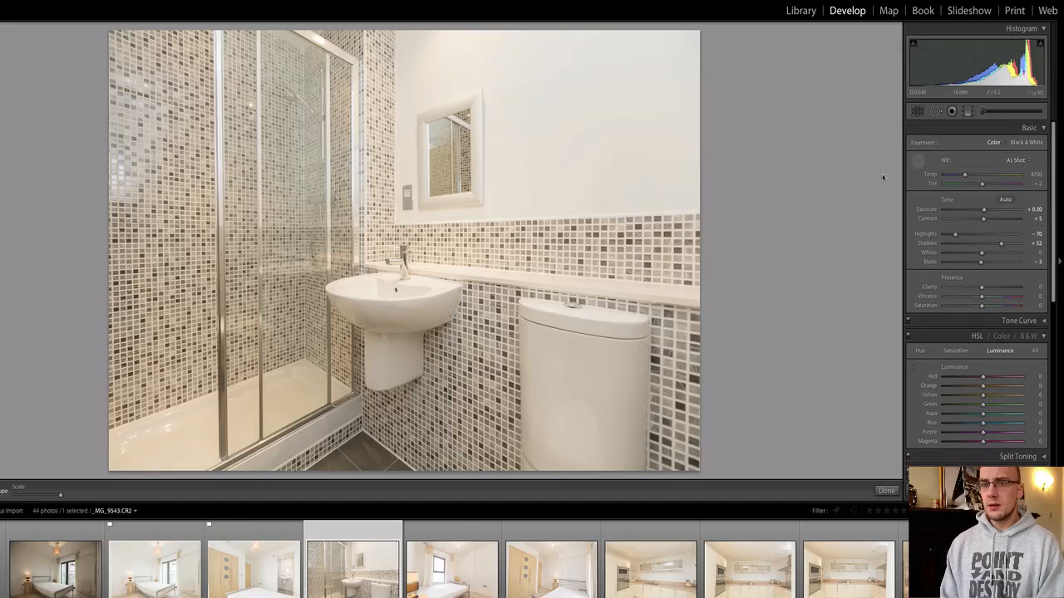
{"action": "left_click", "coordinate": [516, 320]}
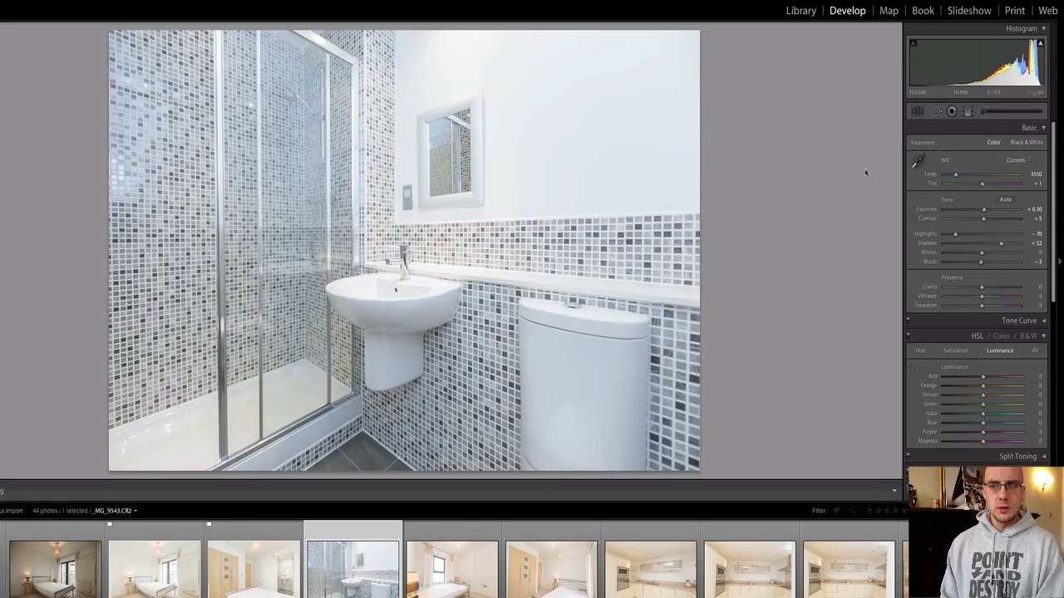
{"action": "left_click_drag", "start_coordinate": [955, 175], "coordinate": [960, 178]}
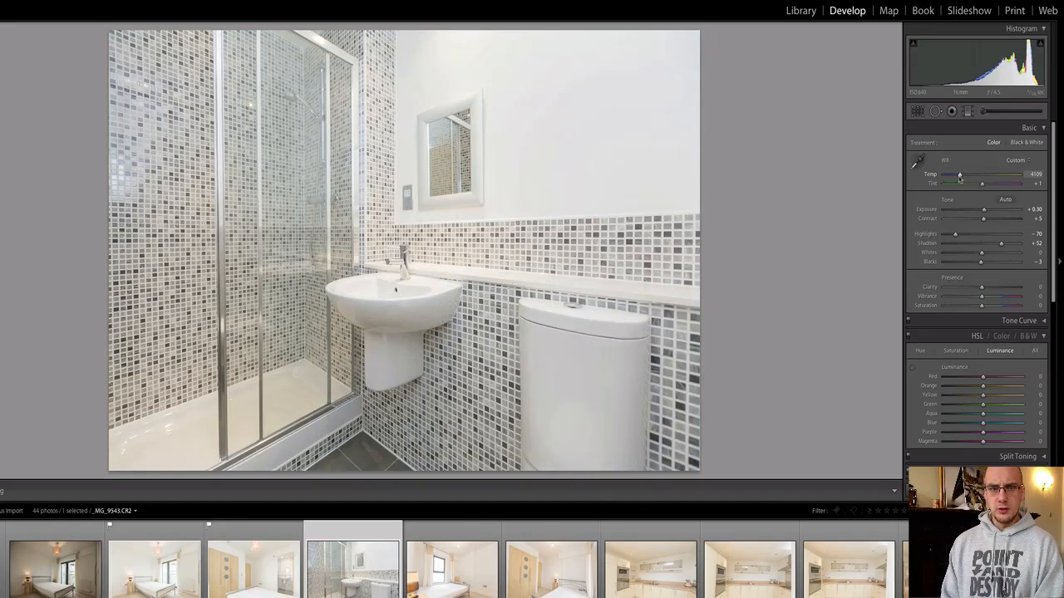
{"action": "key", "text": "p"}
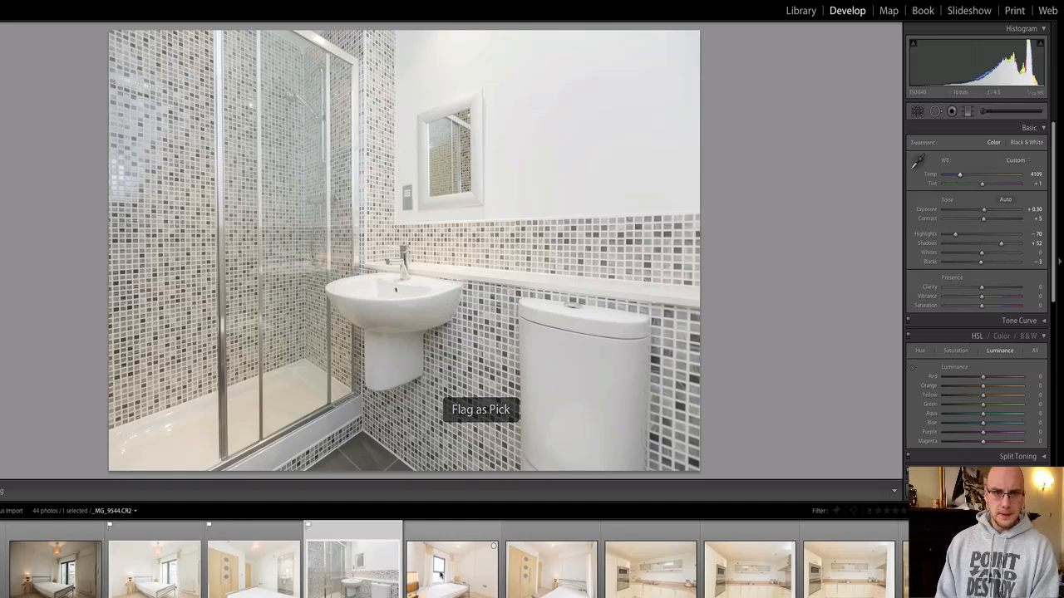
{"action": "left_click", "coordinate": [440, 573]}
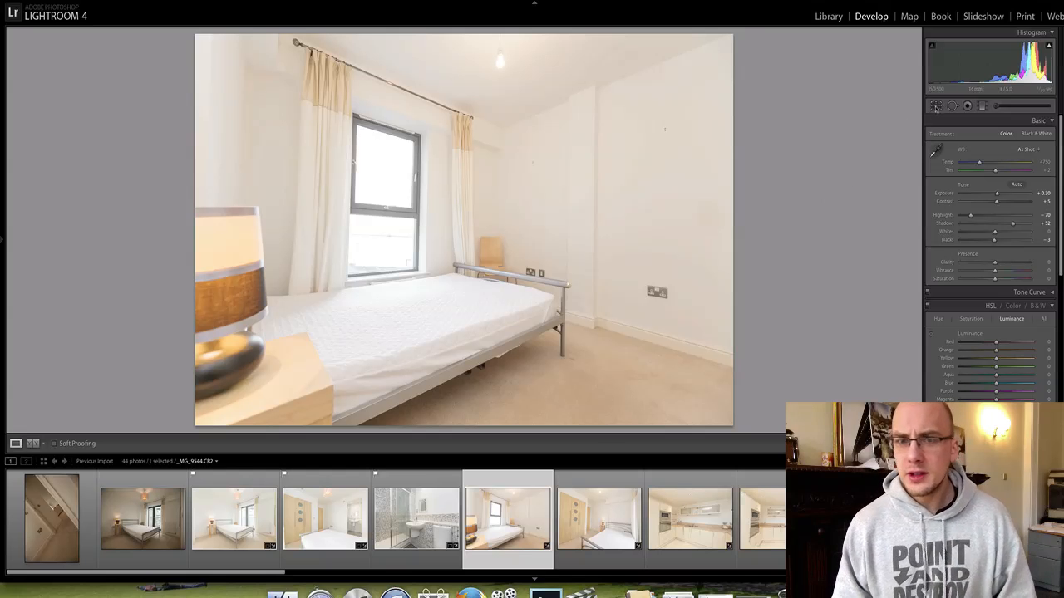
Rotate the bedroom photo slightly in crop mode to level it and apply the straightening.
{"action": "key", "text": "r"}
{"action": "left_click_drag", "start_coordinate": [793, 169], "coordinate": [798, 166]}
{"action": "left_click_drag", "start_coordinate": [797, 165], "coordinate": [811, 188]}
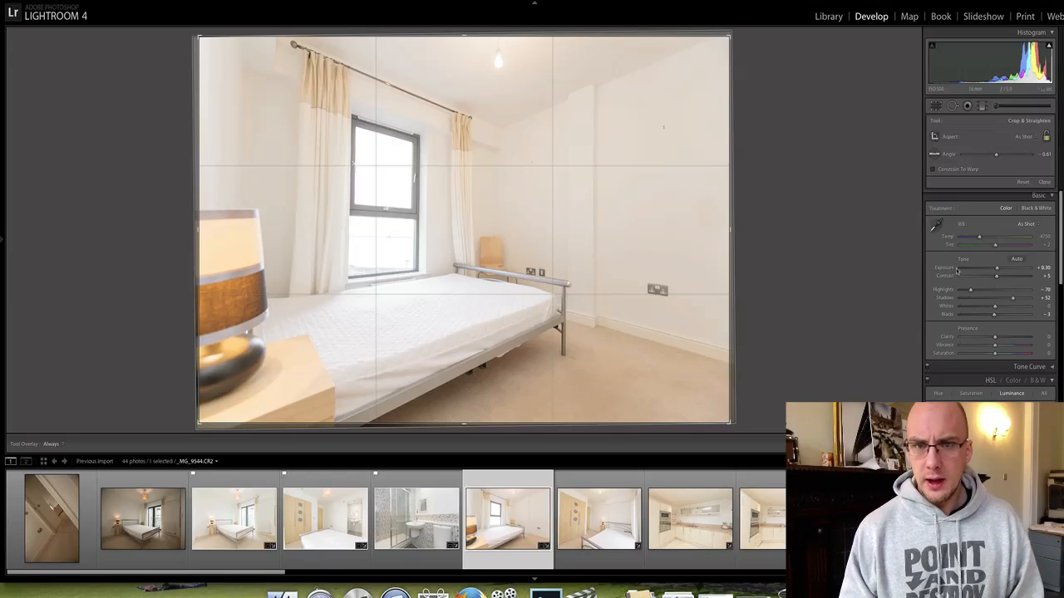
{"action": "key", "text": "r"}
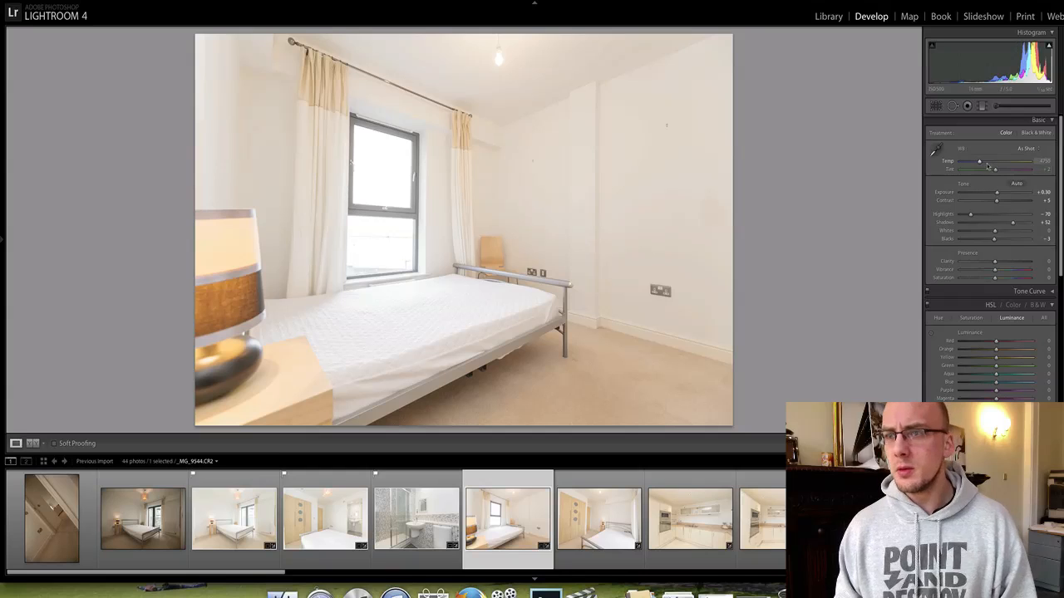
Cool the bedroom photo to Temp 4594 and flag it as a pick.
{"action": "left_click_drag", "start_coordinate": [983, 163], "coordinate": [998, 192]}
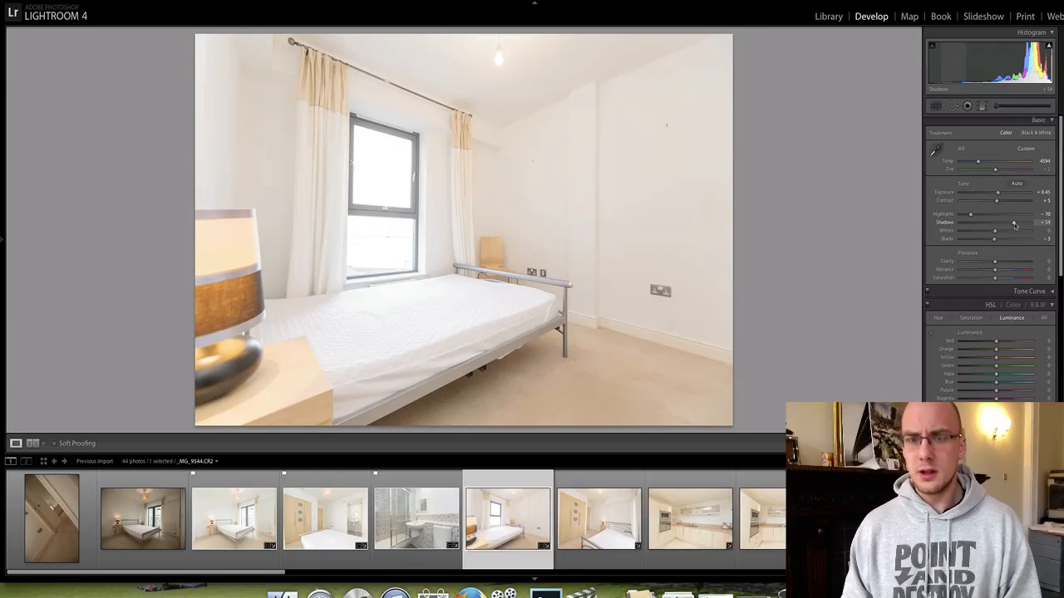
{"action": "key", "text": "p"}
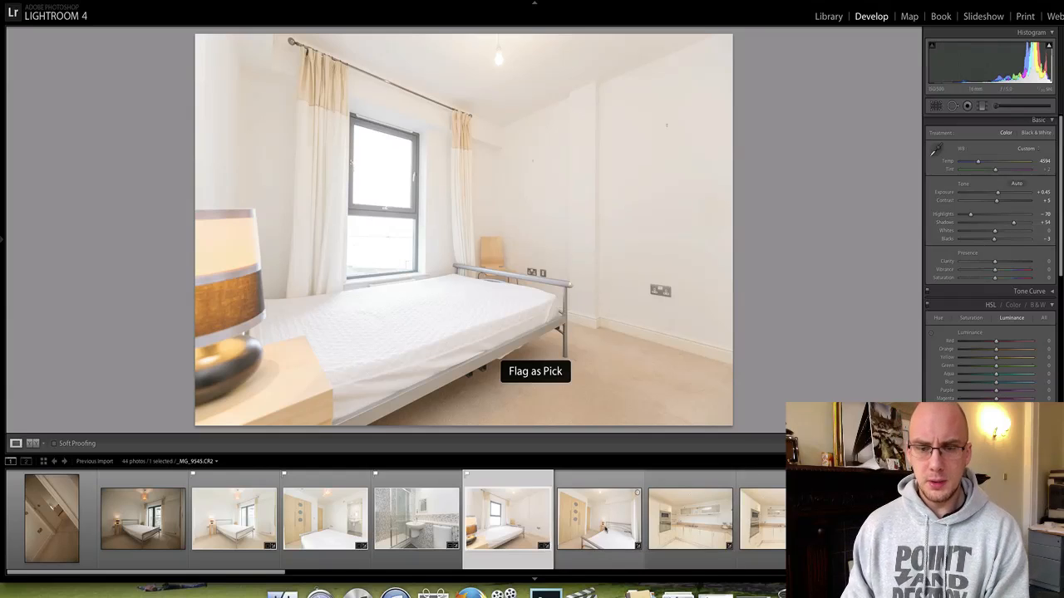
{"action": "left_click", "coordinate": [604, 531]}
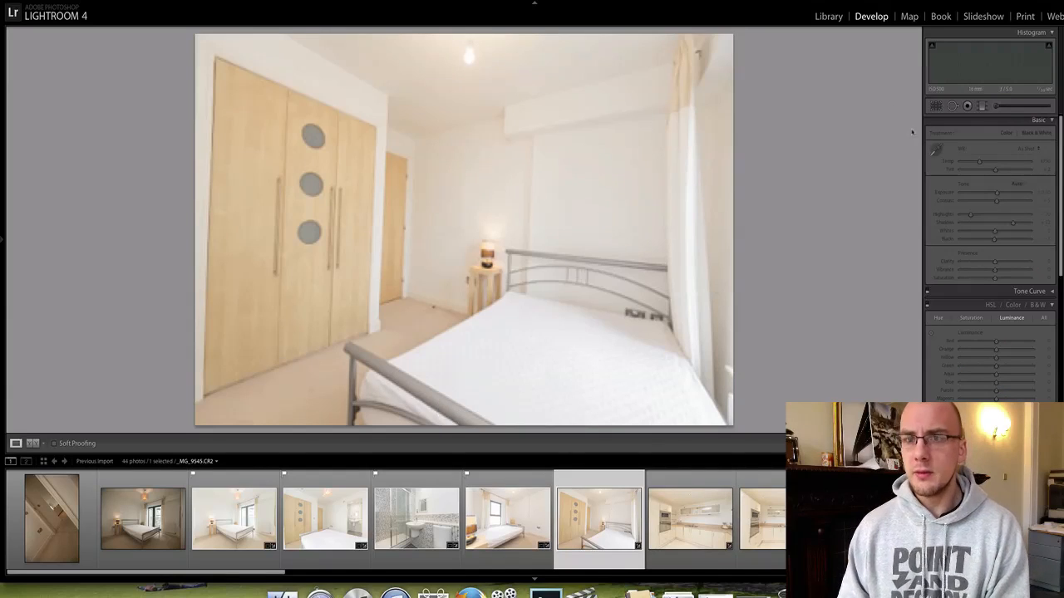
Set the wardrobe photo's Vertical correction to -4 and tighten the crop from the bottom-right corner.
{"action": "scroll", "coordinate": [980, 208], "scroll_direction": "down", "scroll_amount": 10}
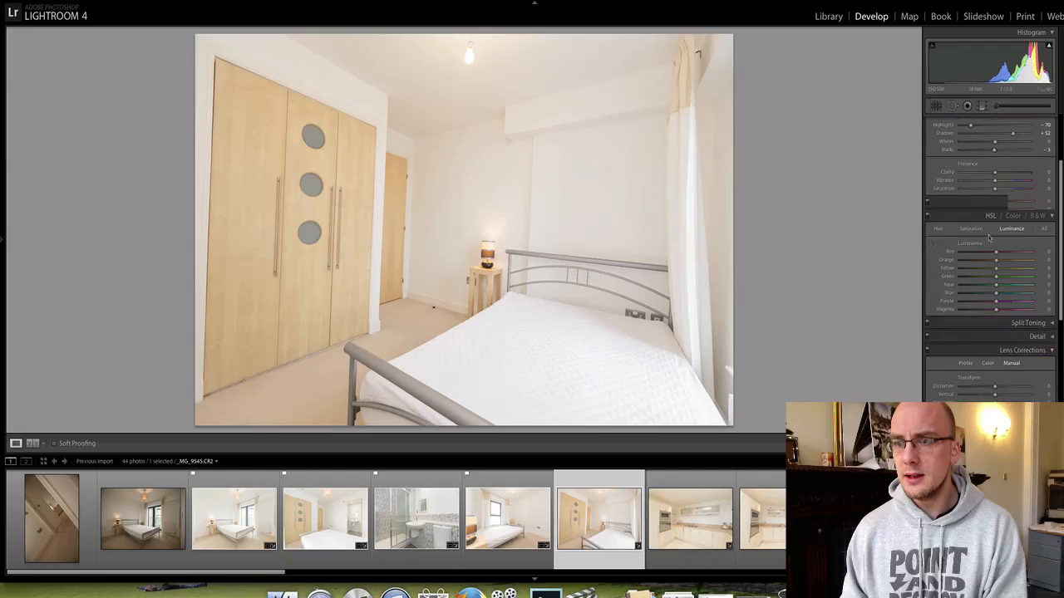
{"action": "scroll", "coordinate": [989, 237], "scroll_direction": "down", "scroll_amount": 1}
{"action": "left_click_drag", "start_coordinate": [994, 202], "coordinate": [991, 204]}
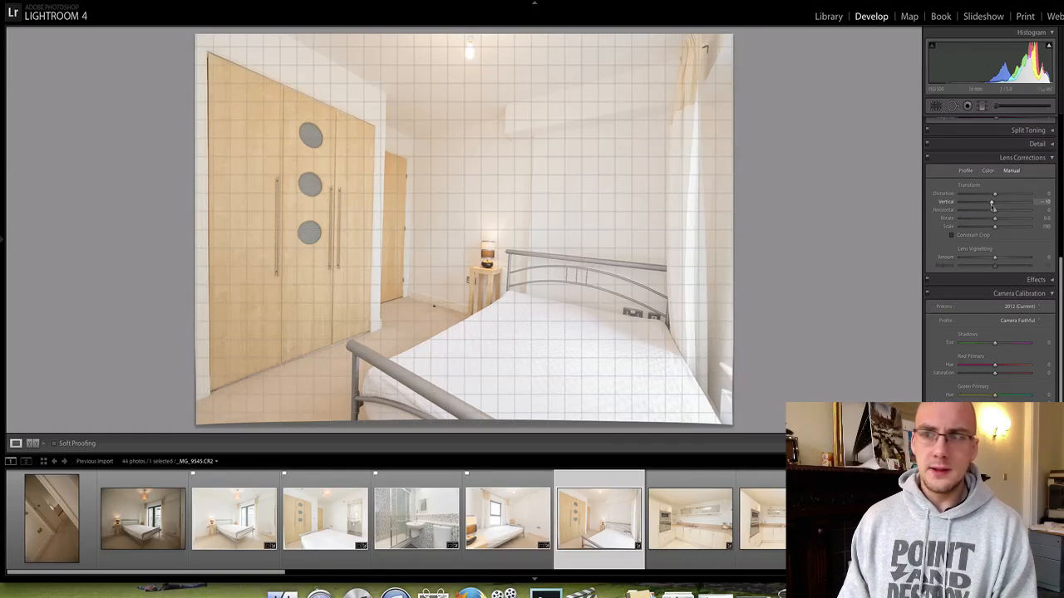
{"action": "left_click", "coordinate": [935, 106]}
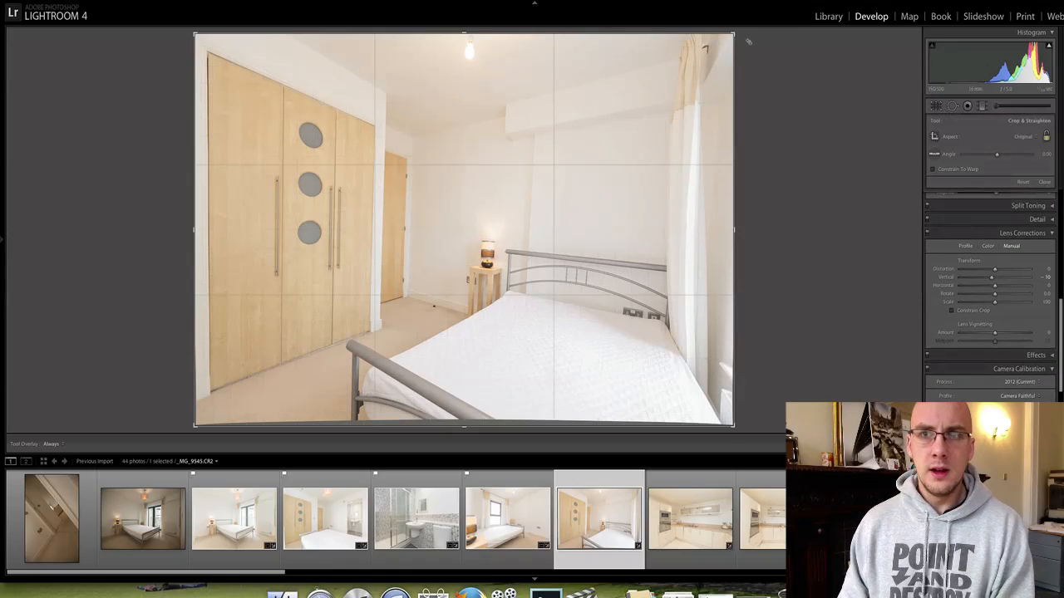
{"action": "left_click_drag", "start_coordinate": [732, 425], "coordinate": [728, 422]}
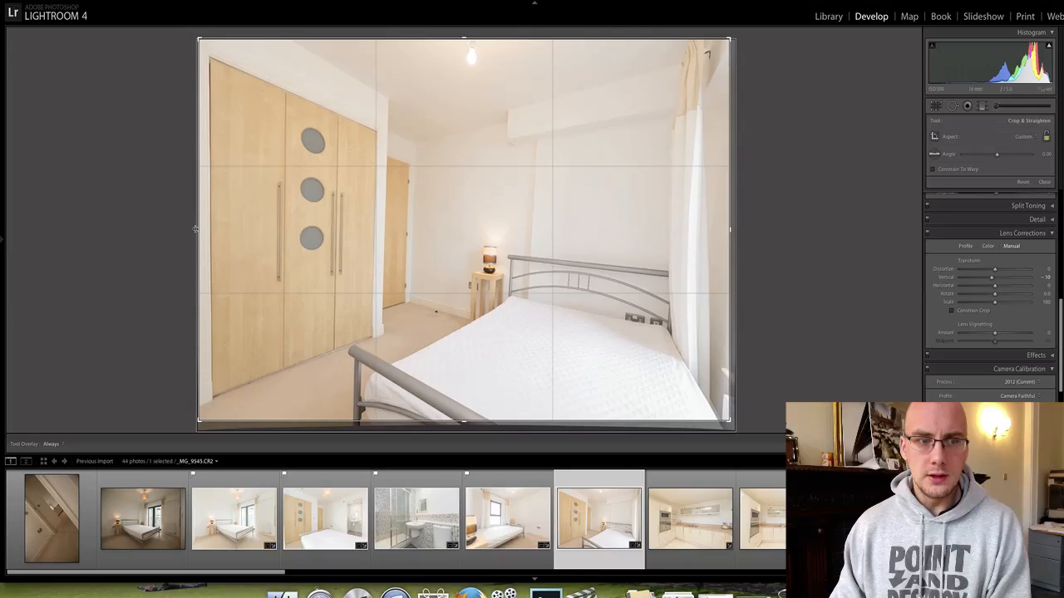
{"action": "key", "text": "Return"}
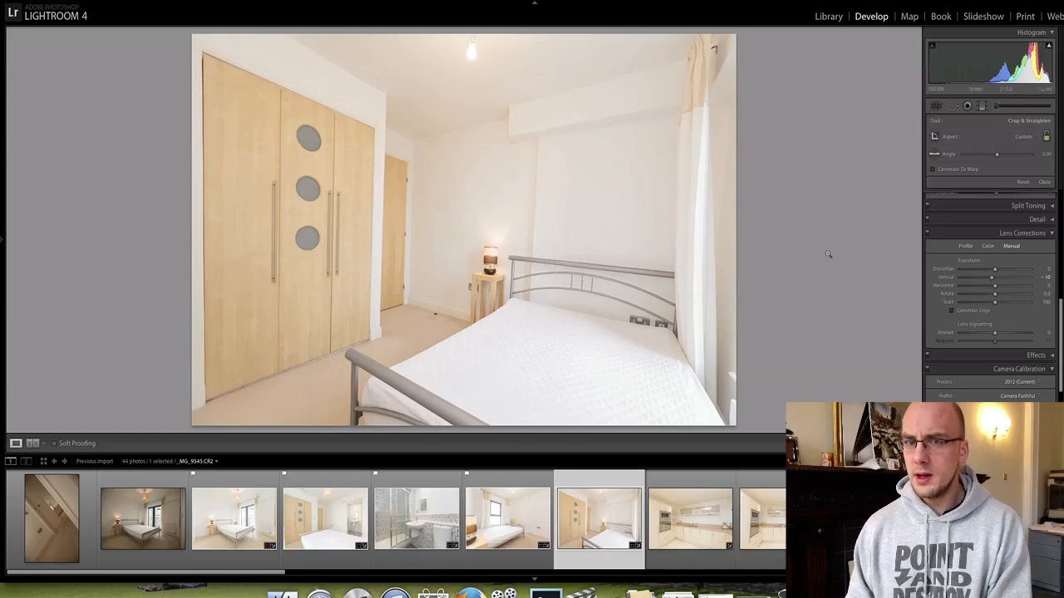
Raise exposure and contrast, cool the temperature slightly, and flag the photo as a pick.
{"action": "scroll", "coordinate": [977, 272], "scroll_direction": "up", "scroll_amount": 5}
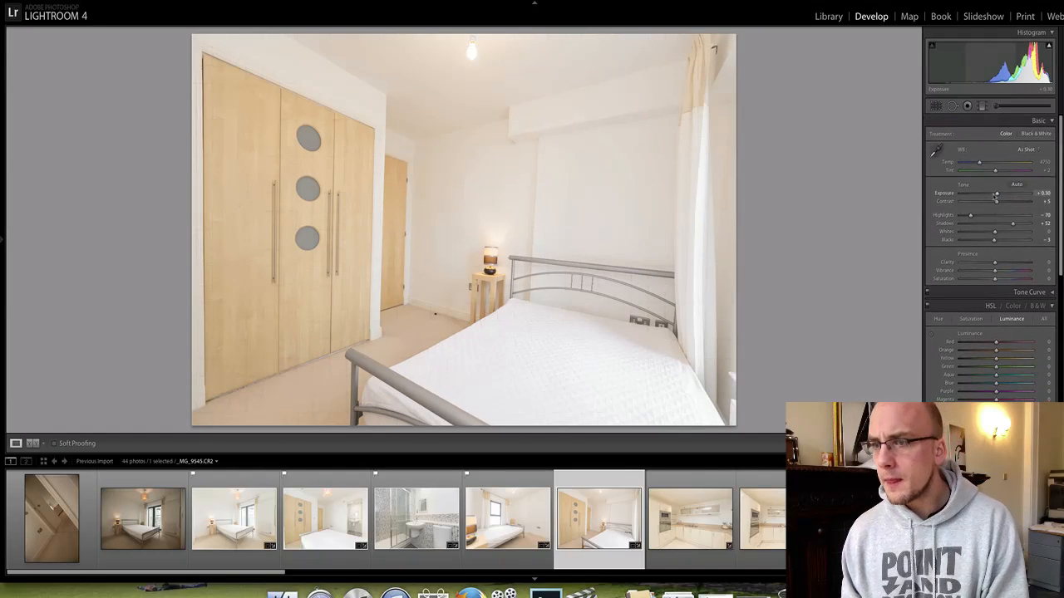
{"action": "left_click_drag", "start_coordinate": [996, 194], "coordinate": [997, 208]}
{"action": "left_click_drag", "start_coordinate": [979, 162], "coordinate": [977, 162]}
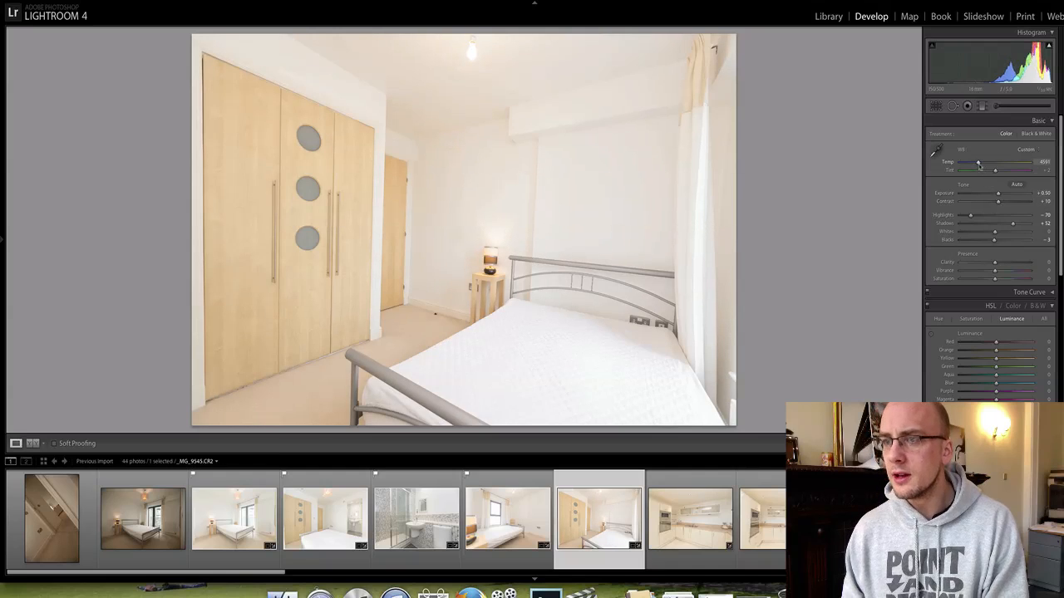
{"action": "key", "text": "p"}
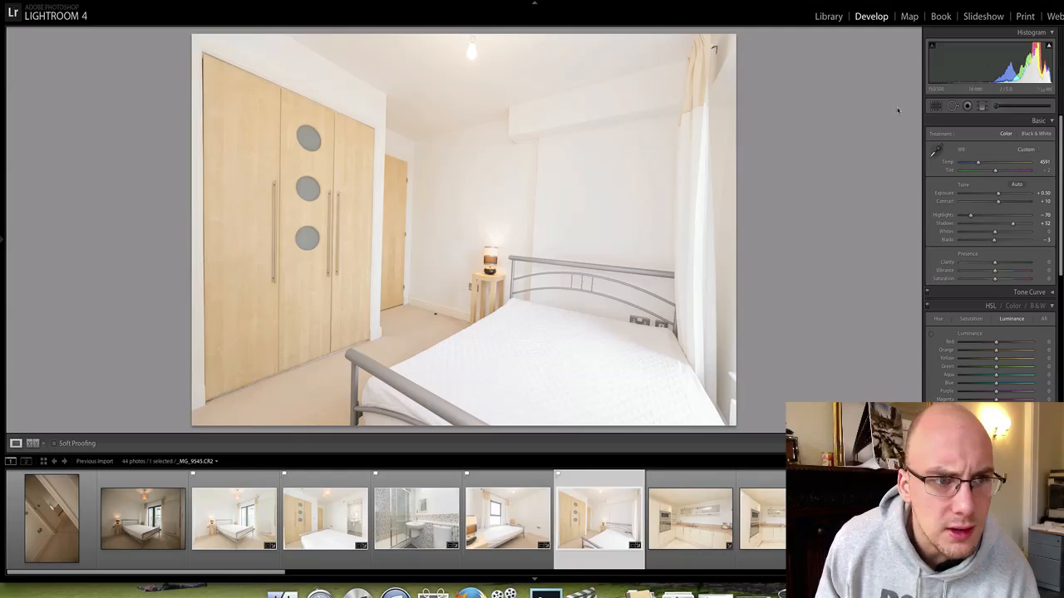
Rotate the crop further to level the wardrobe photo and reapply the pick flag.
{"action": "left_click", "coordinate": [935, 106]}
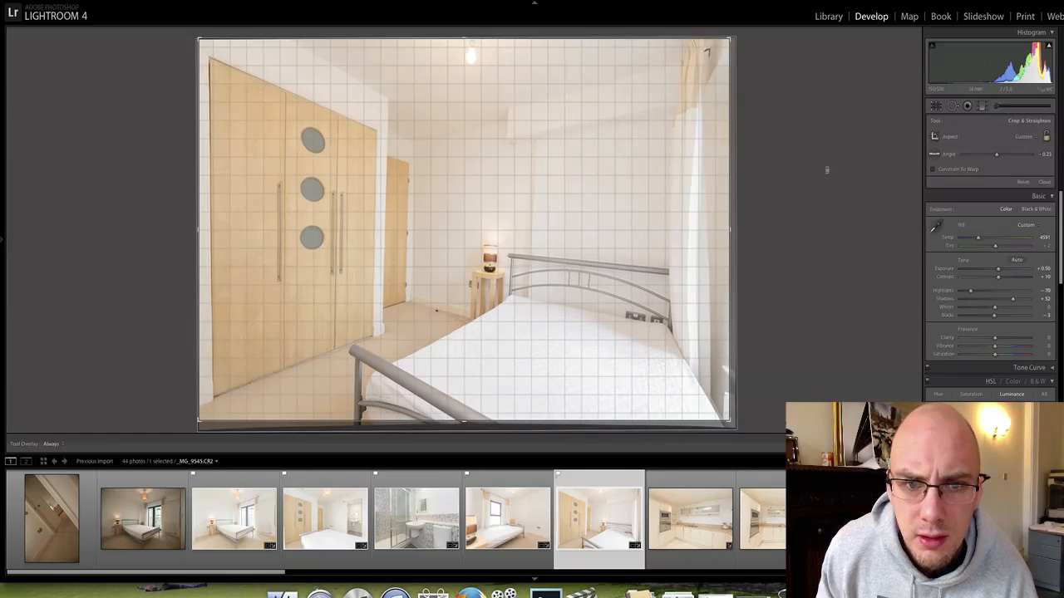
{"action": "left_click_drag", "start_coordinate": [826, 167], "coordinate": [860, 167]}
{"action": "scroll", "coordinate": [1008, 283], "scroll_direction": "down", "scroll_amount": 5}
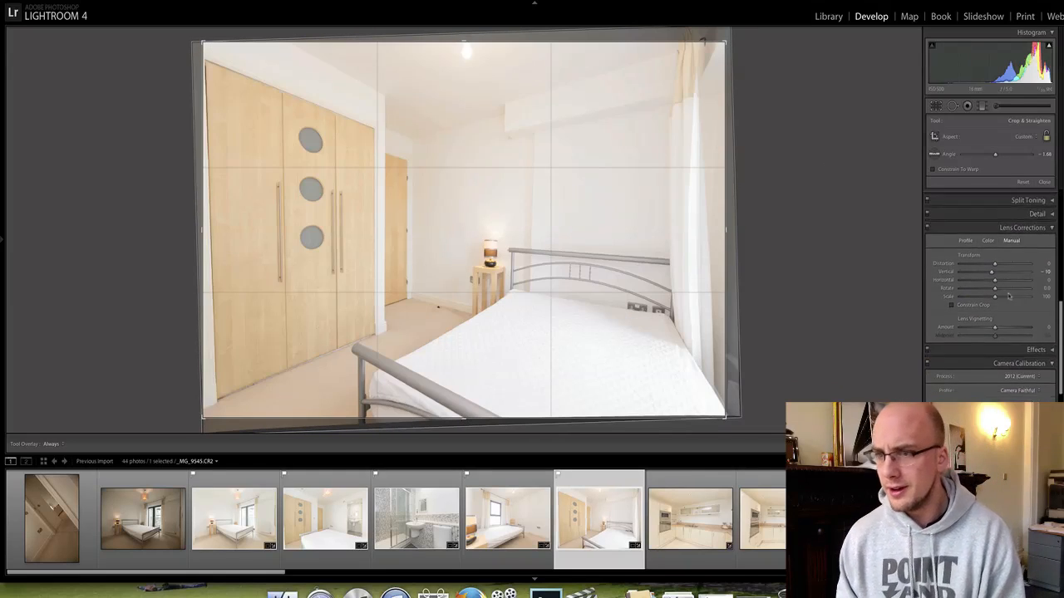
{"action": "scroll", "coordinate": [1008, 295], "scroll_direction": "down", "scroll_amount": 2}
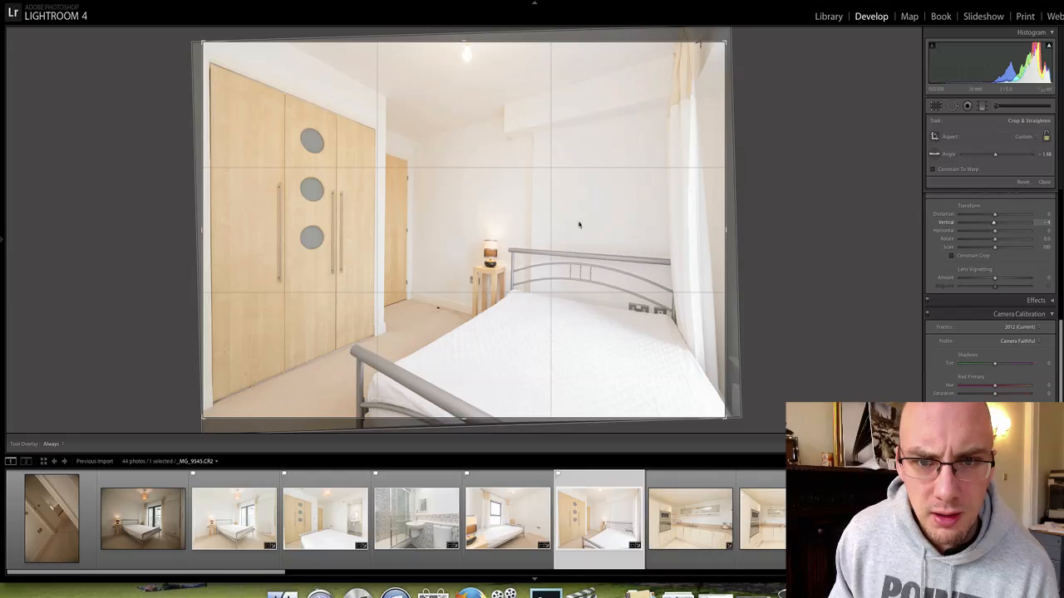
{"action": "left_click", "coordinate": [937, 112]}
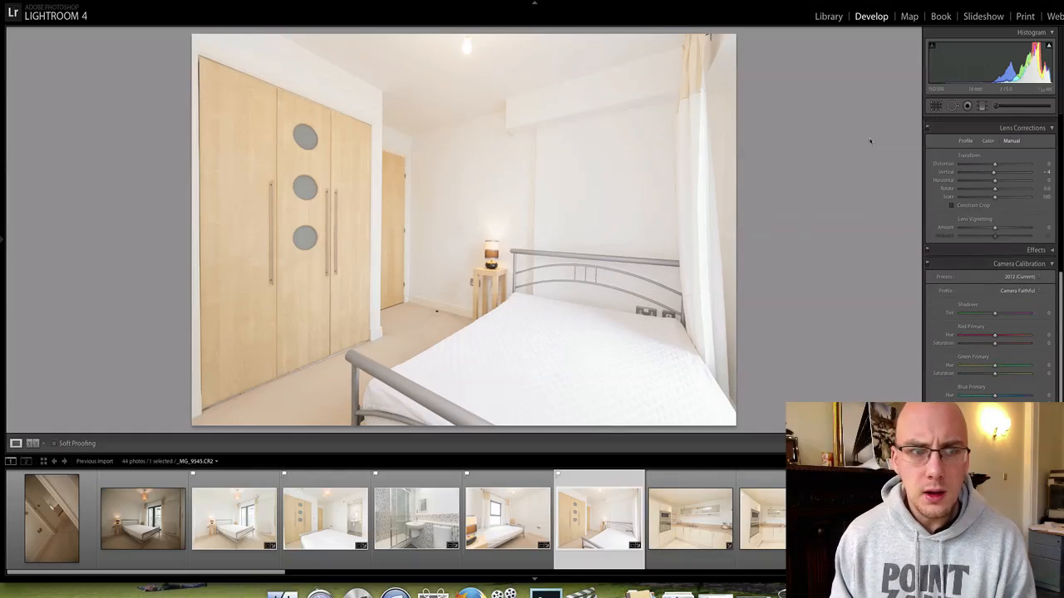
{"action": "key", "text": "p"}
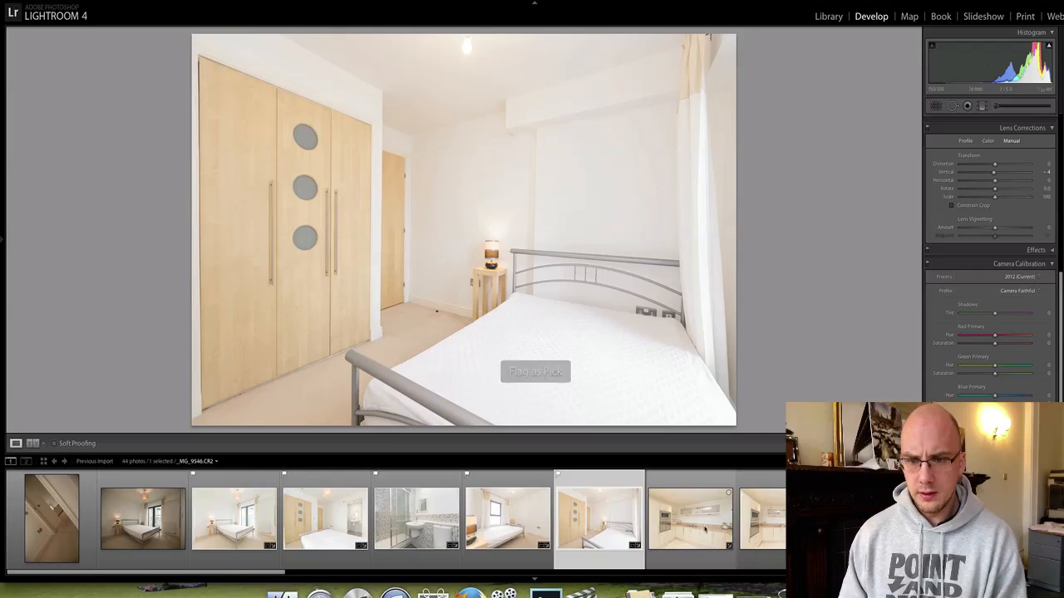
{"action": "left_click", "coordinate": [708, 529]}
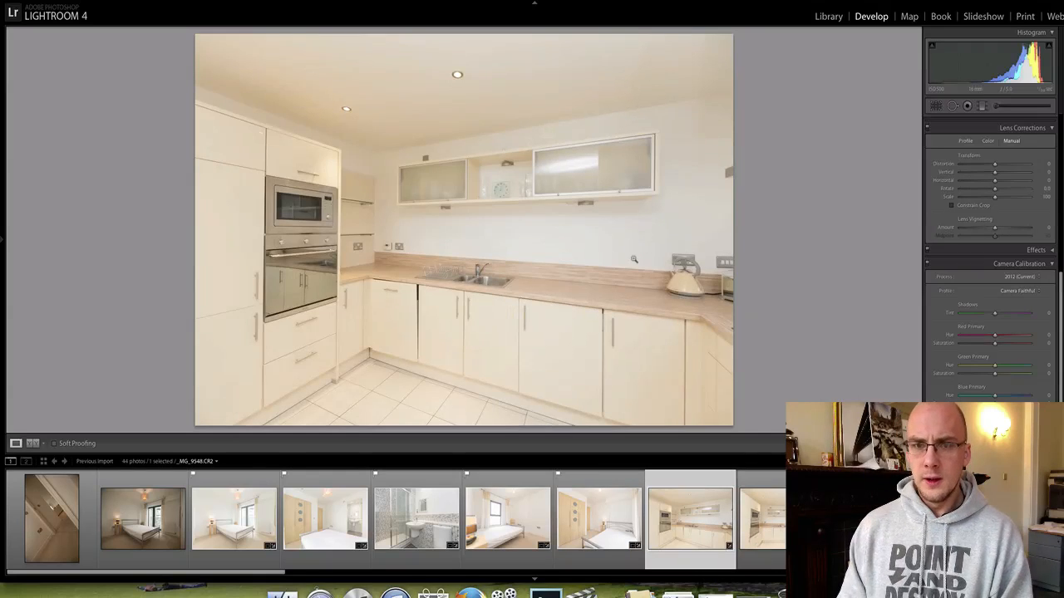
Move to the next kitchen photo, crop in from the top-right, level it and correct its verticals.
{"action": "left_click", "coordinate": [572, 166]}
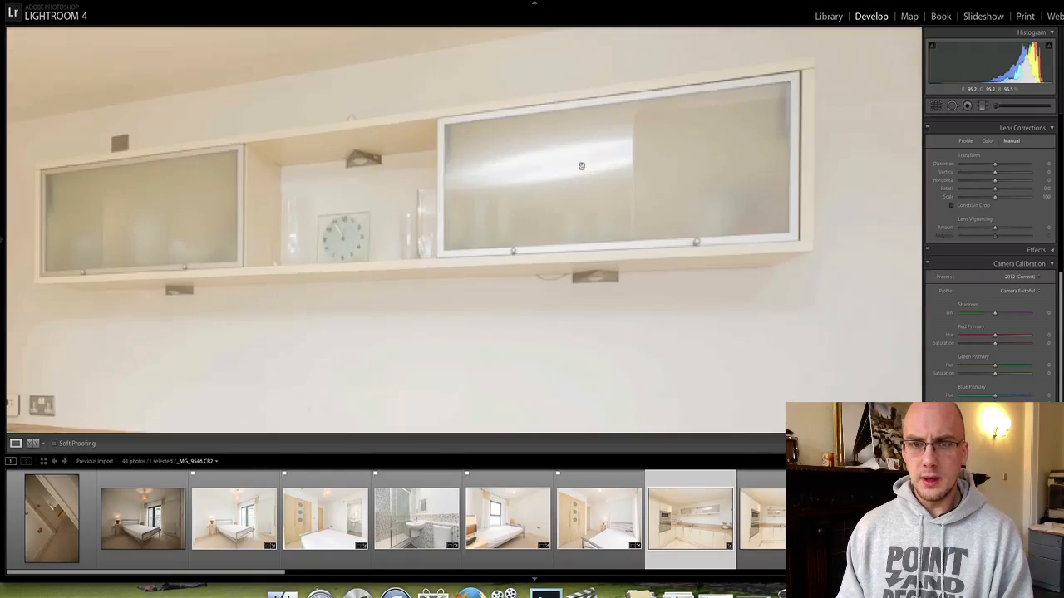
{"action": "left_click", "coordinate": [519, 172]}
{"action": "key", "text": "Right"}
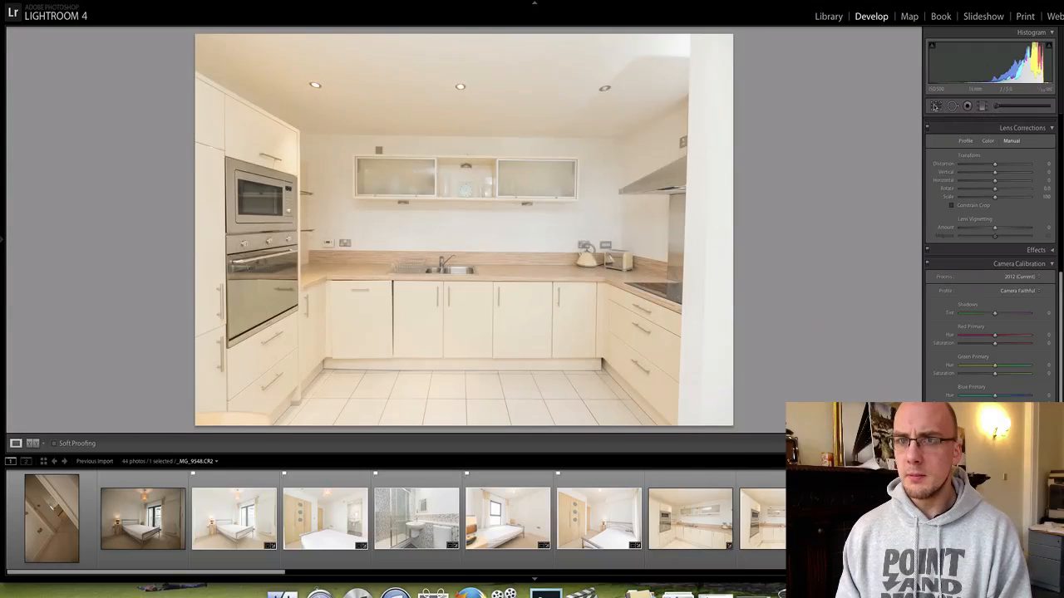
{"action": "key", "text": "r"}
{"action": "left_click_drag", "start_coordinate": [731, 36], "coordinate": [712, 48]}
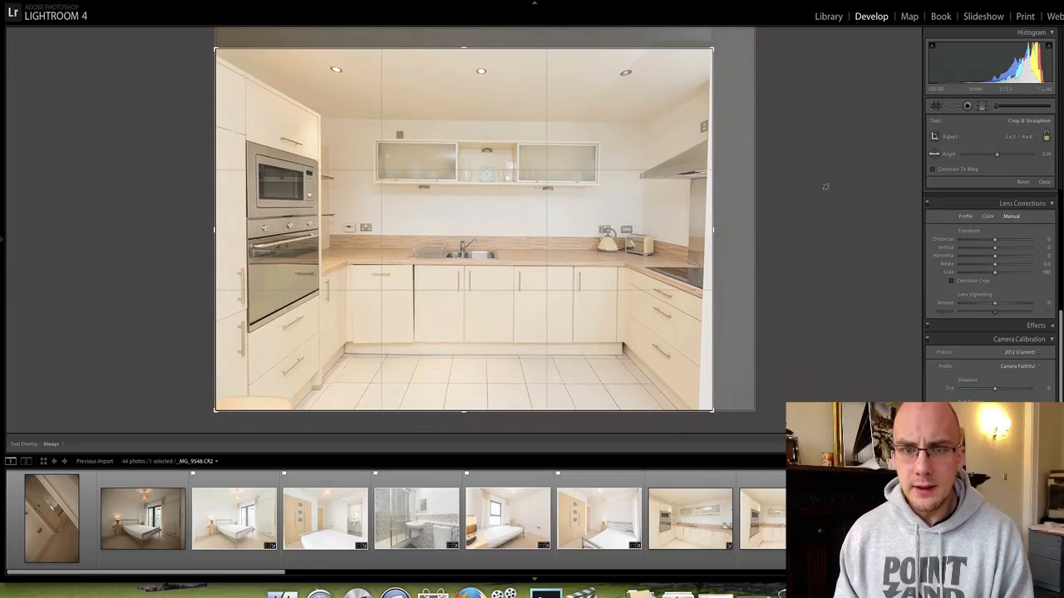
{"action": "left_click_drag", "start_coordinate": [824, 186], "coordinate": [843, 181]}
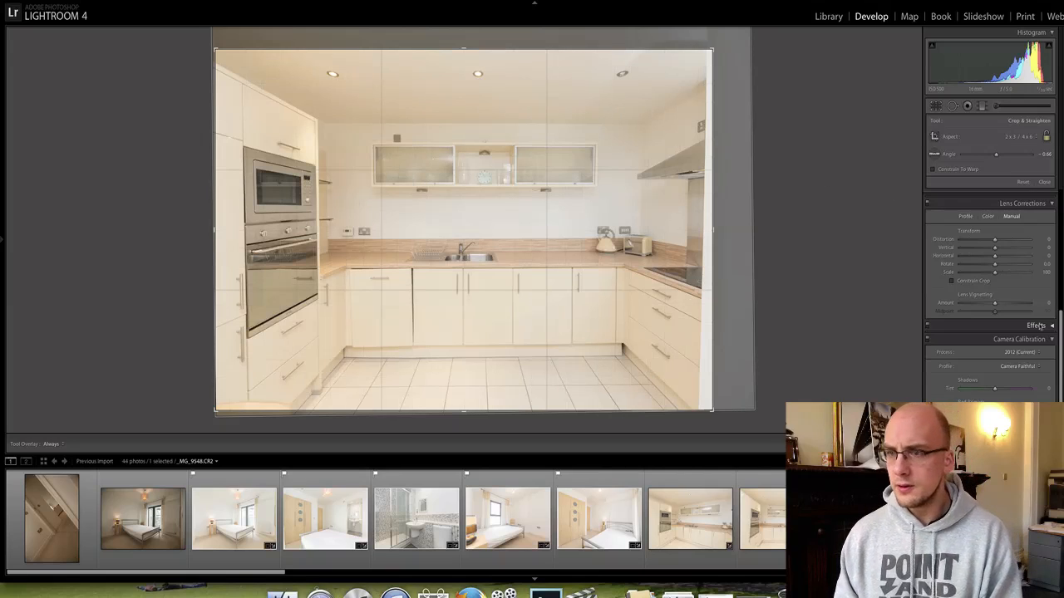
{"action": "left_click_drag", "start_coordinate": [998, 250], "coordinate": [999, 250]}
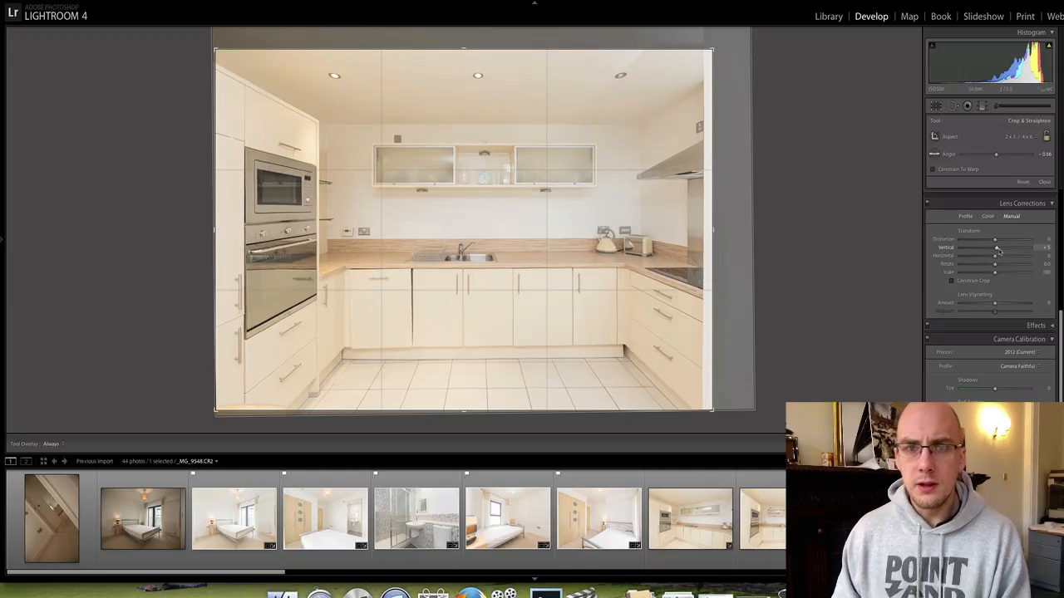
{"action": "key", "text": "r"}
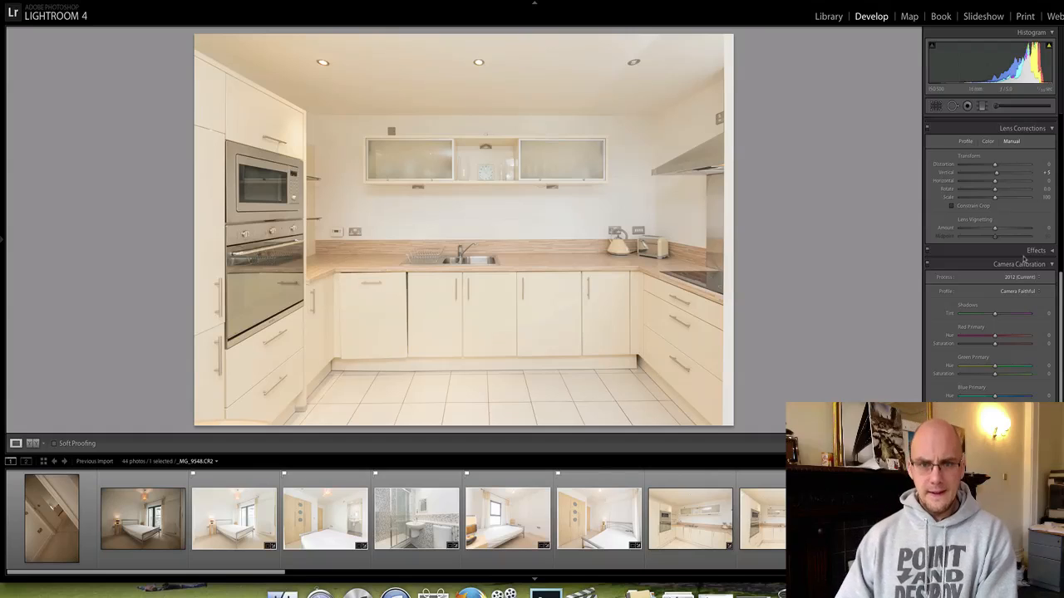
Raise the kitchen photo's contrast and set white balance from a neutral spot, ending at Temp 4384.
{"action": "scroll", "coordinate": [1014, 233], "scroll_direction": "up", "scroll_amount": 10}
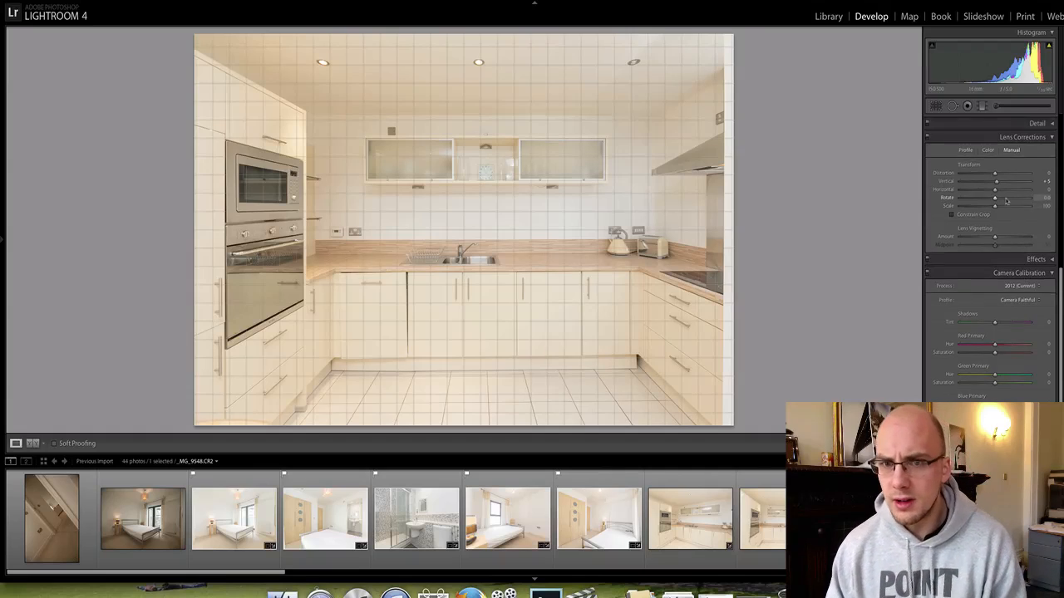
{"action": "left_click_drag", "start_coordinate": [996, 201], "coordinate": [1001, 201]}
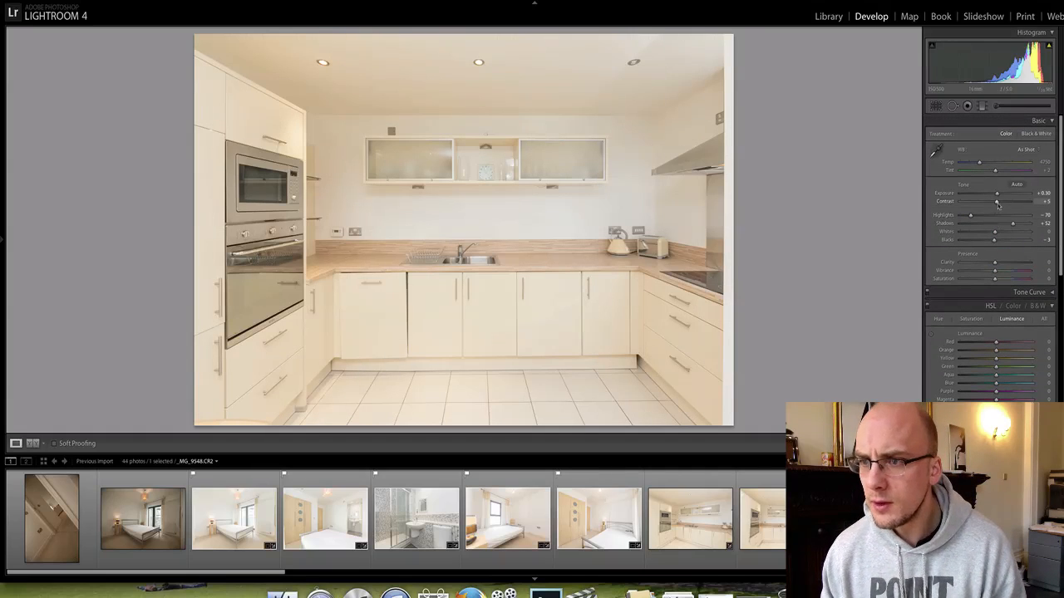
{"action": "left_click_drag", "start_coordinate": [981, 164], "coordinate": [980, 166]}
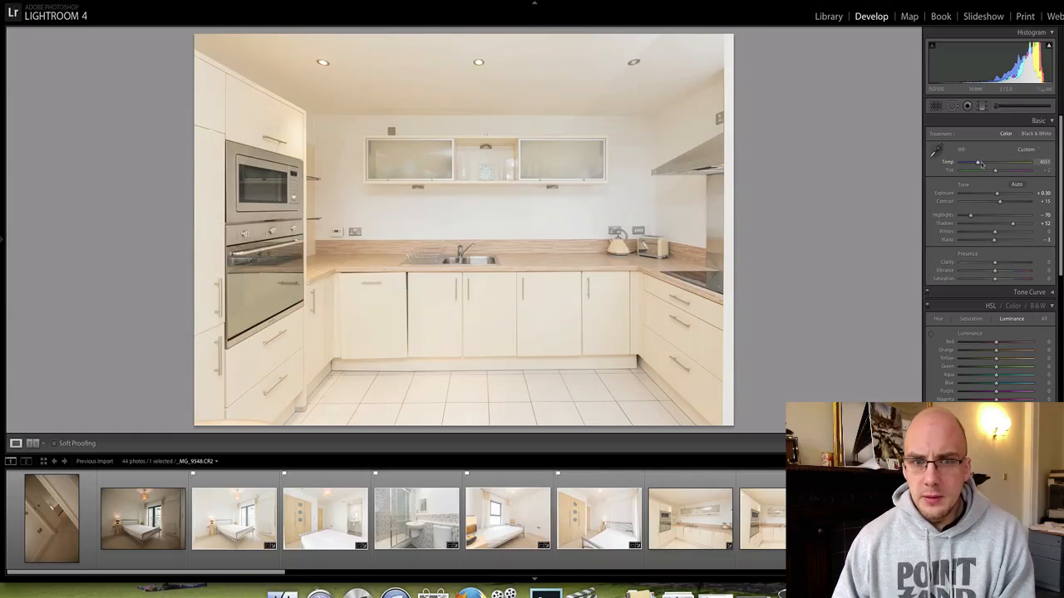
{"action": "left_click", "coordinate": [935, 151]}
{"action": "left_click", "coordinate": [491, 216]}
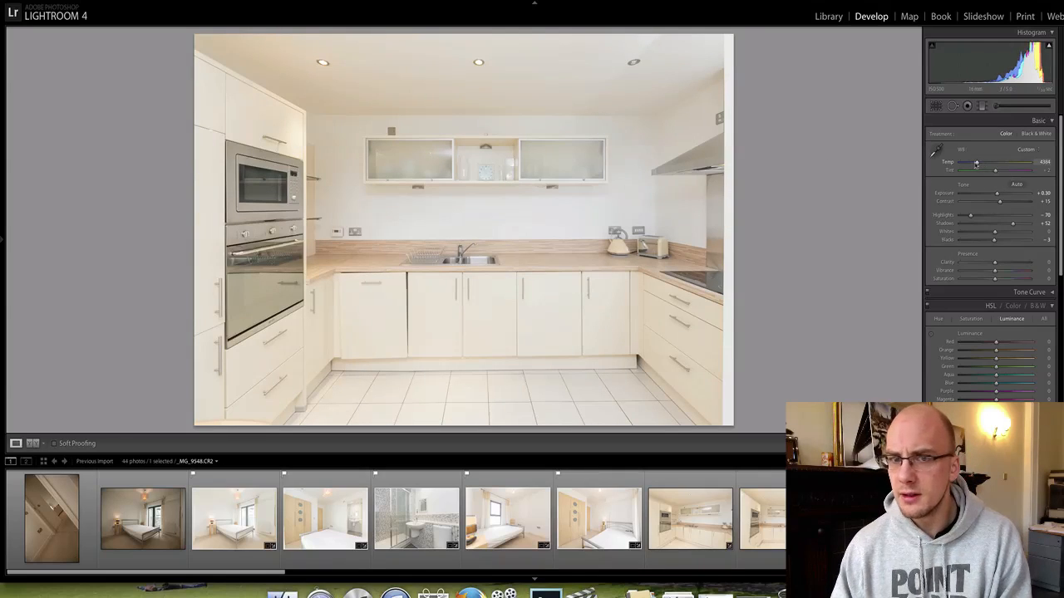
Flag the kitchen photo as a pick, then cool the next living-room photo's temperature slightly.
{"action": "key", "text": "p"}
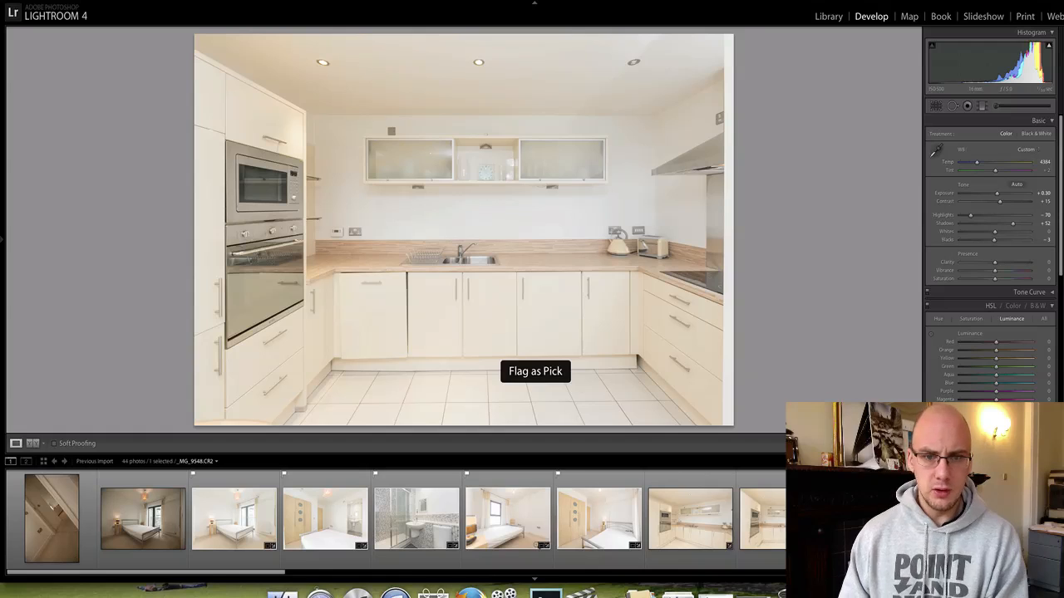
{"action": "scroll", "coordinate": [748, 515], "scroll_direction": "down", "scroll_amount": 1}
{"action": "key", "text": "Right"}
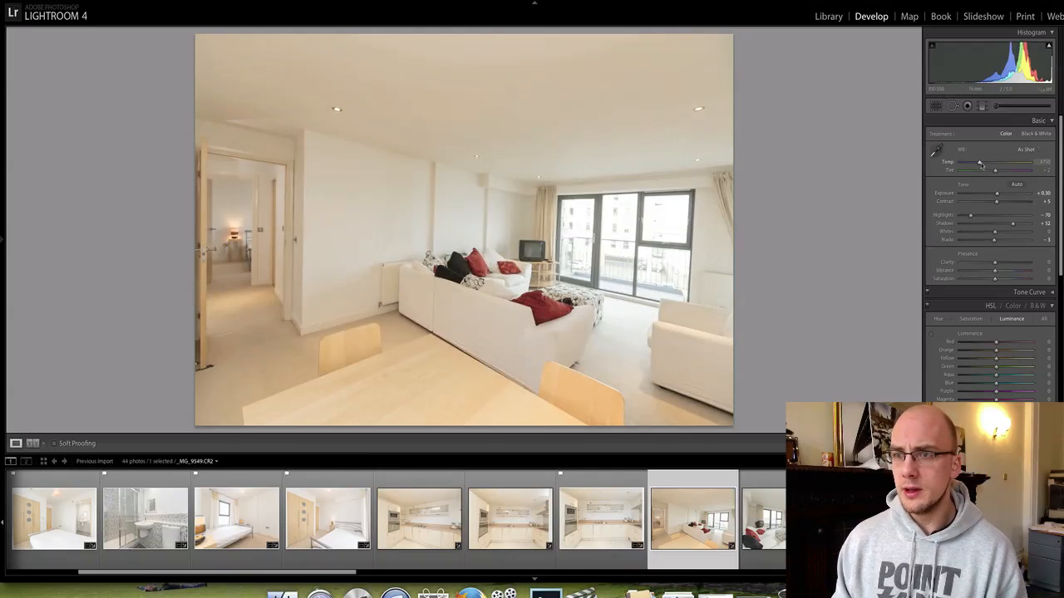
{"action": "left_click_drag", "start_coordinate": [981, 164], "coordinate": [979, 165]}
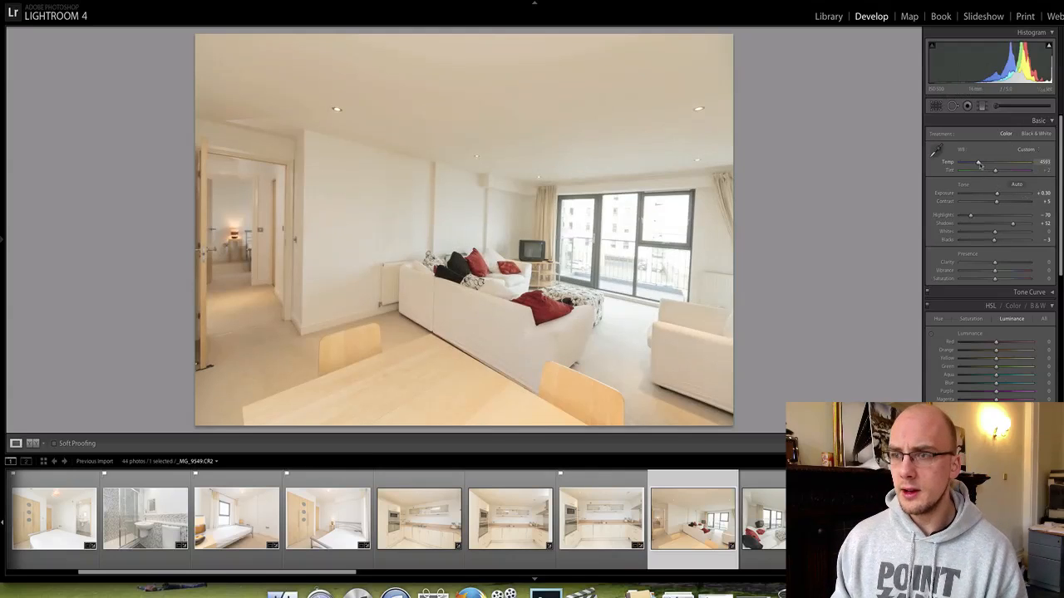
Draw a graduated filter across the living-room photo, lifting exposure and lowering saturation to 7.
{"action": "left_click", "coordinate": [982, 106]}
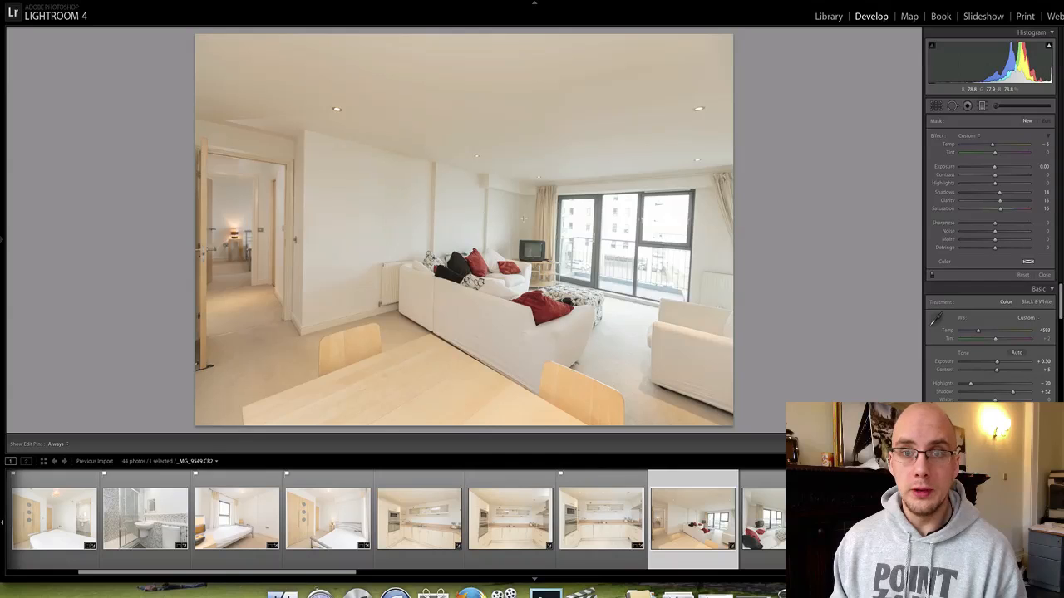
{"action": "left_click_drag", "start_coordinate": [396, 213], "coordinate": [538, 213]}
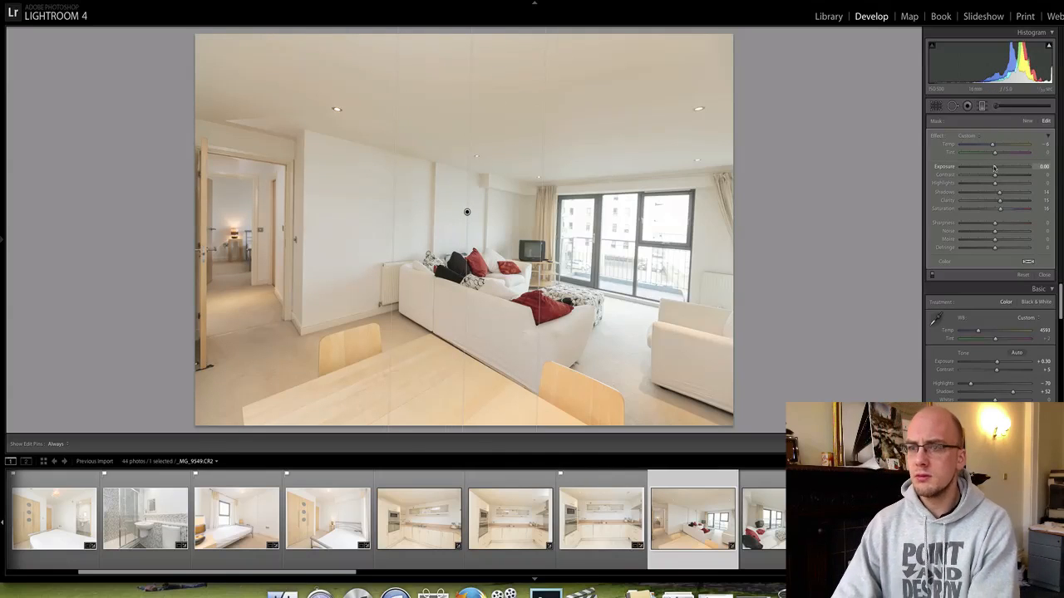
{"action": "left_click_drag", "start_coordinate": [994, 167], "coordinate": [995, 167]}
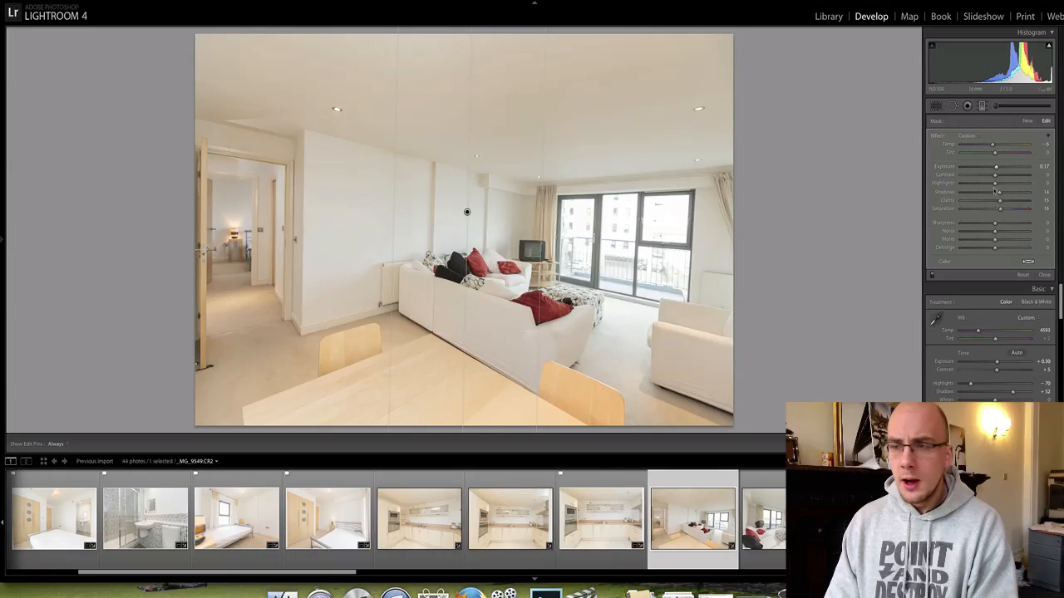
{"action": "left_click_drag", "start_coordinate": [1000, 209], "coordinate": [997, 210]}
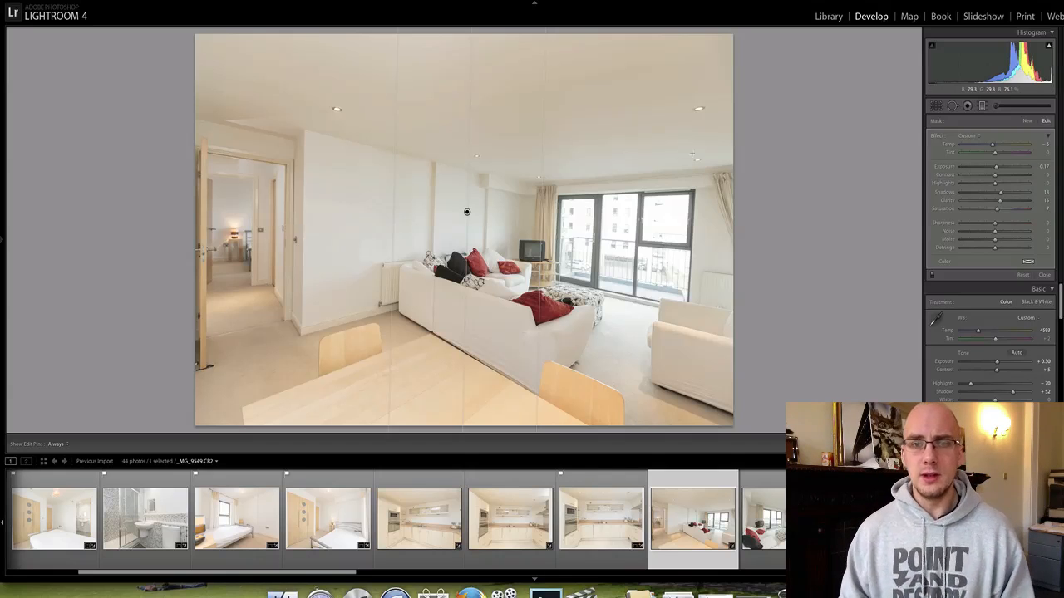
Rotate the living-room photo to straighten it and adjust the crop's top and lower-left edges.
{"action": "key", "text": "r"}
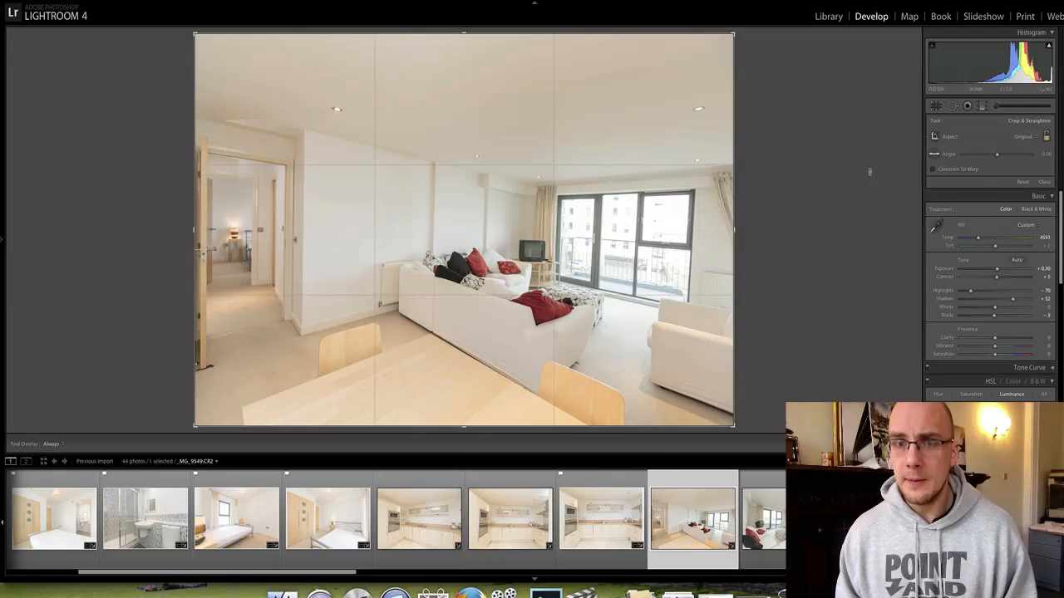
{"action": "left_click_drag", "start_coordinate": [869, 172], "coordinate": [862, 140]}
{"action": "left_click_drag", "start_coordinate": [464, 45], "coordinate": [464, 48]}
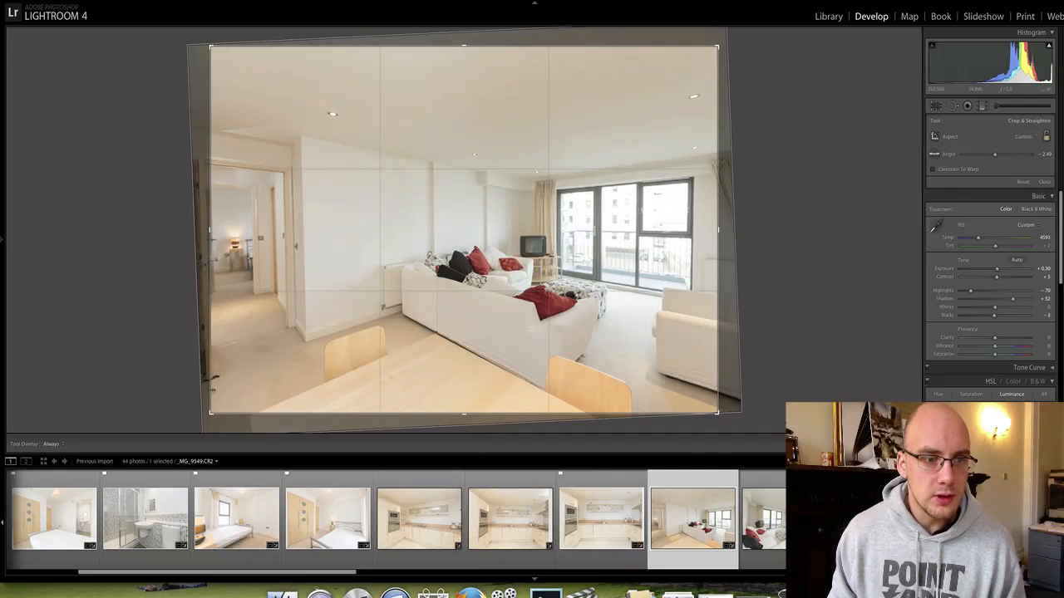
{"action": "left_click_drag", "start_coordinate": [210, 413], "coordinate": [204, 414]}
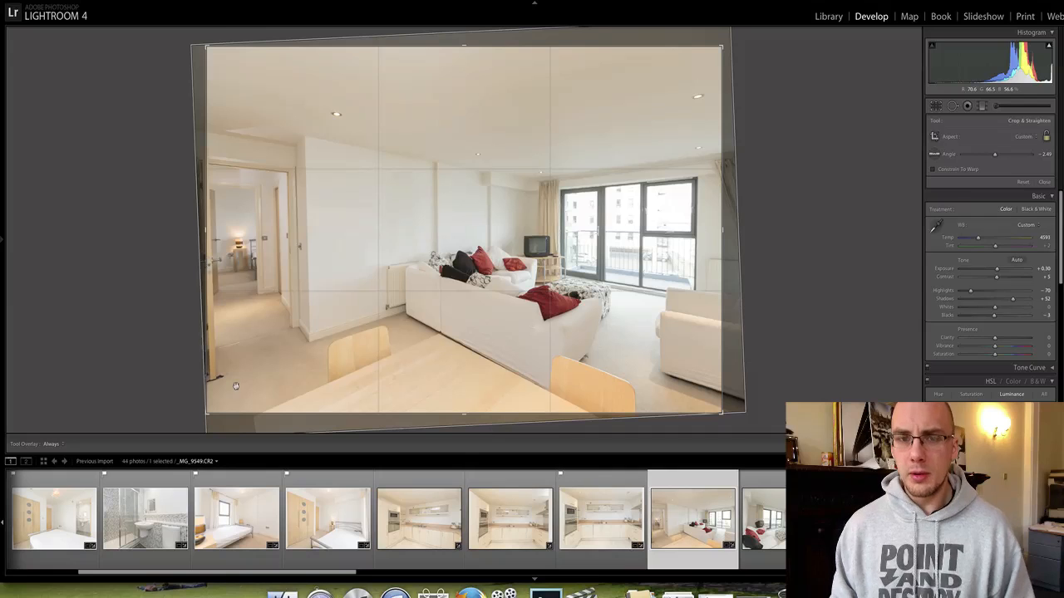
{"action": "left_click_drag", "start_coordinate": [757, 232], "coordinate": [760, 232]}
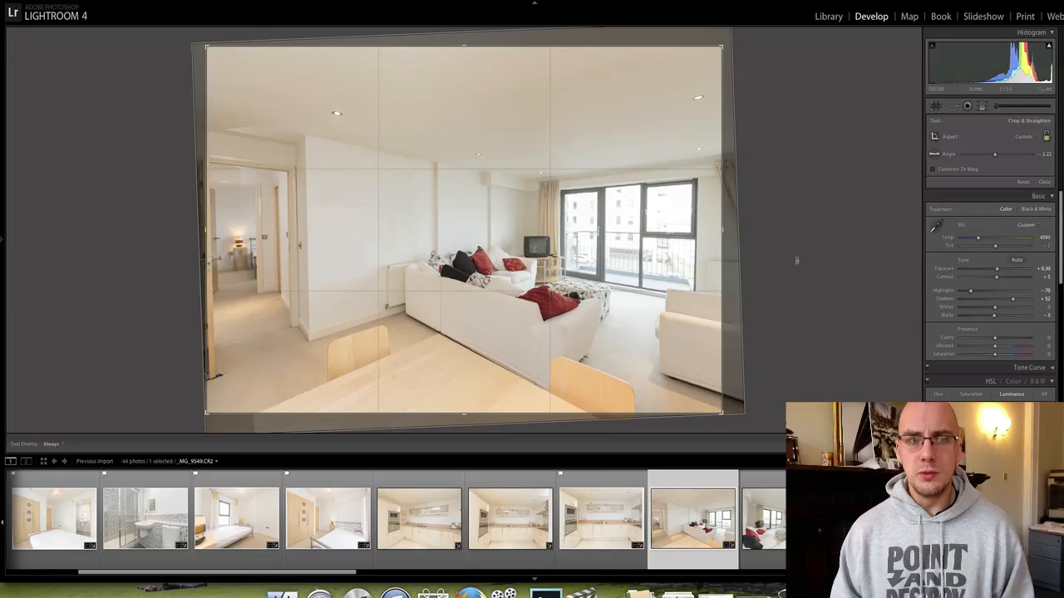
Set the Vertical perspective correction to +6 and apply the crop.
{"action": "scroll", "coordinate": [978, 321], "scroll_direction": "down", "scroll_amount": 3}
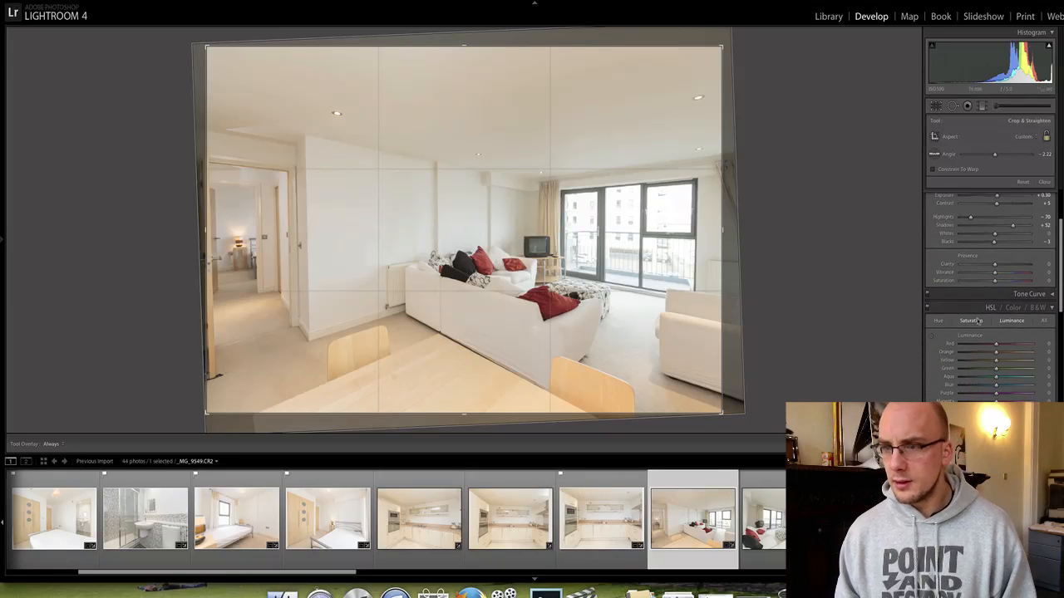
{"action": "scroll", "coordinate": [977, 333], "scroll_direction": "down", "scroll_amount": 3}
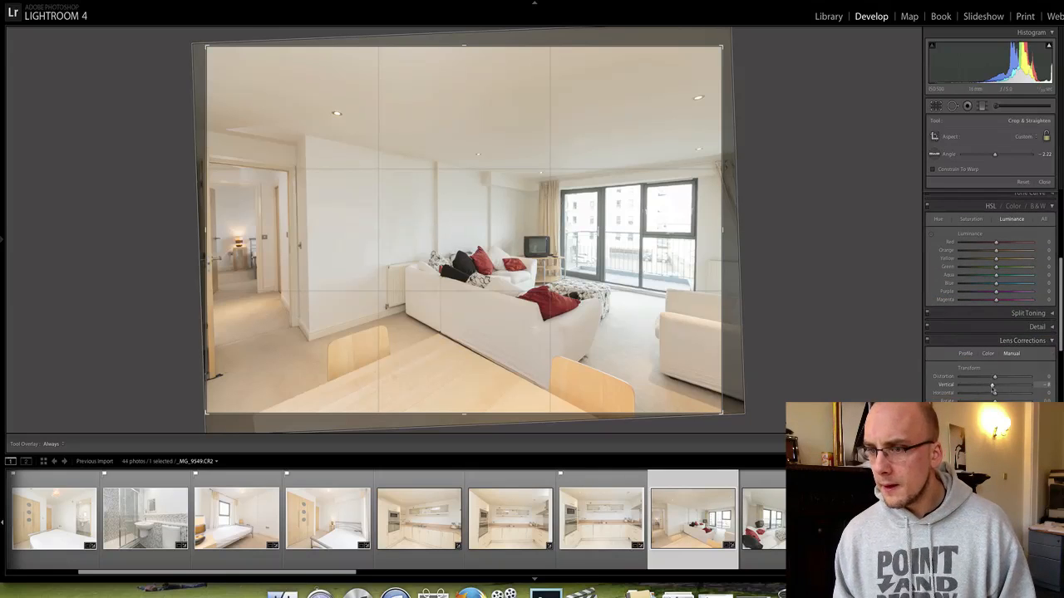
{"action": "left_click_drag", "start_coordinate": [991, 388], "coordinate": [997, 388]}
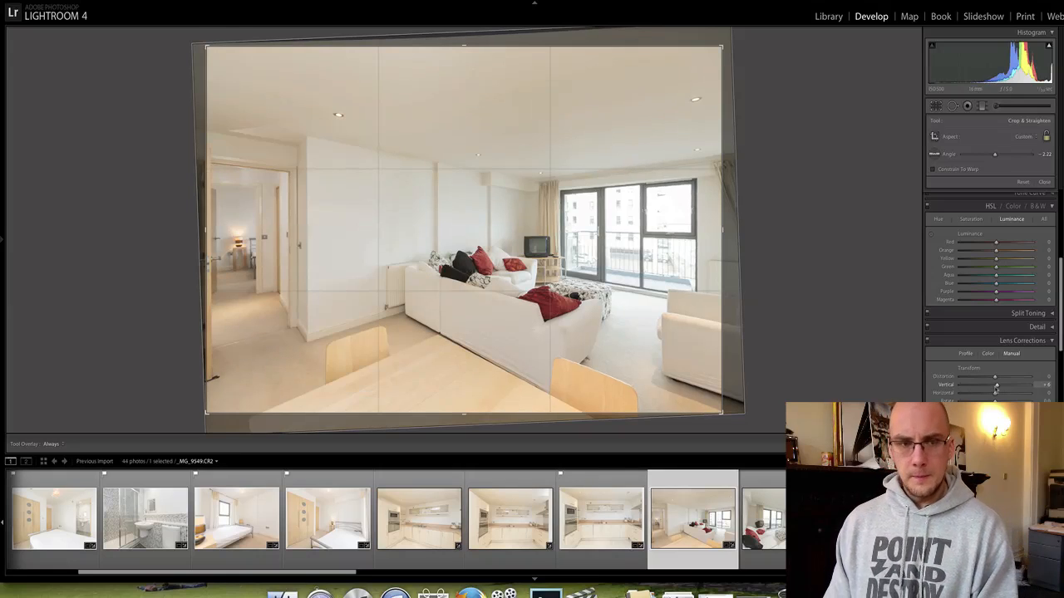
{"action": "left_click", "coordinate": [996, 387]}
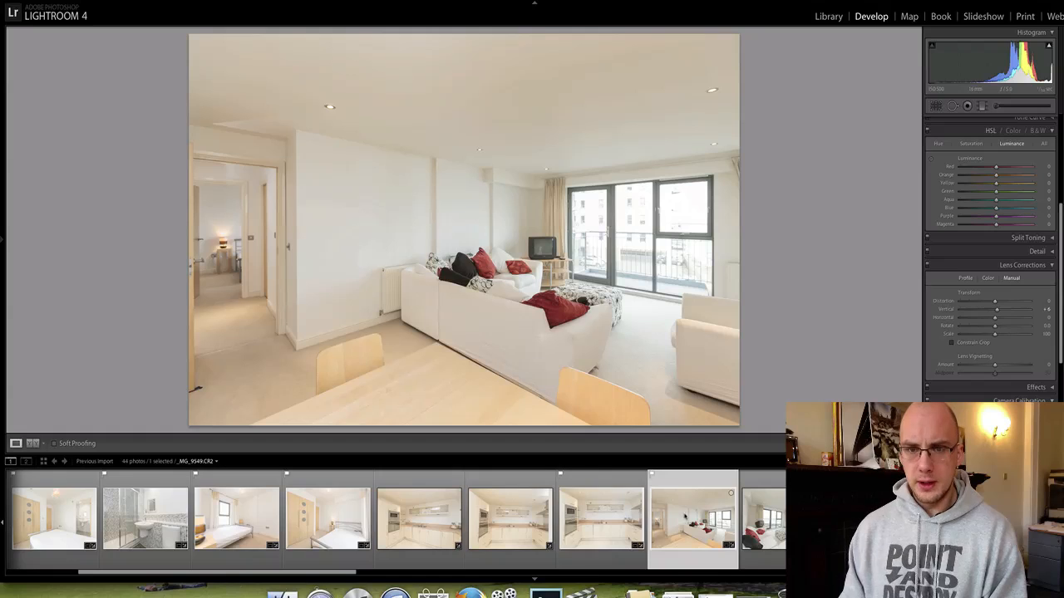
{"action": "scroll", "coordinate": [684, 517], "scroll_direction": "right", "scroll_amount": 2}
Open the living-room photo with the patterned pouf and rotate it level.
{"action": "left_click", "coordinate": [683, 517]}
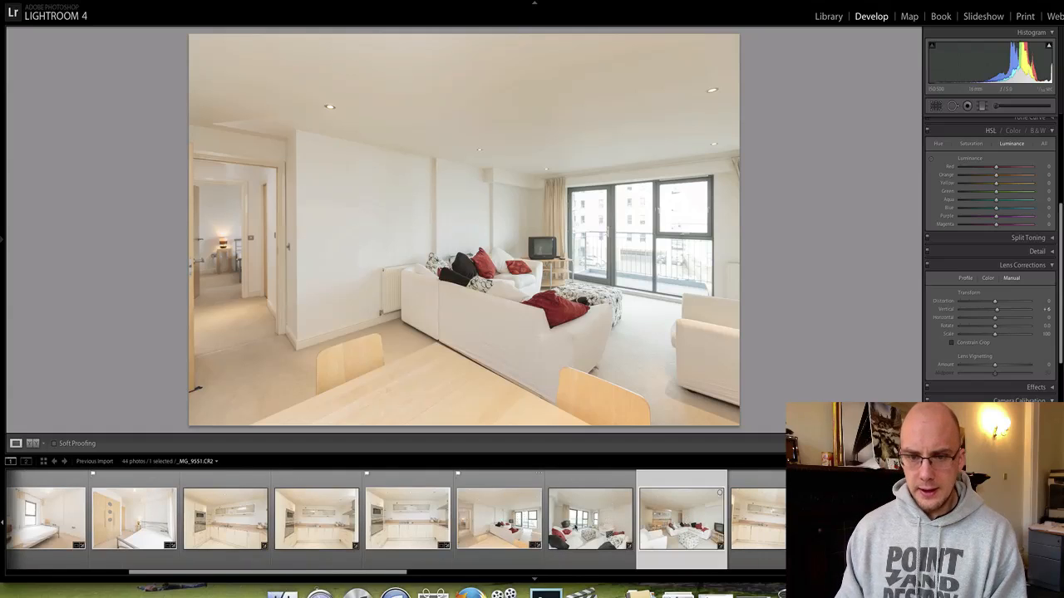
{"action": "left_click", "coordinate": [586, 526]}
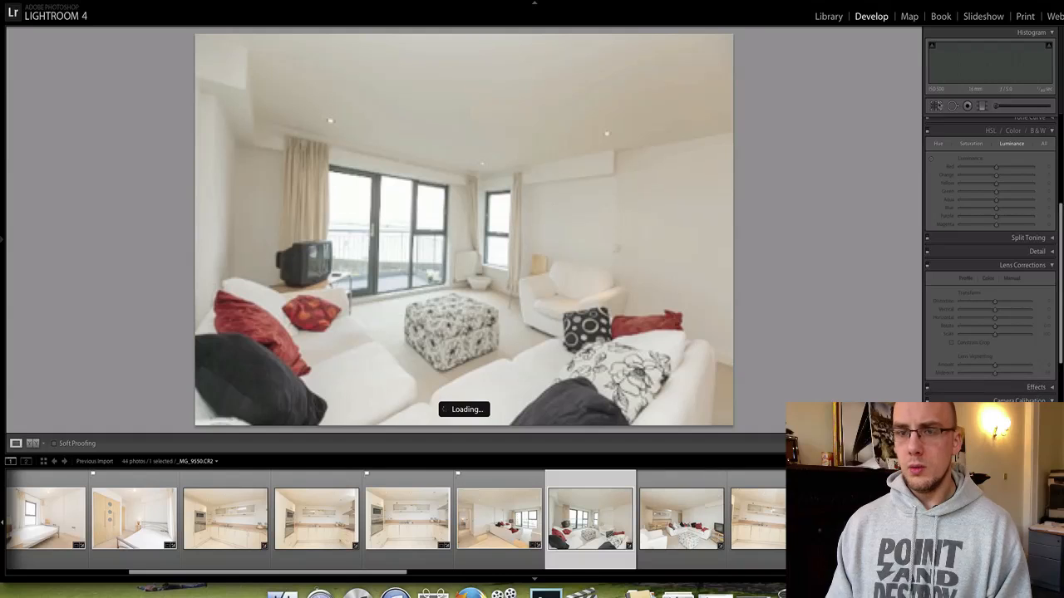
{"action": "left_click", "coordinate": [937, 106]}
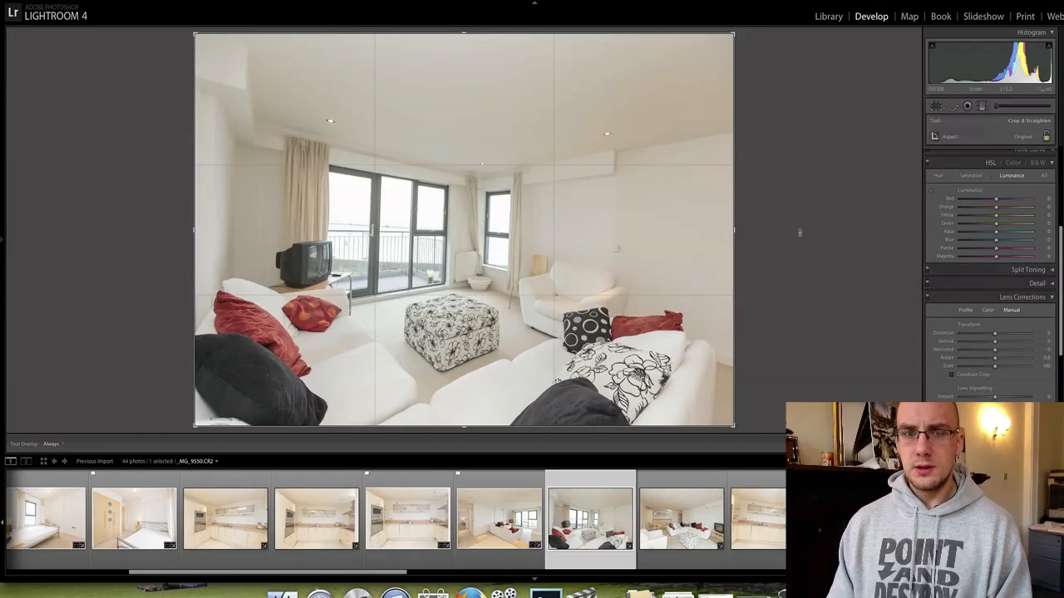
{"action": "left_click_drag", "start_coordinate": [800, 233], "coordinate": [801, 217]}
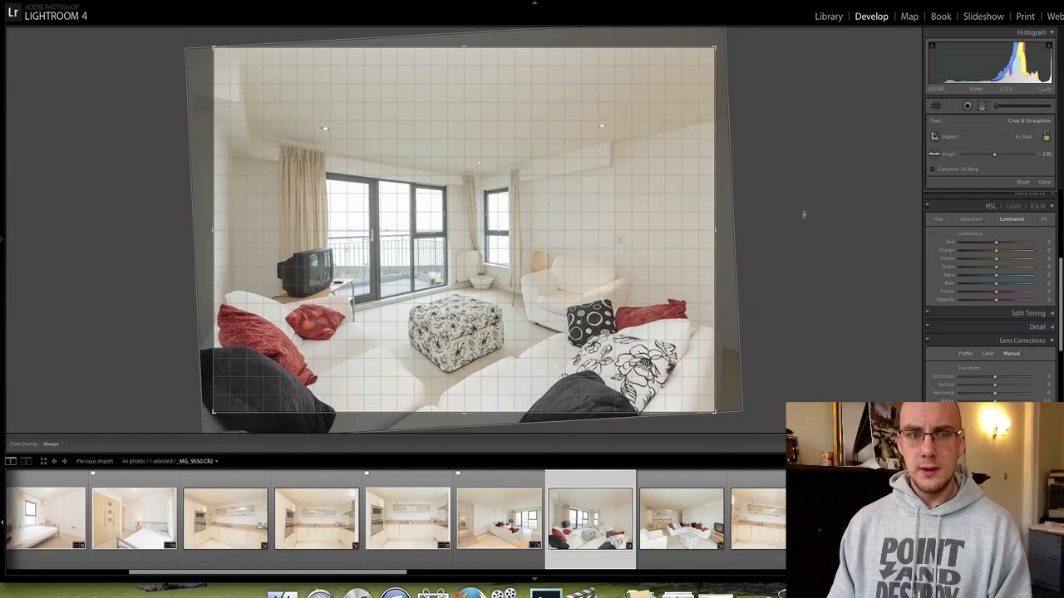
{"action": "key", "text": "Return"}
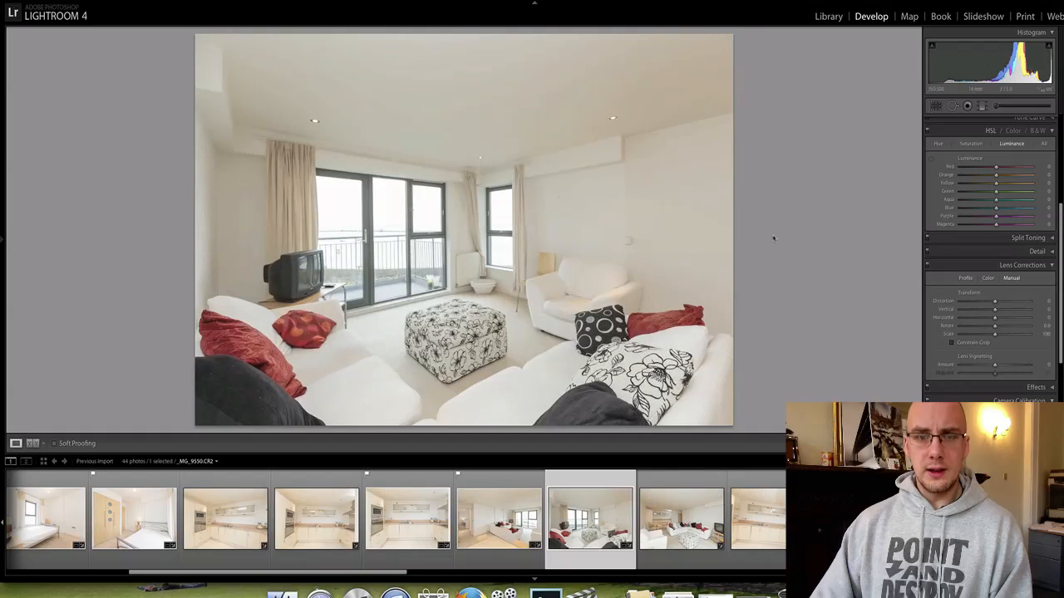
Set Exposure +0.55, Contrast +27 and Temp 4903, then flag the photo as a pick.
{"action": "scroll", "coordinate": [987, 181], "scroll_direction": "up", "scroll_amount": 5}
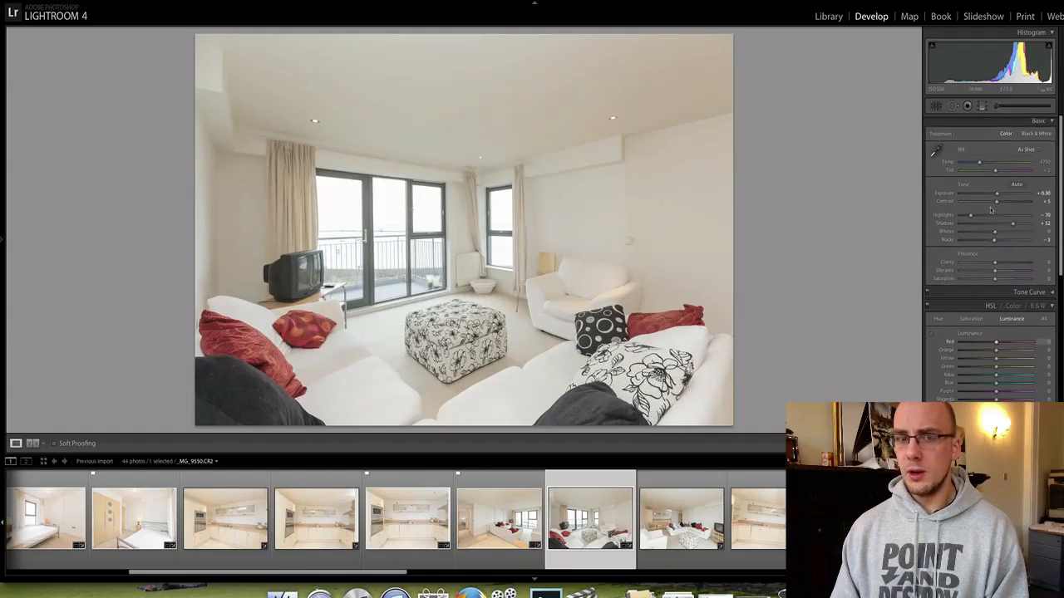
{"action": "left_click_drag", "start_coordinate": [997, 194], "coordinate": [998, 193]}
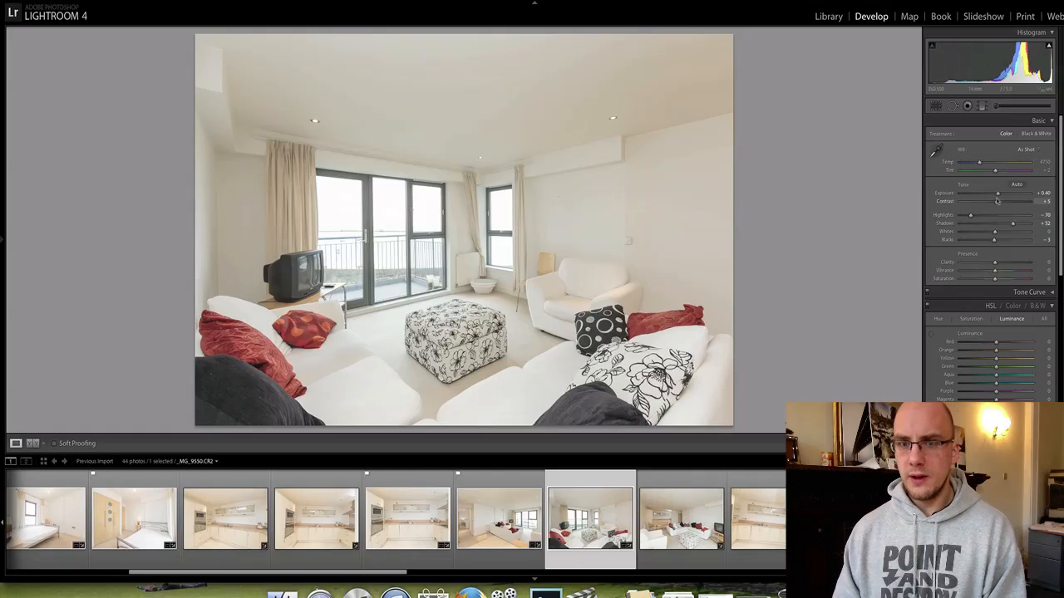
{"action": "left_click", "coordinate": [981, 163]}
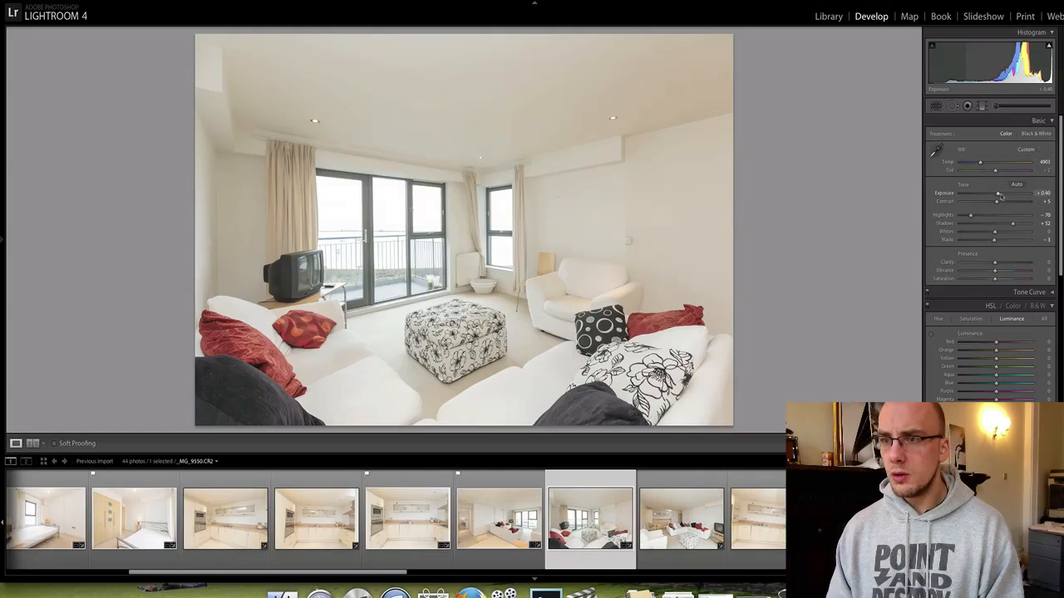
{"action": "left_click_drag", "start_coordinate": [1000, 196], "coordinate": [1005, 206]}
{"action": "key", "text": "p"}
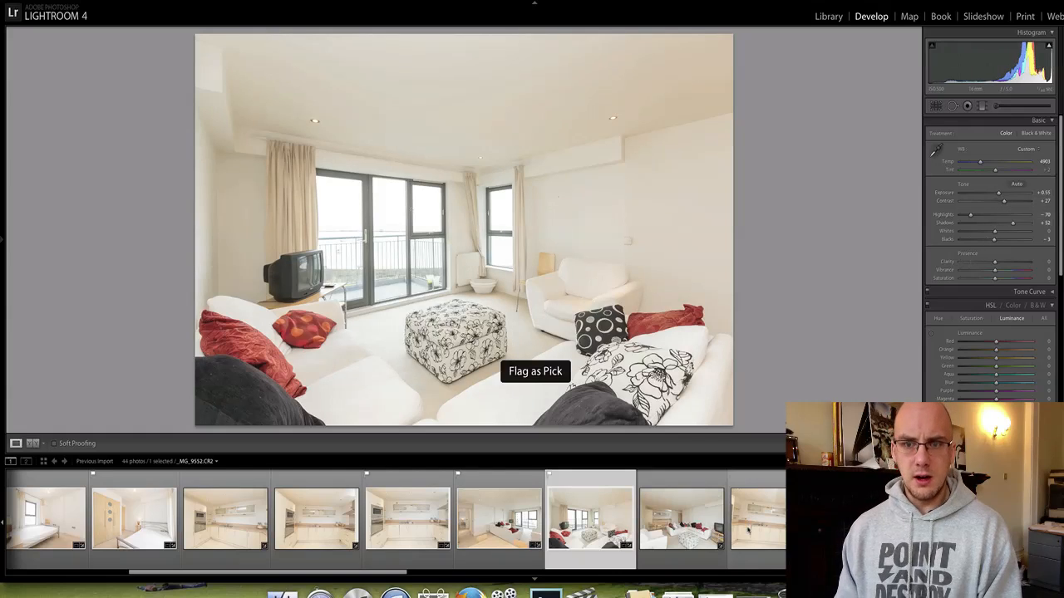
Advance to corner-sofa photo _MG_9553, checking the kitchen area at full size along the way.
{"action": "left_click", "coordinate": [705, 521]}
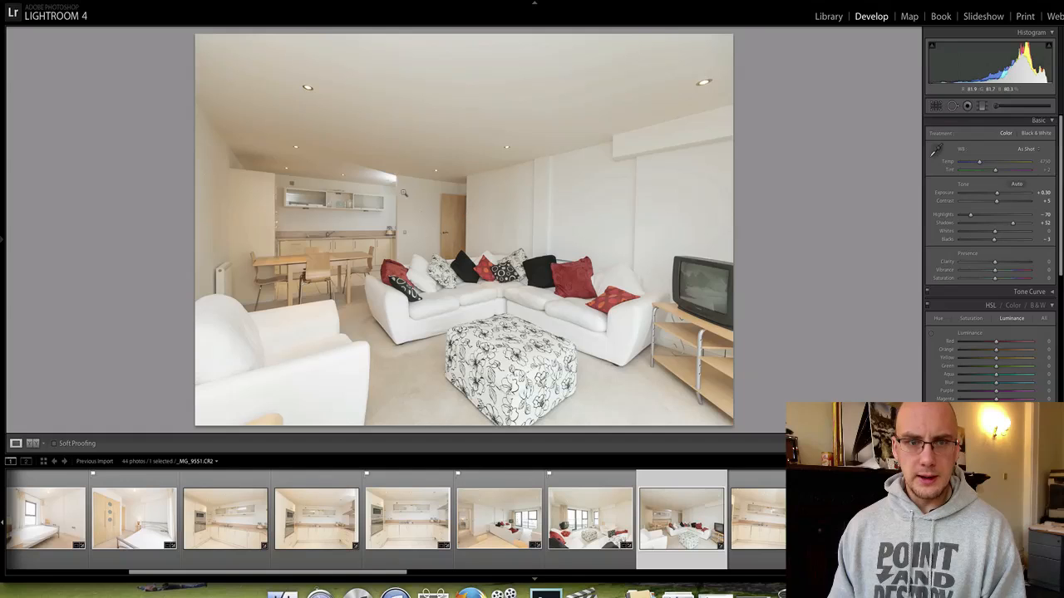
{"action": "left_click", "coordinate": [380, 177]}
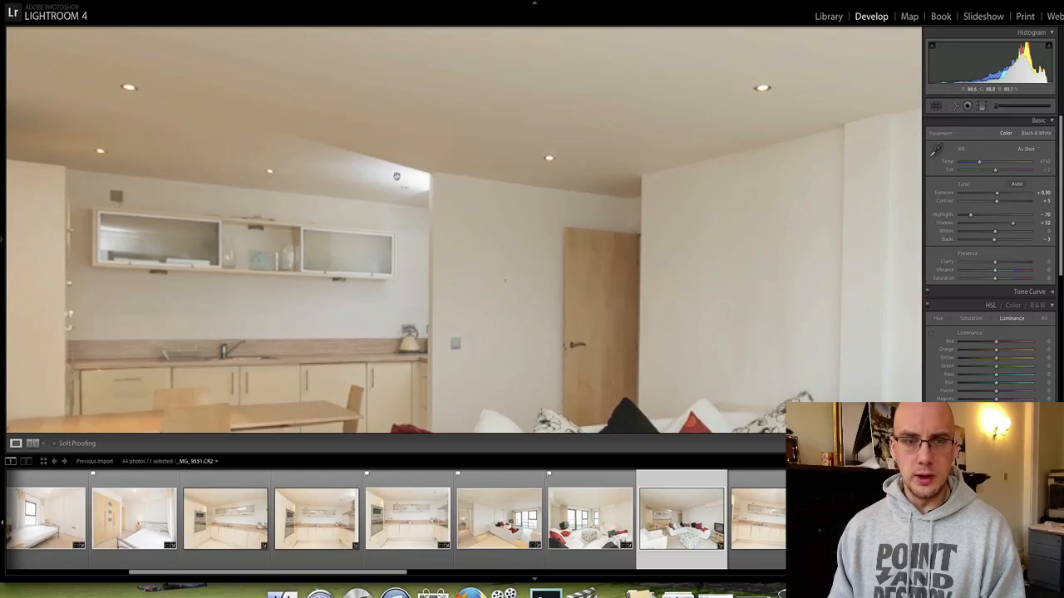
{"action": "key", "text": "Right"}
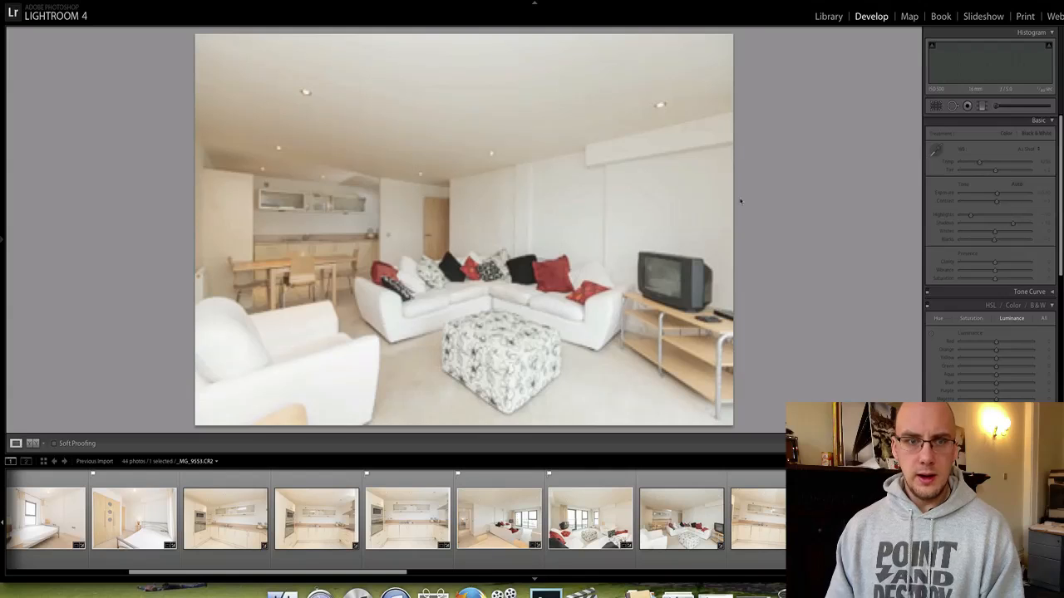
{"action": "left_click", "coordinate": [341, 177]}
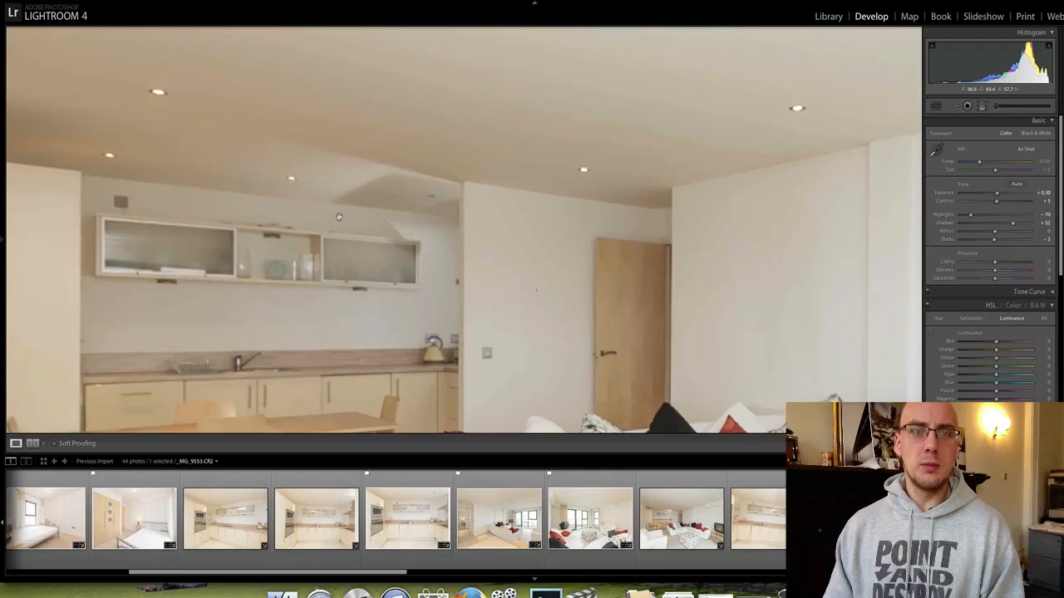
{"action": "left_click", "coordinate": [374, 192]}
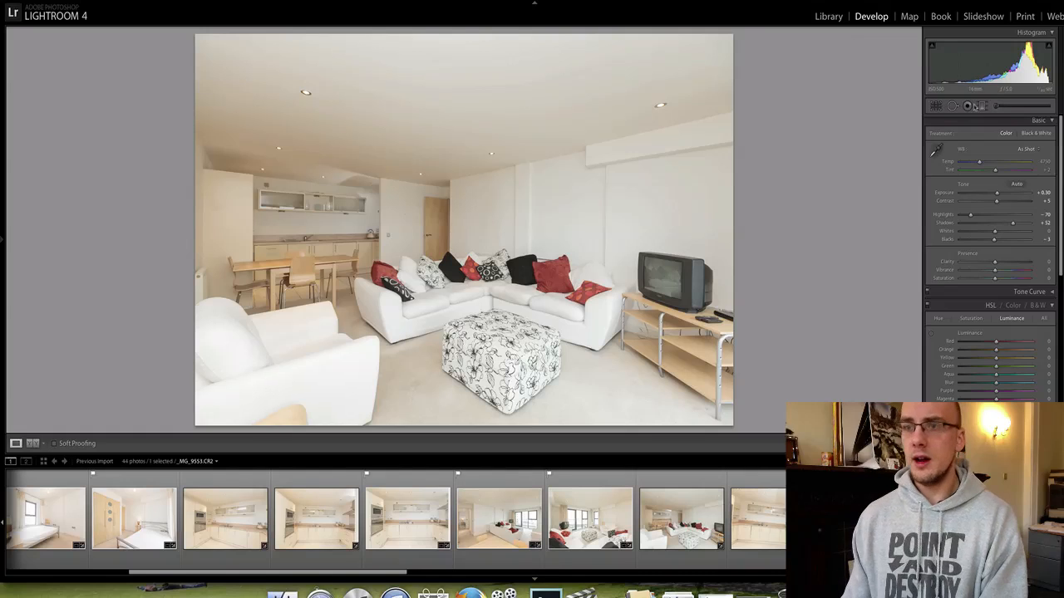
Trim the top of living-room photo _MG_9553, rotate it slightly to level it, and apply the crop.
{"action": "left_click", "coordinate": [936, 105]}
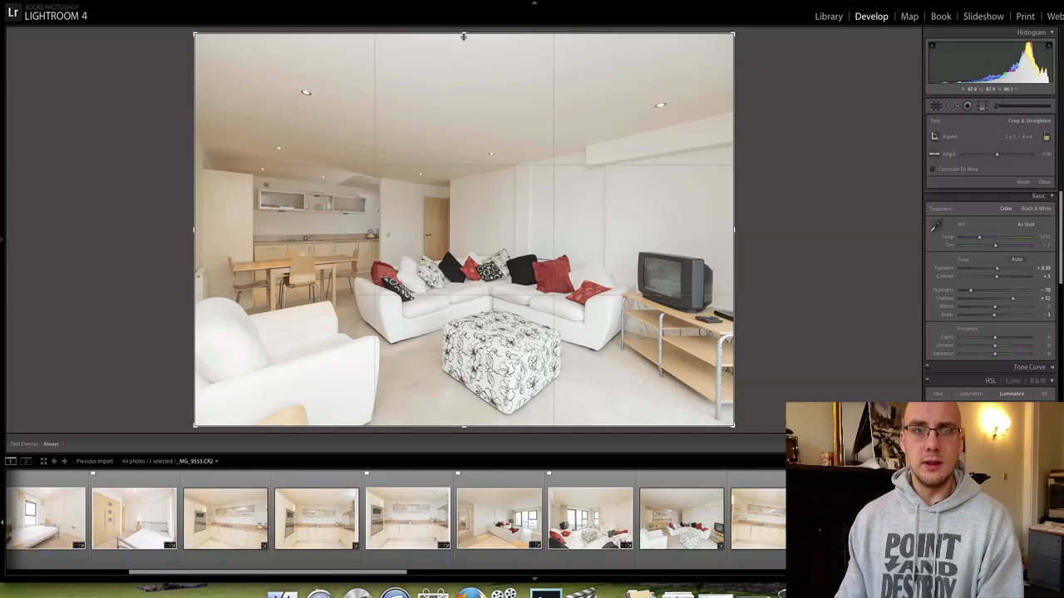
{"action": "left_click_drag", "start_coordinate": [463, 36], "coordinate": [463, 61]}
{"action": "left_click_drag", "start_coordinate": [186, 237], "coordinate": [192, 228]}
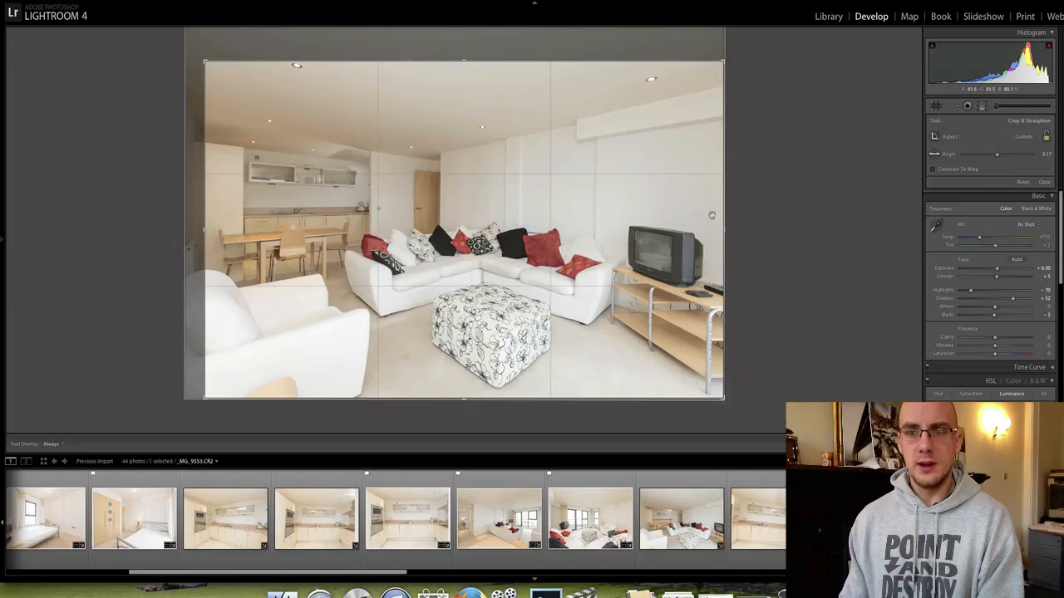
{"action": "left_click_drag", "start_coordinate": [711, 215], "coordinate": [752, 222]}
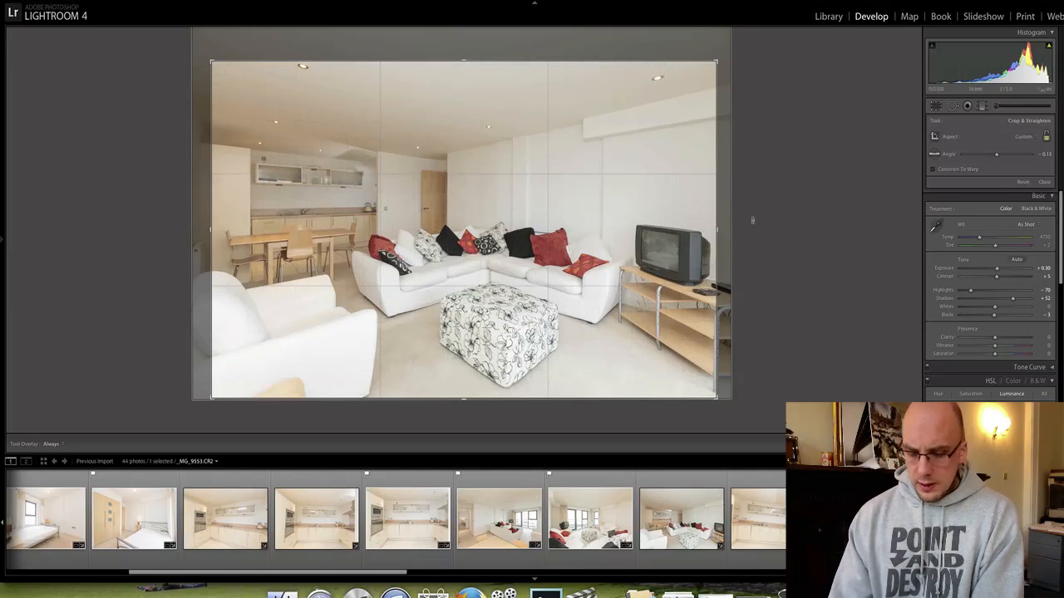
{"action": "key", "text": "Return"}
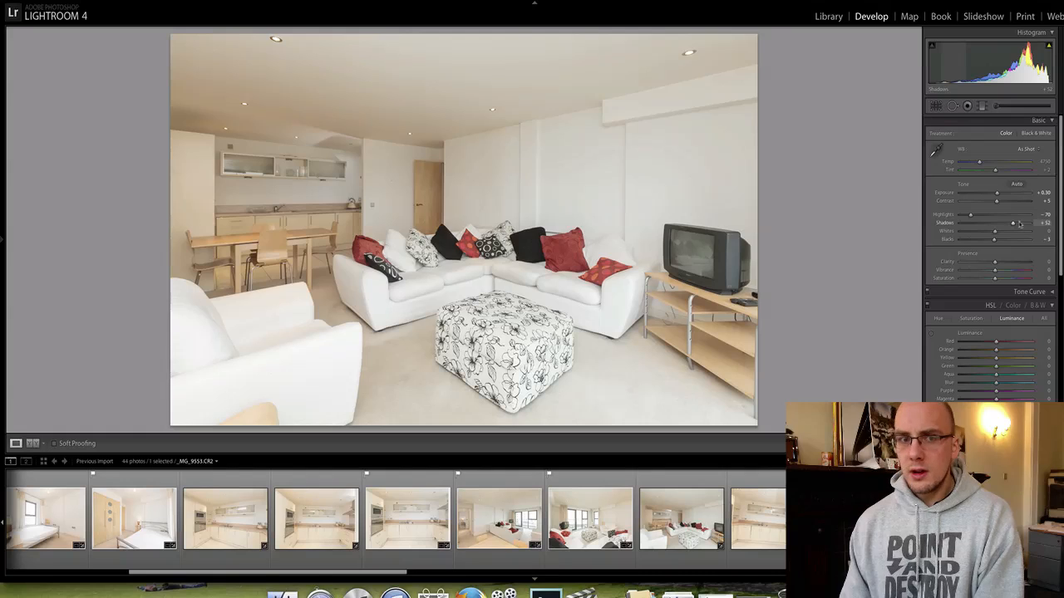
Add a graduated filter across the living-room photo with reduced saturation and slightly lower exposure.
{"action": "left_click", "coordinate": [982, 106]}
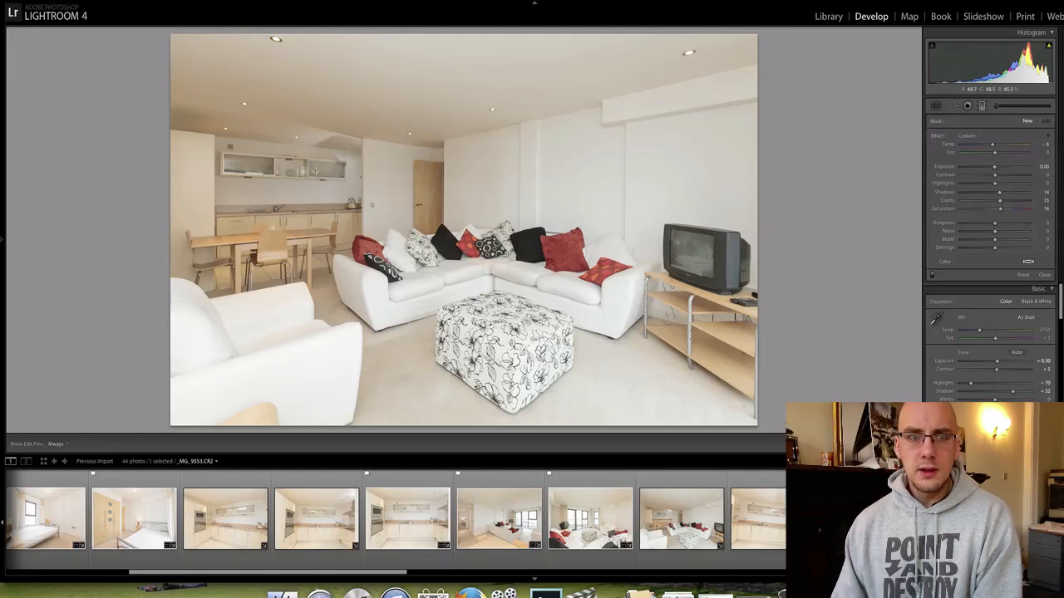
{"action": "left_click_drag", "start_coordinate": [307, 166], "coordinate": [458, 245]}
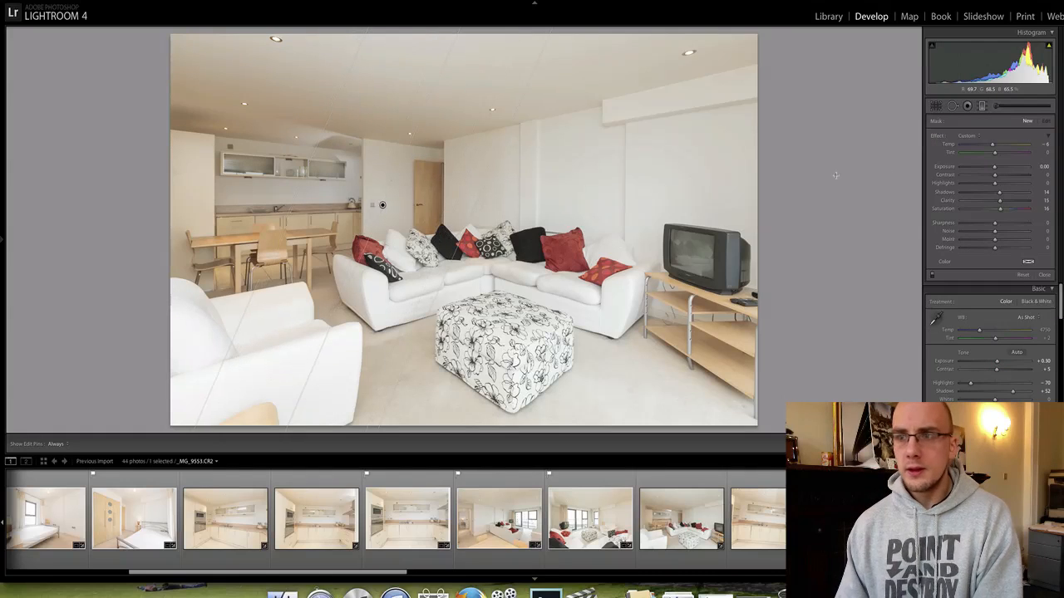
{"action": "left_click_drag", "start_coordinate": [1000, 208], "coordinate": [995, 207]}
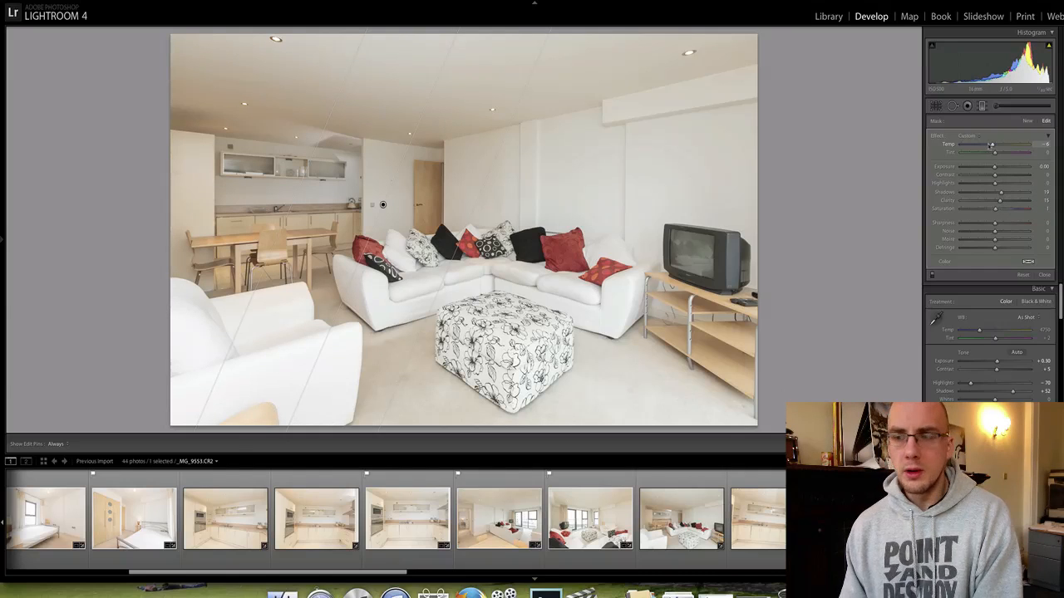
{"action": "left_click_drag", "start_coordinate": [997, 168], "coordinate": [995, 167]}
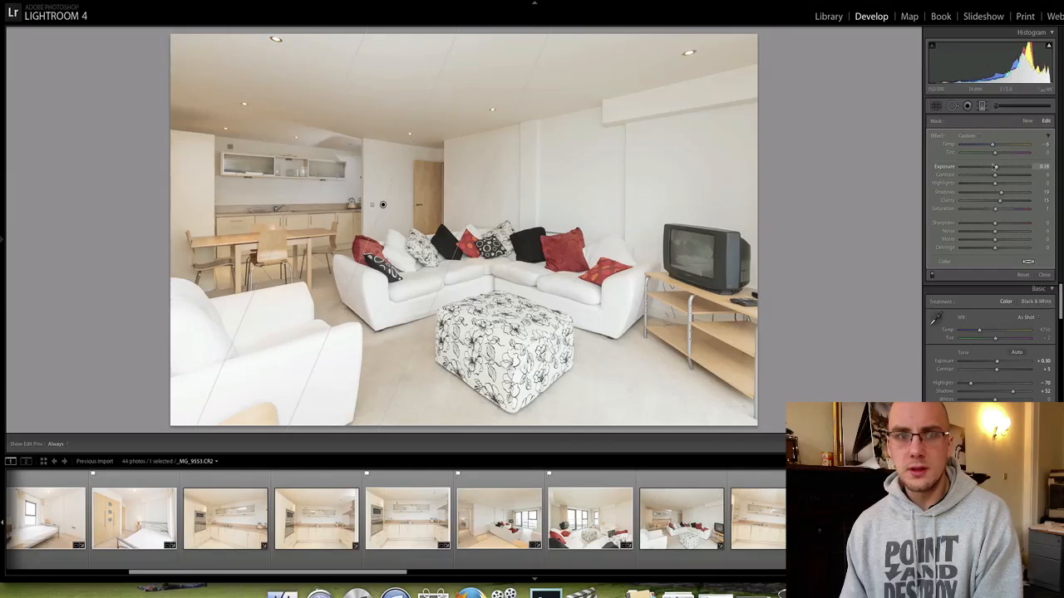
{"action": "key", "text": "Escape"}
Flag the living-room photo as a pick, compare before/after, then open balcony photo _MG_9556.
{"action": "key", "text": "p"}
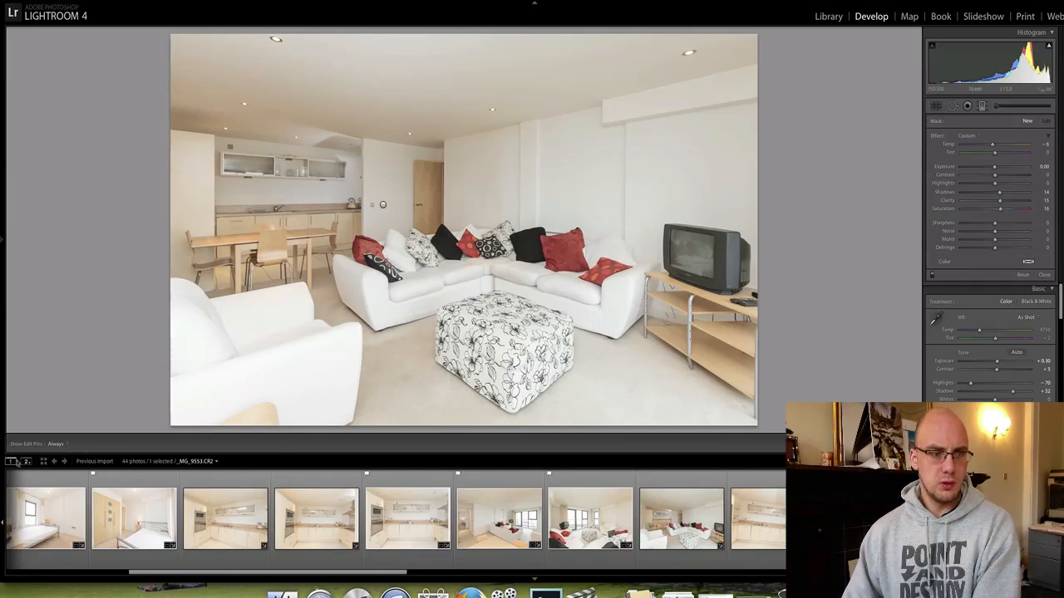
{"action": "key", "text": "y"}
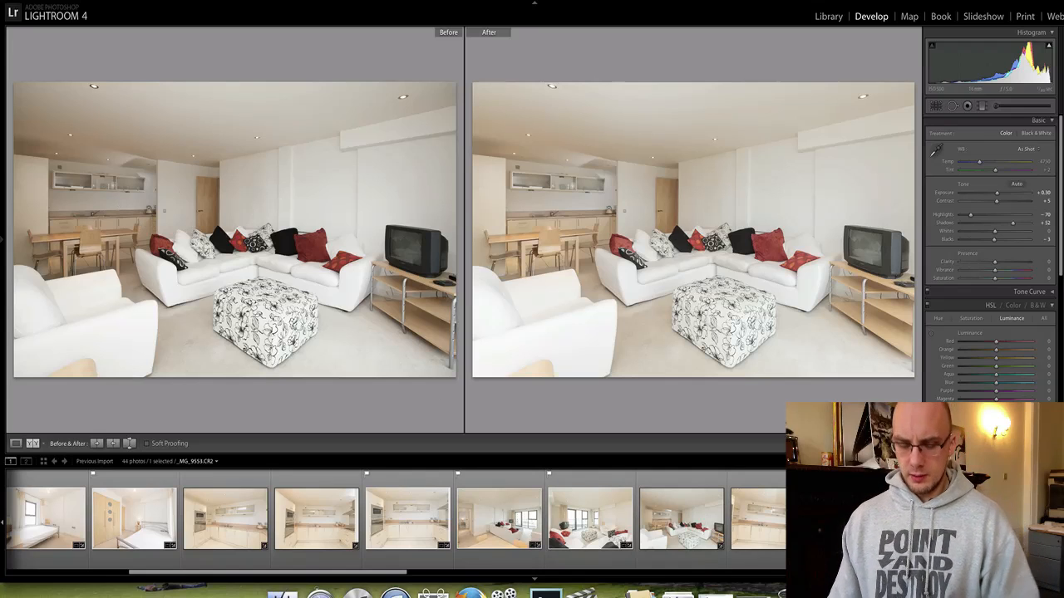
{"action": "left_click", "coordinate": [15, 443]}
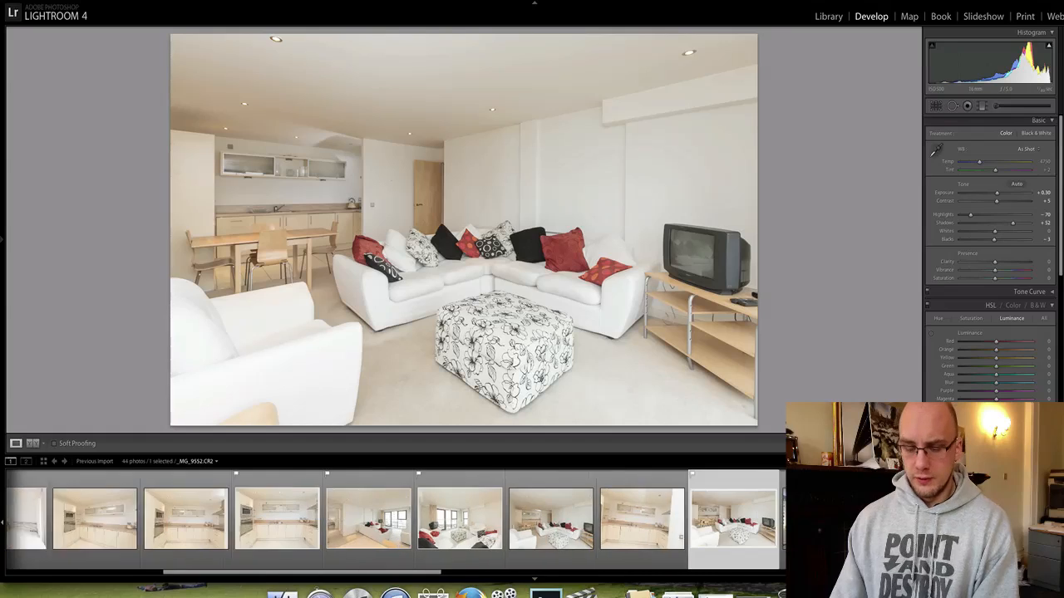
{"action": "scroll", "coordinate": [482, 519], "scroll_direction": "down", "scroll_amount": 5}
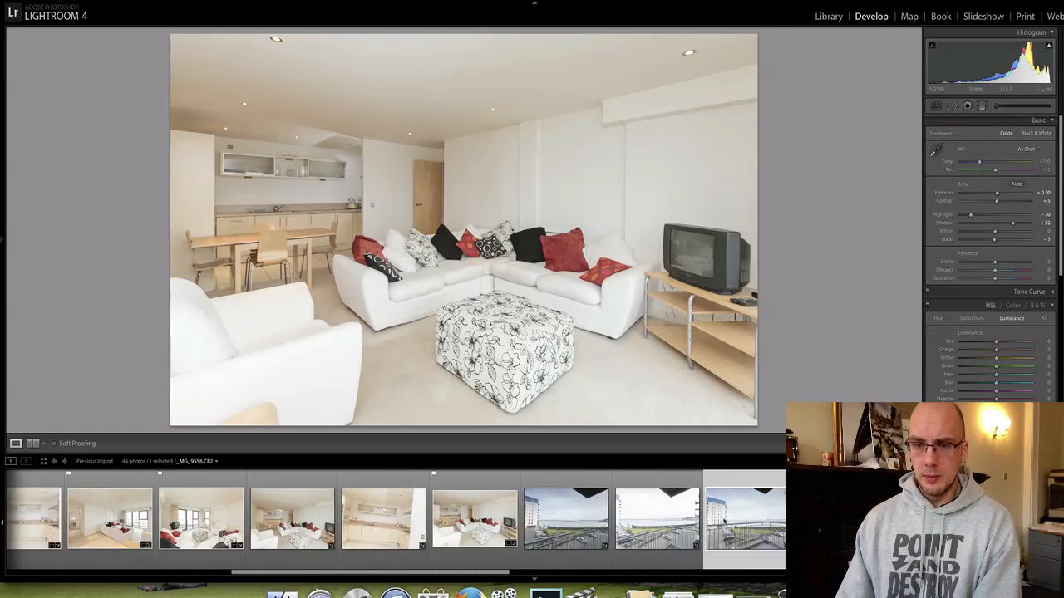
{"action": "left_click", "coordinate": [728, 519]}
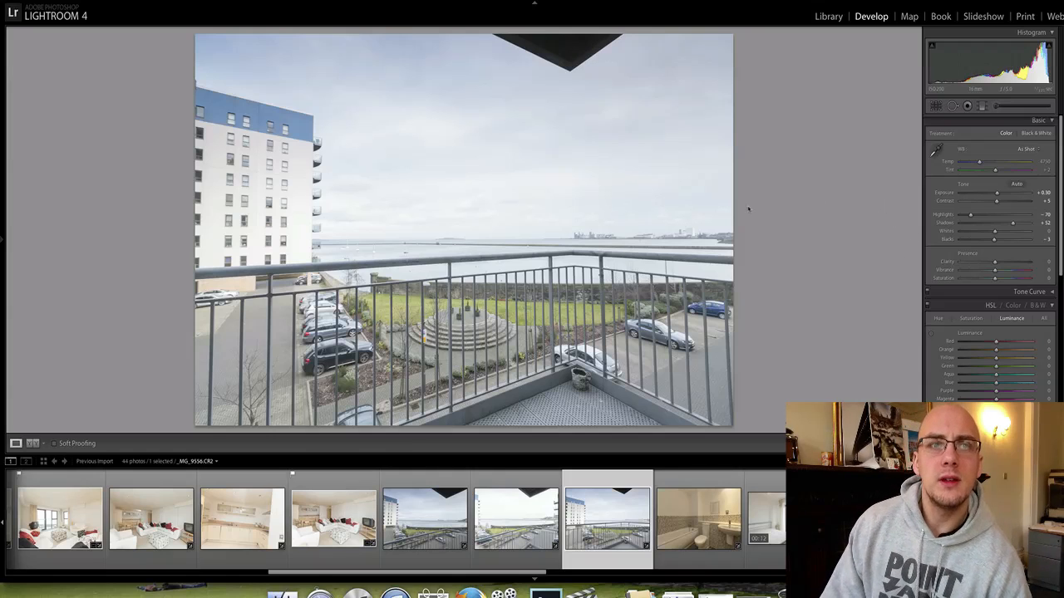
{"action": "left_click", "coordinate": [416, 519]}
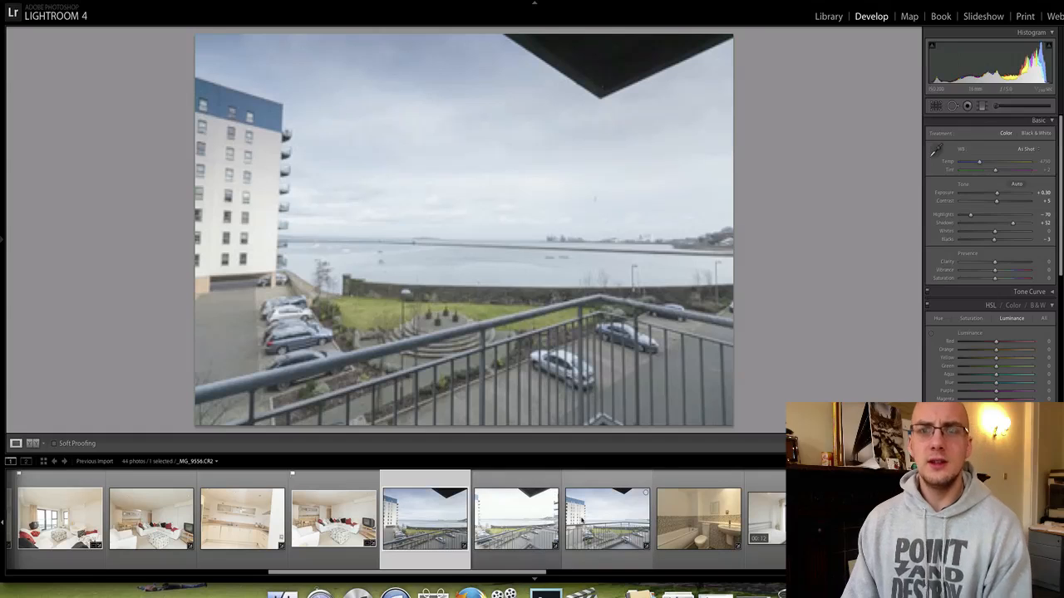
{"action": "left_click", "coordinate": [553, 532]}
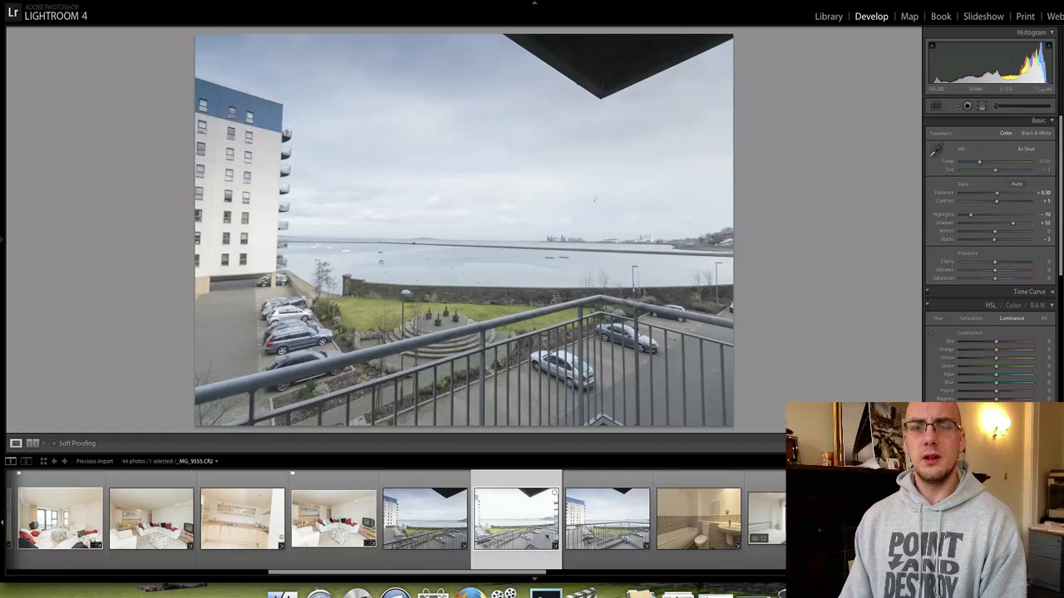
{"action": "left_click", "coordinate": [613, 527]}
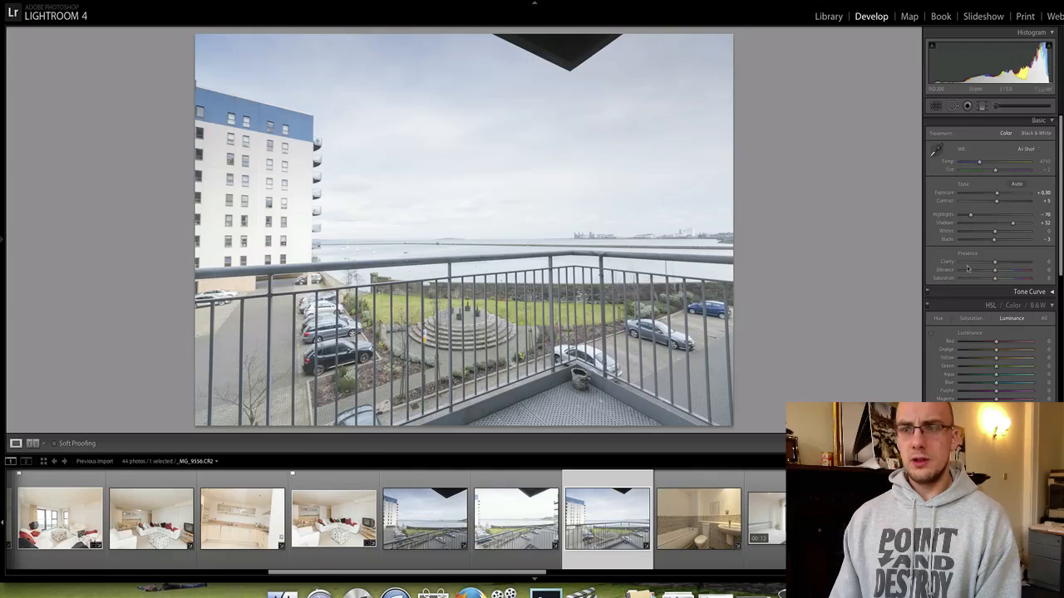
In HSL Luminance, set Purple to about +3 and darken Blue to -20 for the sky.
{"action": "scroll", "coordinate": [997, 299], "scroll_direction": "down", "scroll_amount": 5}
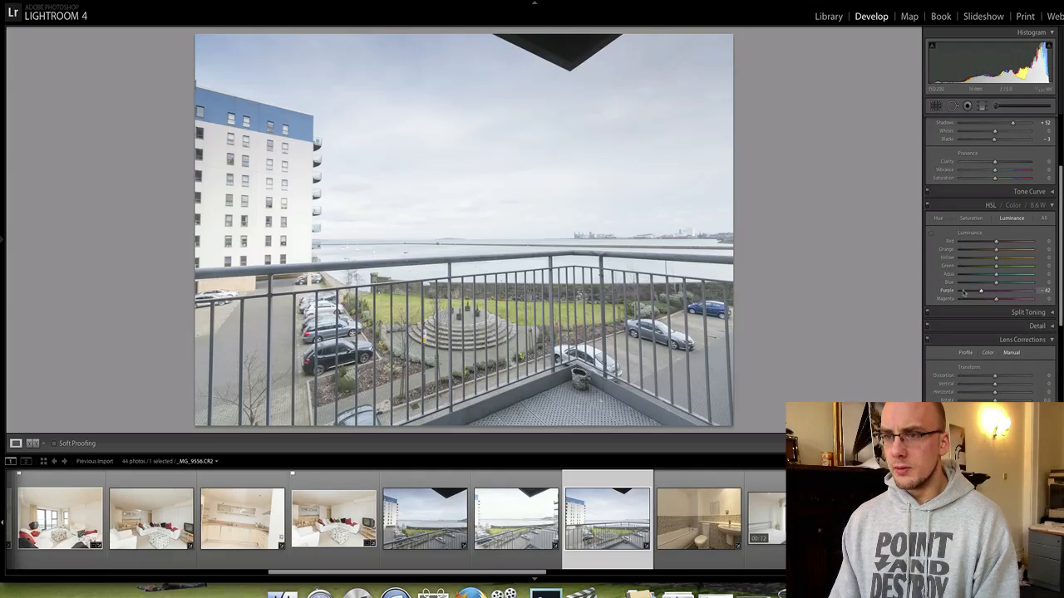
{"action": "left_click", "coordinate": [971, 218]}
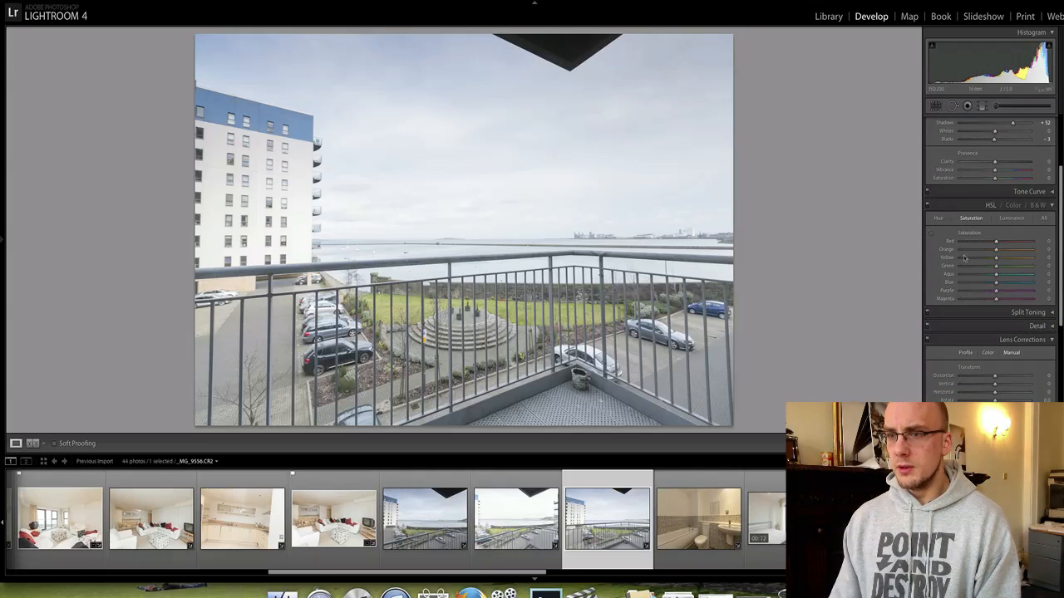
{"action": "left_click", "coordinate": [1011, 217]}
{"action": "left_click", "coordinate": [998, 290]}
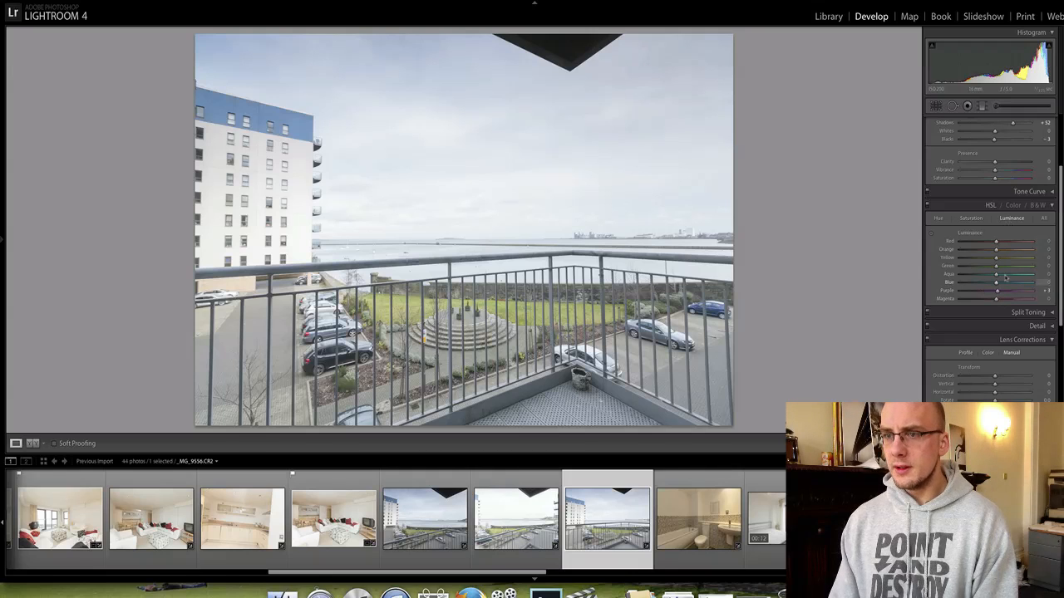
{"action": "left_click_drag", "start_coordinate": [998, 282], "coordinate": [989, 283]}
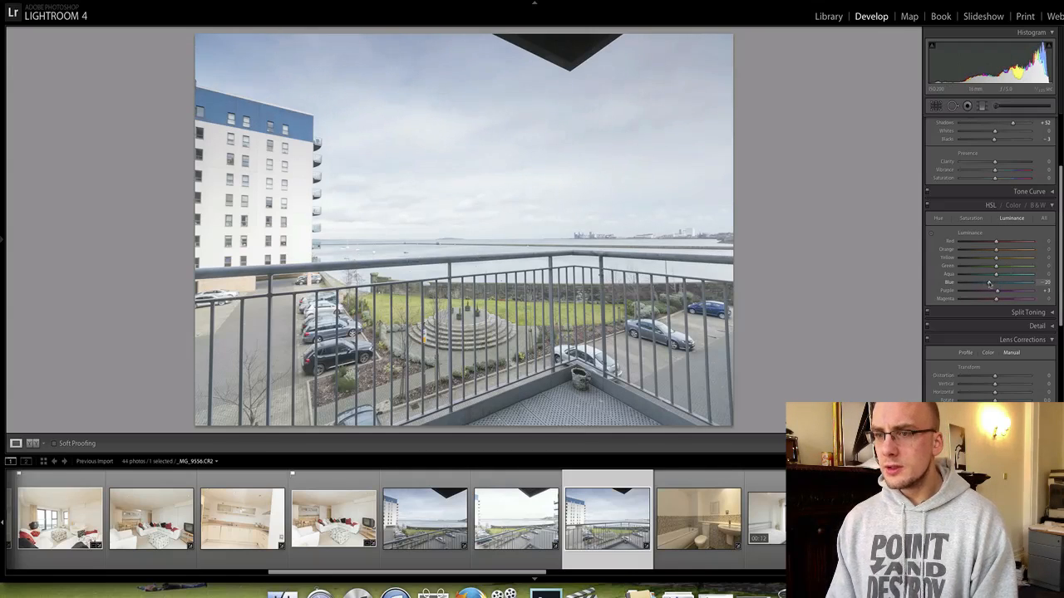
Boost red and blue saturation, raise Vibrance to +27, and increase Exposure to +0.65.
{"action": "left_click", "coordinate": [971, 217]}
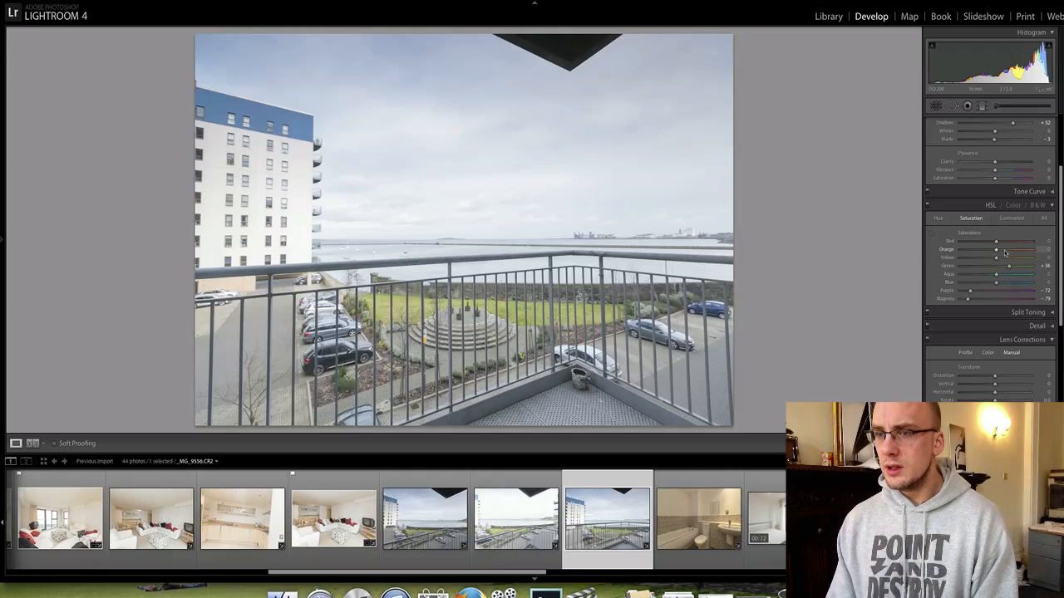
{"action": "left_click", "coordinate": [1005, 241]}
{"action": "left_click", "coordinate": [1006, 282]}
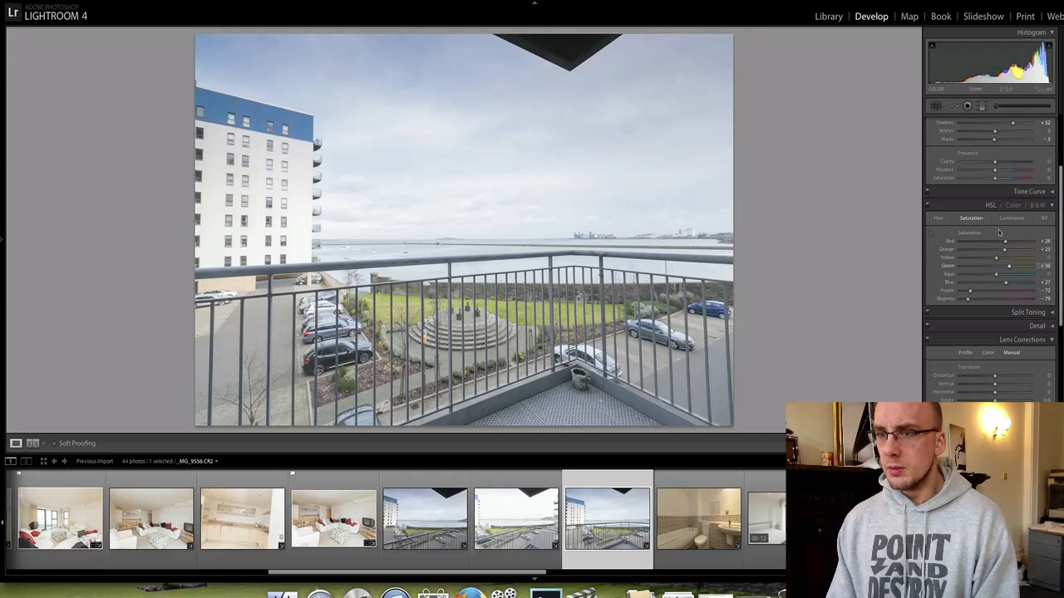
{"action": "scroll", "coordinate": [1001, 226], "scroll_direction": "up", "scroll_amount": 3}
{"action": "left_click", "coordinate": [1003, 236]}
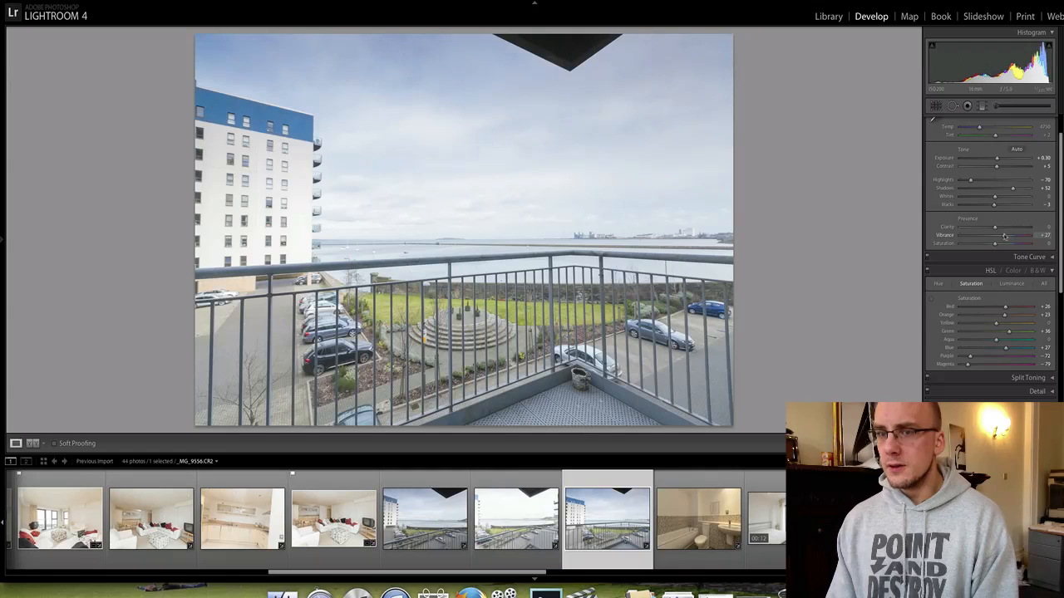
{"action": "scroll", "coordinate": [1003, 221], "scroll_direction": "up", "scroll_amount": 2}
{"action": "left_click_drag", "start_coordinate": [996, 193], "coordinate": [1019, 225]}
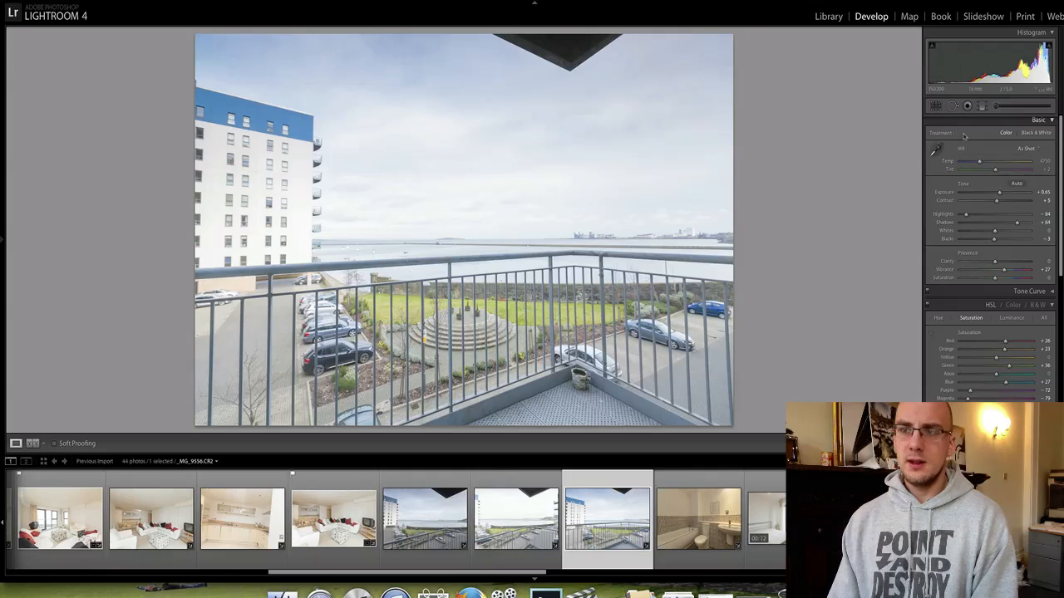
Warm the balcony photo's Temp, check its crop framing, and inspect the distant buildings at 1:1.
{"action": "left_click_drag", "start_coordinate": [980, 162], "coordinate": [981, 162]}
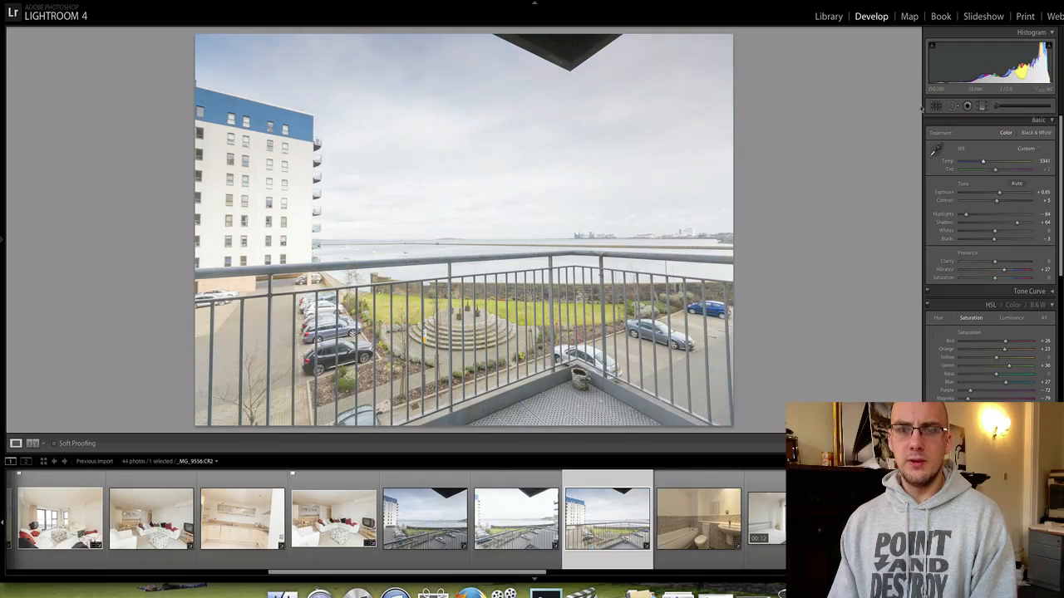
{"action": "key", "text": "r"}
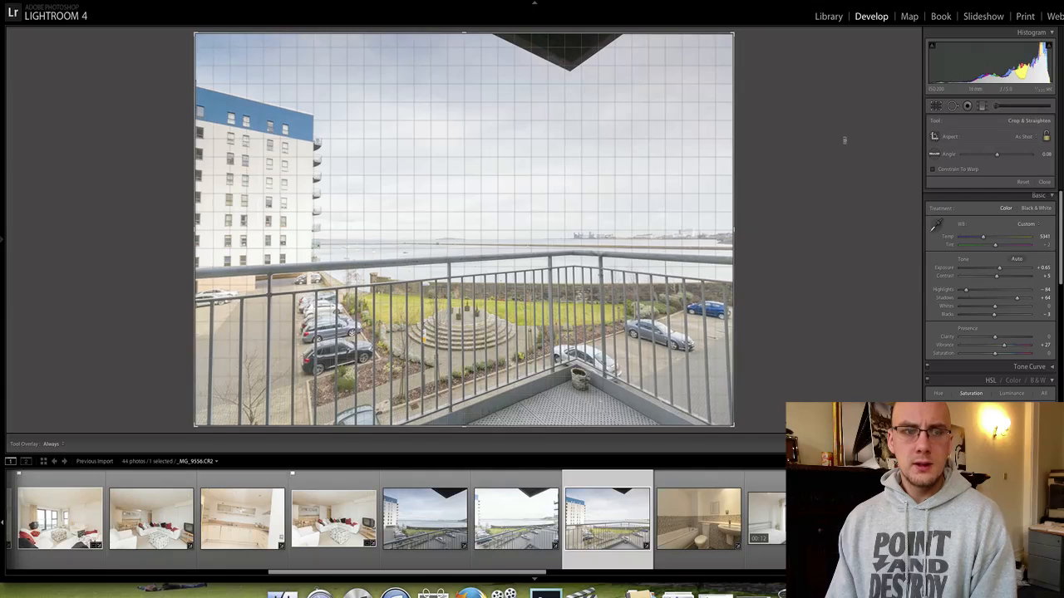
{"action": "key", "text": "r"}
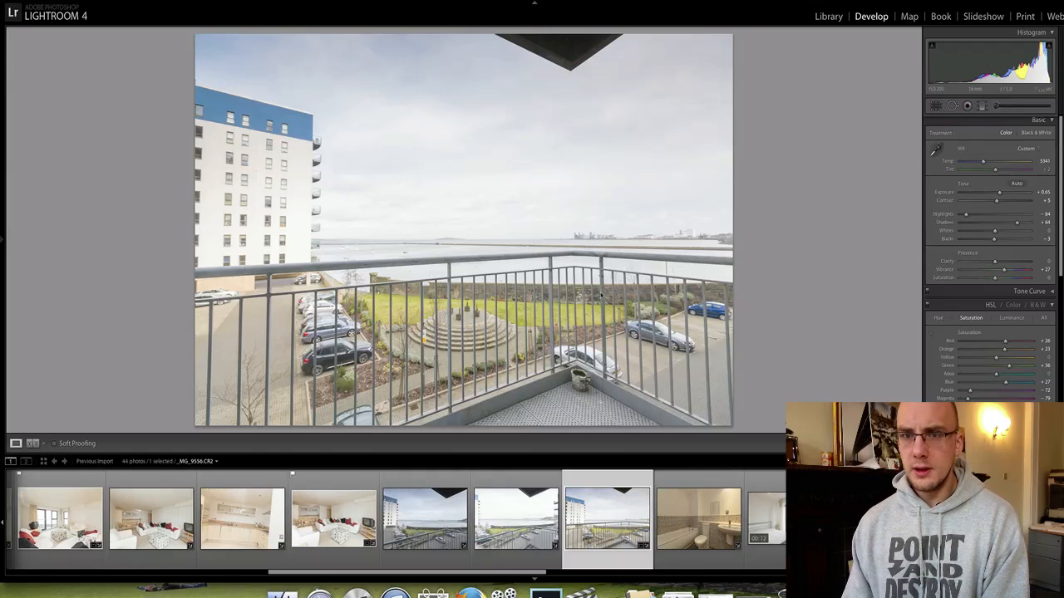
{"action": "left_click", "coordinate": [687, 224]}
{"action": "left_click", "coordinate": [688, 225]}
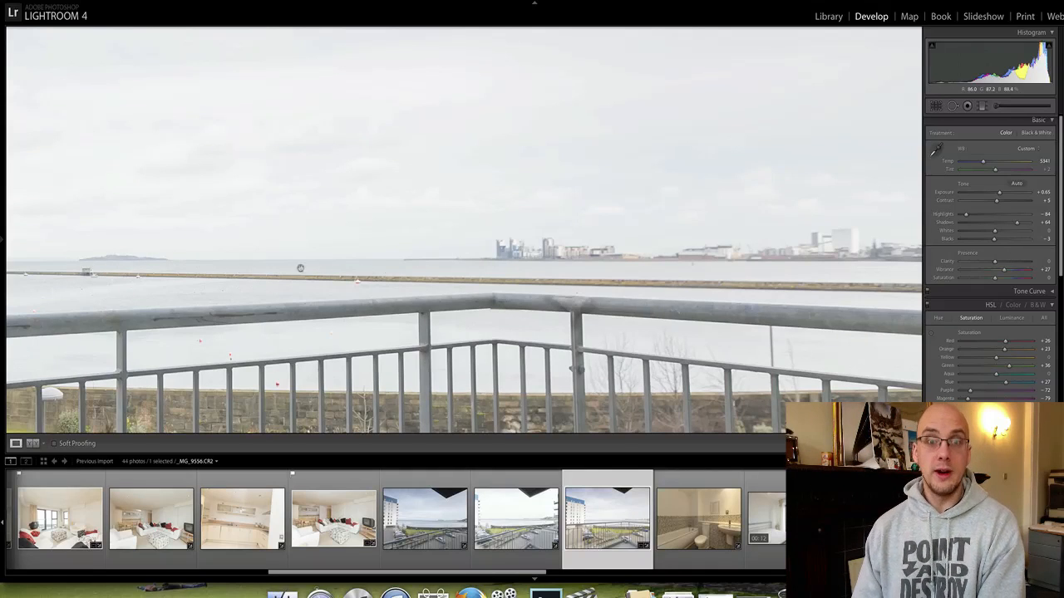
{"action": "left_click", "coordinate": [198, 326]}
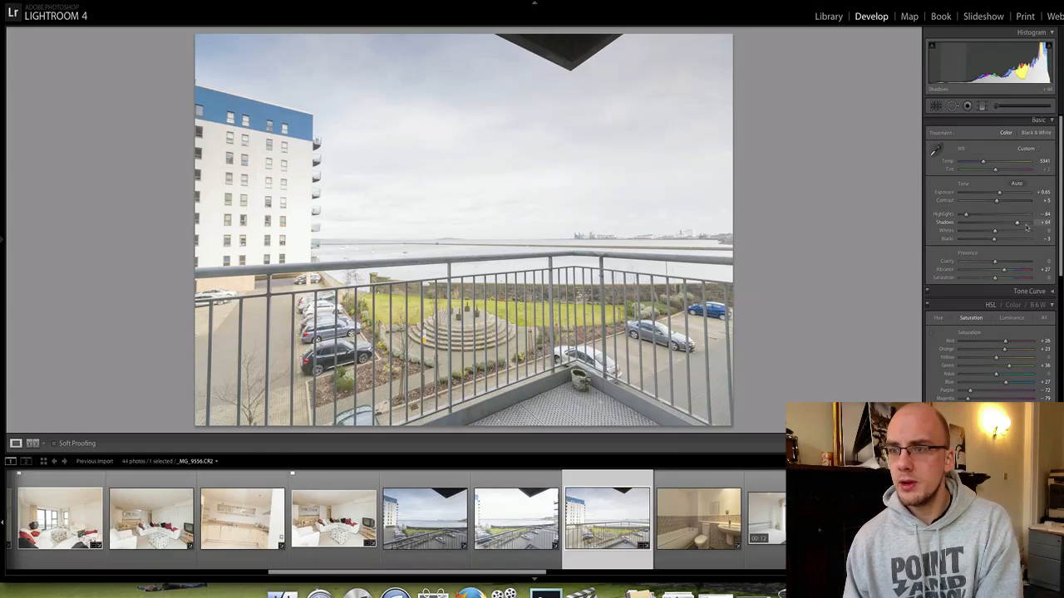
Increase the balcony photo's contrast, flag it as a pick, and move to bathroom photo _MG_9557.
{"action": "key", "text": "p"}
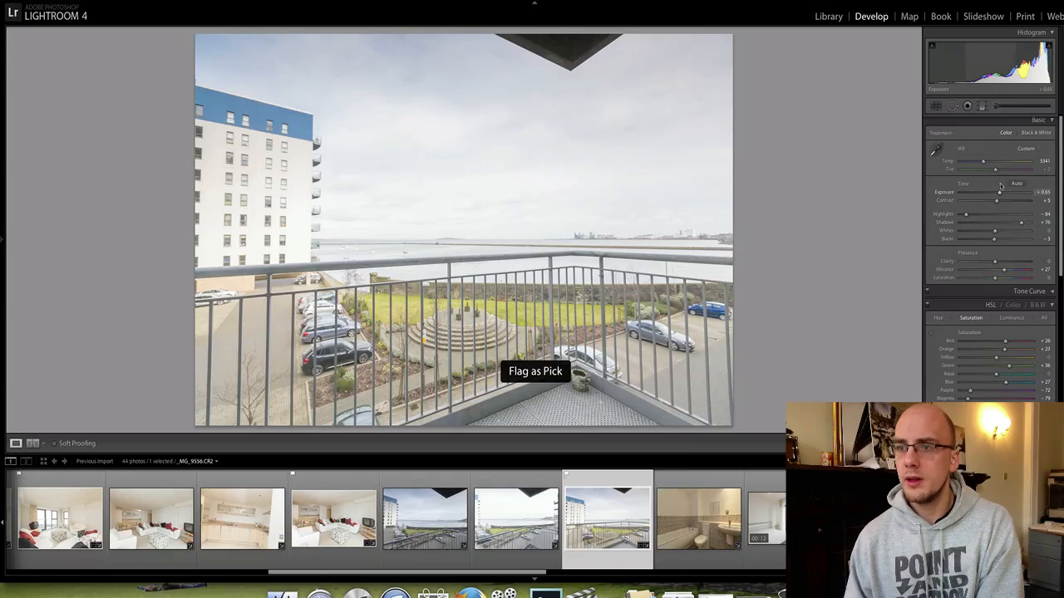
{"action": "left_click_drag", "start_coordinate": [1001, 201], "coordinate": [1003, 202]}
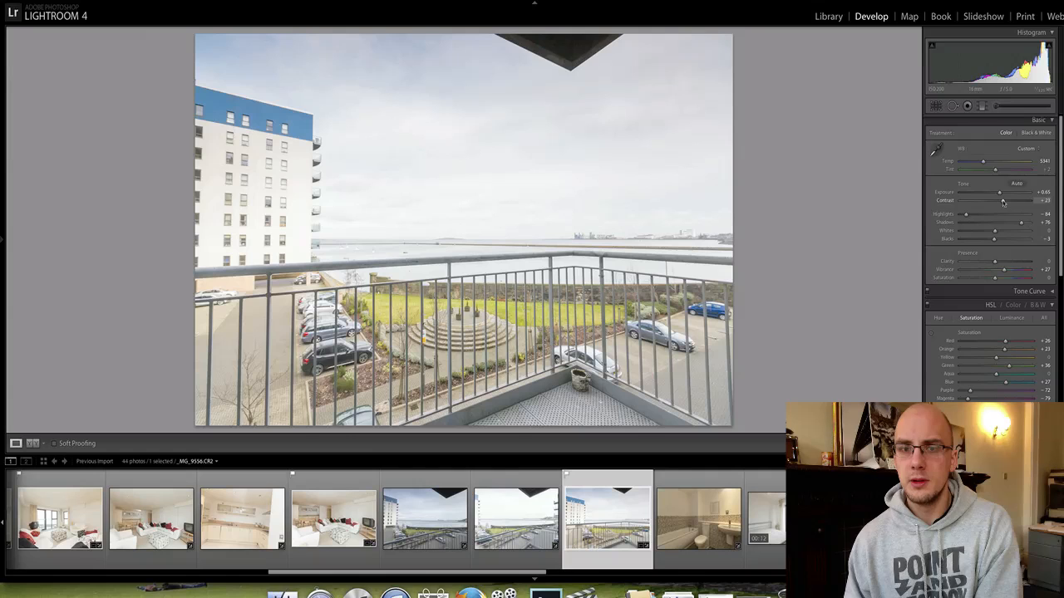
{"action": "key", "text": "p"}
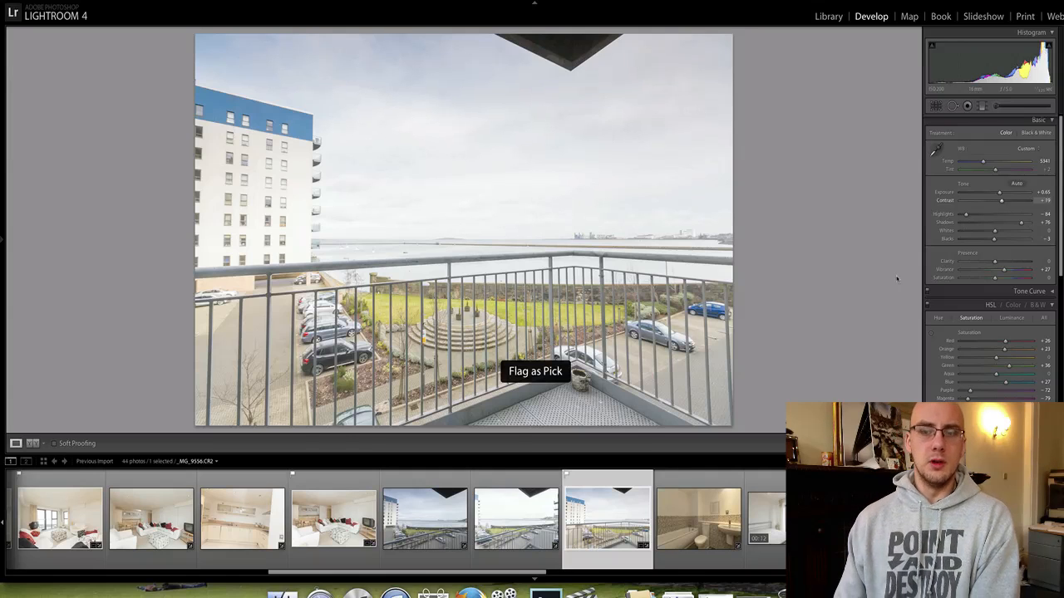
{"action": "key", "text": "Right"}
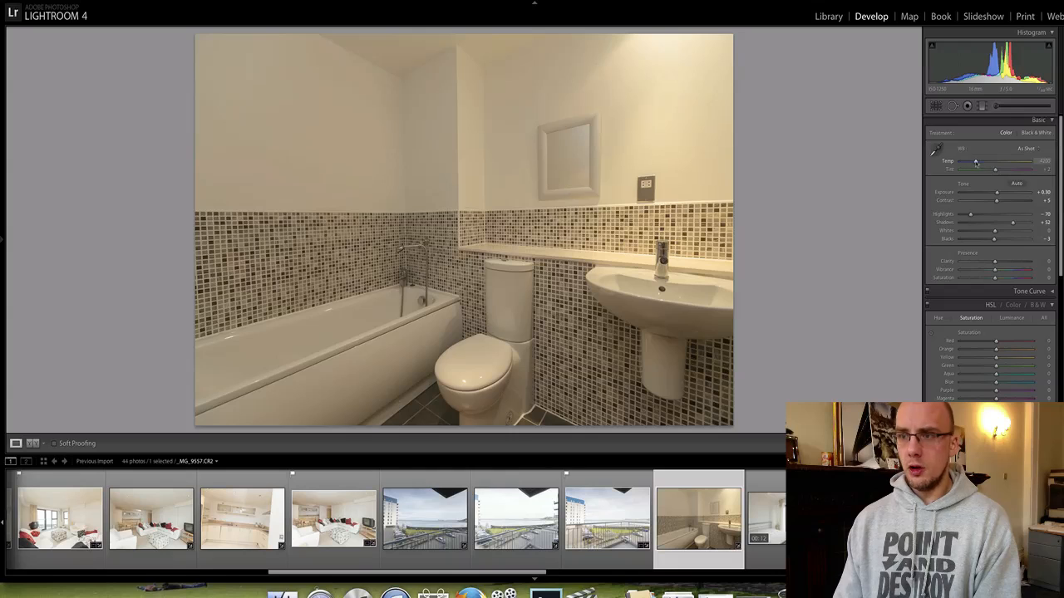
Set white balance from the white wall, warm Temp to 3786, and lower Shadows to +10.
{"action": "left_click", "coordinate": [934, 150]}
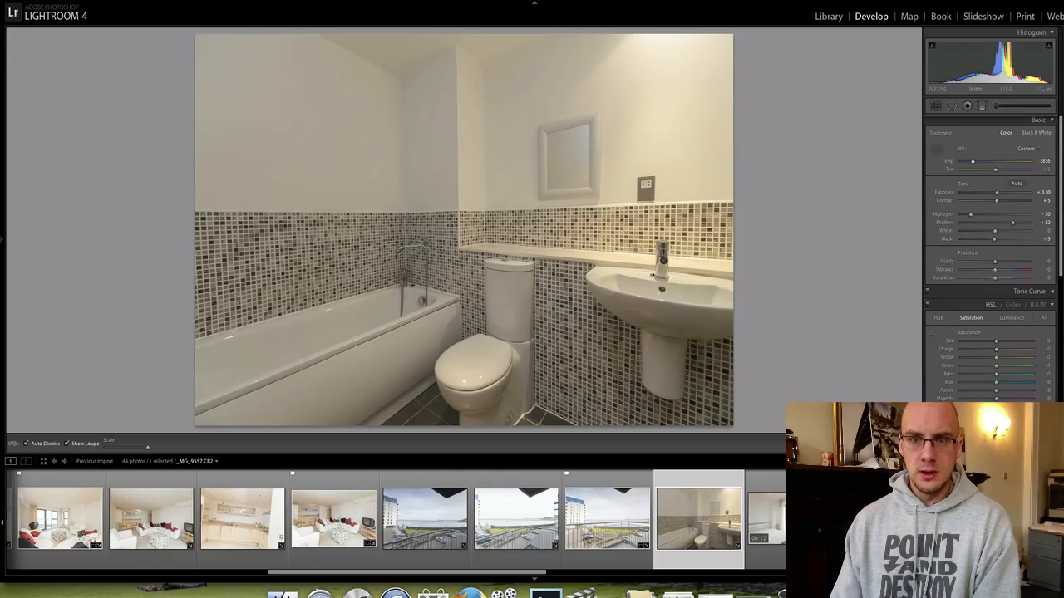
{"action": "left_click", "coordinate": [690, 257]}
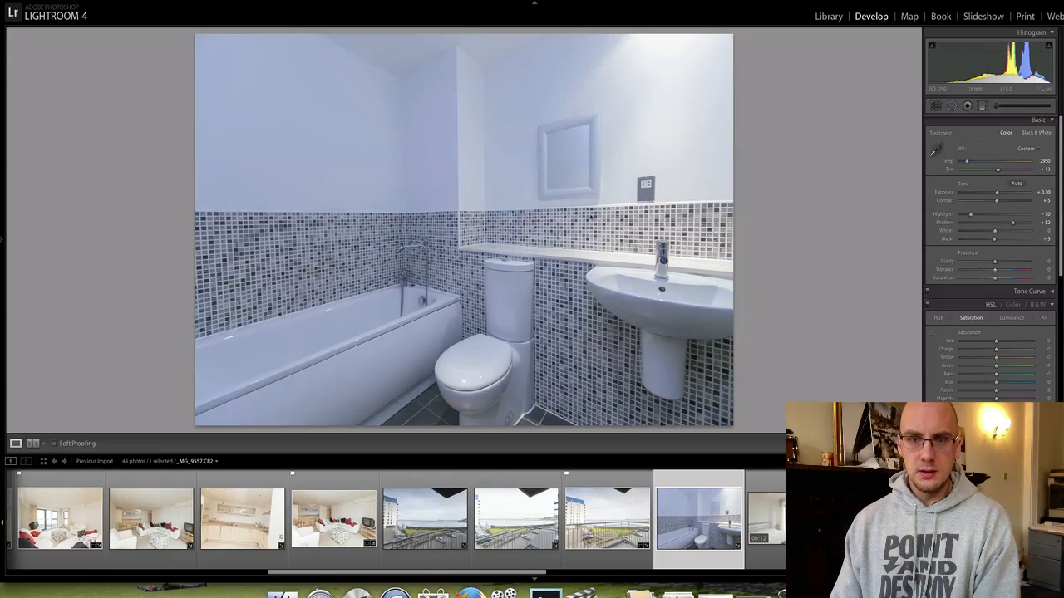
{"action": "mouse_move", "coordinate": [966, 161]}
{"action": "left_mouse_down"}
{"action": "mouse_move", "coordinate": [1003, 194]}
{"action": "mouse_move", "coordinate": [973, 164]}
{"action": "left_mouse_up"}
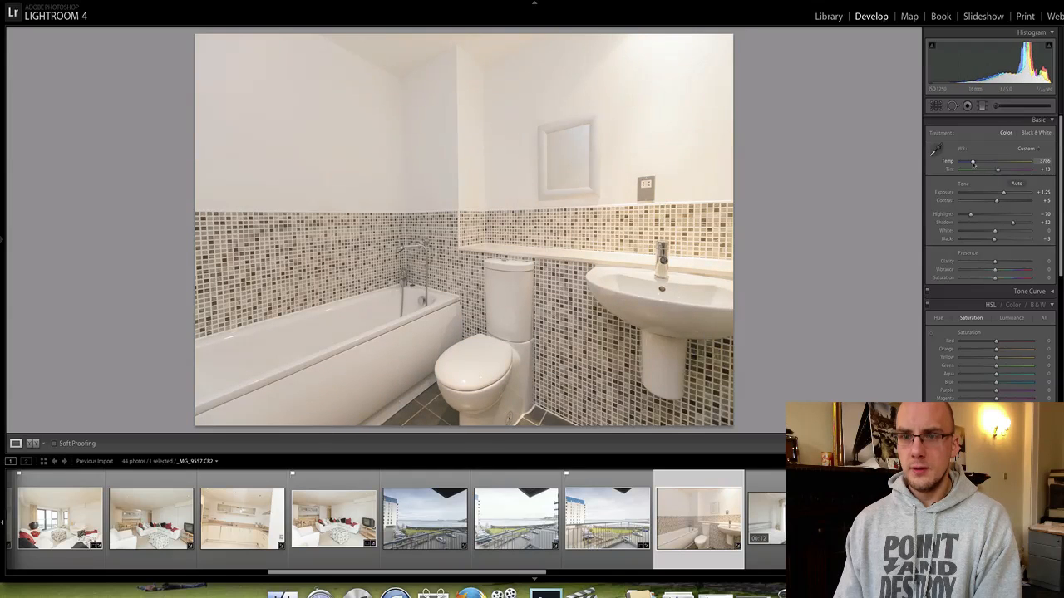
{"action": "left_click_drag", "start_coordinate": [1012, 222], "coordinate": [1000, 226]}
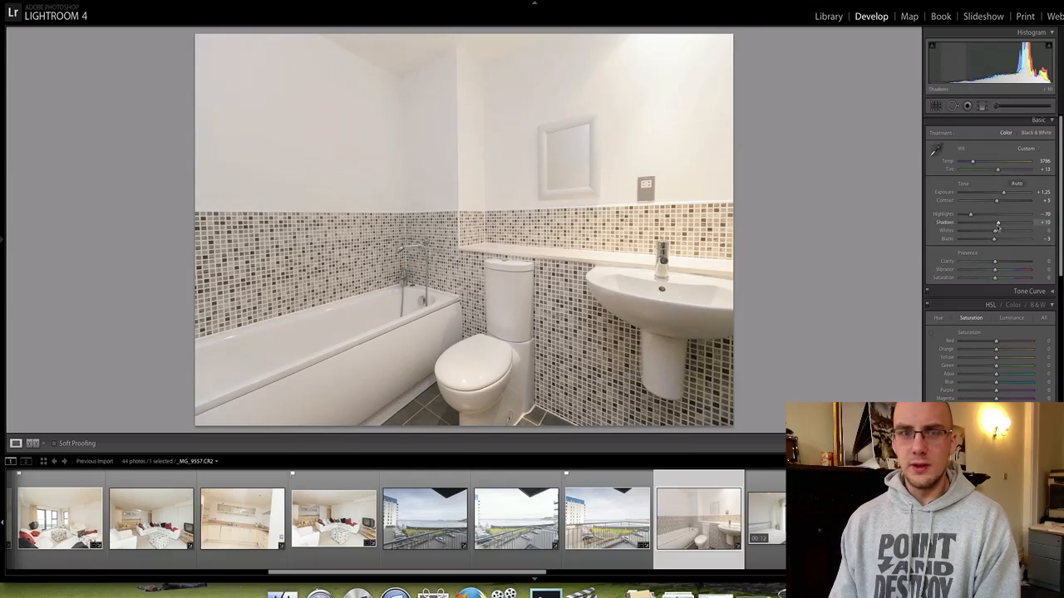
Check the bathroom photo's crop without changes, flag it as a pick, and step ahead.
{"action": "left_click", "coordinate": [935, 106]}
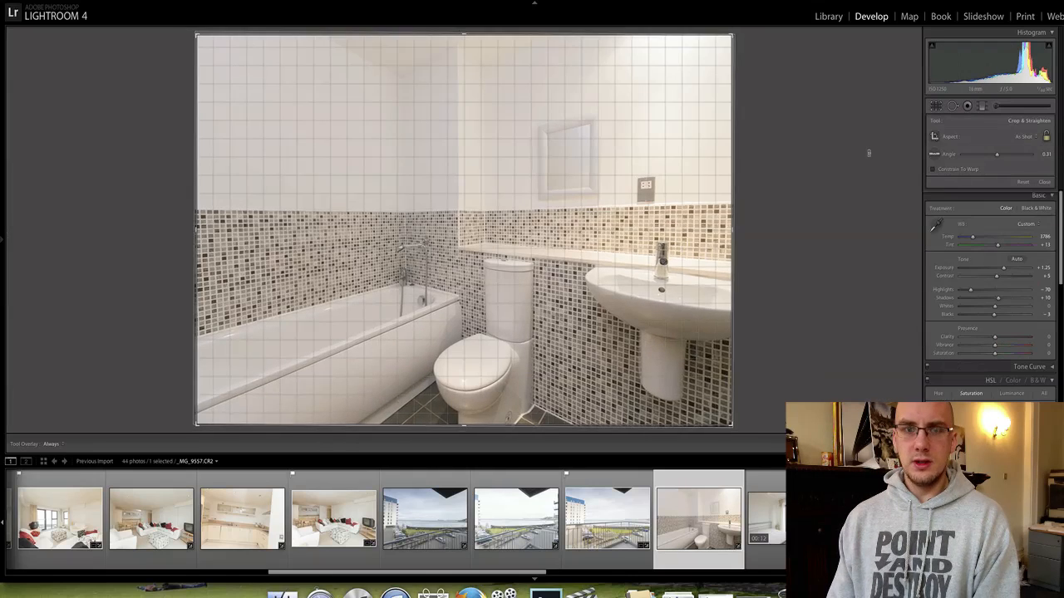
{"action": "key", "text": "Return"}
{"action": "key", "text": "p"}
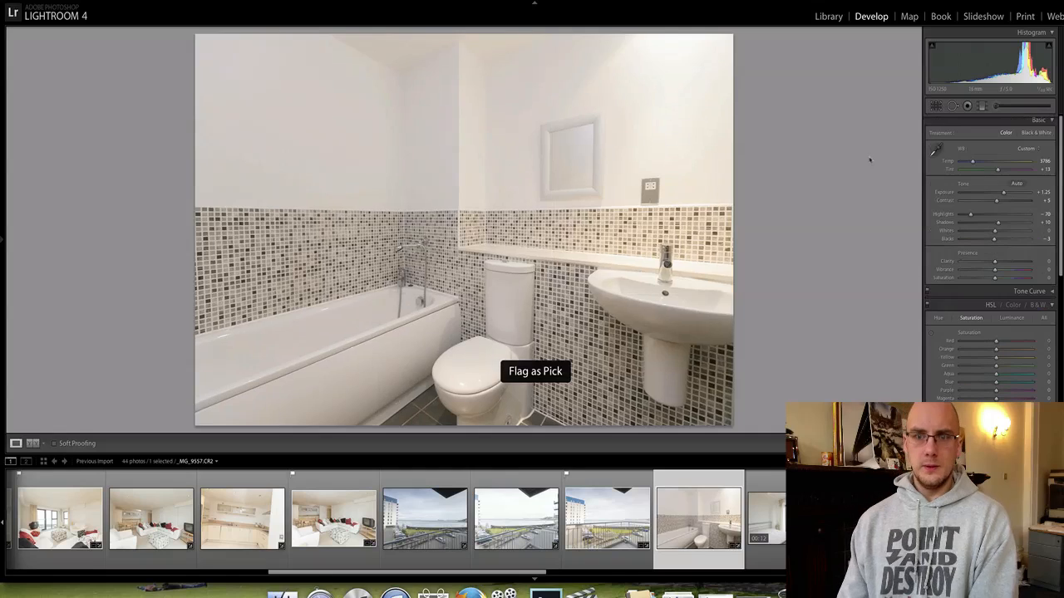
{"action": "key", "text": "Right"}
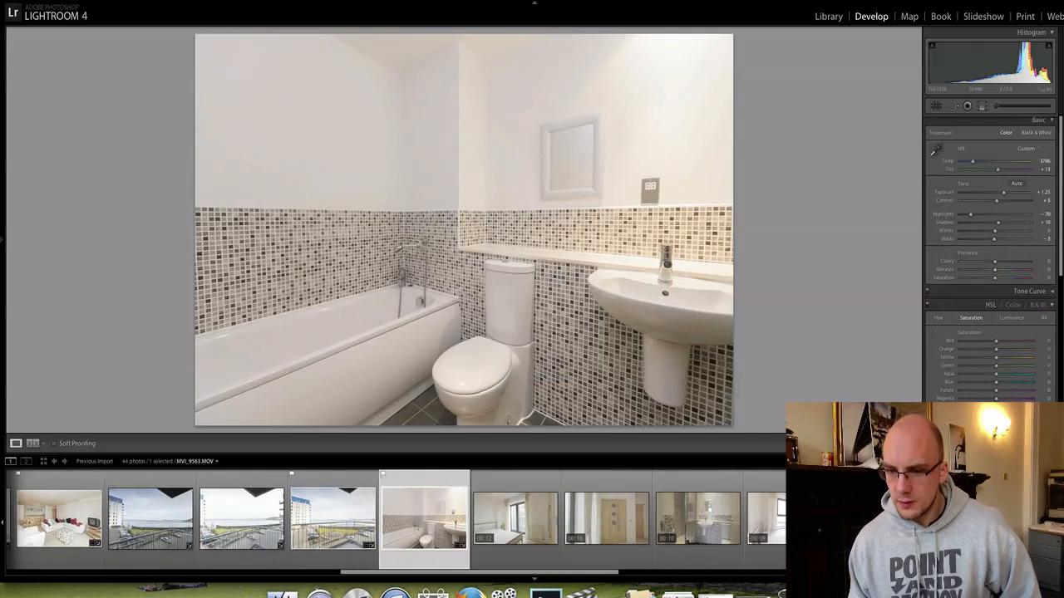
Step through the filmstrip past the video clips and balcony shots to courtyard photo _MG_9574.CR2.
{"action": "key", "text": "Right"}
{"action": "key", "text": "Right"}
{"action": "key", "text": "Right"}
{"action": "key", "text": "Right"}
{"action": "key", "text": "Right"}
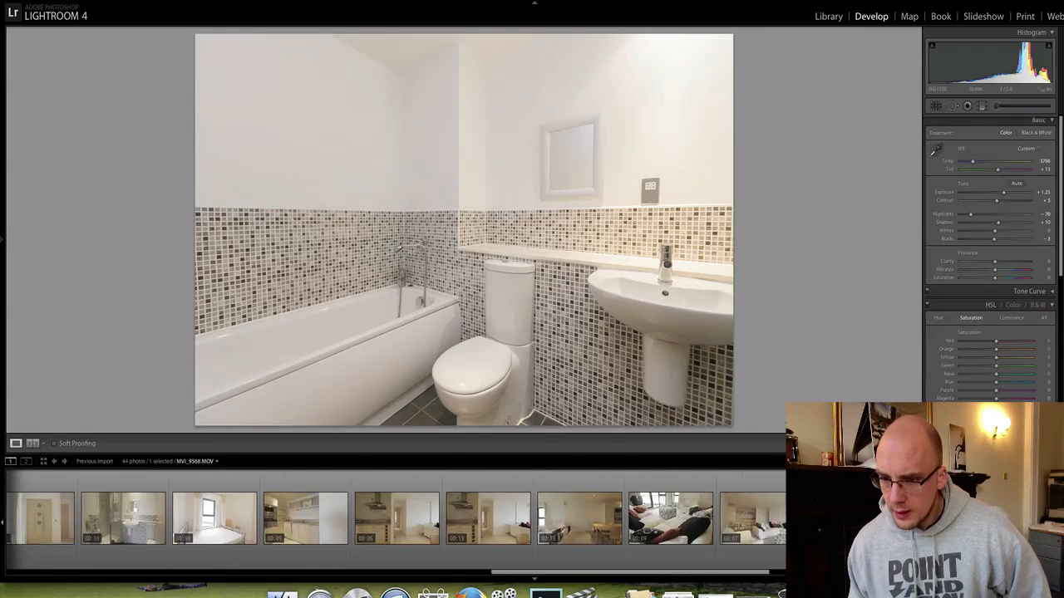
{"action": "key", "text": "Right"}
{"action": "key", "text": "Right"}
{"action": "key", "text": "Right"}
{"action": "key", "text": "Right"}
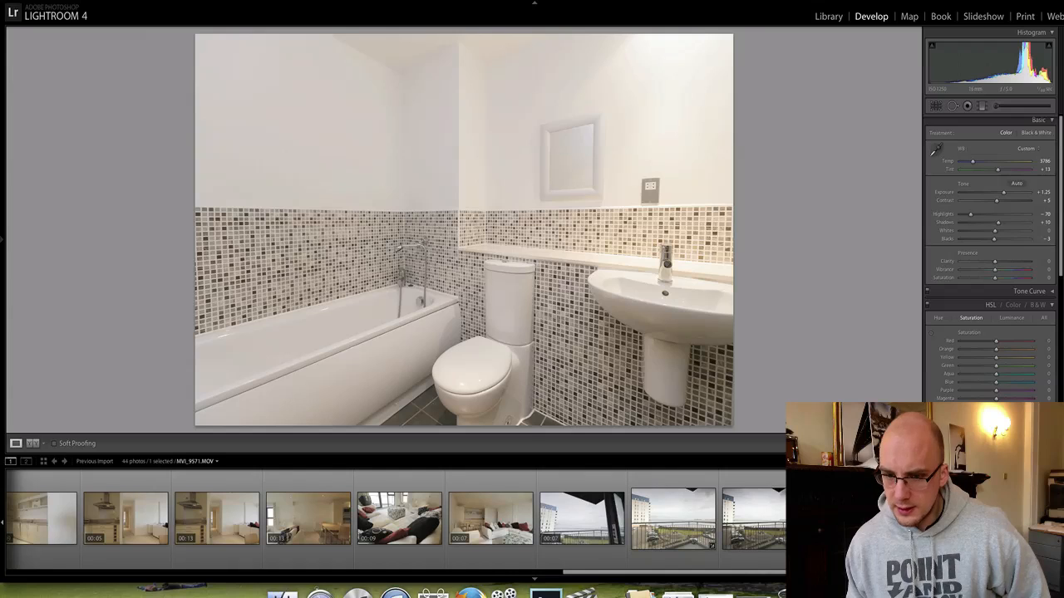
{"action": "key", "text": "Left"}
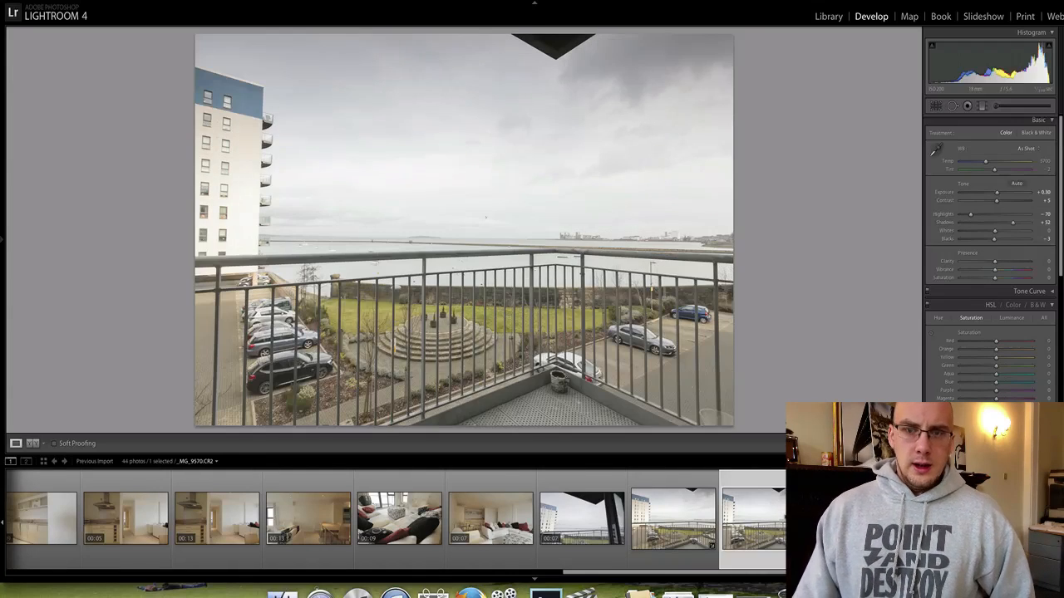
{"action": "key", "text": "Right"}
{"action": "key", "text": "Right"}
{"action": "key", "text": "Right"}
{"action": "key", "text": "Right"}
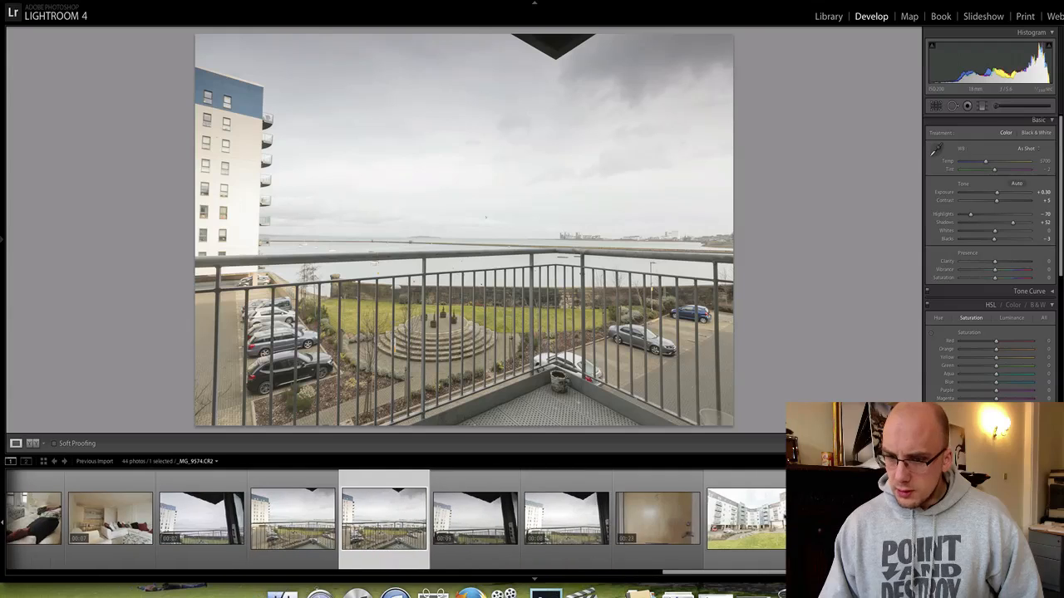
{"action": "key", "text": "Right"}
{"action": "key", "text": "Right"}
{"action": "key", "text": "Right"}
{"action": "key", "text": "Right"}
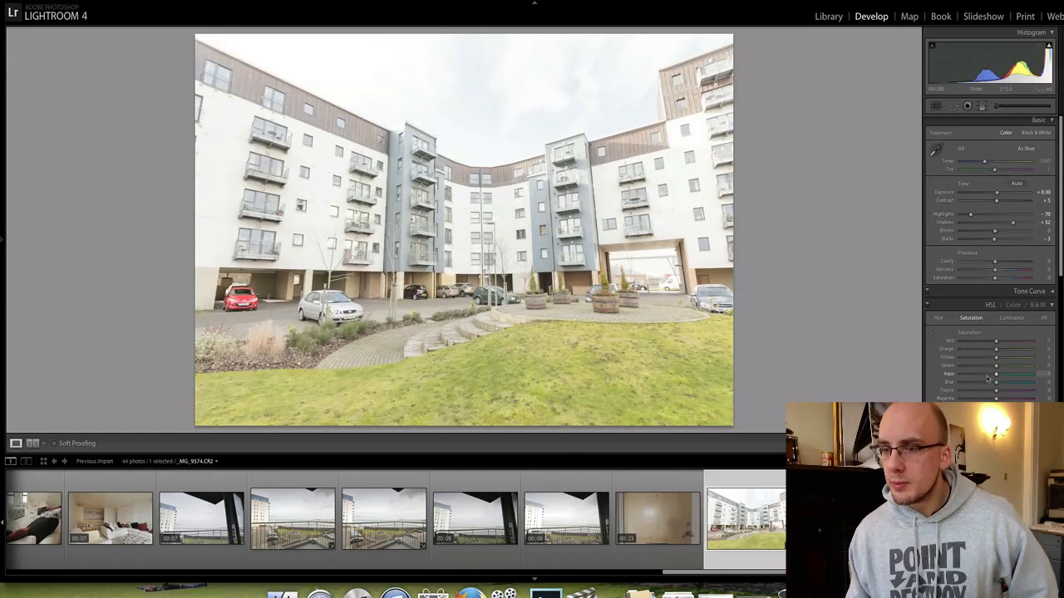
Set Blue luminance -59, Shadows +22, Clarity +24, Vibrance +35 and Highlights -100.
{"action": "left_click", "coordinate": [1012, 319]}
{"action": "mouse_move", "coordinate": [996, 382]}
{"action": "left_mouse_down"}
{"action": "mouse_move", "coordinate": [974, 382]}
{"action": "mouse_move", "coordinate": [1007, 366]}
{"action": "left_mouse_up"}
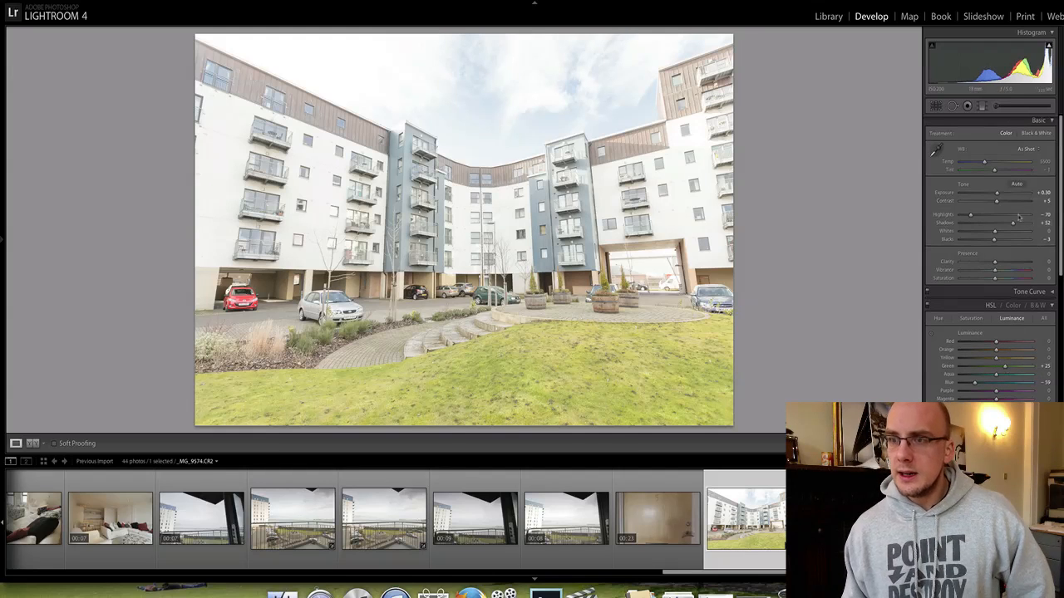
{"action": "left_click_drag", "start_coordinate": [1012, 223], "coordinate": [1001, 222]}
{"action": "left_click_drag", "start_coordinate": [994, 262], "coordinate": [1003, 262]}
{"action": "left_click_drag", "start_coordinate": [994, 270], "coordinate": [1007, 270]}
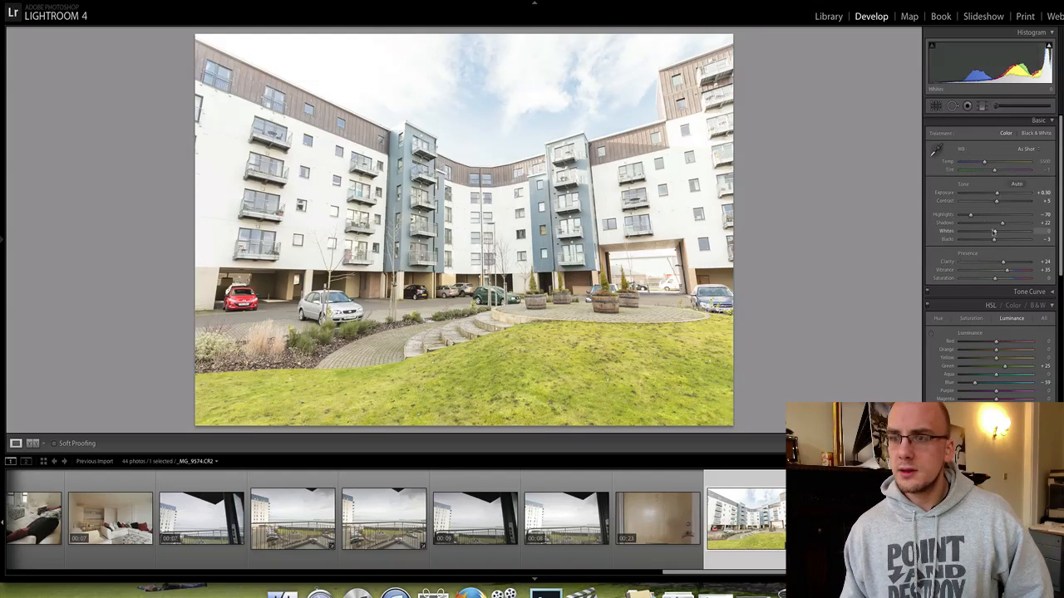
{"action": "left_click_drag", "start_coordinate": [970, 214], "coordinate": [958, 214]}
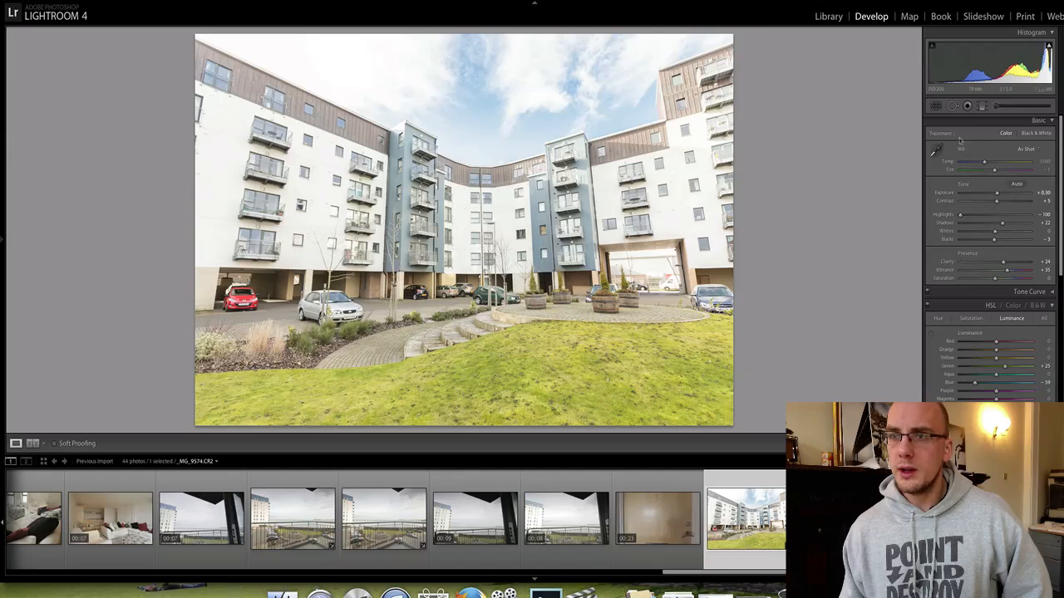
Flag the courtyard photo as a pick and apply a negative Vertical perspective correction.
{"action": "key", "text": "p"}
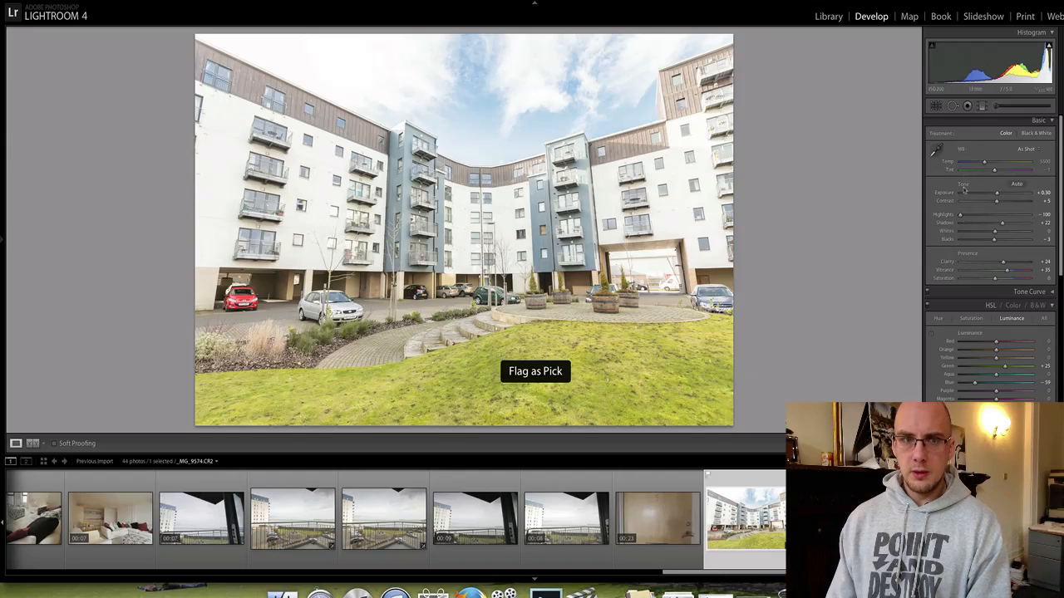
{"action": "scroll", "coordinate": [1004, 234], "scroll_direction": "down", "scroll_amount": 2}
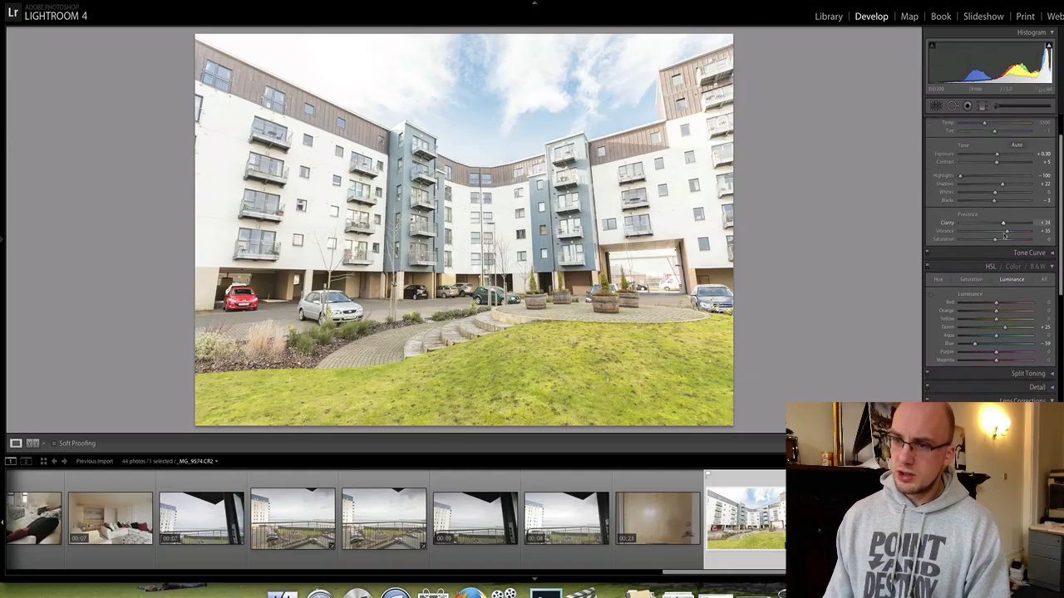
{"action": "scroll", "coordinate": [1004, 235], "scroll_direction": "down", "scroll_amount": 3}
{"action": "left_click_drag", "start_coordinate": [995, 387], "coordinate": [982, 390]}
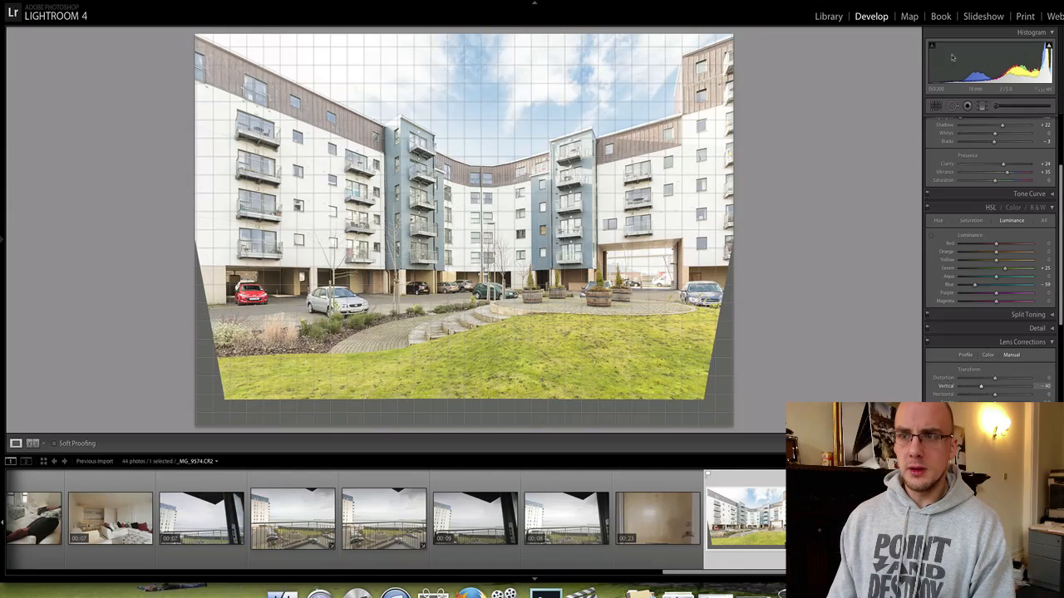
Crop _MG_9574 in from the bottom-right corner and left edge past the grey wedges, keeping its pick flag.
{"action": "key", "text": "r"}
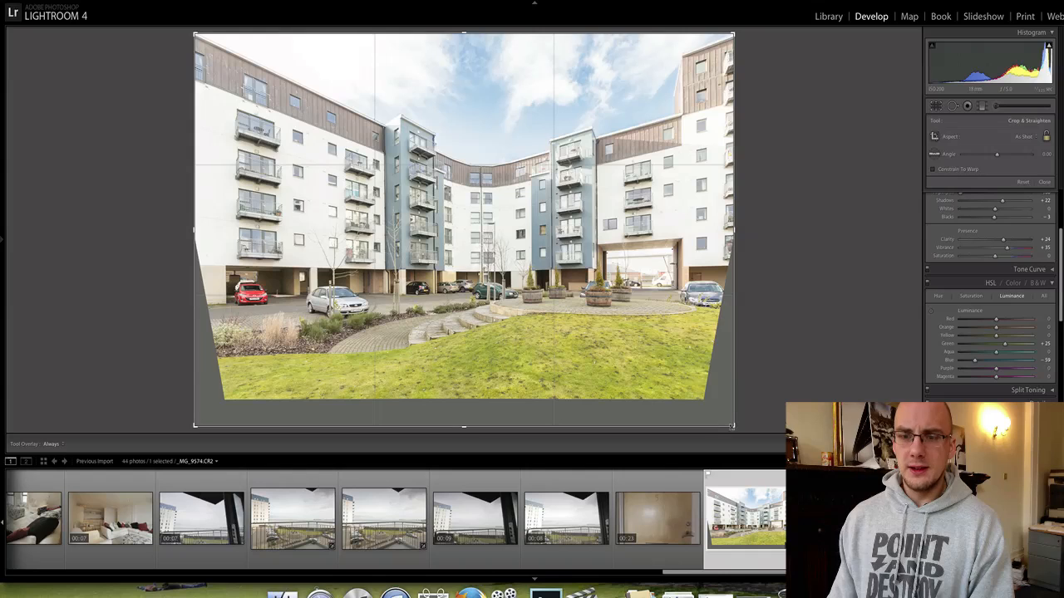
{"action": "left_click_drag", "start_coordinate": [731, 426], "coordinate": [719, 409]}
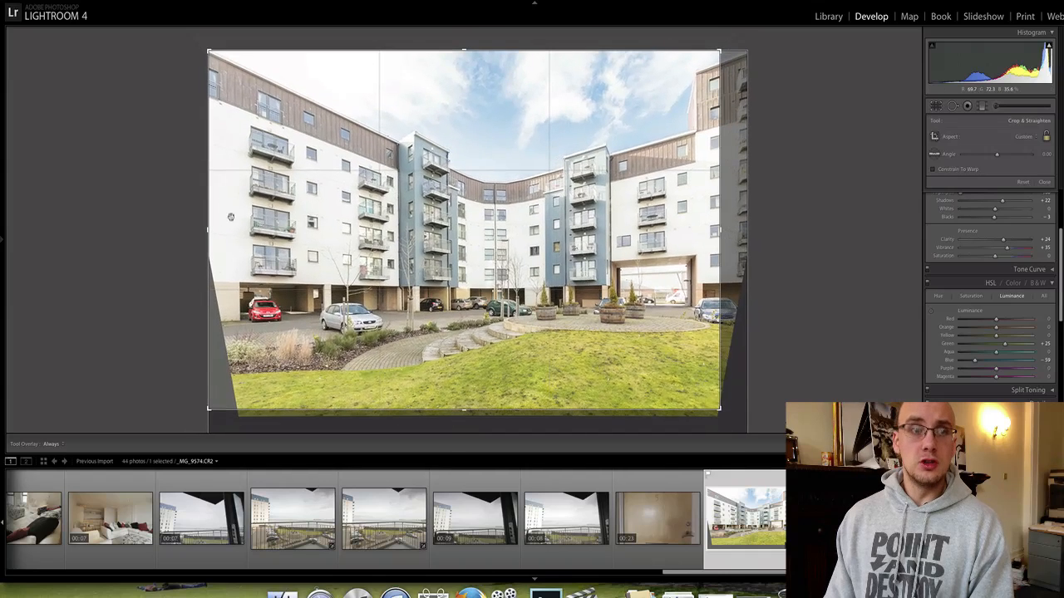
{"action": "mouse_move", "coordinate": [209, 227]}
{"action": "left_mouse_down"}
{"action": "mouse_move", "coordinate": [235, 220]}
{"action": "mouse_move", "coordinate": [221, 227]}
{"action": "left_mouse_up"}
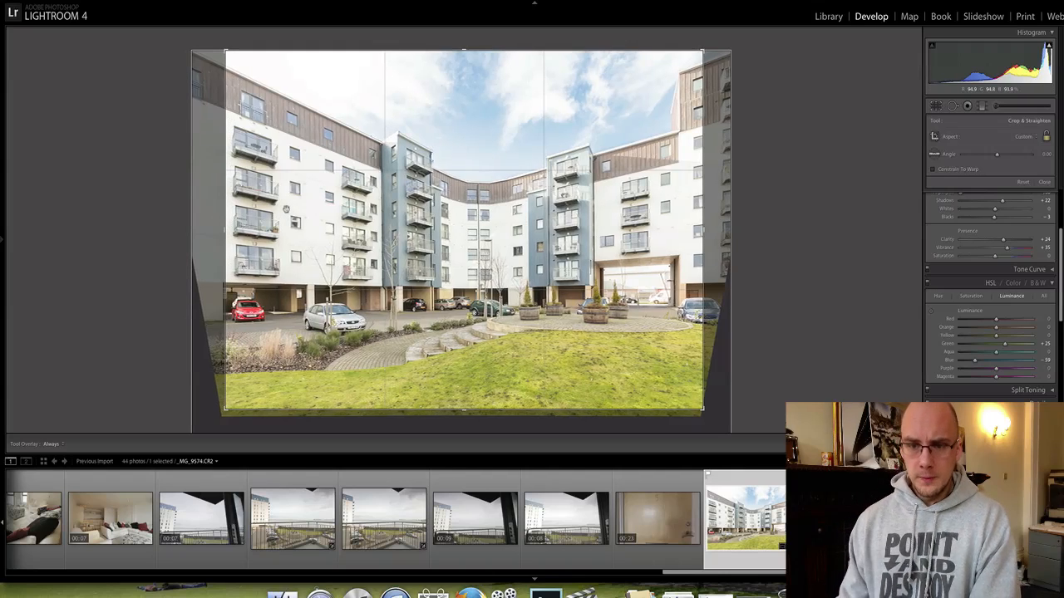
{"action": "key", "text": "Return"}
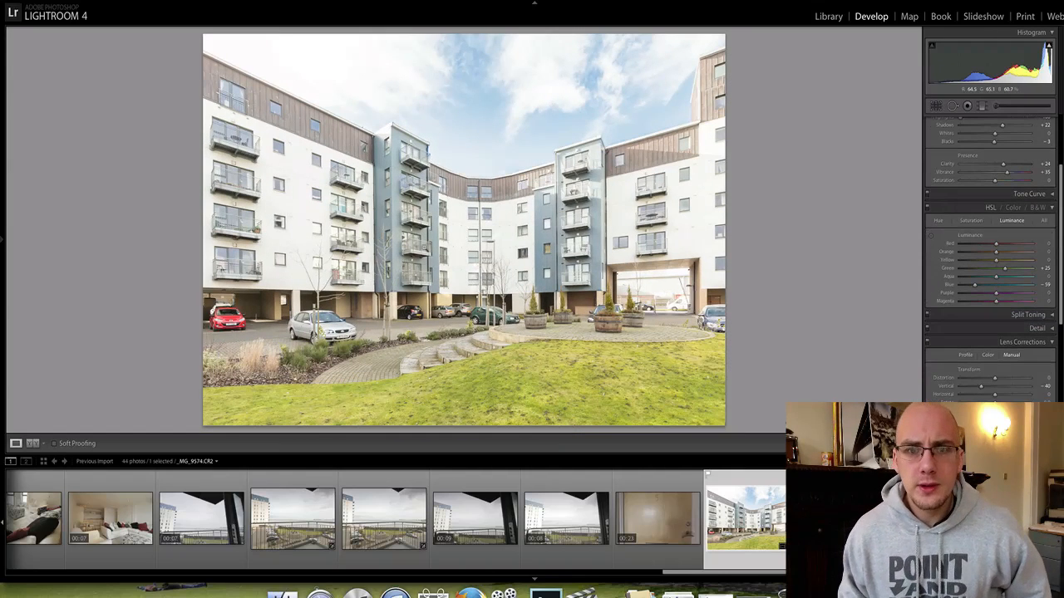
{"action": "key", "text": "p"}
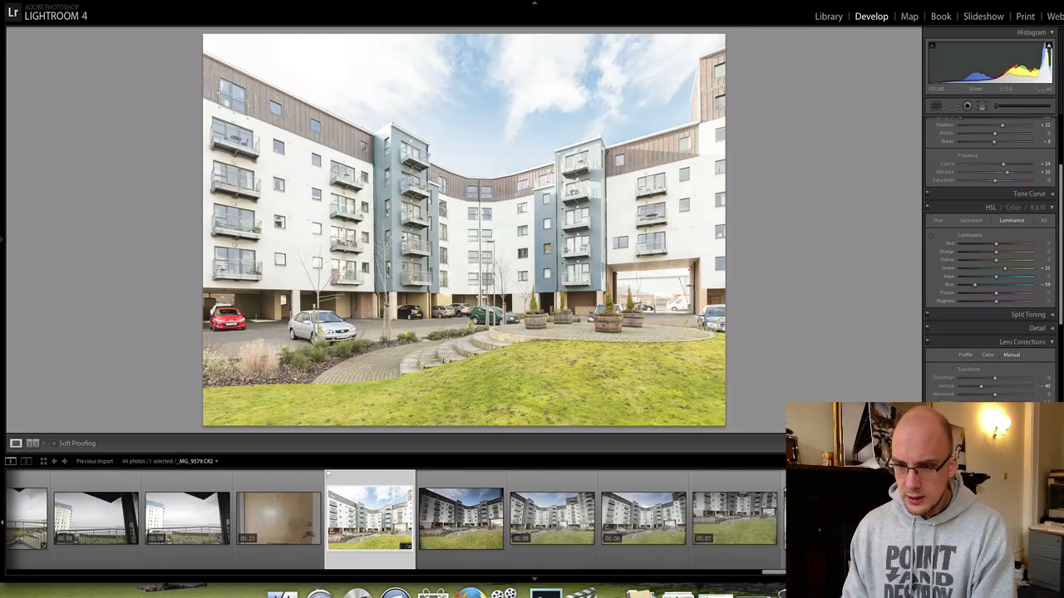
Sync _MG_9574's tone, colour, perspective and crop settings onto _MG_9579, leaving White Balance unchecked.
{"action": "key", "text": "Right"}
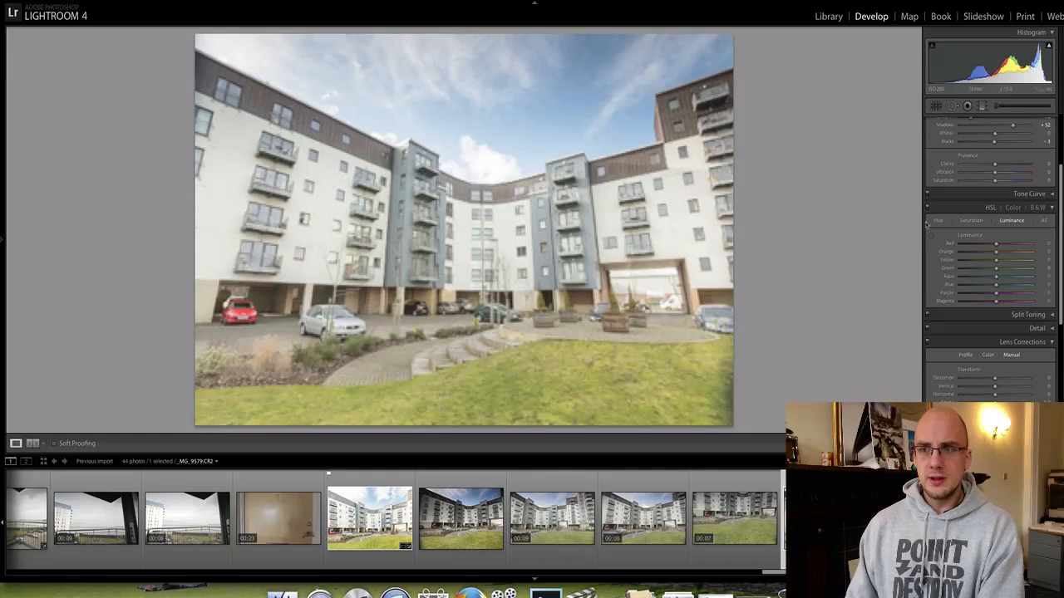
{"action": "key", "text": "r"}
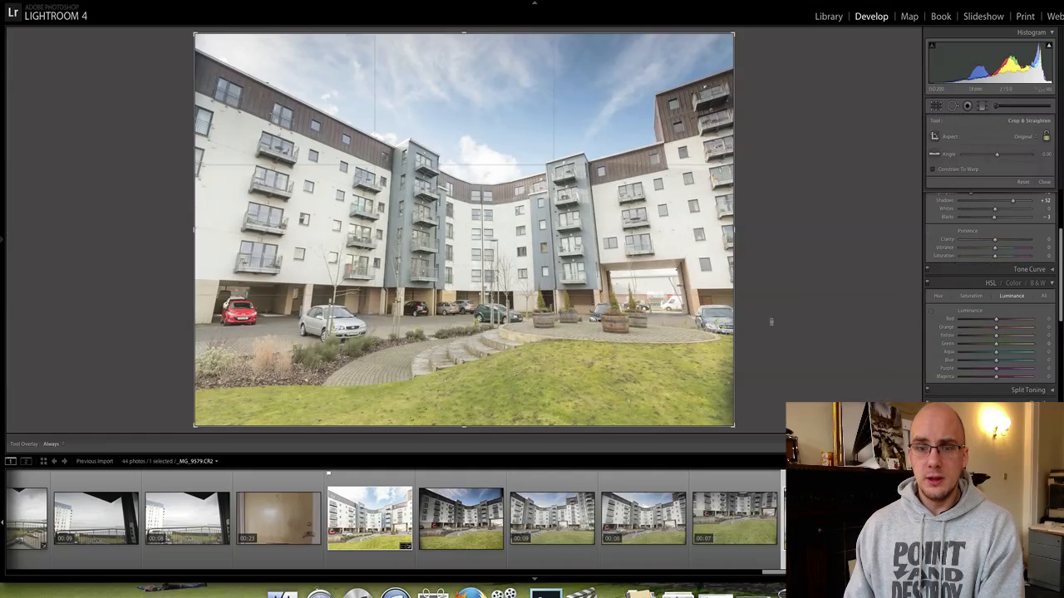
{"action": "left_click", "coordinate": [374, 521]}
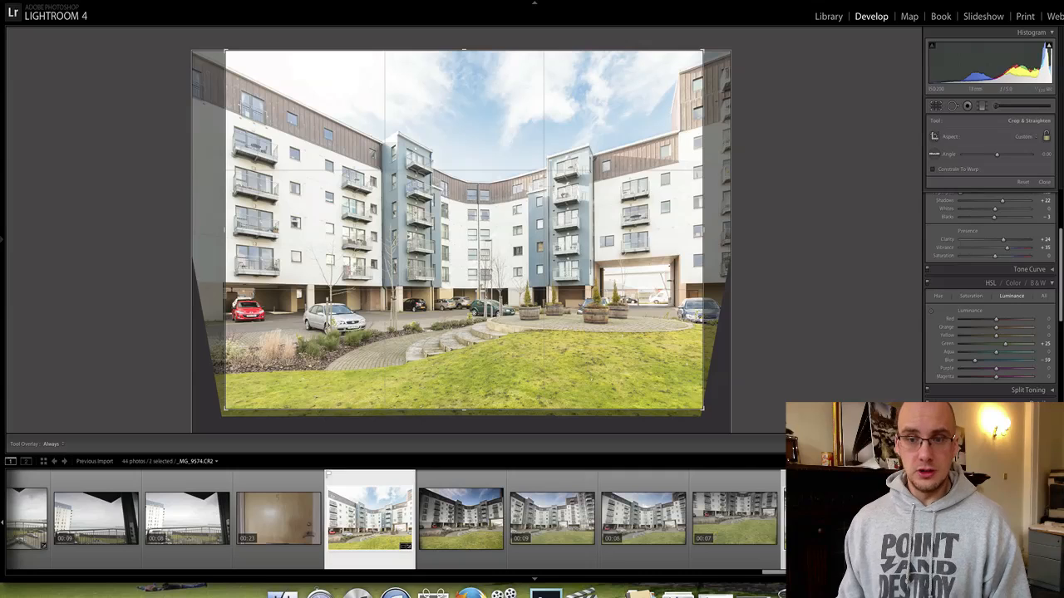
{"action": "key", "text": "super+shift+s"}
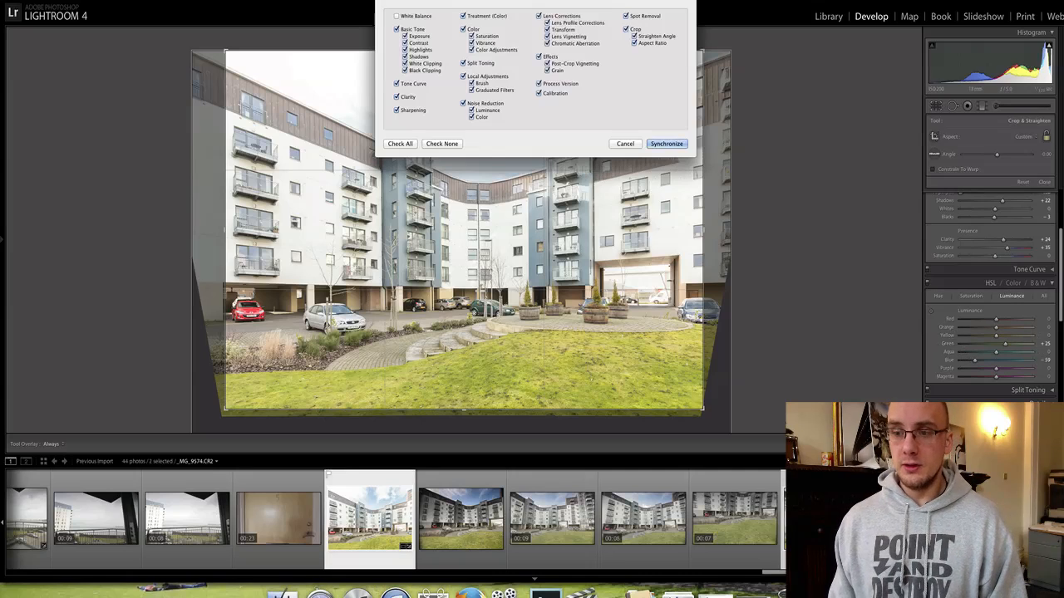
{"action": "key", "text": "Return"}
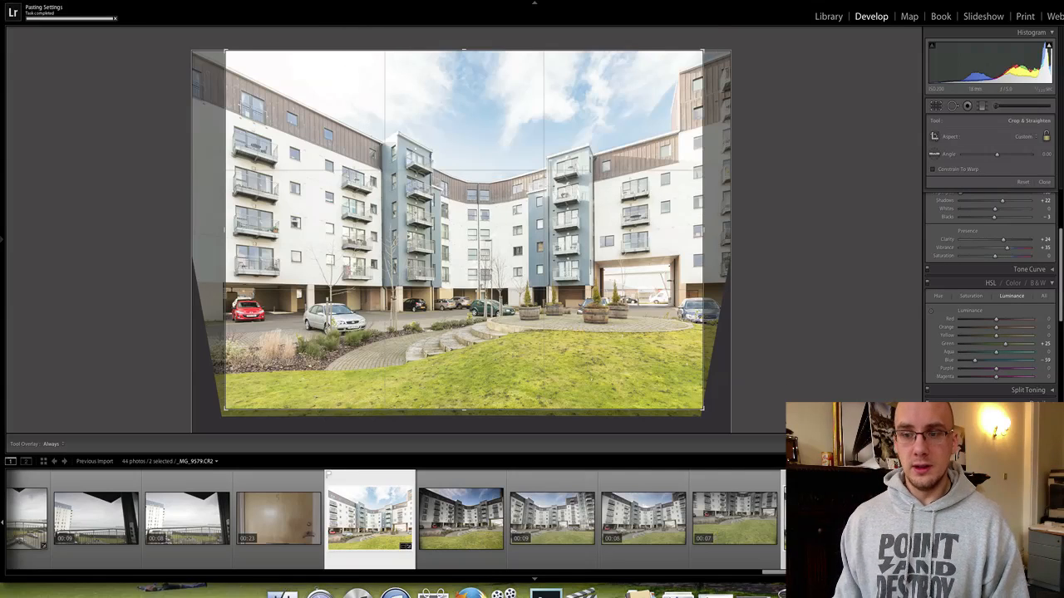
On _MG_9579, rotate the crop slightly, lower its top edge to trim sky, and apply it.
{"action": "left_click", "coordinate": [735, 517]}
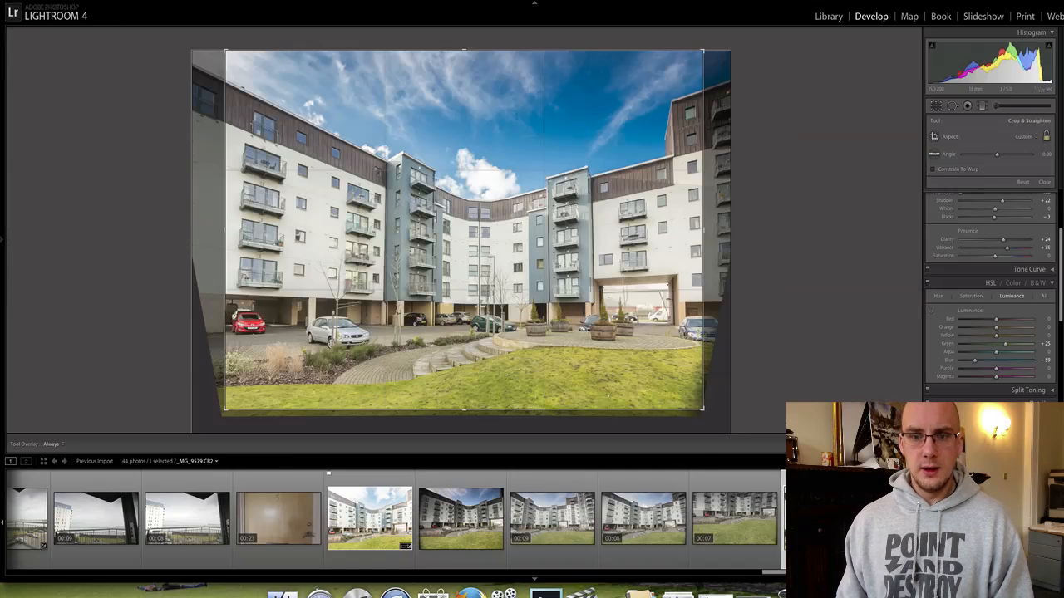
{"action": "left_click_drag", "start_coordinate": [705, 423], "coordinate": [701, 410]}
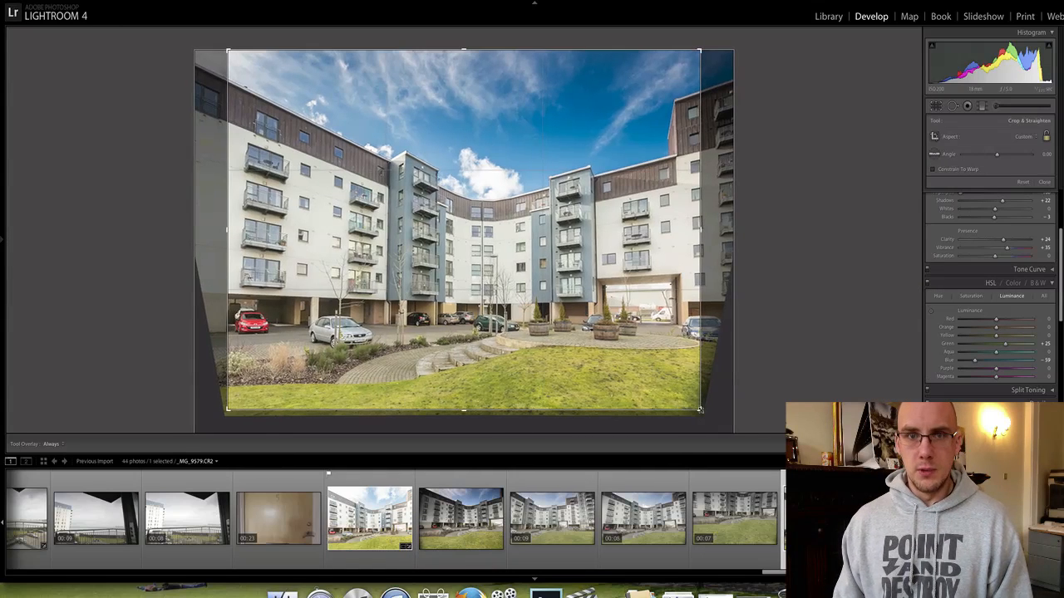
{"action": "left_click_drag", "start_coordinate": [464, 49], "coordinate": [458, 64]}
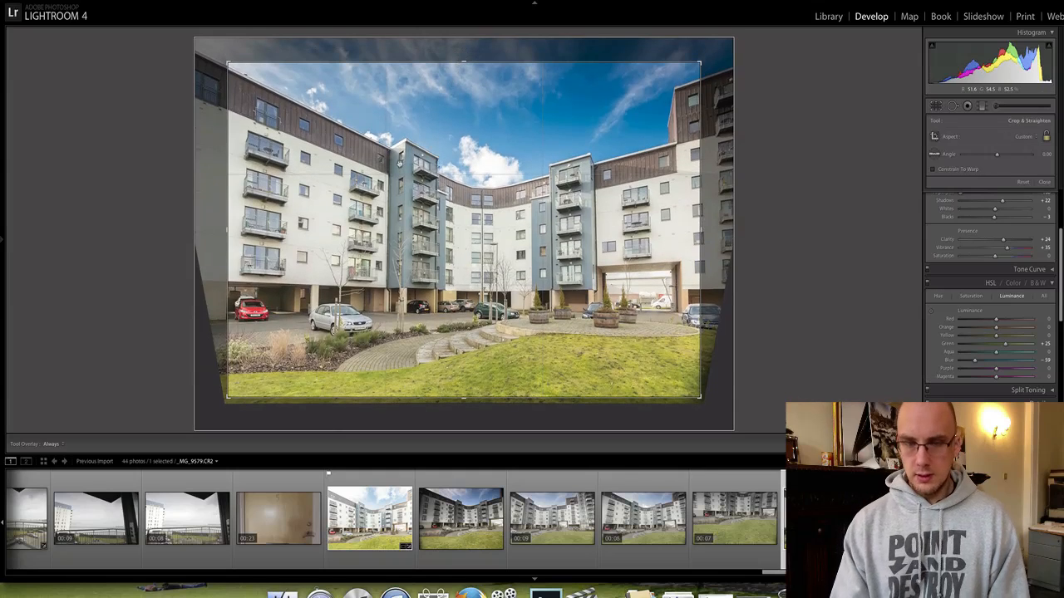
{"action": "key", "text": "Return"}
Raise Exposure to +0.65 and Contrast to +17, and flag _MG_9579 as a pick.
{"action": "scroll", "coordinate": [987, 236], "scroll_direction": "up", "scroll_amount": 3}
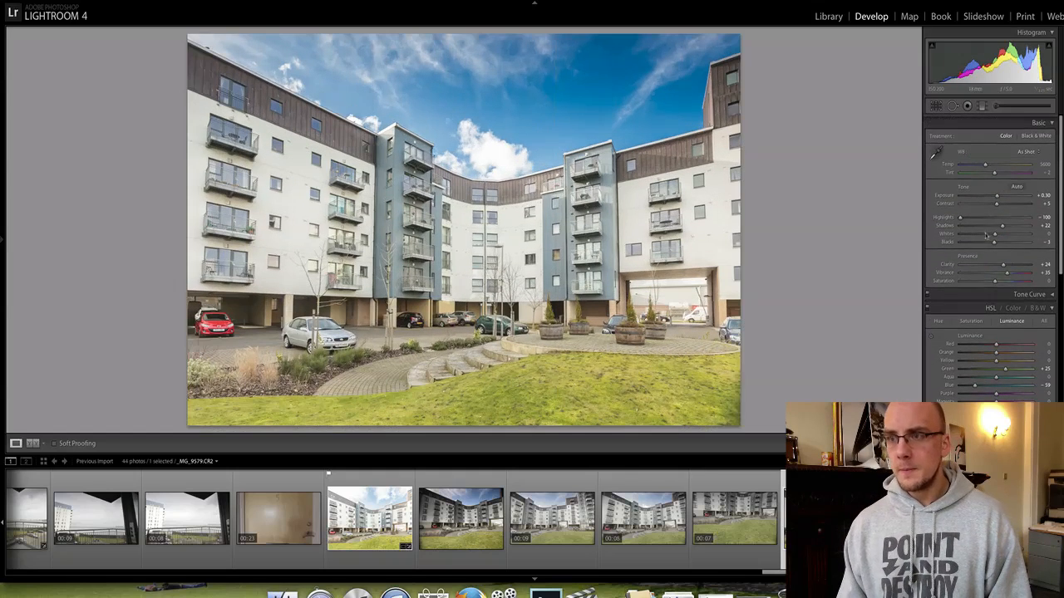
{"action": "left_click_drag", "start_coordinate": [997, 201], "coordinate": [983, 162]}
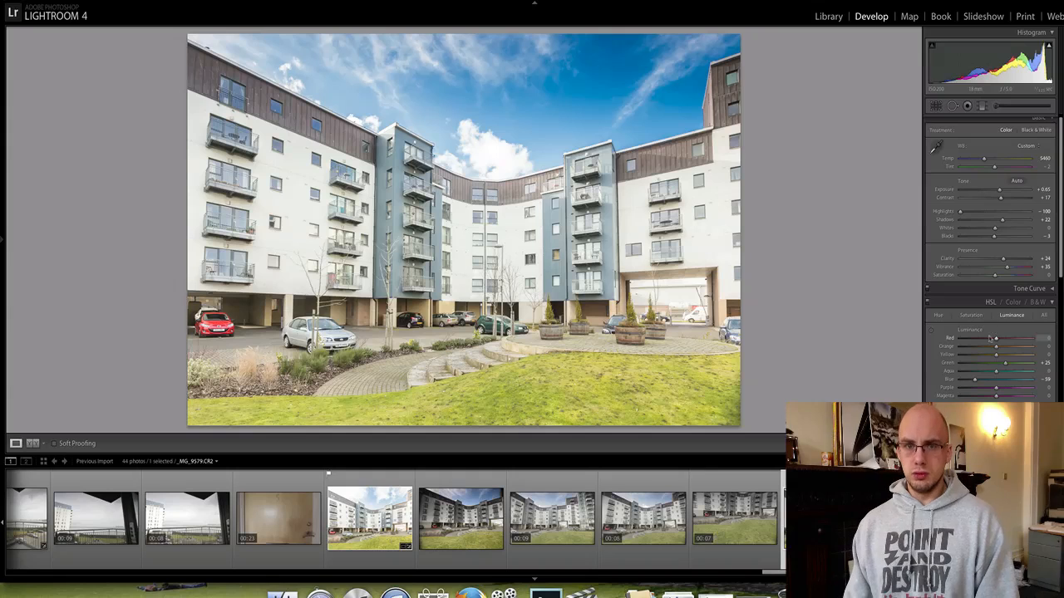
{"action": "key", "text": "p"}
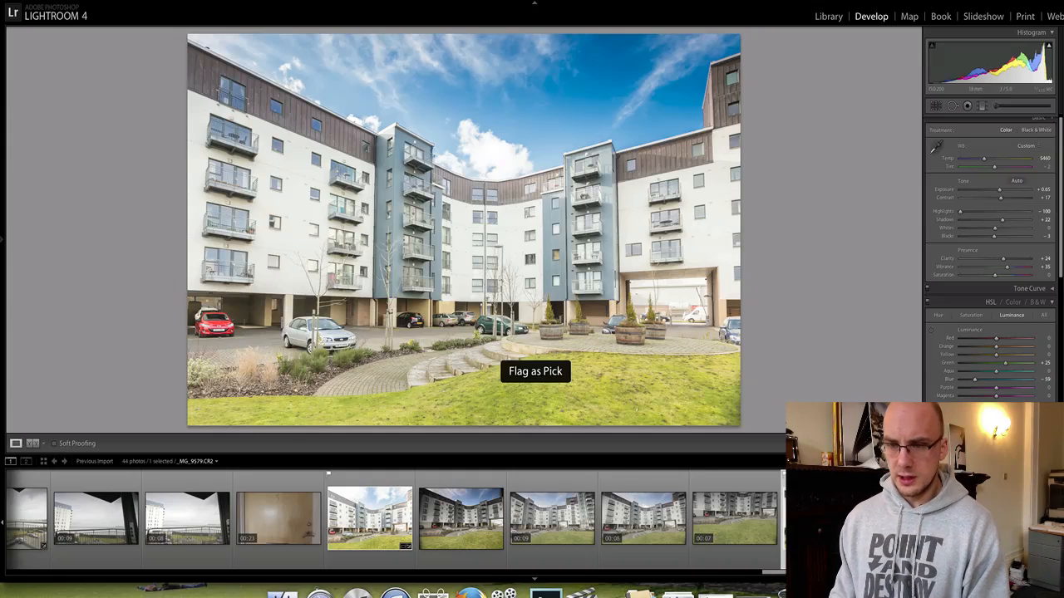
{"action": "key", "text": "Right"}
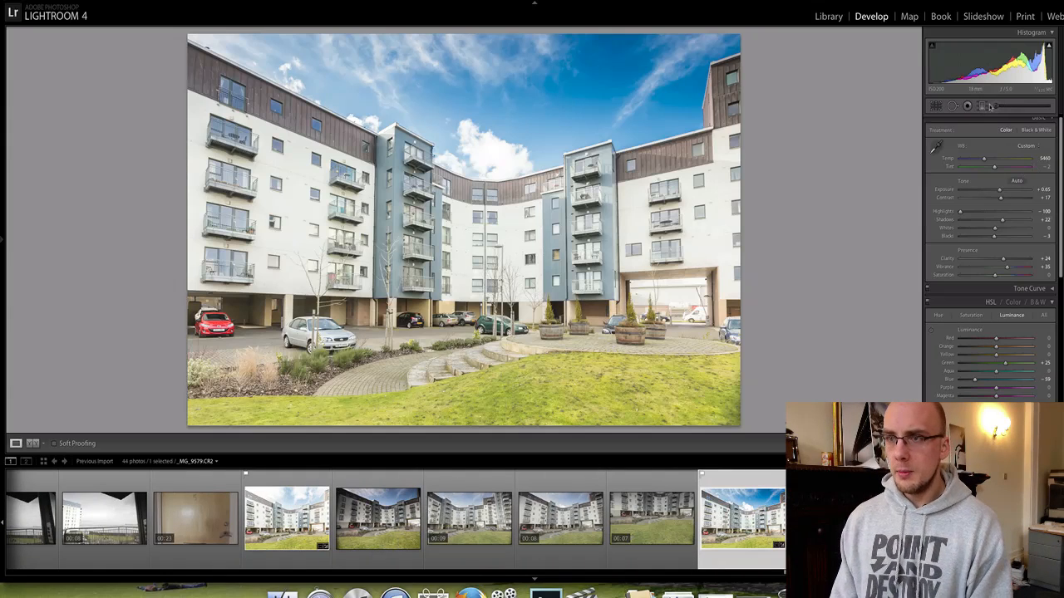
{"action": "left_click", "coordinate": [982, 106]}
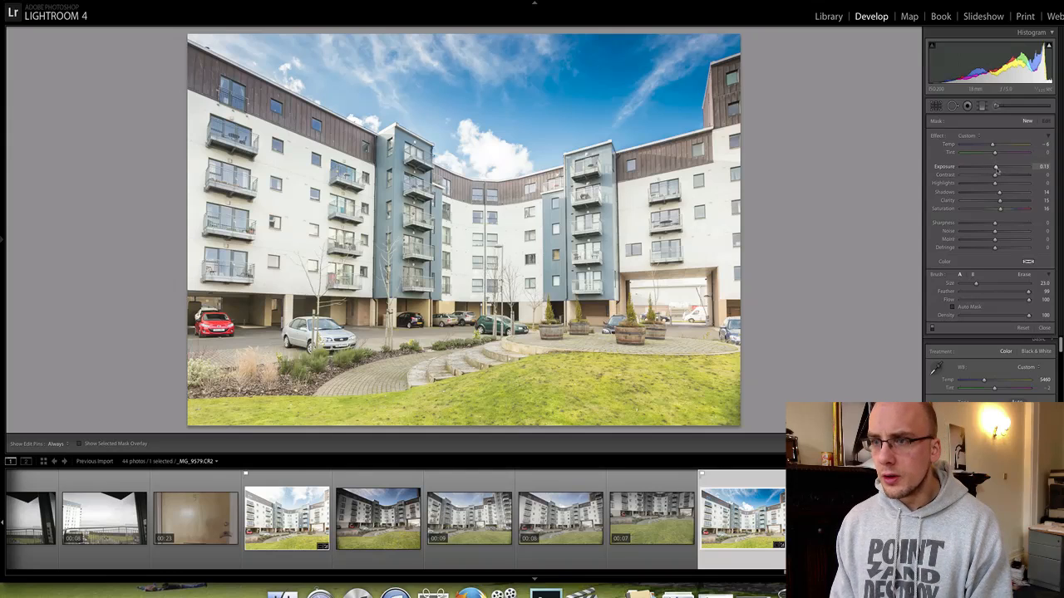
Toggle the brush pins to check the Exposure 0.18 brush mask, then close the Adjustment Brush.
{"action": "key", "text": "h"}
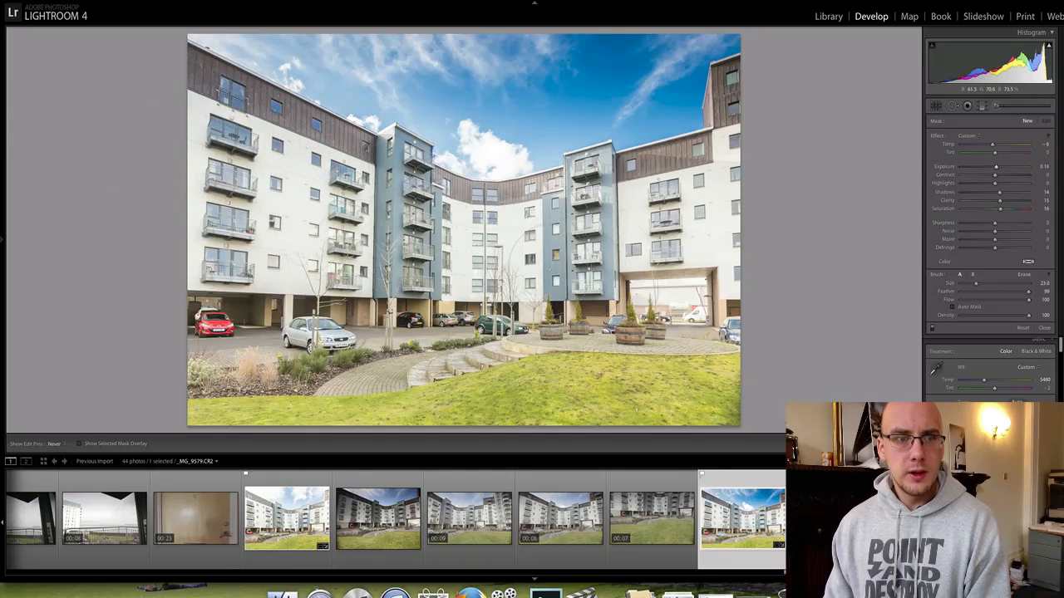
{"action": "key", "text": "h"}
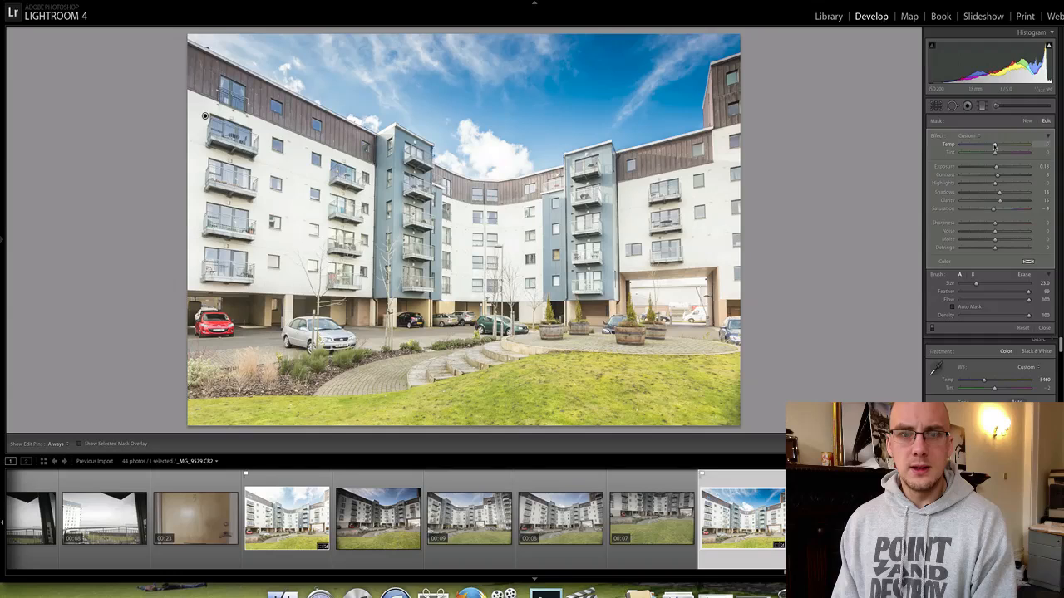
{"action": "key", "text": "h"}
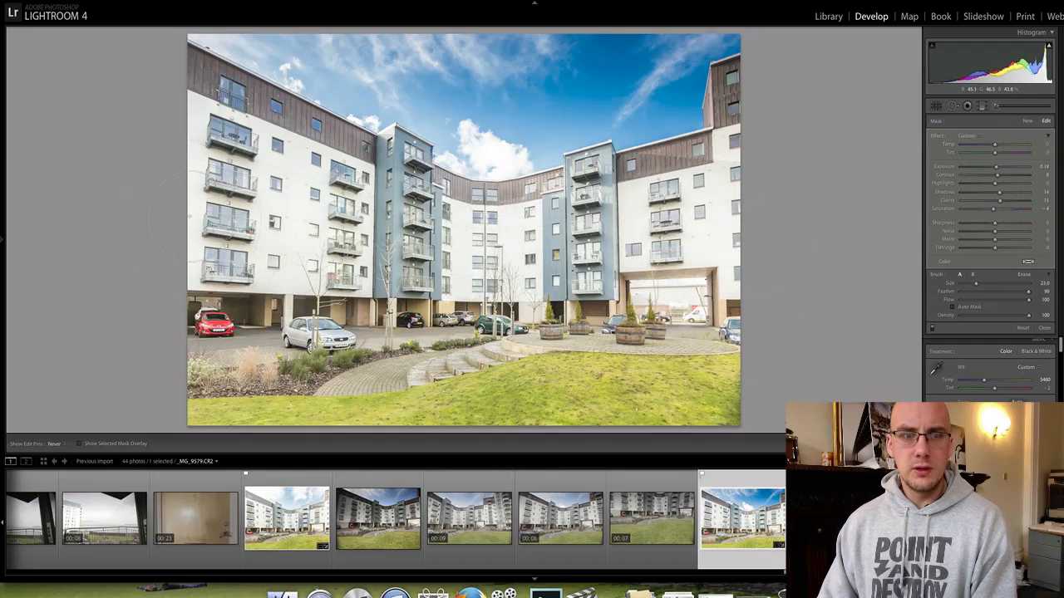
{"action": "key", "text": "h"}
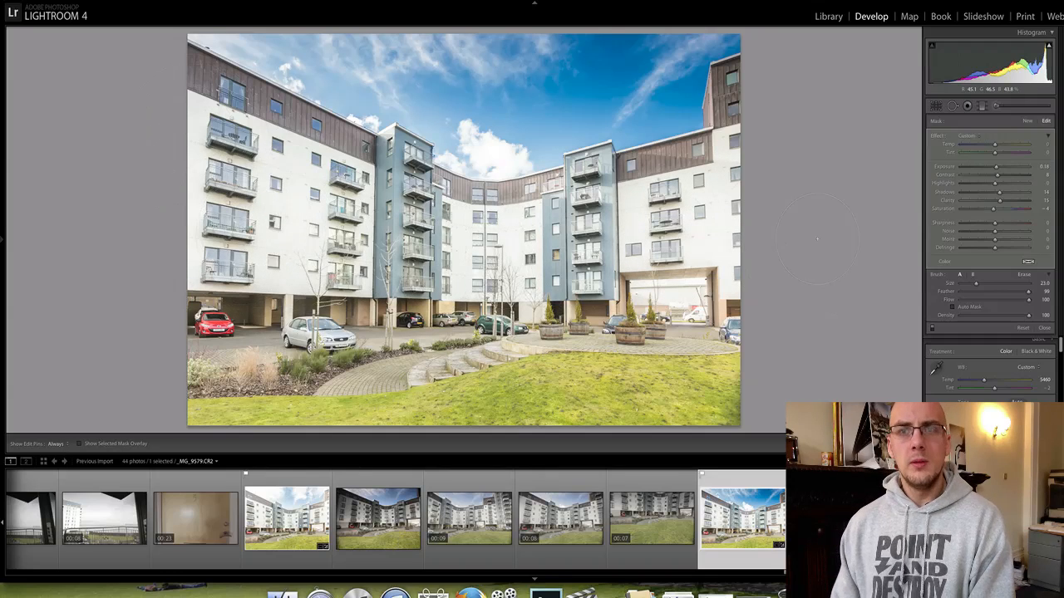
{"action": "left_click", "coordinate": [1000, 107]}
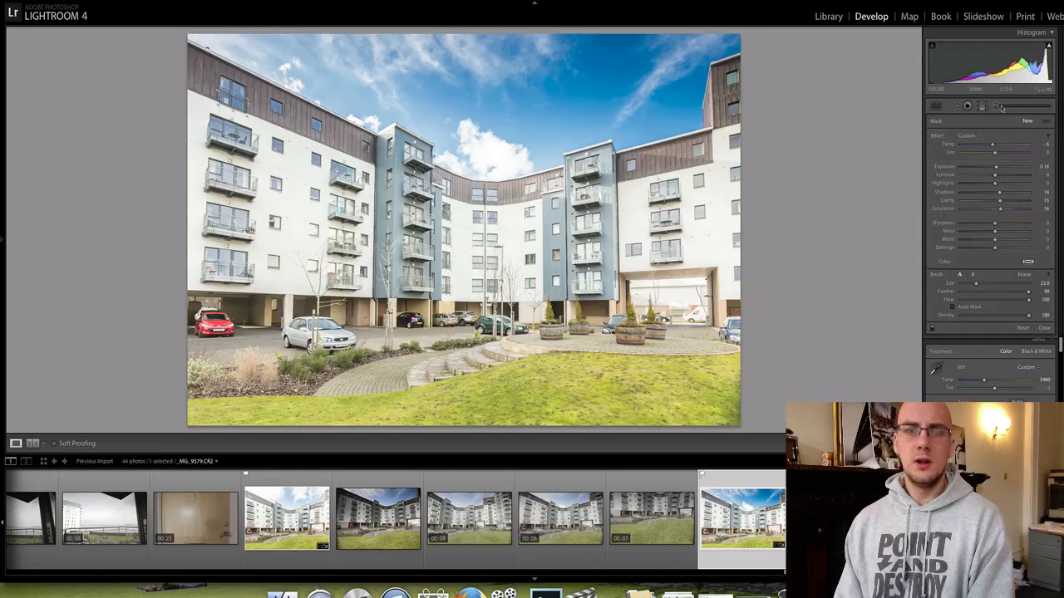
Flag the building photo as a pick and compare it Before/After side by side.
{"action": "key", "text": "p"}
{"action": "key", "text": "shift+y"}
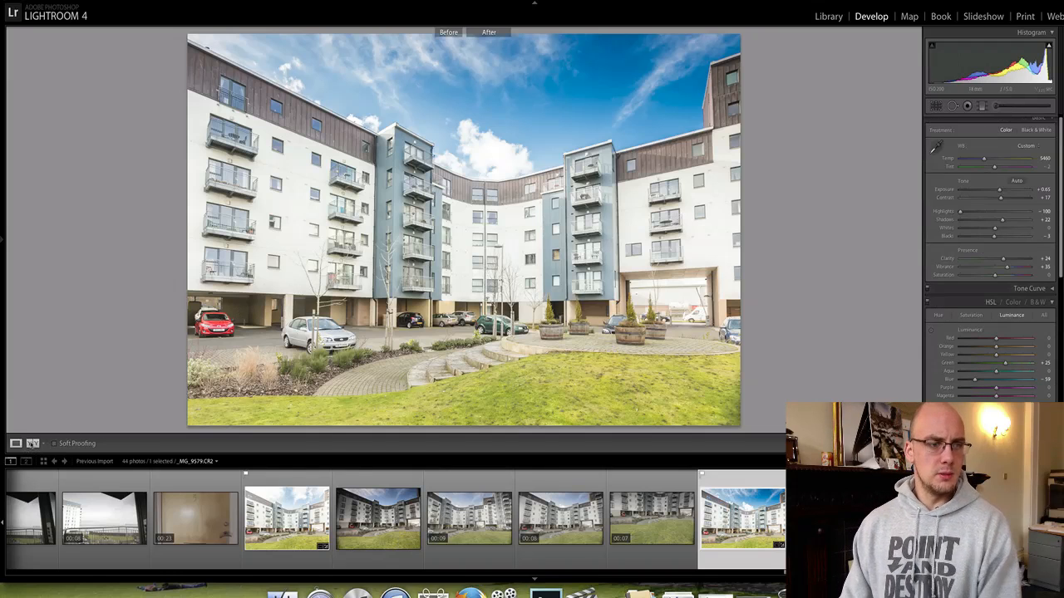
{"action": "key", "text": "y"}
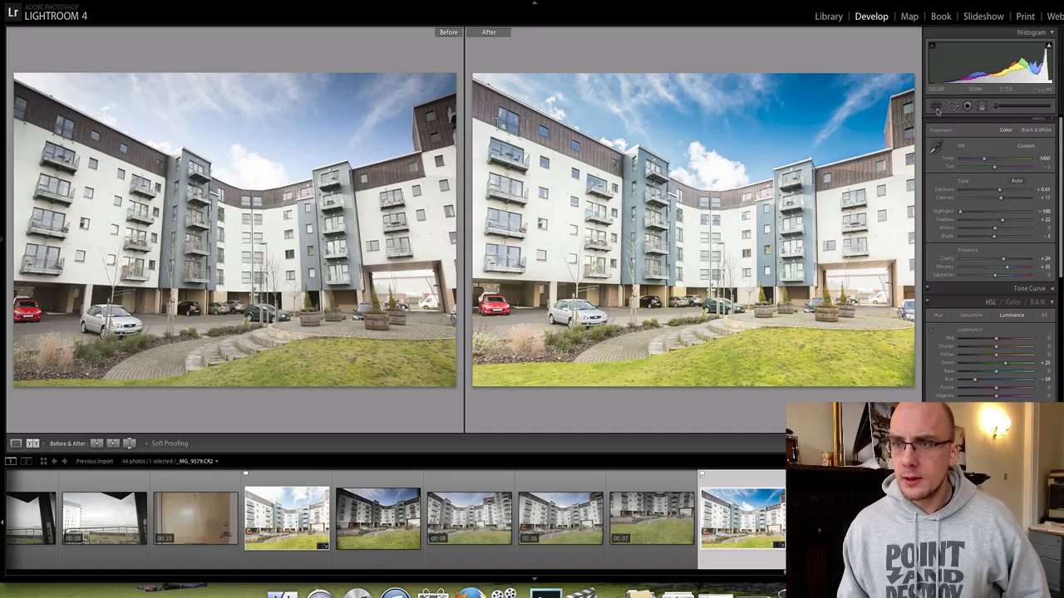
Tint the shadows with a warm split-toning colour (hue 37, saturation 22) and apply the crop.
{"action": "key", "text": "r"}
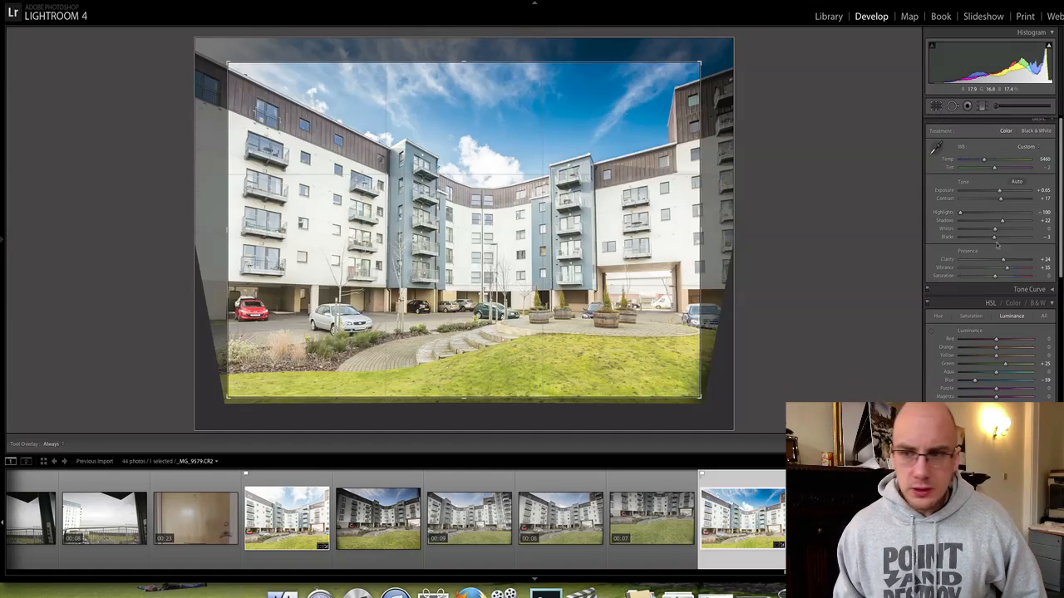
{"action": "scroll", "coordinate": [1003, 303], "scroll_direction": "down", "scroll_amount": 10}
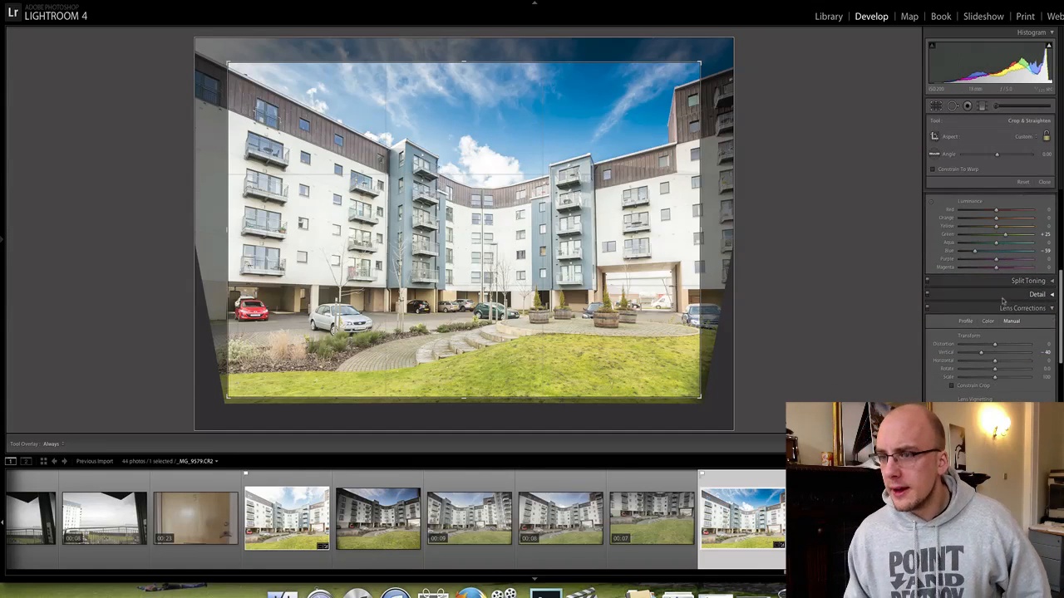
{"action": "left_click", "coordinate": [1042, 279]}
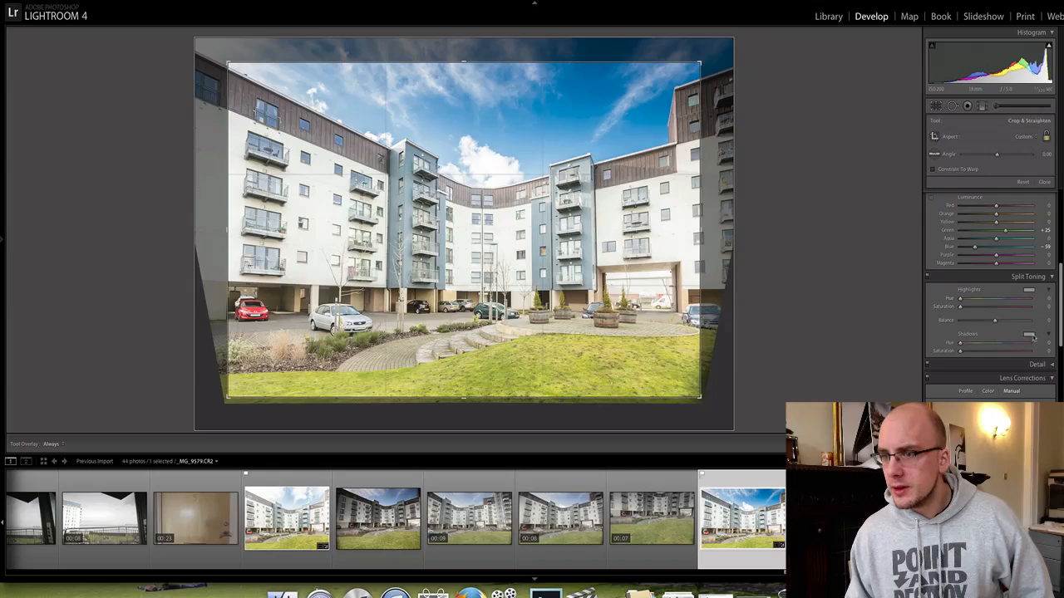
{"action": "left_click", "coordinate": [1028, 334]}
{"action": "left_click", "coordinate": [960, 321]}
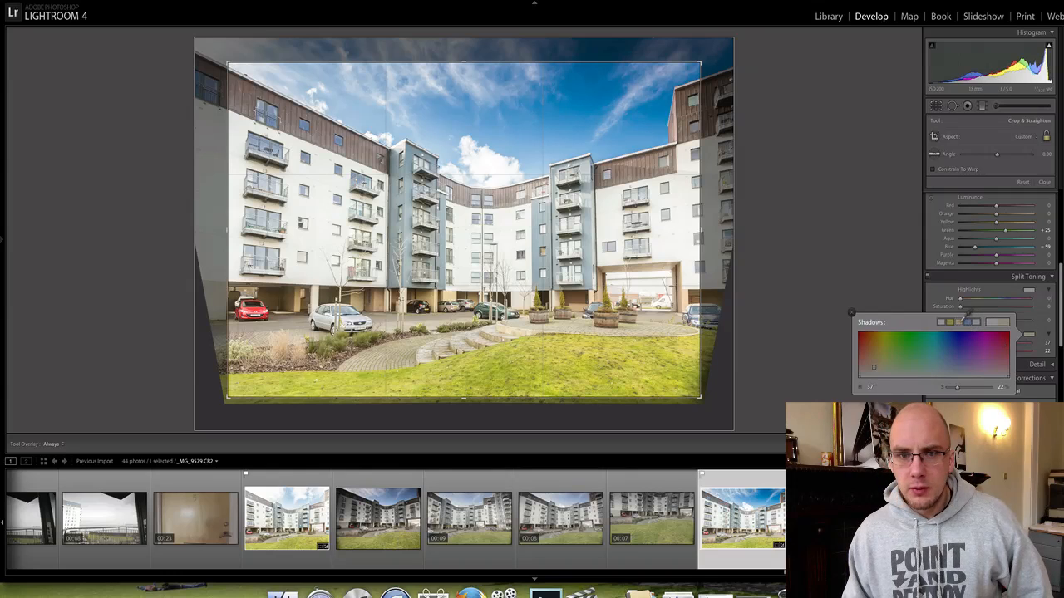
{"action": "key", "text": "Return"}
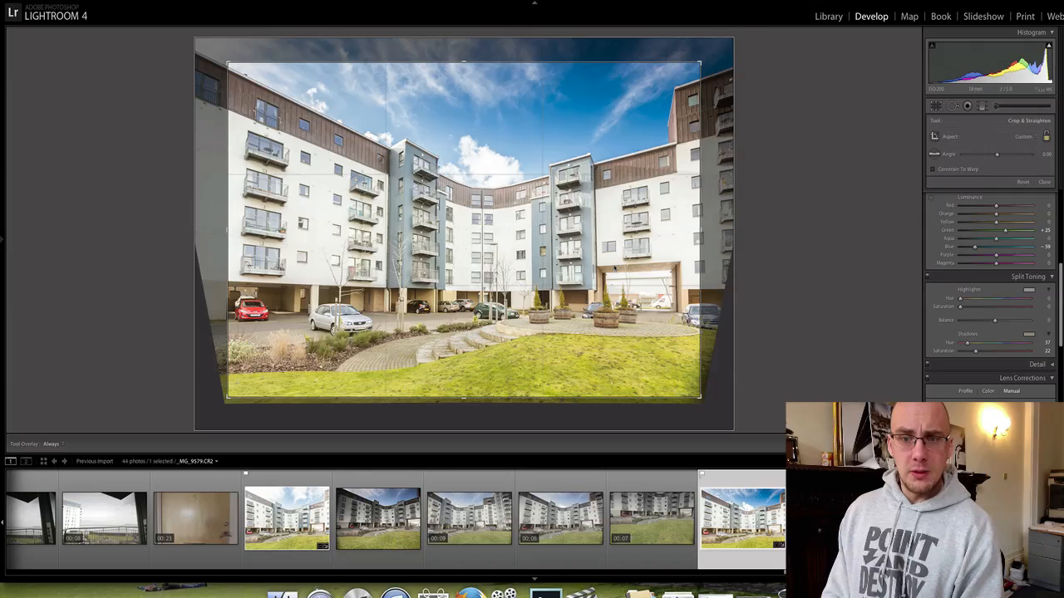
{"action": "key", "text": "Return"}
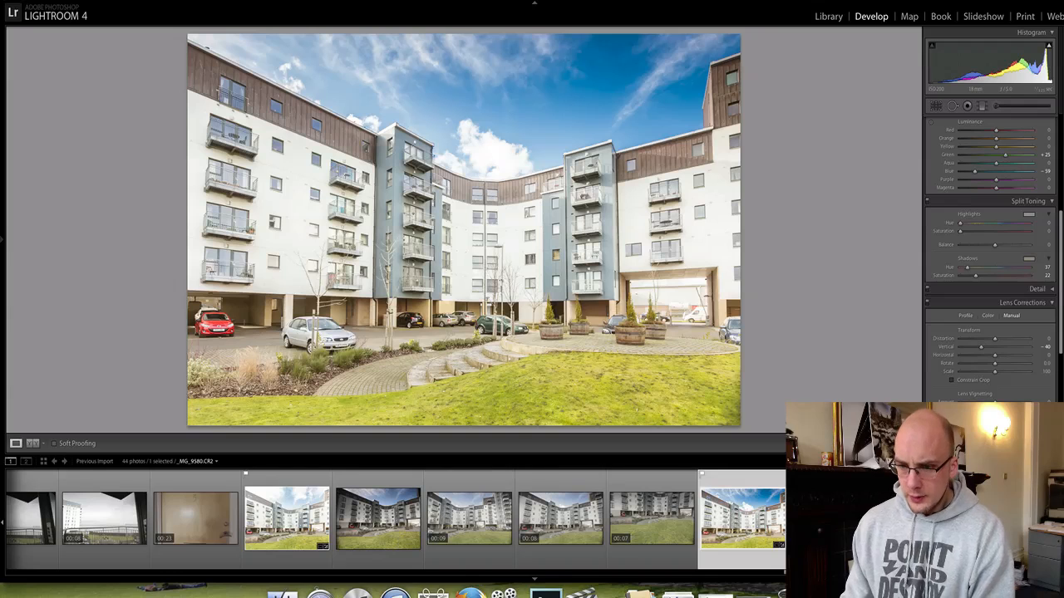
Select both building photos and synchronize the edits onto the second one.
{"action": "key", "text": "Right"}
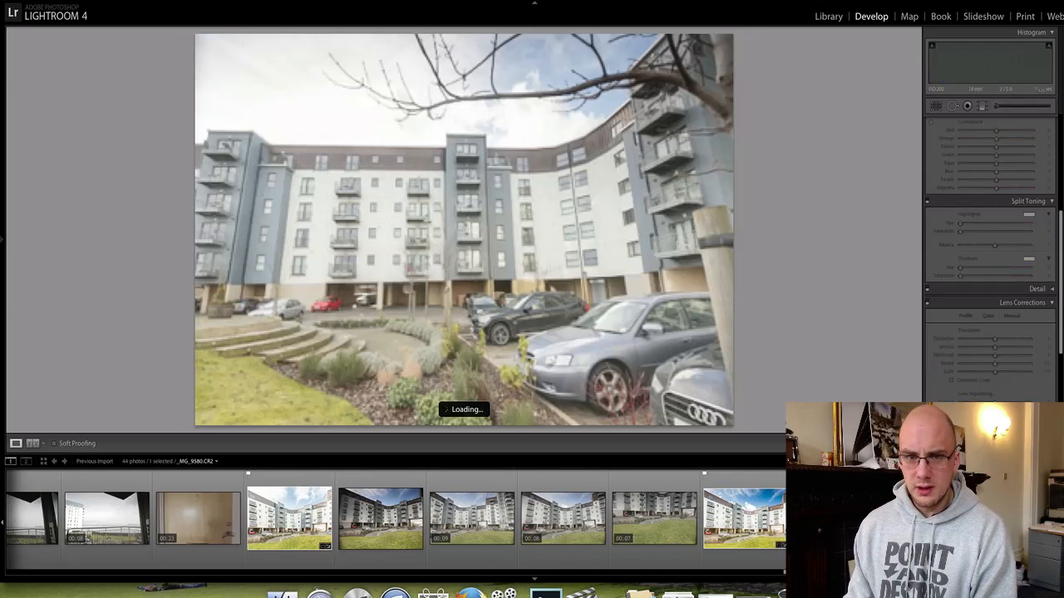
{"action": "key", "text": "shift+Right"}
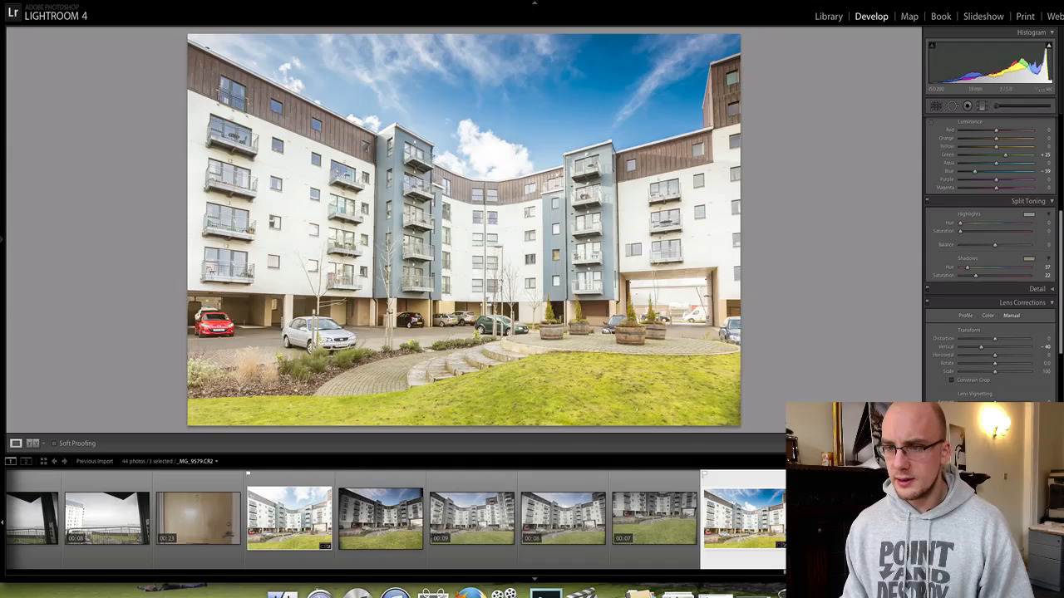
{"action": "key", "text": "super+shift+s"}
{"action": "left_click", "coordinate": [667, 142]}
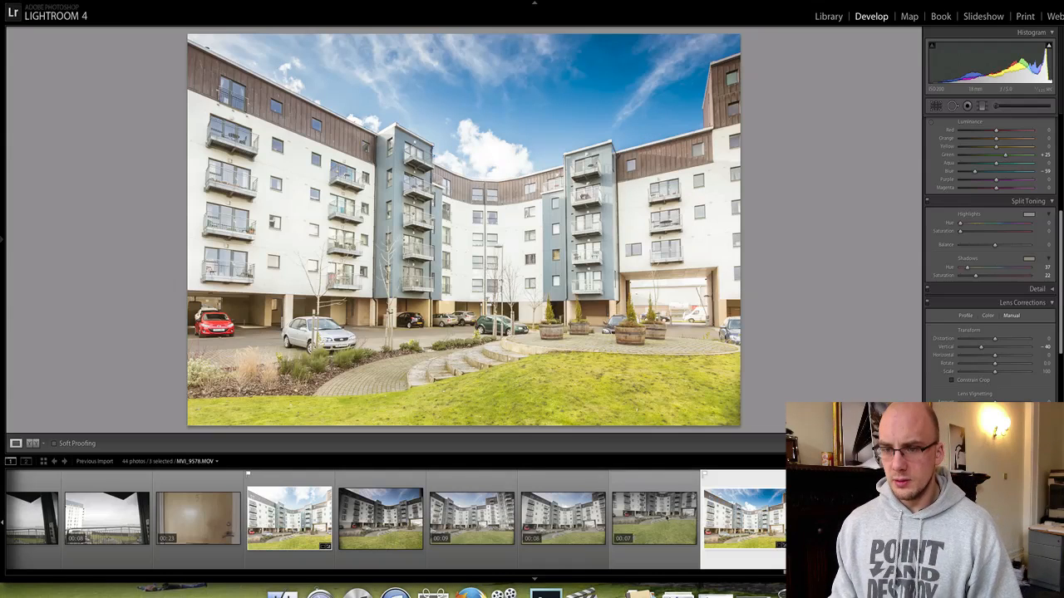
Move through the filmstrip to bathroom photo _MG_9557.
{"action": "left_click", "coordinate": [654, 519]}
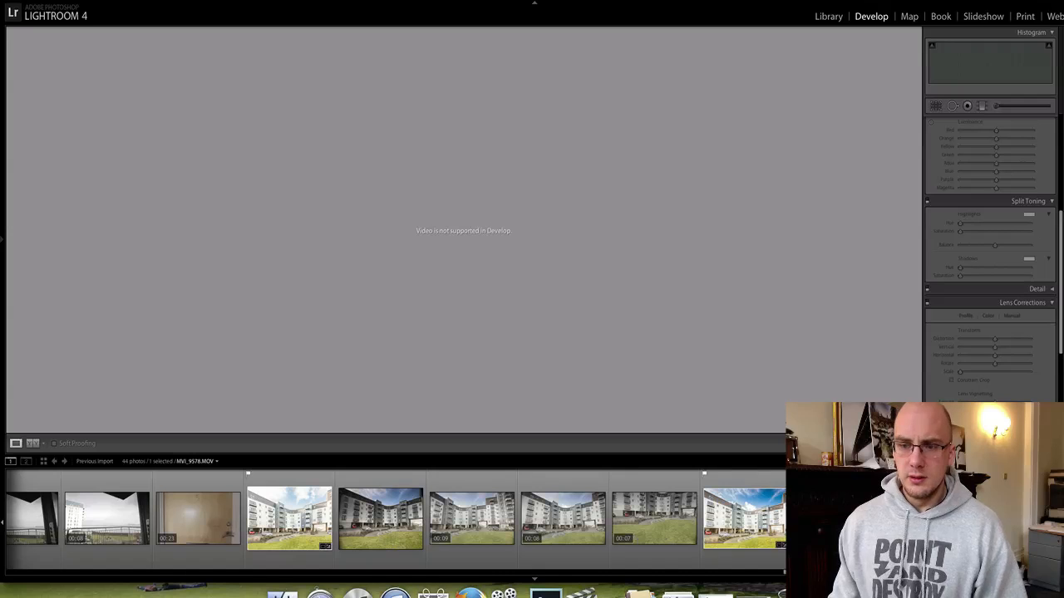
{"action": "key", "text": "Right"}
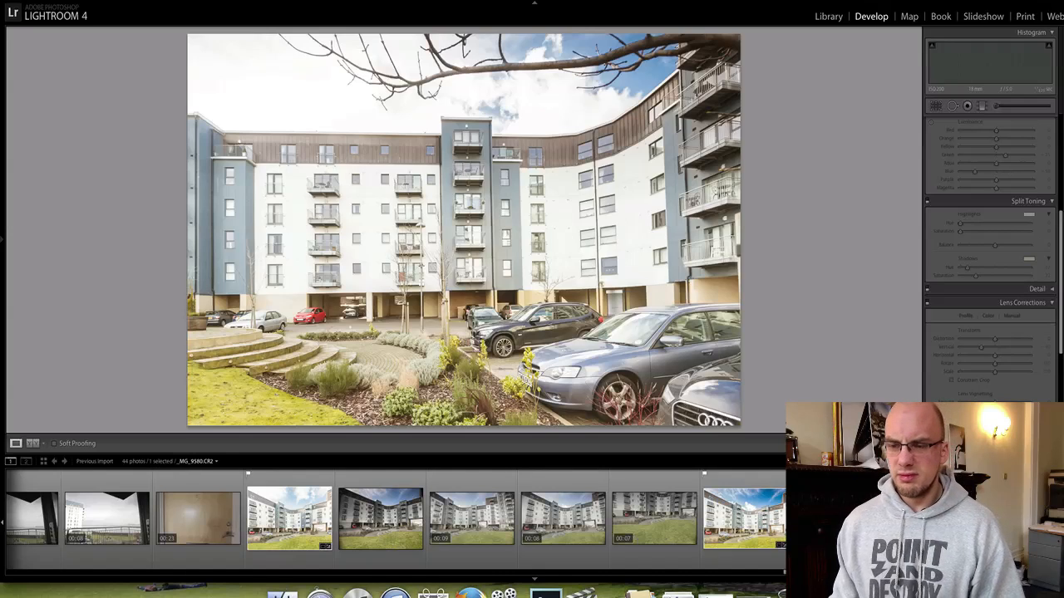
{"action": "key", "text": "Right"}
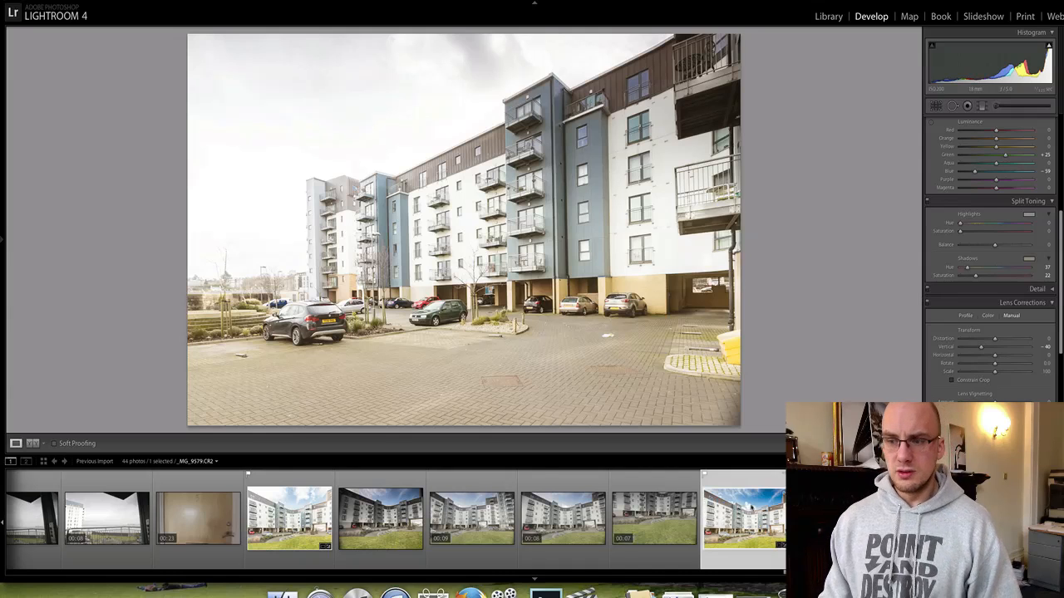
{"action": "left_click", "coordinate": [744, 517]}
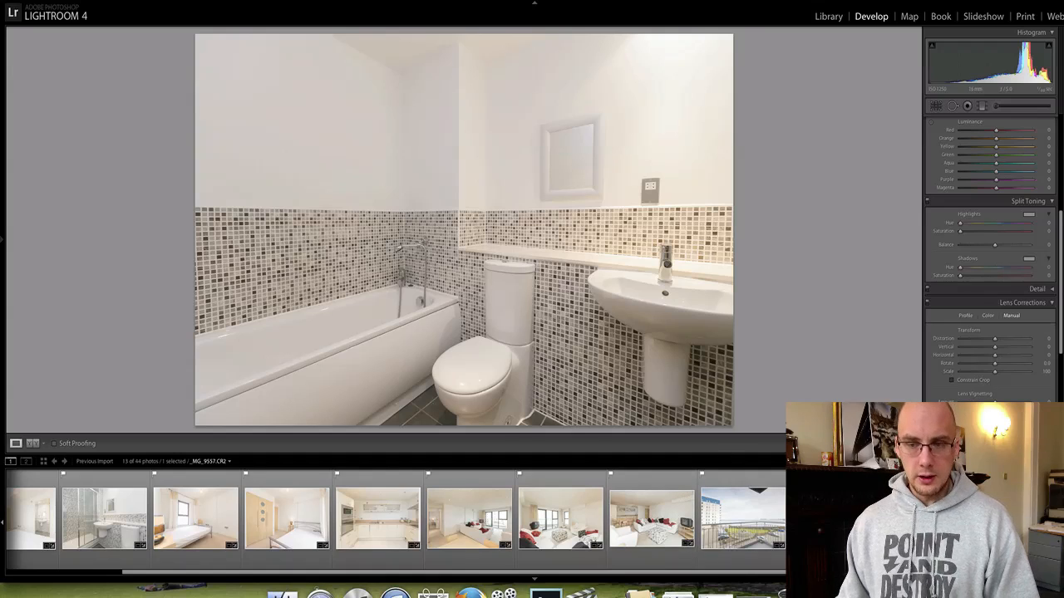
{"action": "key", "text": "super+a"}
{"action": "right_click", "coordinate": [826, 334]}
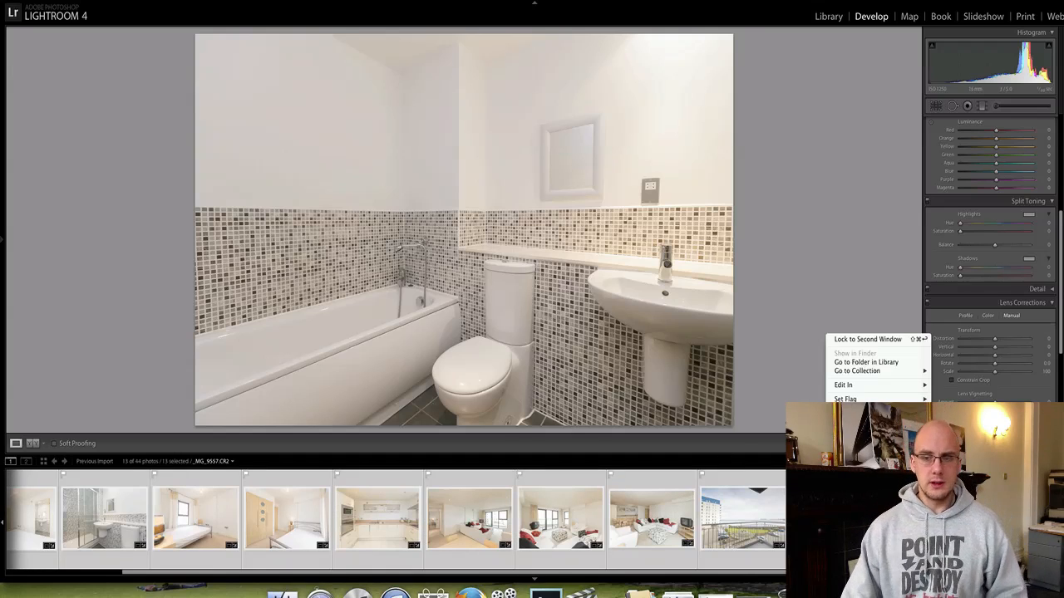
{"action": "left_click", "coordinate": [955, 513]}
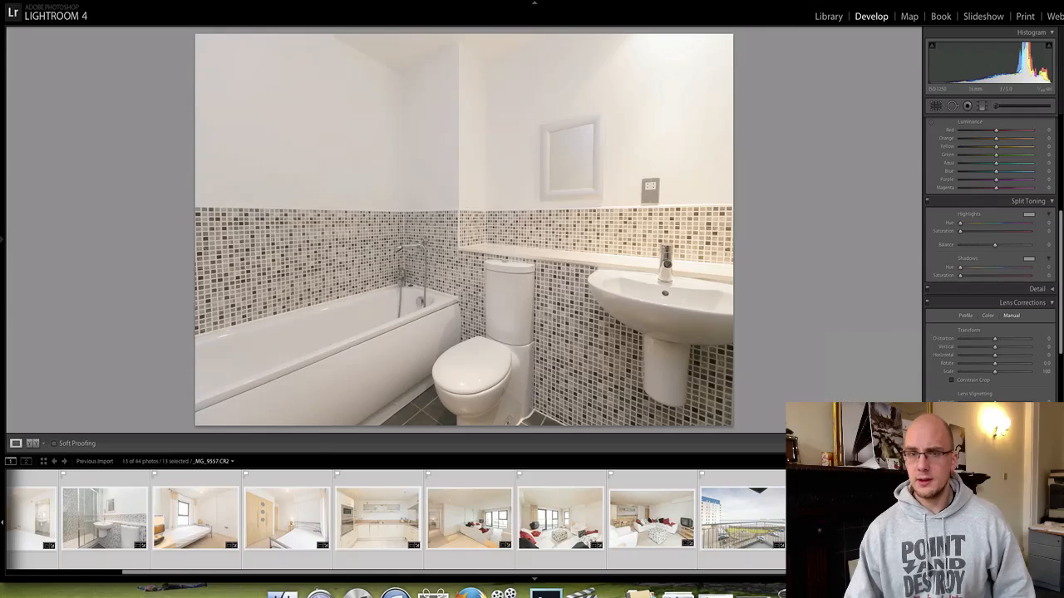
{"action": "triple_click", "coordinate": [698, 75]}
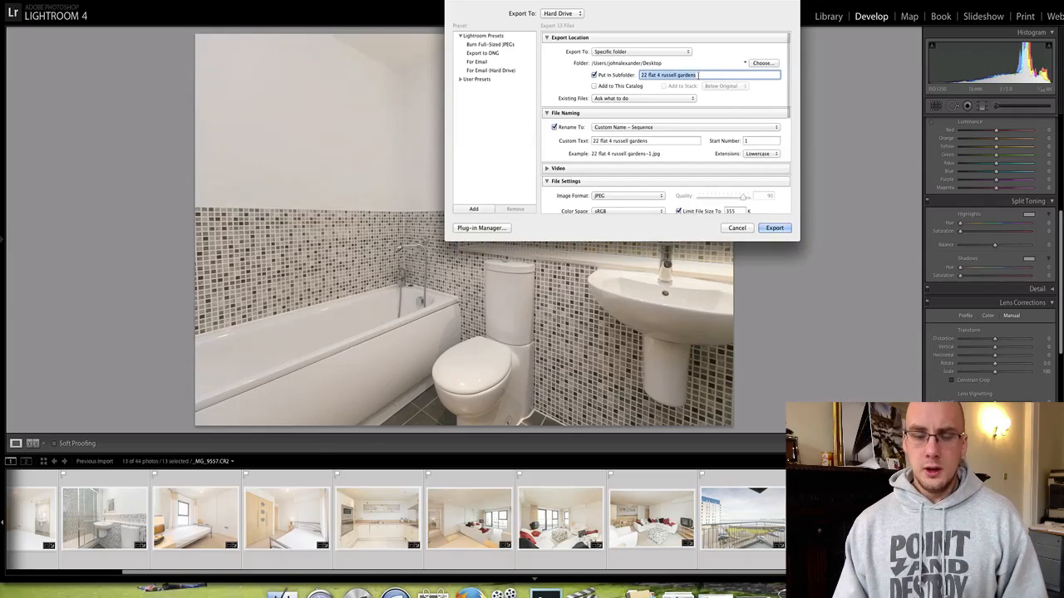
{"action": "key", "text": "Tab"}
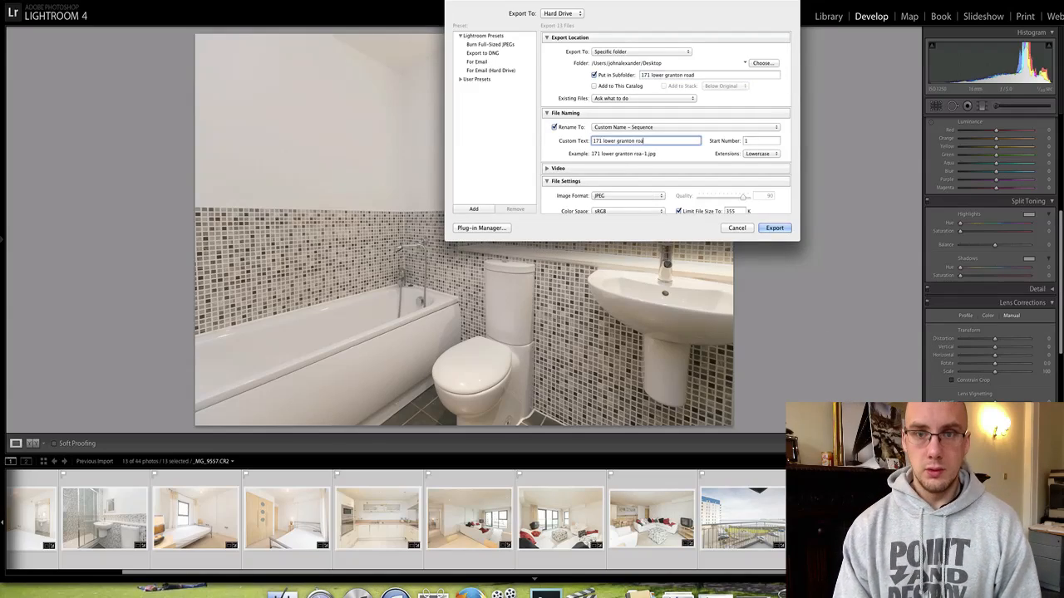
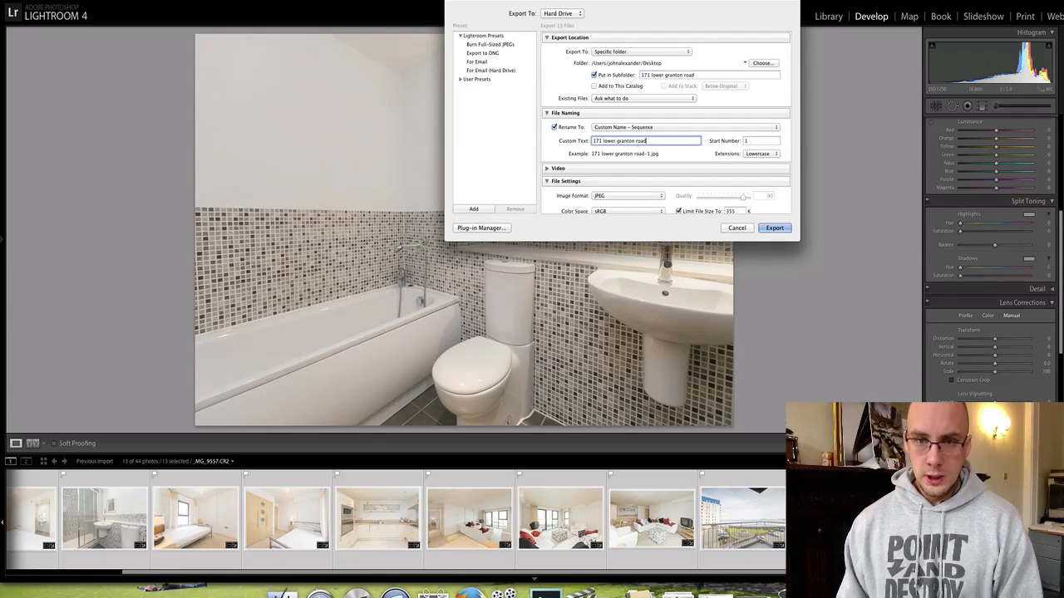
{"action": "scroll", "coordinate": [640, 150], "scroll_direction": "down", "scroll_amount": 1}
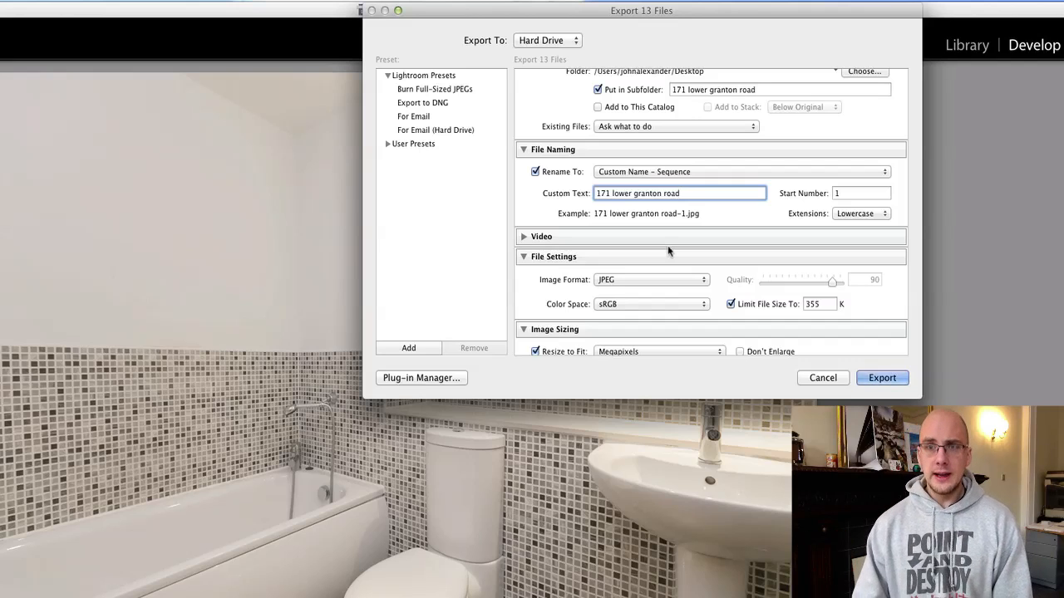
{"action": "scroll", "coordinate": [668, 245], "scroll_direction": "down", "scroll_amount": 3}
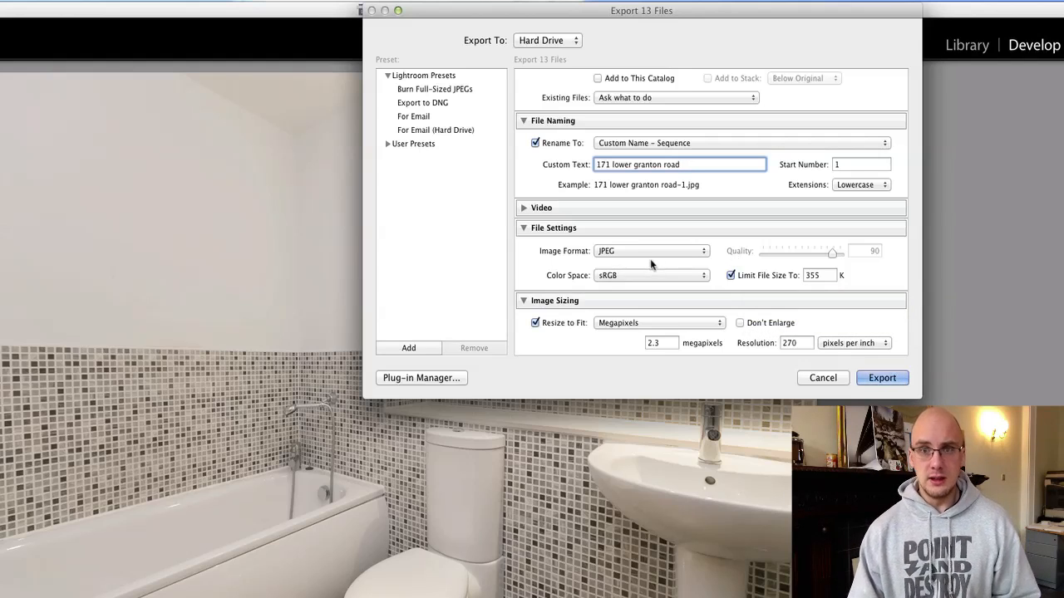
{"action": "scroll", "coordinate": [653, 258], "scroll_direction": "down", "scroll_amount": 2}
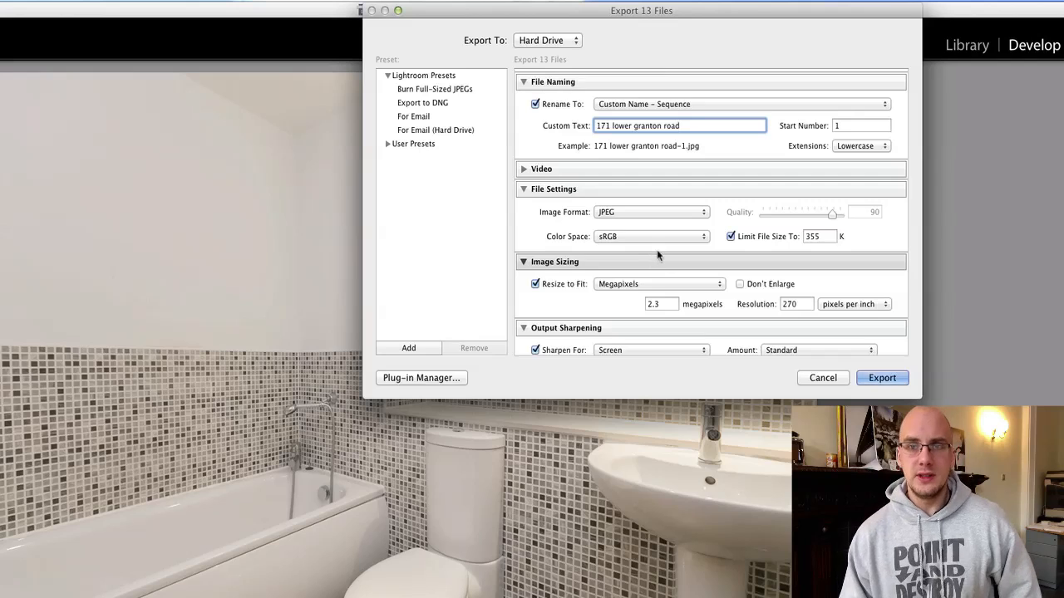
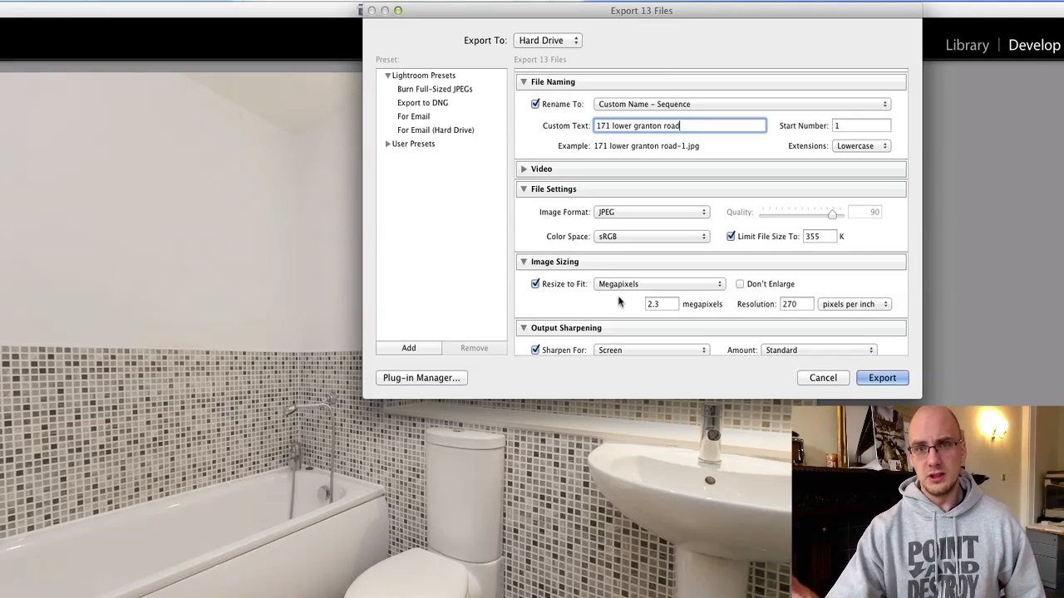
Review the export settings down to Post-Processing and export the 13 JPEGs.
{"action": "scroll", "coordinate": [620, 302], "scroll_direction": "down", "scroll_amount": 5}
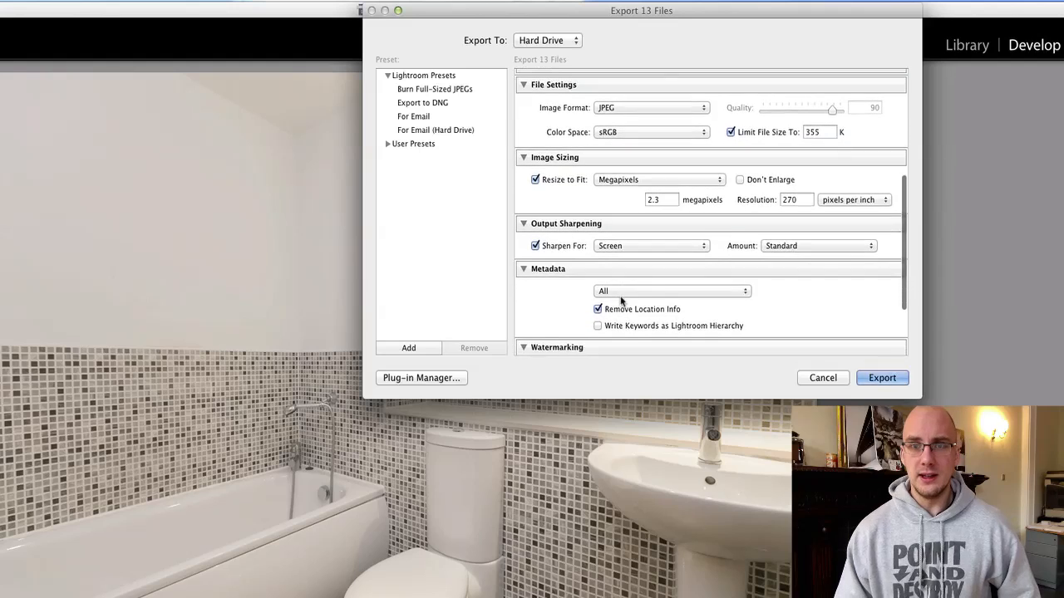
{"action": "scroll", "coordinate": [648, 246], "scroll_direction": "down", "scroll_amount": 4}
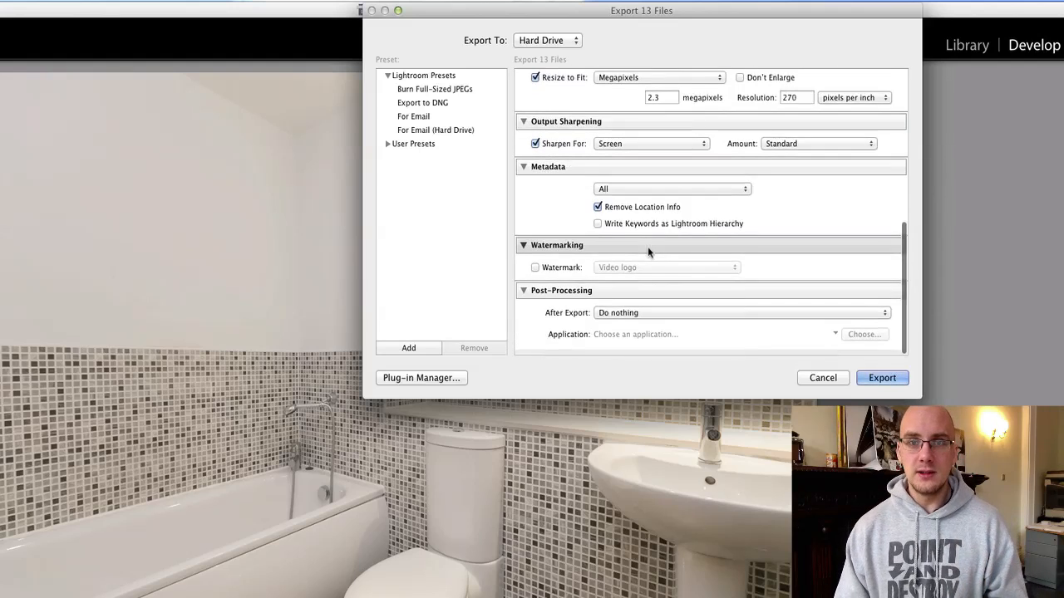
{"action": "left_click", "coordinate": [882, 378]}
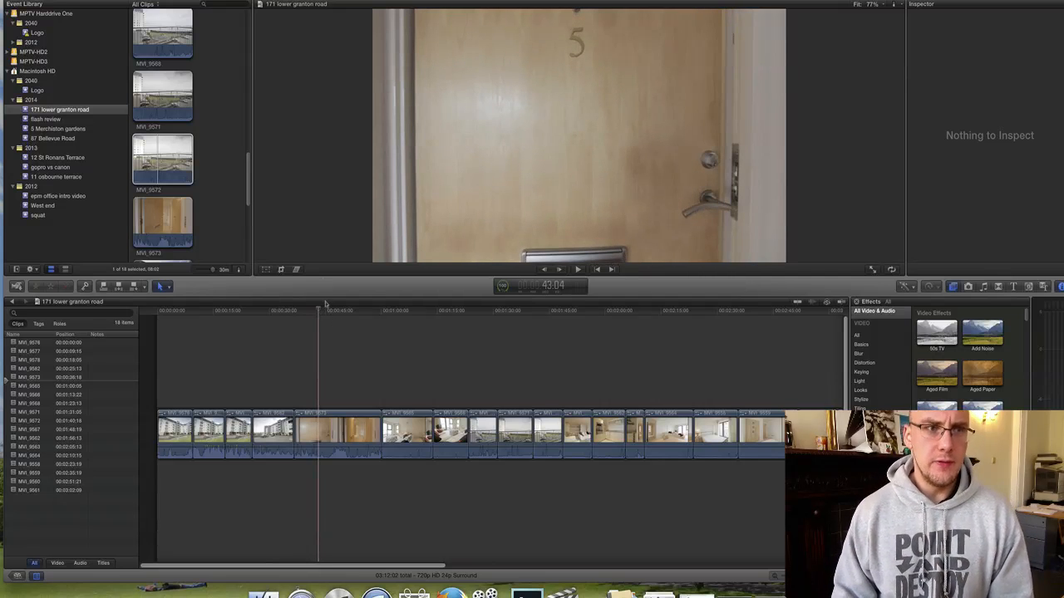
Show the Logo event's clips under 2040 and scroll to the epm logo clips.
{"action": "left_click", "coordinate": [345, 375]}
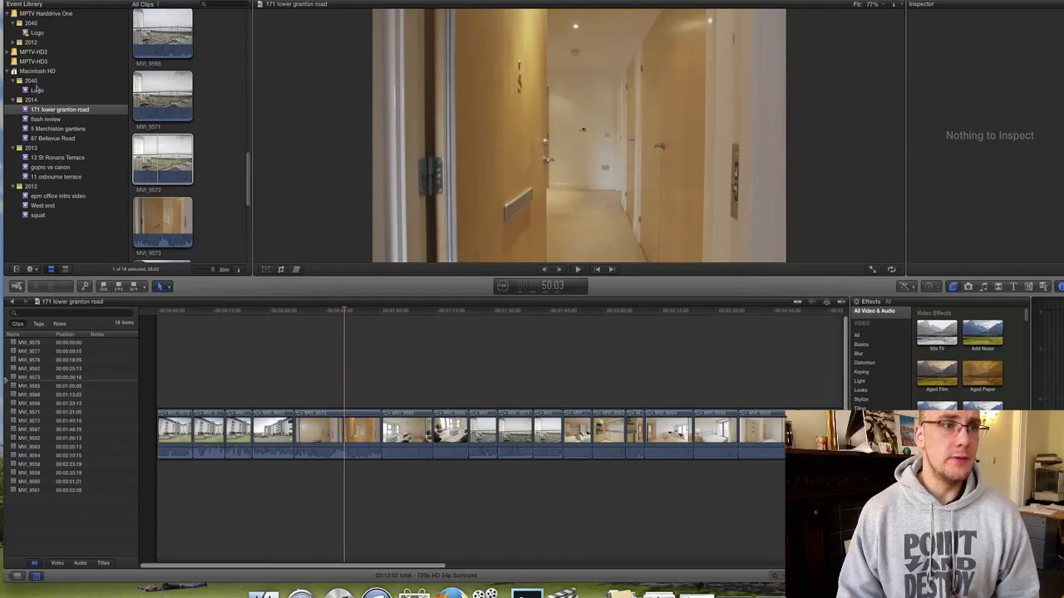
{"action": "left_click", "coordinate": [35, 98]}
{"action": "left_click", "coordinate": [36, 90]}
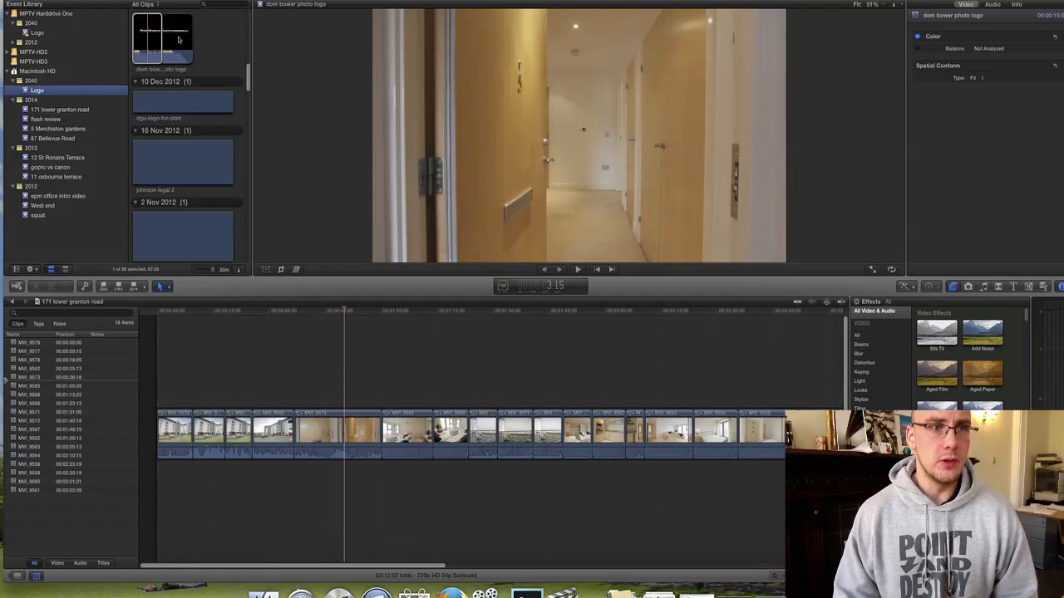
{"action": "scroll", "coordinate": [190, 70], "scroll_direction": "down", "scroll_amount": 3}
{"action": "scroll", "coordinate": [190, 70], "scroll_direction": "down", "scroll_amount": 15}
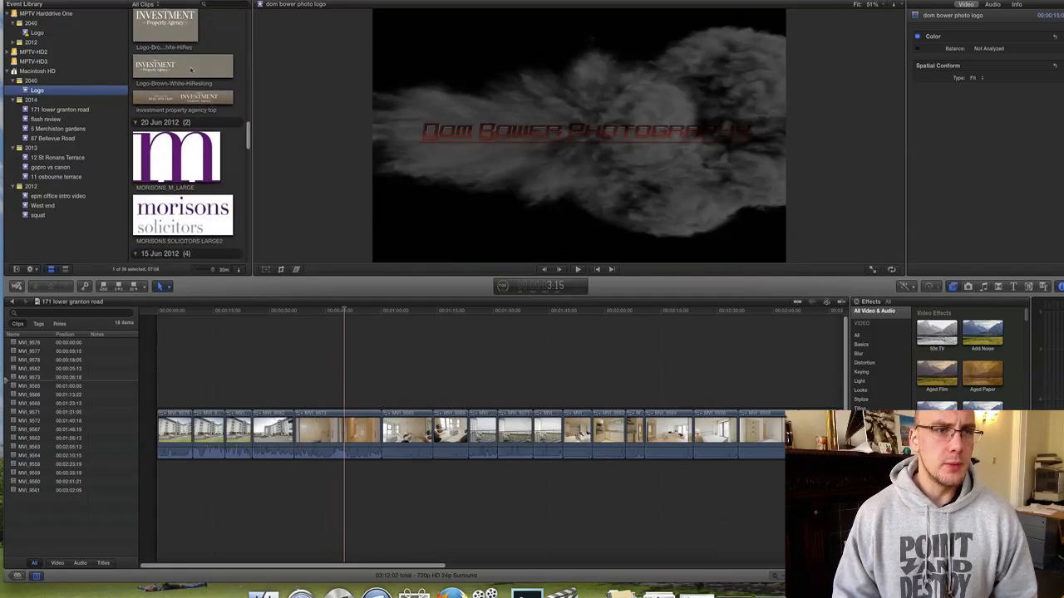
{"action": "scroll", "coordinate": [191, 71], "scroll_direction": "up", "scroll_amount": 2}
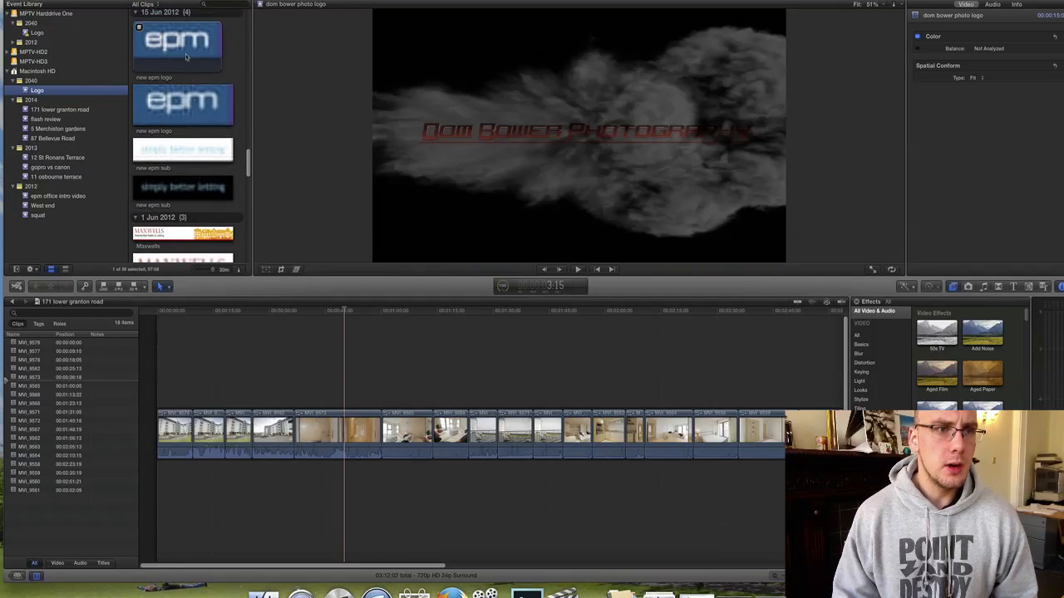
Place the new epm logo clip above the walkthrough footage in the timeline.
{"action": "left_click_drag", "start_coordinate": [186, 56], "coordinate": [328, 387]}
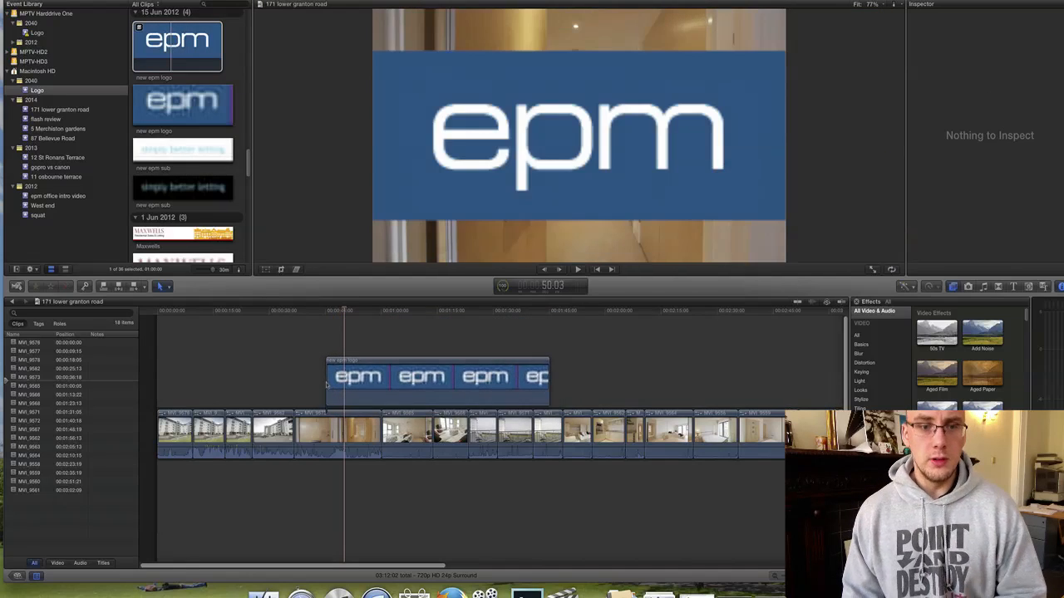
{"action": "left_click", "coordinate": [322, 427]}
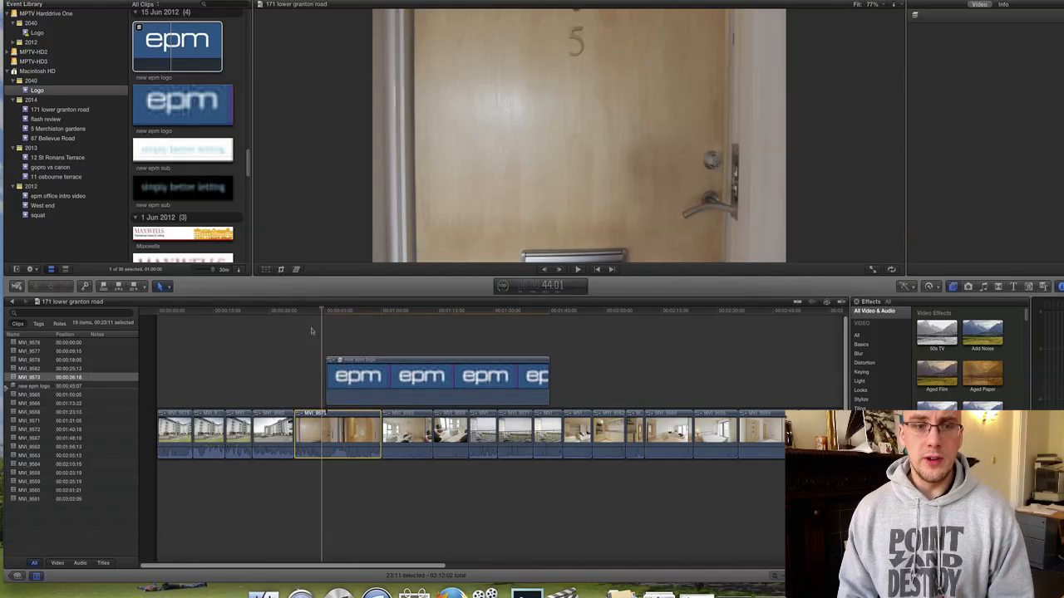
{"action": "left_click", "coordinate": [349, 310]}
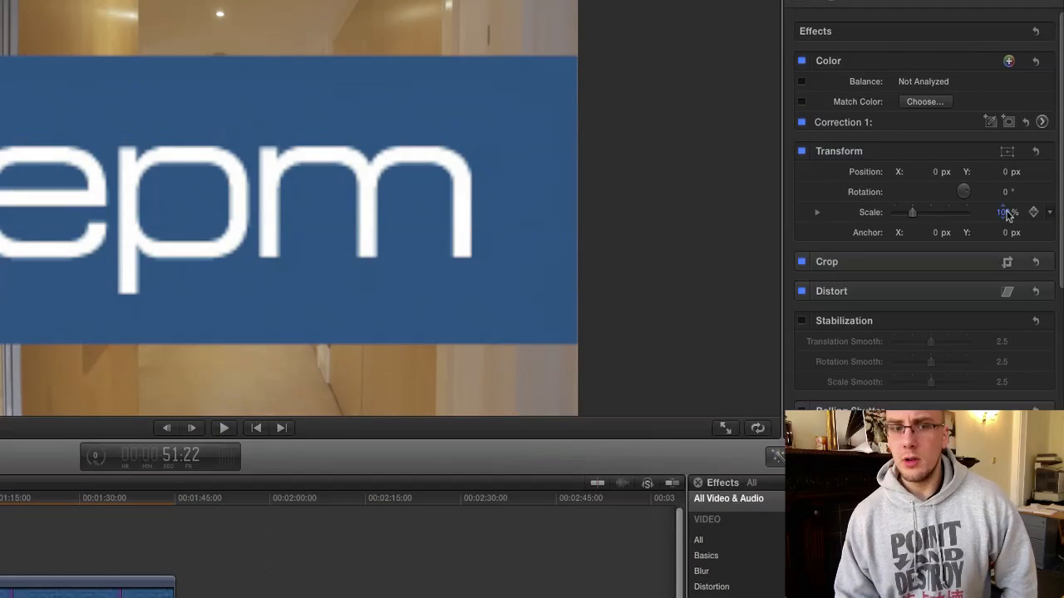
Scale the logo to 14% and position it top-left at −502.2, 302.0 px.
{"action": "left_click", "coordinate": [79, 592]}
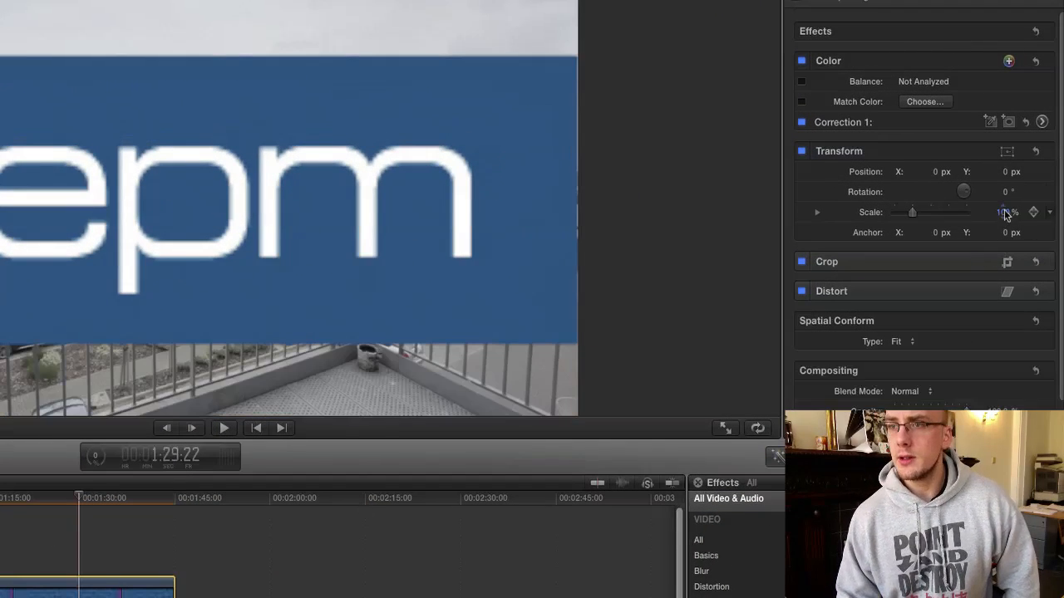
{"action": "left_click_drag", "start_coordinate": [1005, 215], "coordinate": [947, 215]}
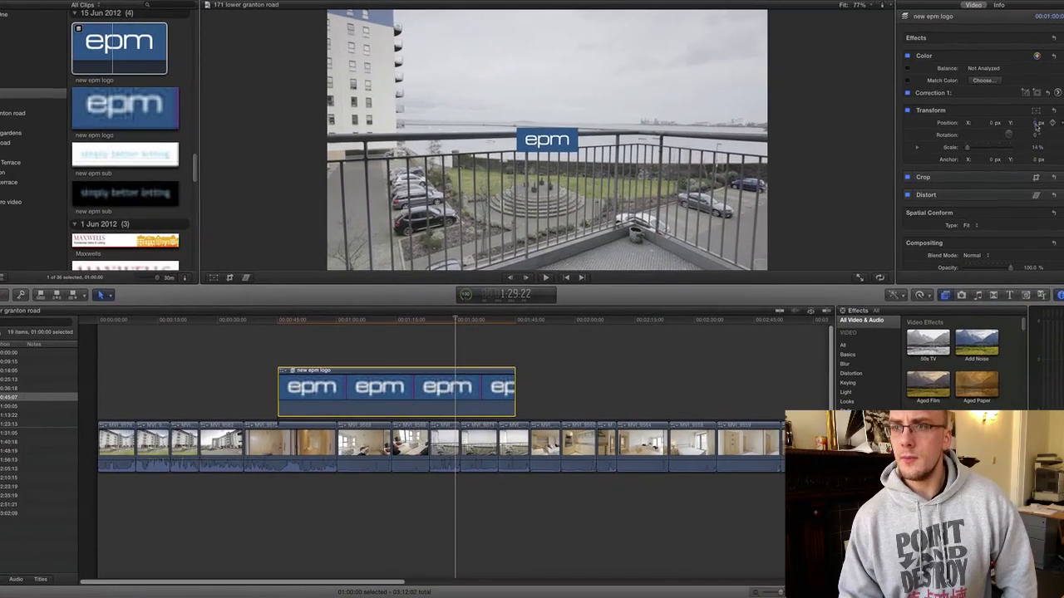
{"action": "left_click_drag", "start_coordinate": [1038, 124], "coordinate": [1037, 98]}
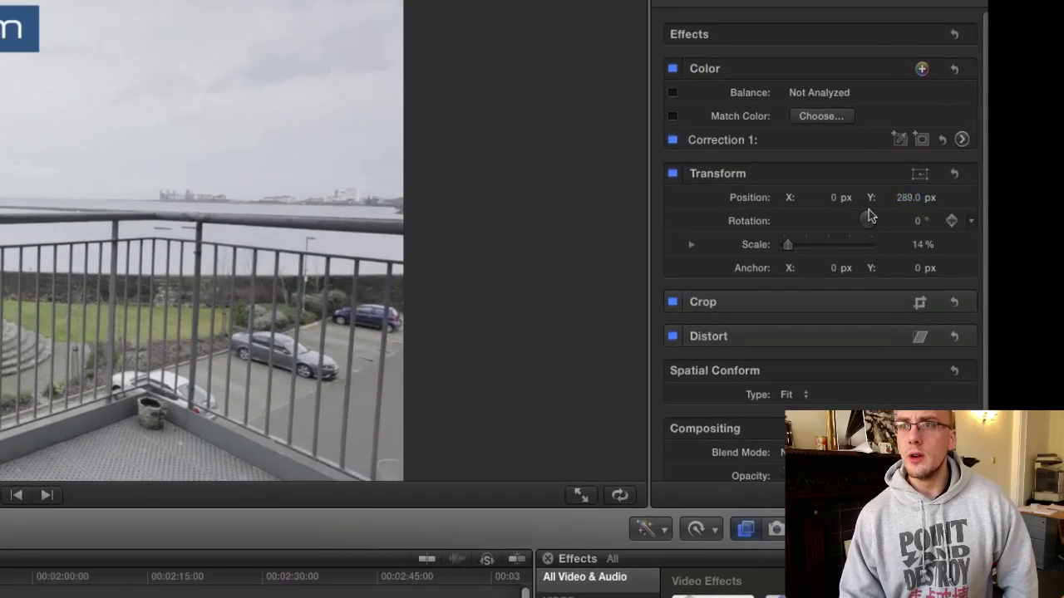
{"action": "left_click_drag", "start_coordinate": [992, 125], "coordinate": [989, 124]}
{"action": "mouse_move", "coordinate": [832, 199]}
{"action": "left_mouse_down"}
{"action": "mouse_move", "coordinate": [821, 202]}
{"action": "mouse_move", "coordinate": [830, 199]}
{"action": "left_mouse_up"}
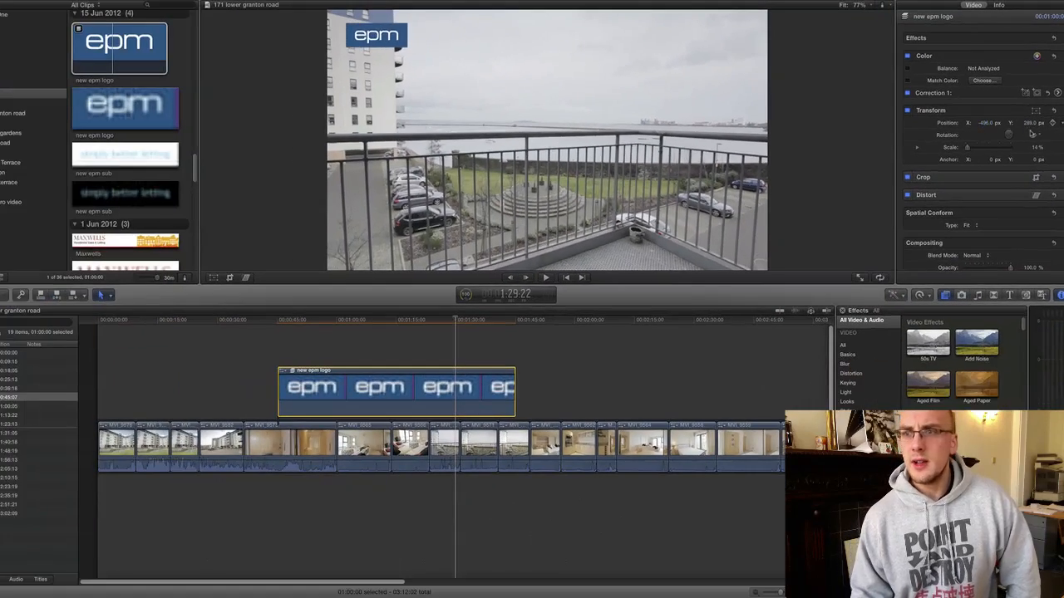
{"action": "left_click_drag", "start_coordinate": [1031, 125], "coordinate": [988, 125]}
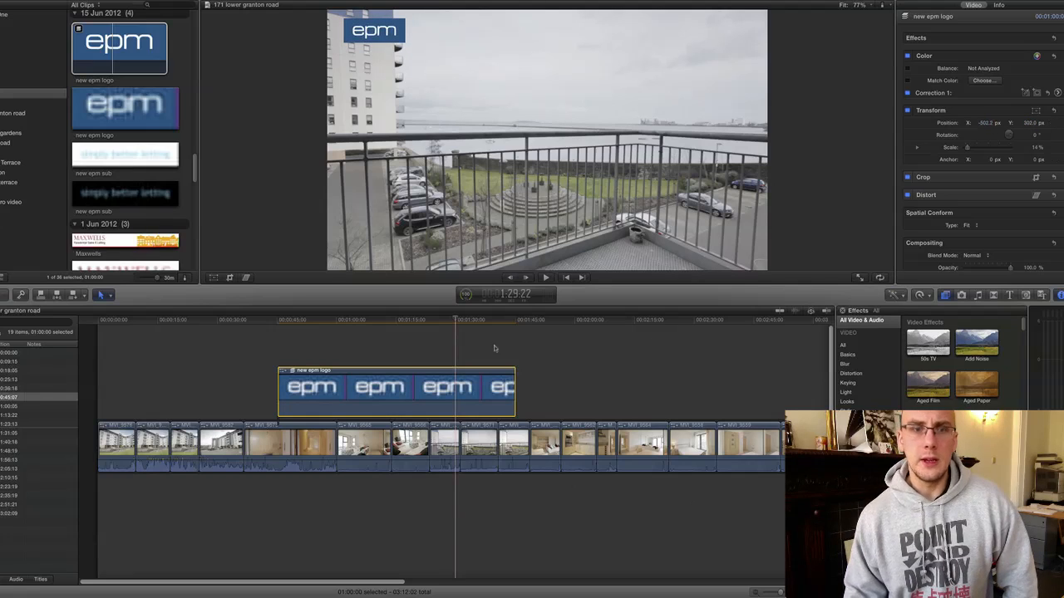
{"action": "left_click", "coordinate": [313, 323]}
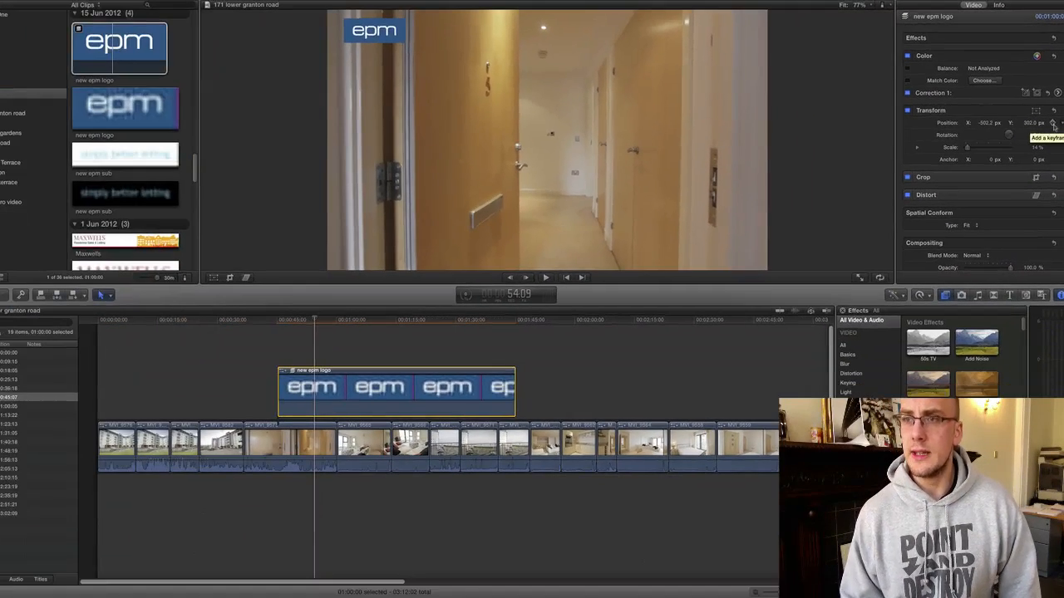
Keyframe the logo's position, then raise it above the frame at an earlier point.
{"action": "left_click", "coordinate": [978, 222]}
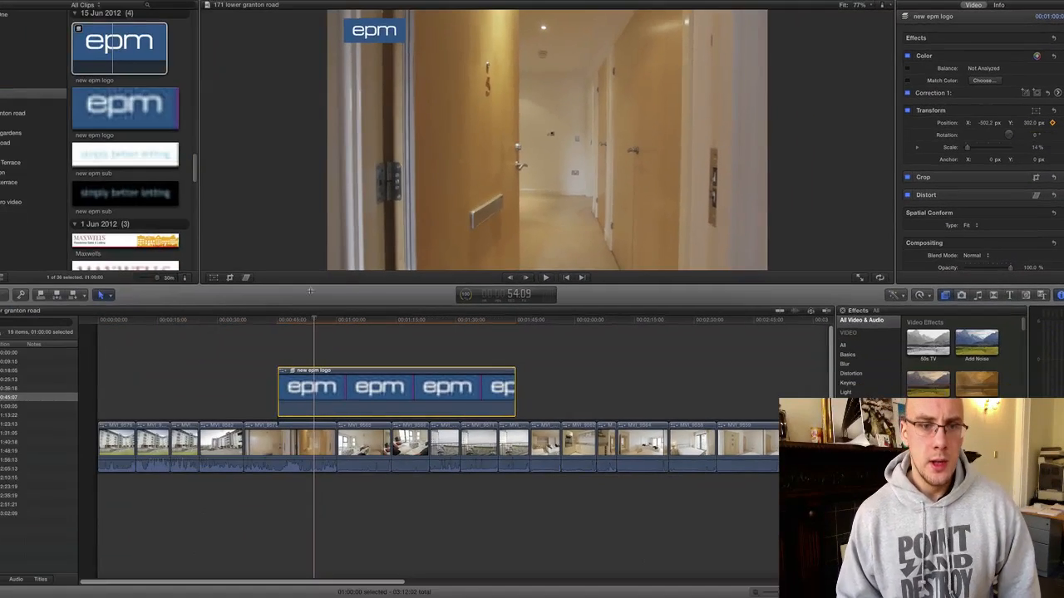
{"action": "left_click", "coordinate": [290, 322]}
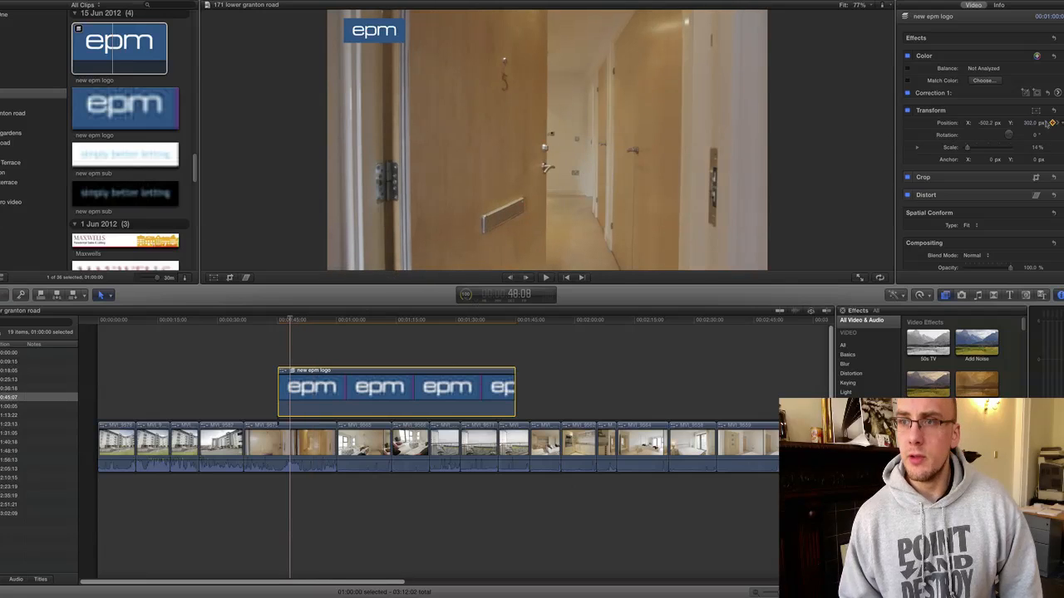
{"action": "left_click", "coordinate": [1030, 123]}
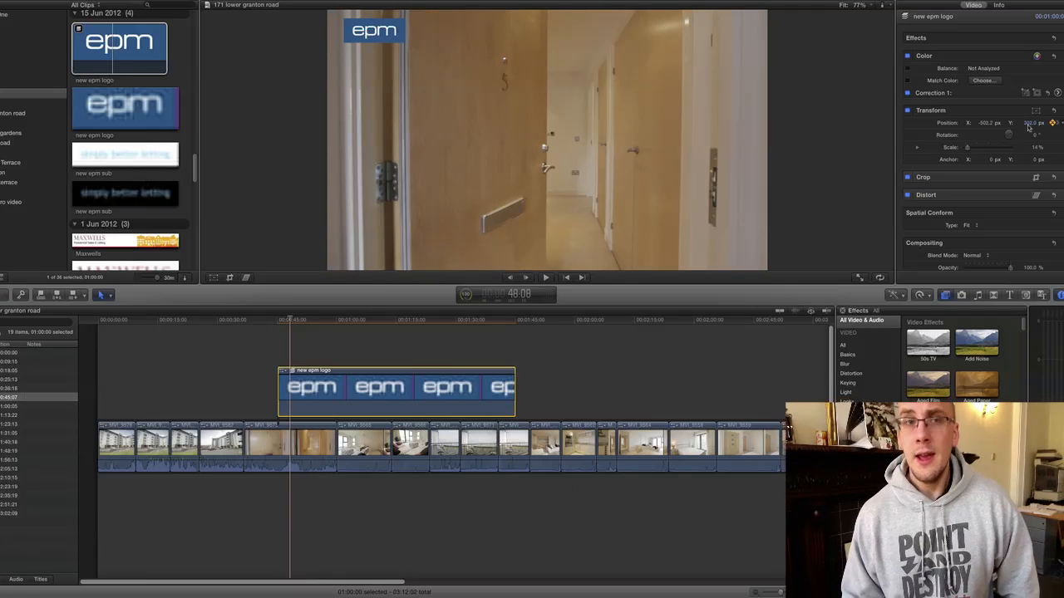
{"action": "left_click_drag", "start_coordinate": [1031, 125], "coordinate": [1040, 108]}
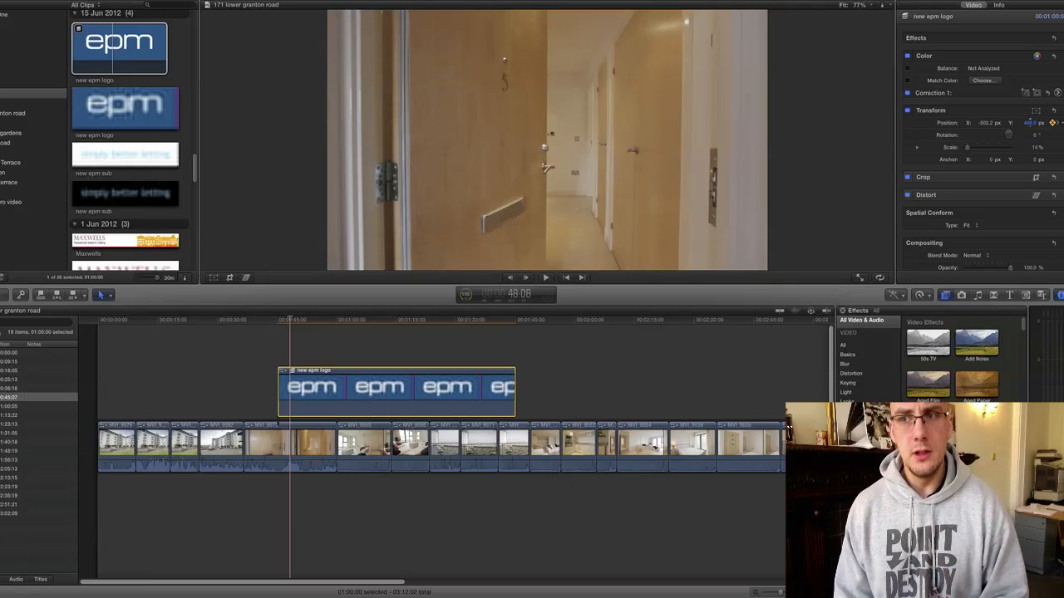
Show the video animation lanes, adjust the keyframe timing and replay the logo slide-in.
{"action": "left_click", "coordinate": [281, 373]}
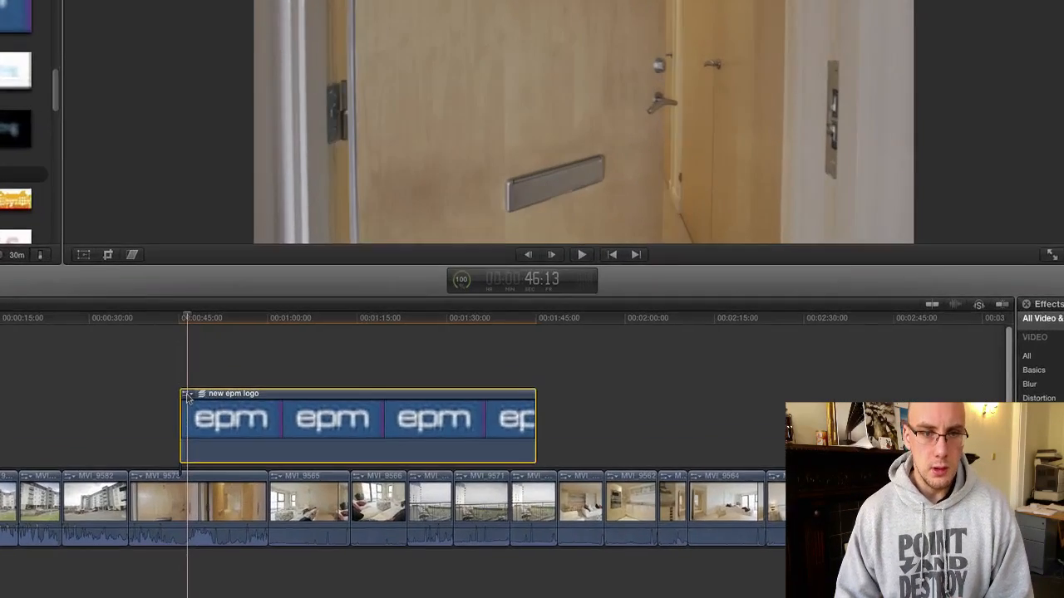
{"action": "left_click", "coordinate": [280, 372]}
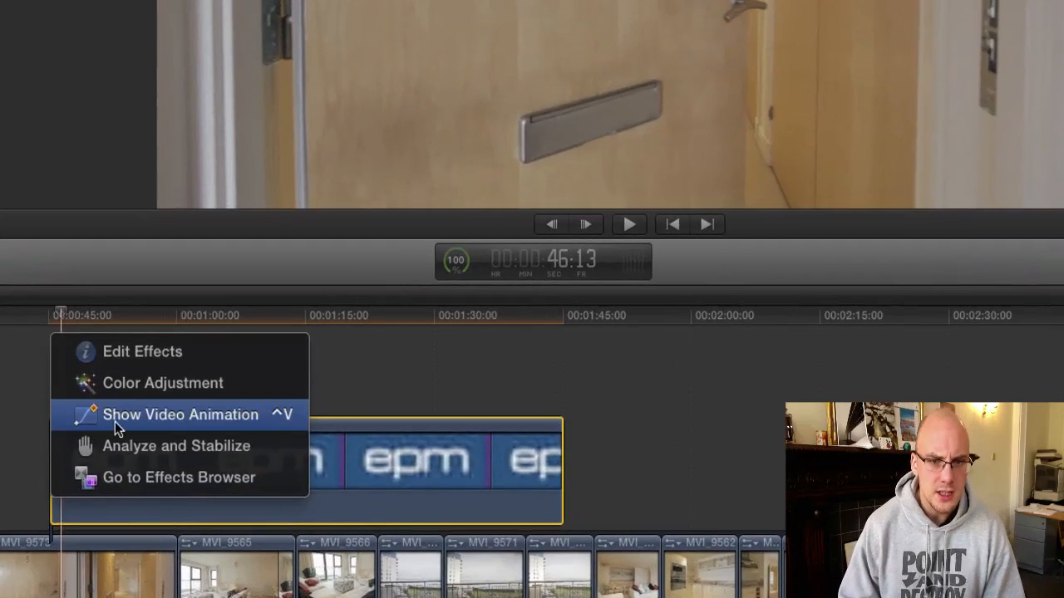
{"action": "left_click", "coordinate": [114, 421]}
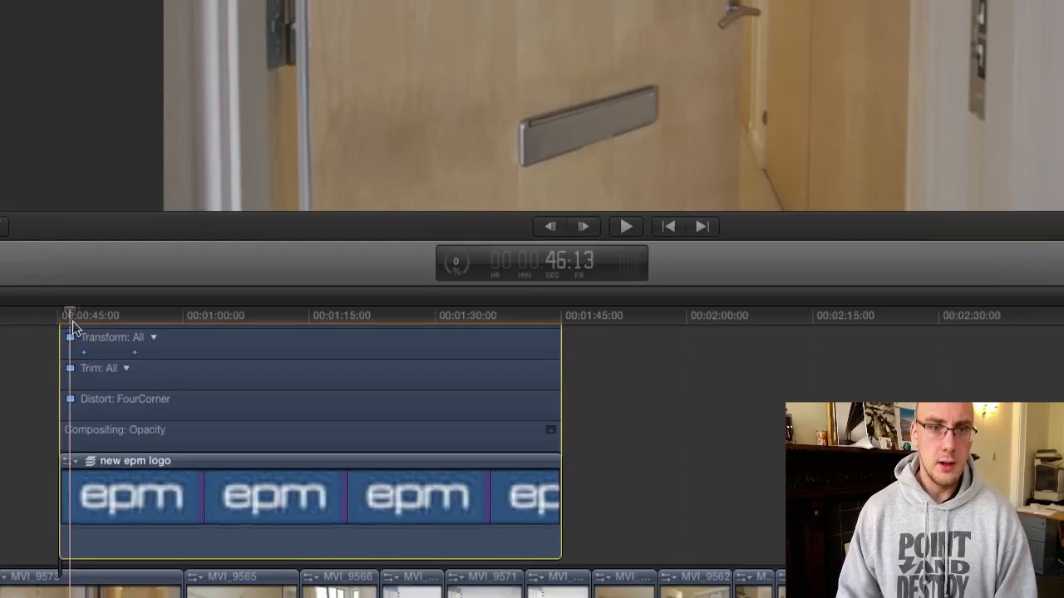
{"action": "key", "text": "space"}
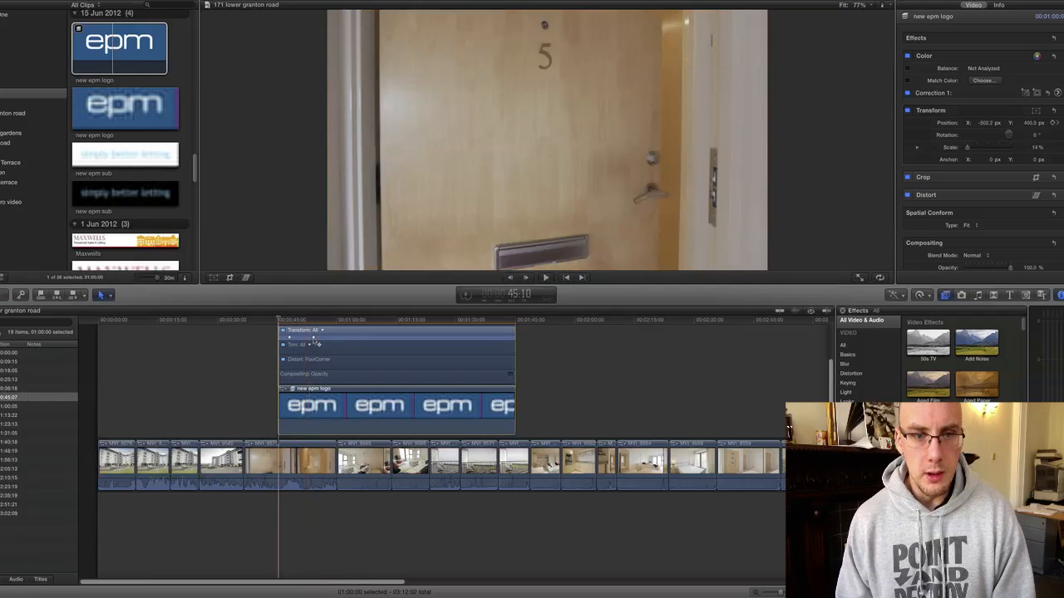
{"action": "left_click", "coordinate": [307, 337]}
{"action": "left_click_drag", "start_coordinate": [307, 336], "coordinate": [307, 340]}
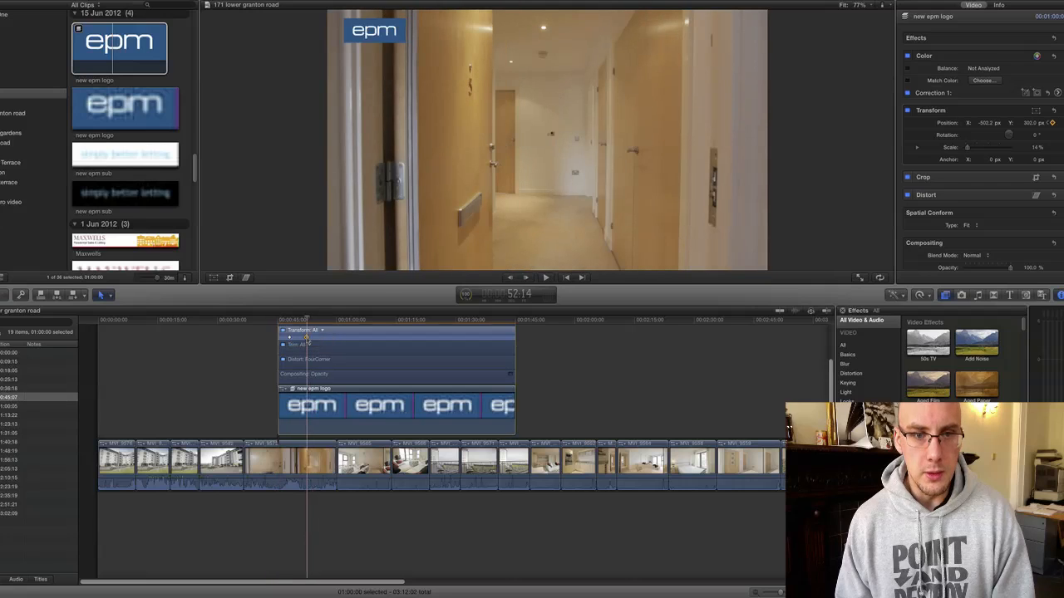
{"action": "left_click", "coordinate": [289, 320]}
{"action": "key", "text": "space"}
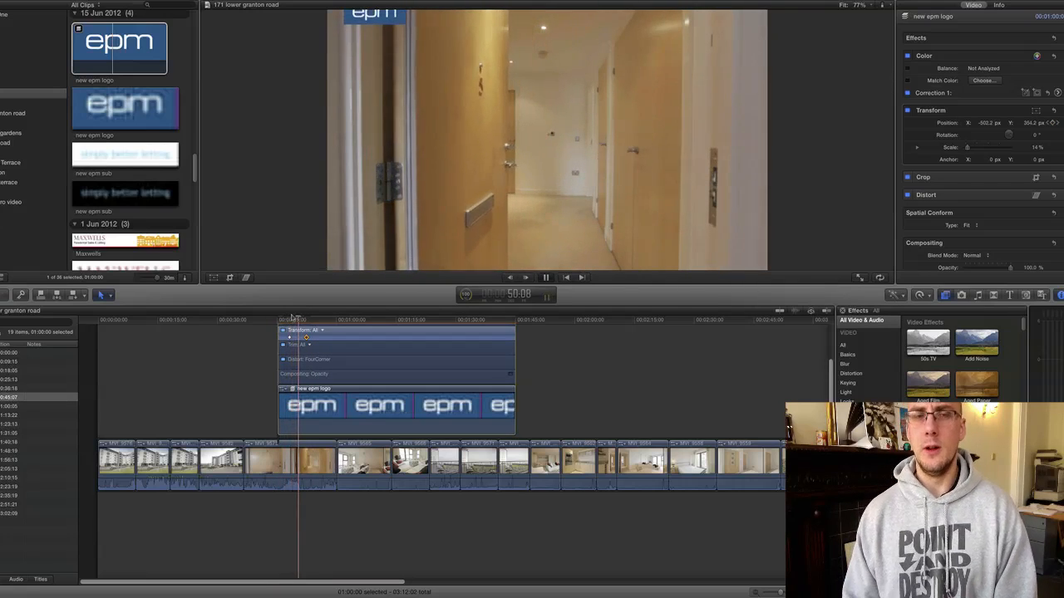
{"action": "key", "text": "space"}
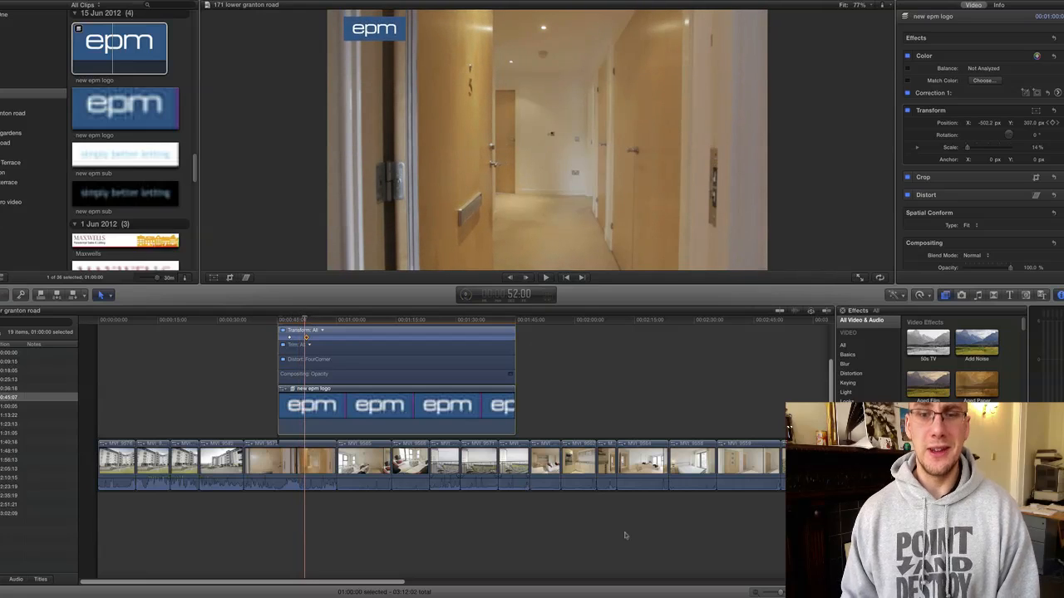
{"action": "left_click_drag", "start_coordinate": [773, 595], "coordinate": [766, 594]}
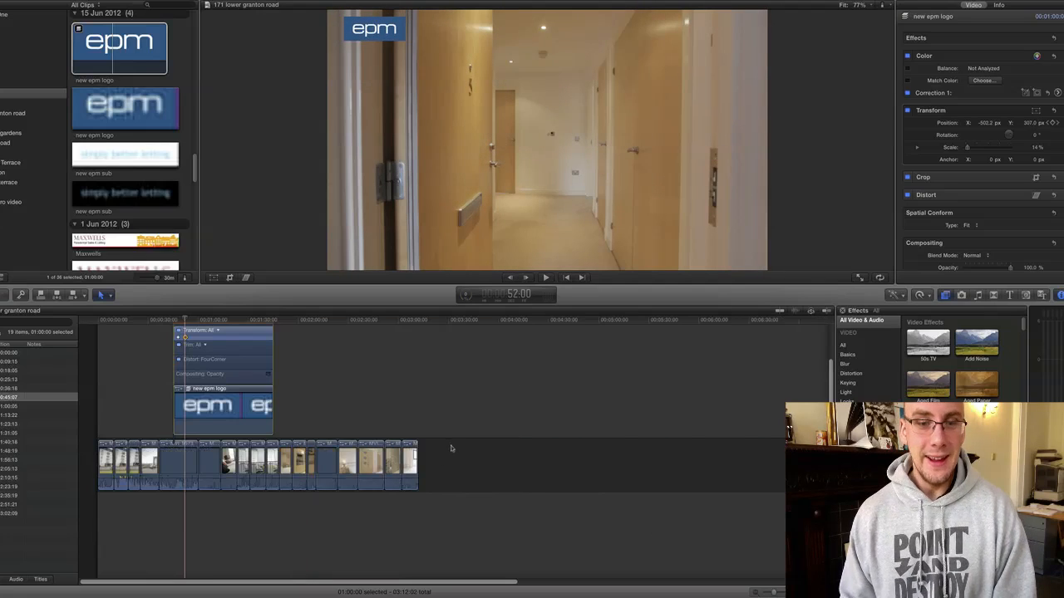
Select the walkthrough clips to view their audio settings, then clear the selection.
{"action": "left_click_drag", "start_coordinate": [482, 453], "coordinate": [99, 479]}
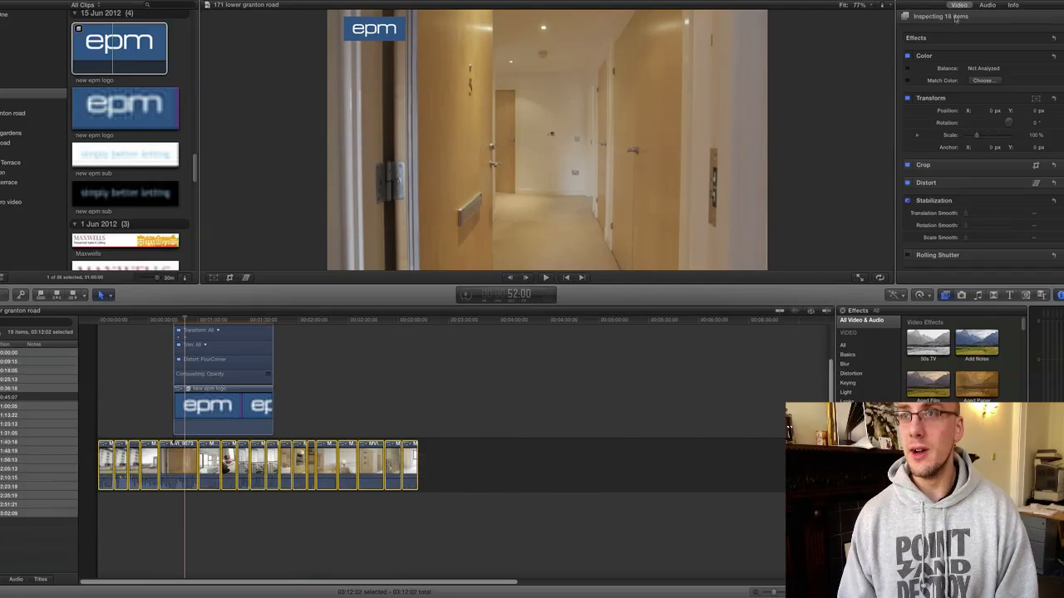
{"action": "left_click", "coordinate": [988, 5]}
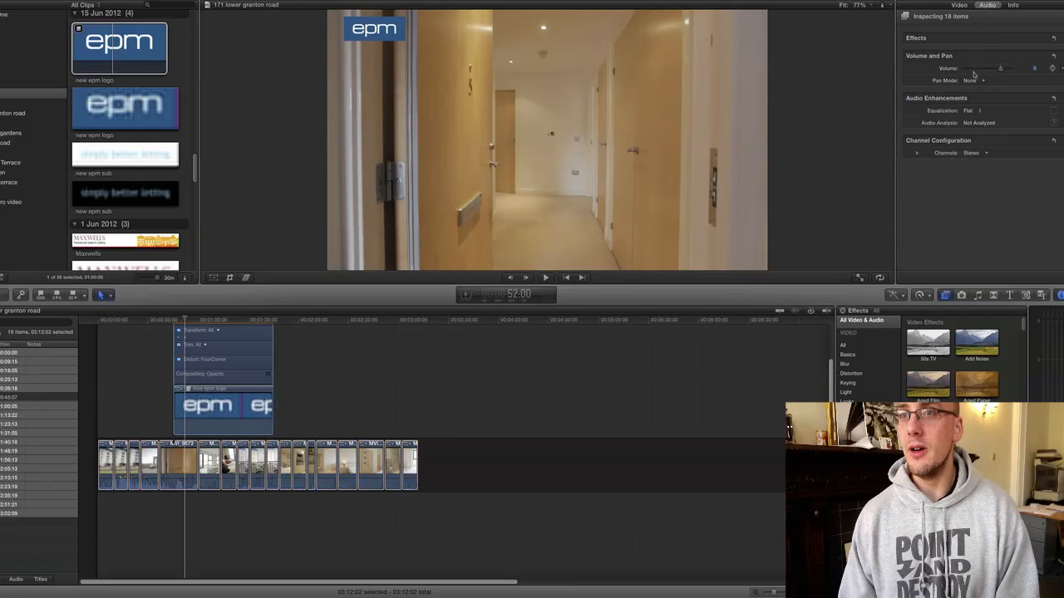
{"action": "left_click", "coordinate": [644, 397]}
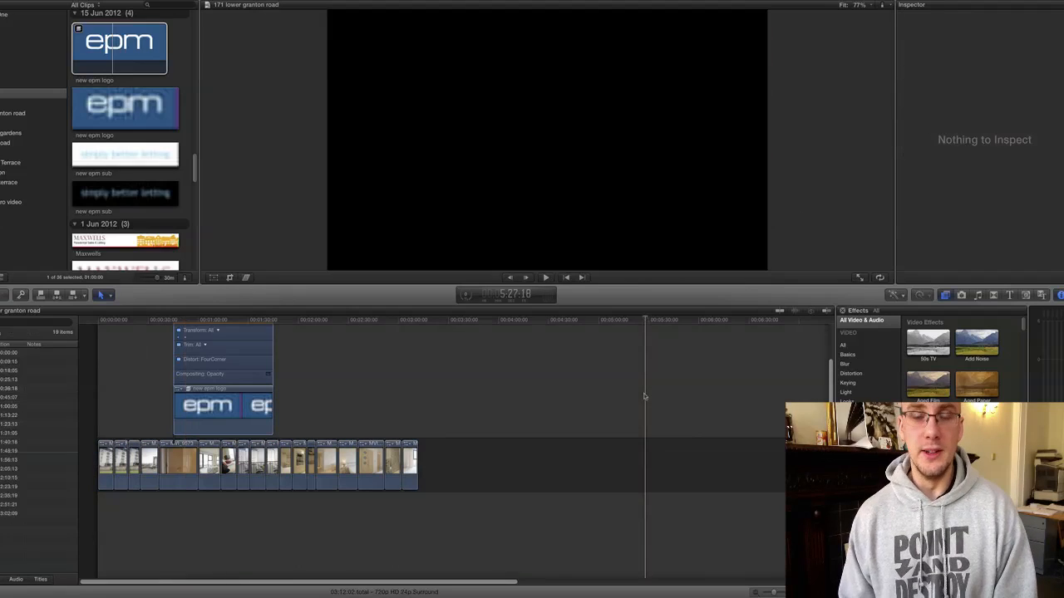
Select the epm logo clip and begin dragging its end edge to the right.
{"action": "left_click", "coordinate": [522, 475]}
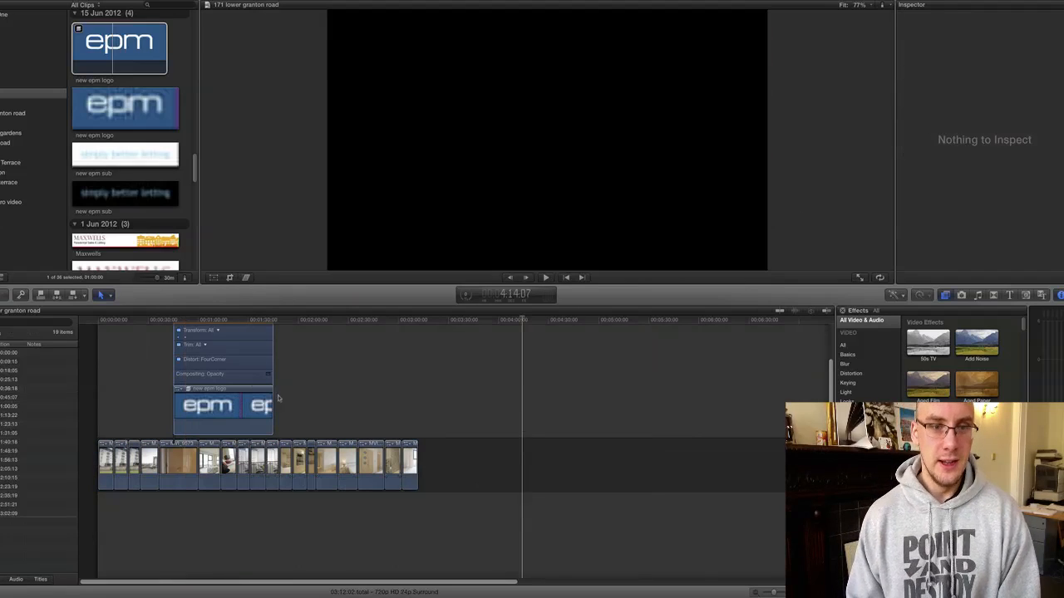
{"action": "left_click", "coordinate": [260, 406]}
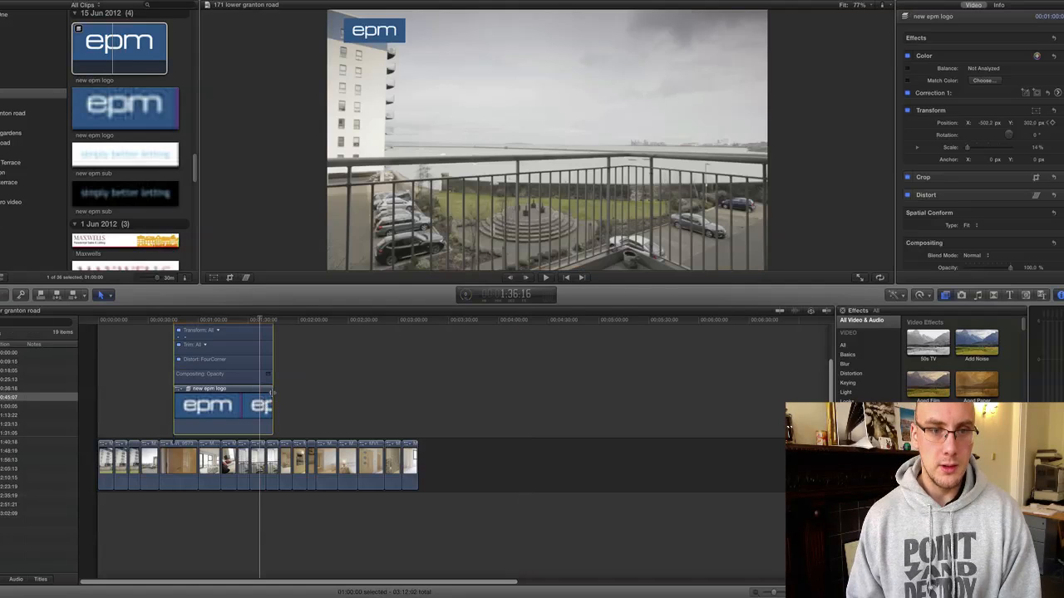
{"action": "left_click_drag", "start_coordinate": [272, 392], "coordinate": [342, 401]}
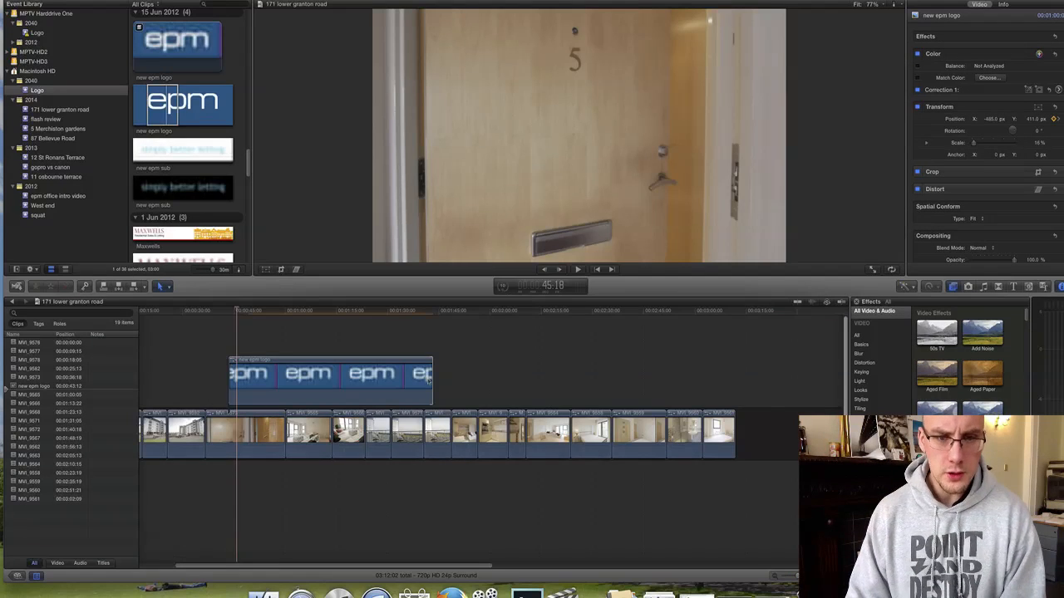
Extend the logo clip near the footage end and raise the logo off-frame at the bathroom shot.
{"action": "left_click_drag", "start_coordinate": [428, 379], "coordinate": [708, 379]}
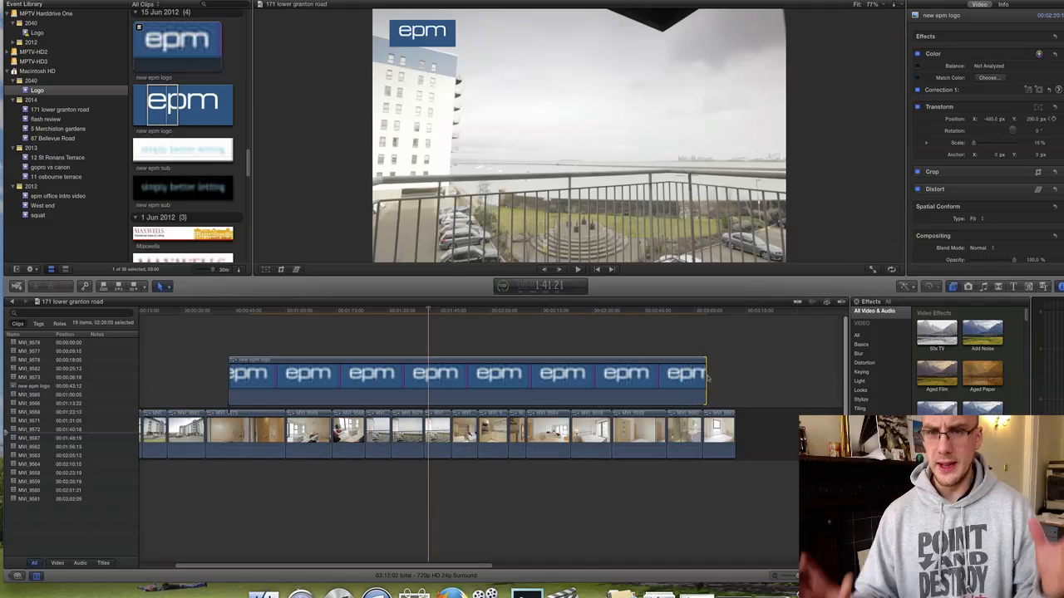
{"action": "left_click", "coordinate": [662, 314]}
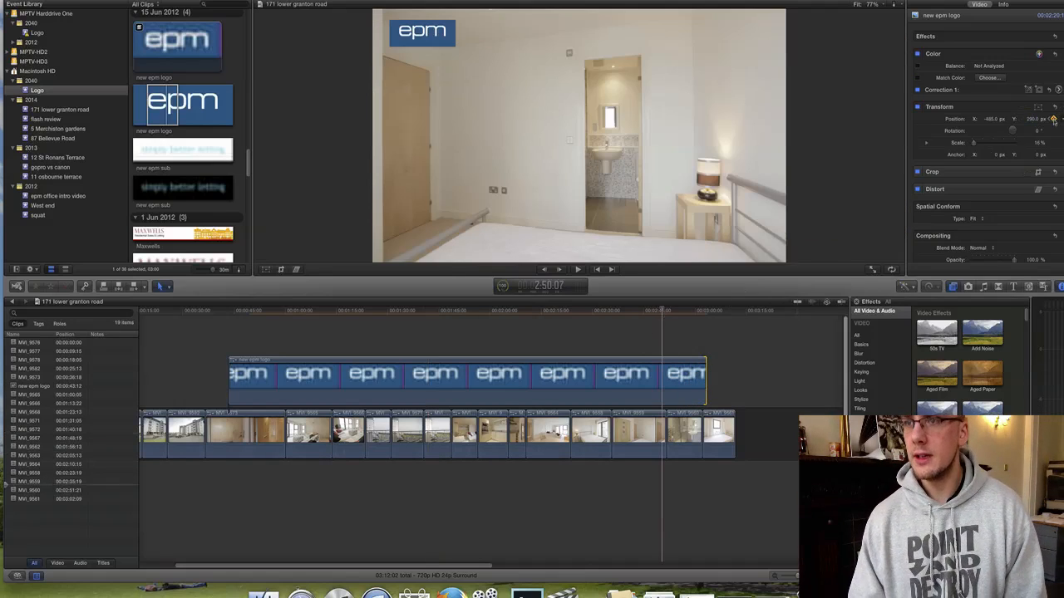
{"action": "key", "text": "Left"}
{"action": "left_click", "coordinate": [680, 314]}
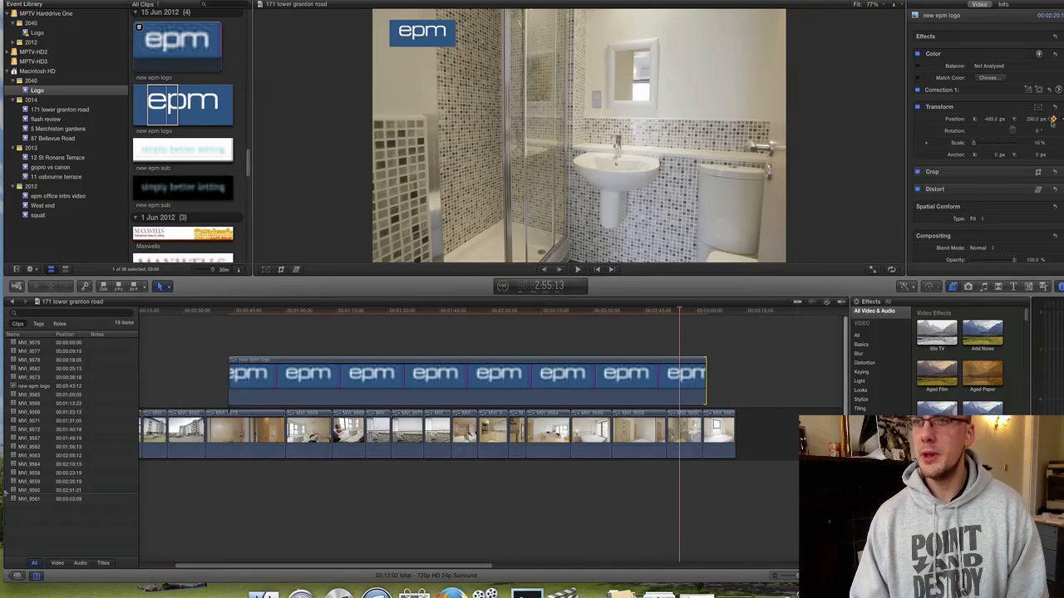
{"action": "left_click_drag", "start_coordinate": [1033, 122], "coordinate": [1032, 95]}
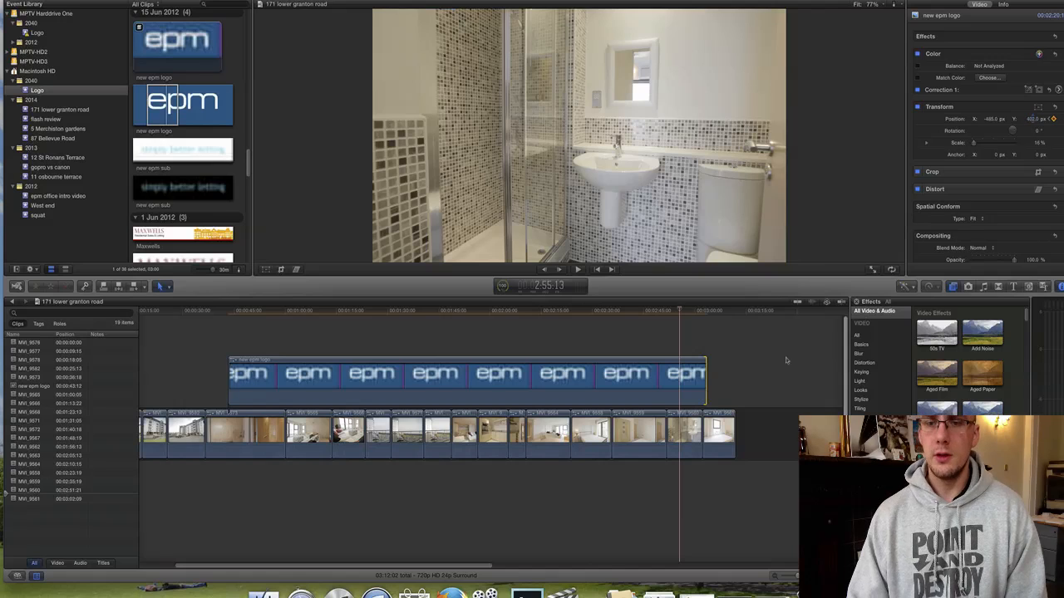
Play back the logo's slide-up exit over the closing shots.
{"action": "left_click", "coordinate": [766, 374]}
{"action": "left_click", "coordinate": [673, 314]}
{"action": "key", "text": "space"}
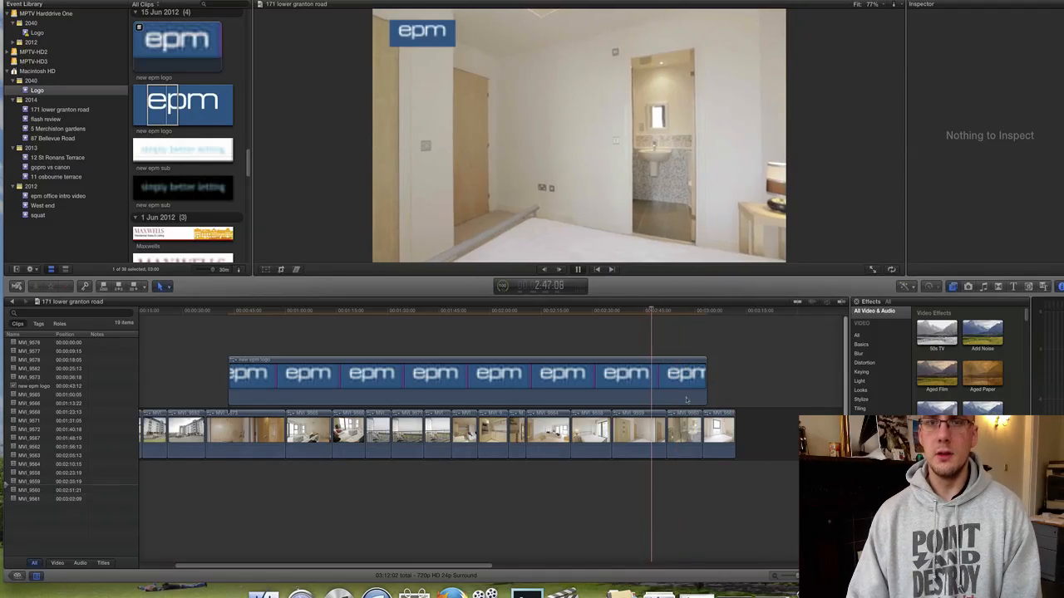
{"action": "key", "text": "space"}
{"action": "scroll", "coordinate": [687, 400], "scroll_direction": "left", "scroll_amount": 3}
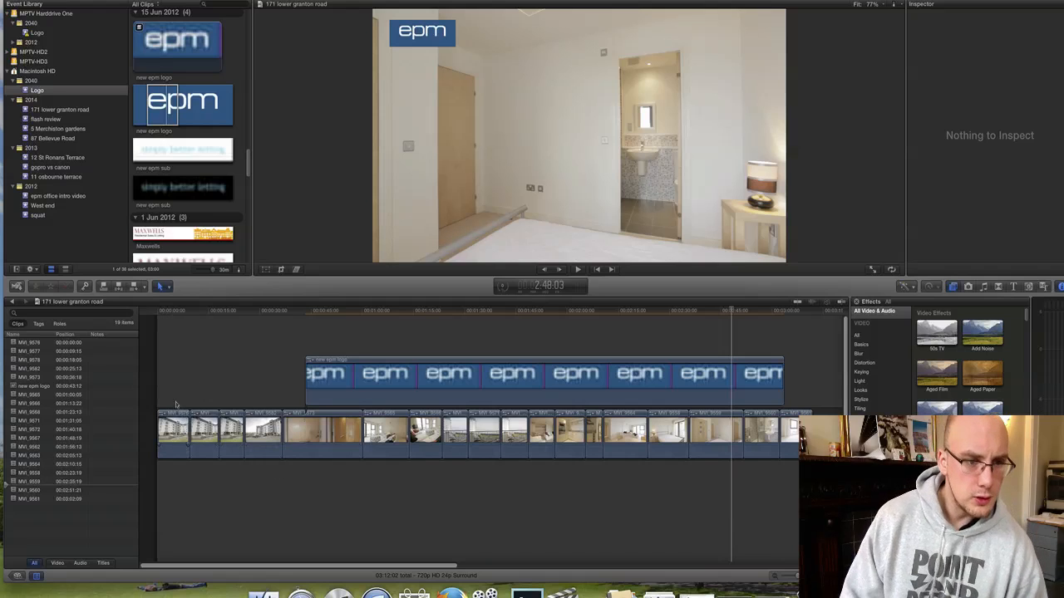
Play the edit from the start, then pull MVI_9577 and MVI_9578 out of the storyline.
{"action": "left_click", "coordinate": [157, 311]}
{"action": "key", "text": "space"}
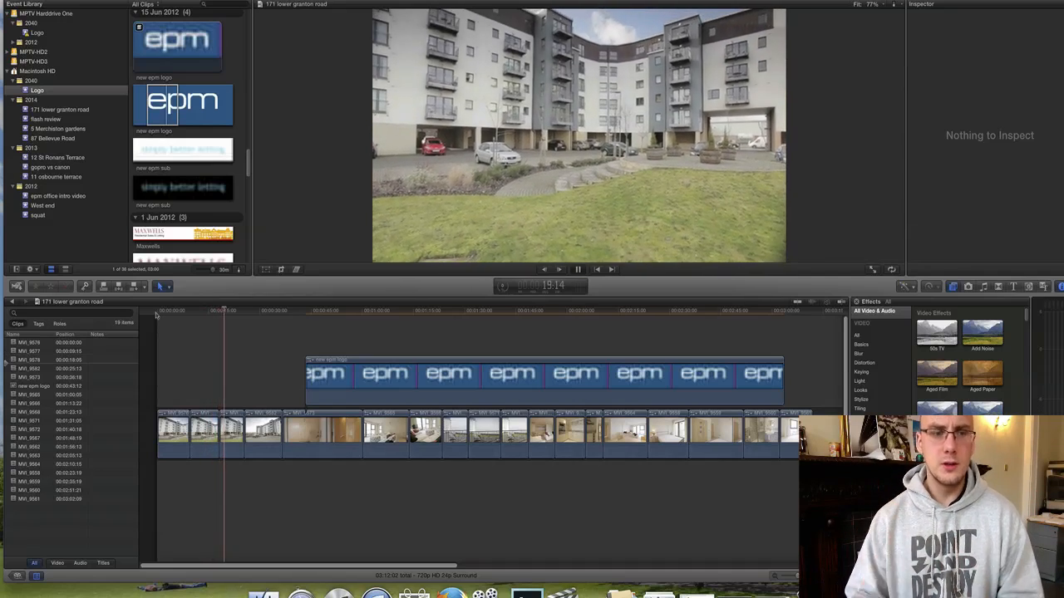
{"action": "key", "text": "space"}
{"action": "left_click", "coordinate": [188, 369]}
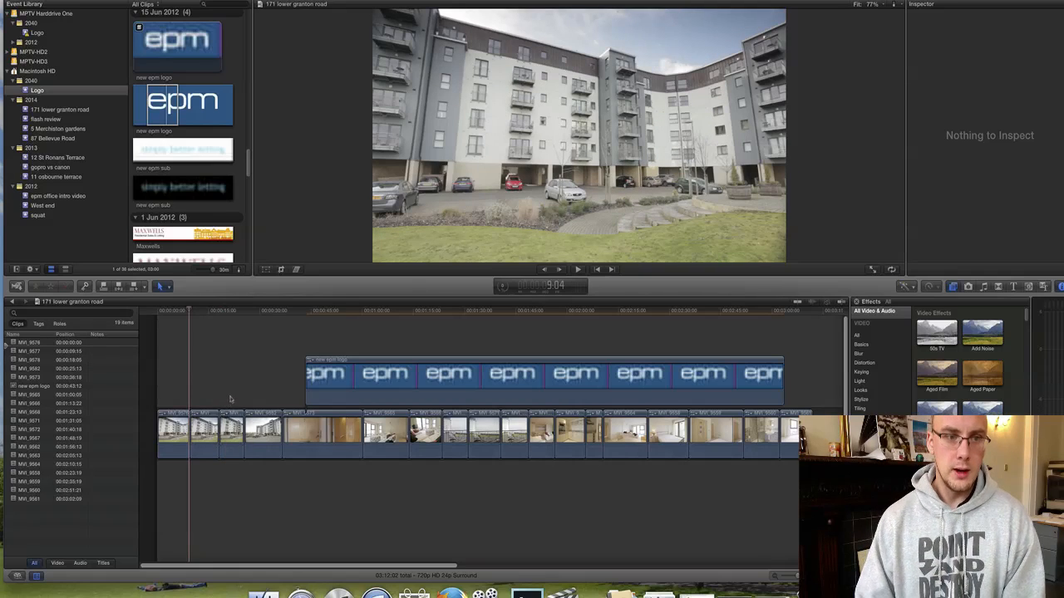
{"action": "left_click_drag", "start_coordinate": [233, 396], "coordinate": [773, 433]}
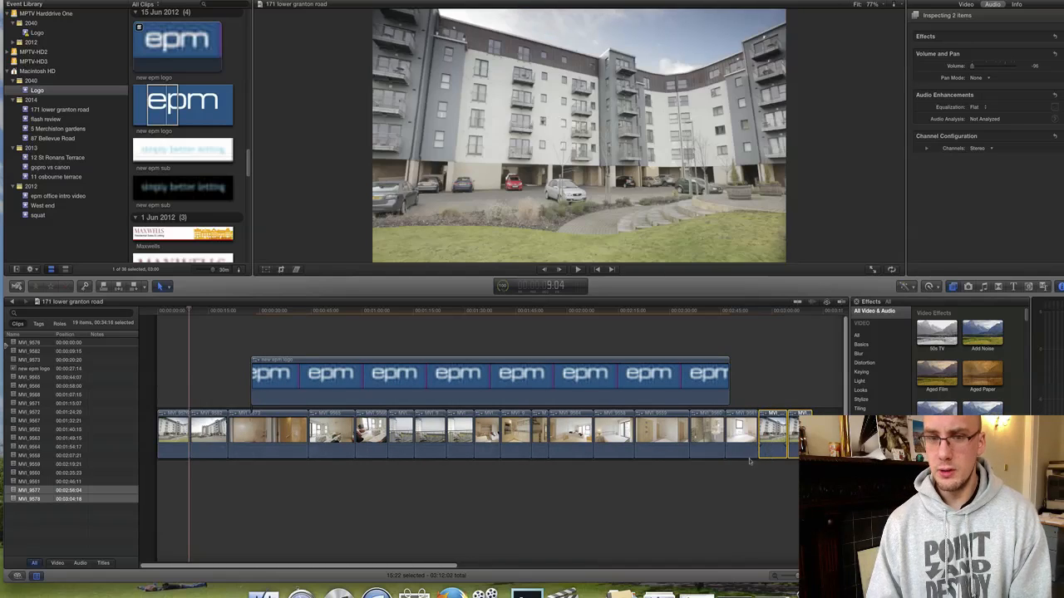
Play the reordered walkthrough from the beginning to check the new clip order.
{"action": "left_click", "coordinate": [162, 312]}
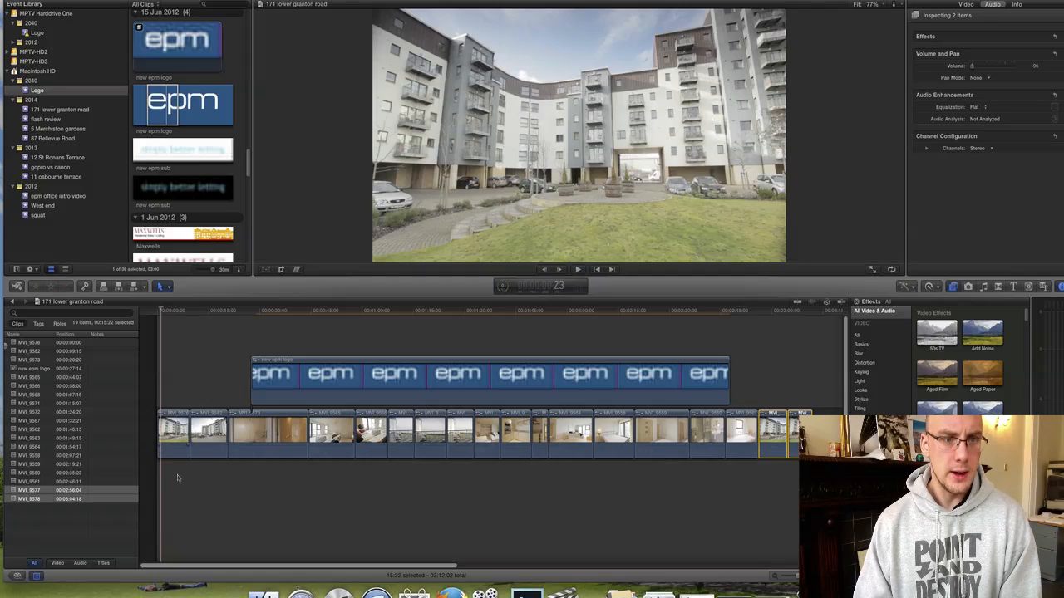
{"action": "key", "text": "space"}
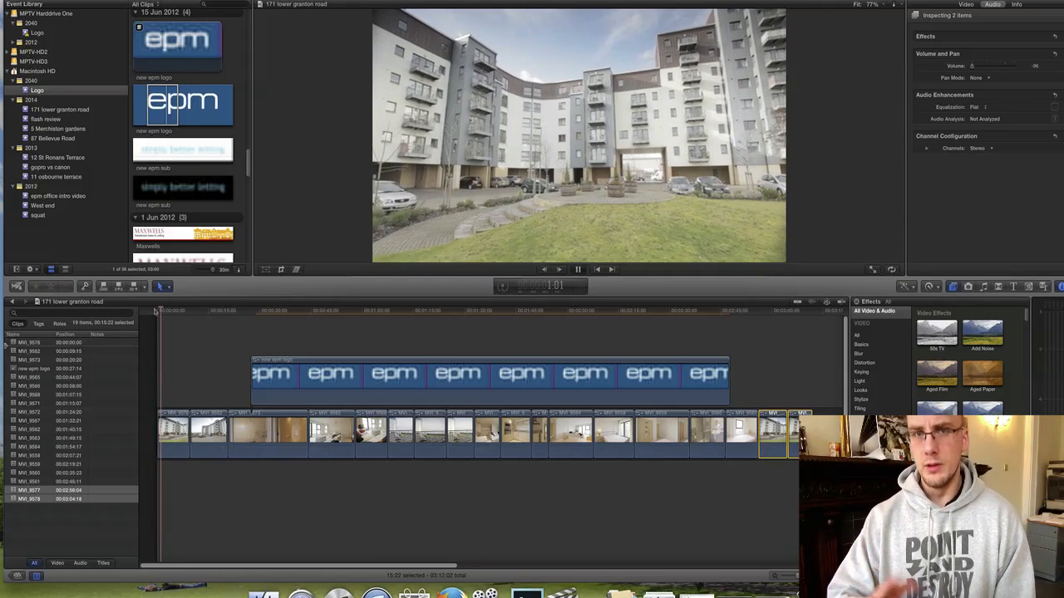
{"action": "key", "text": "space"}
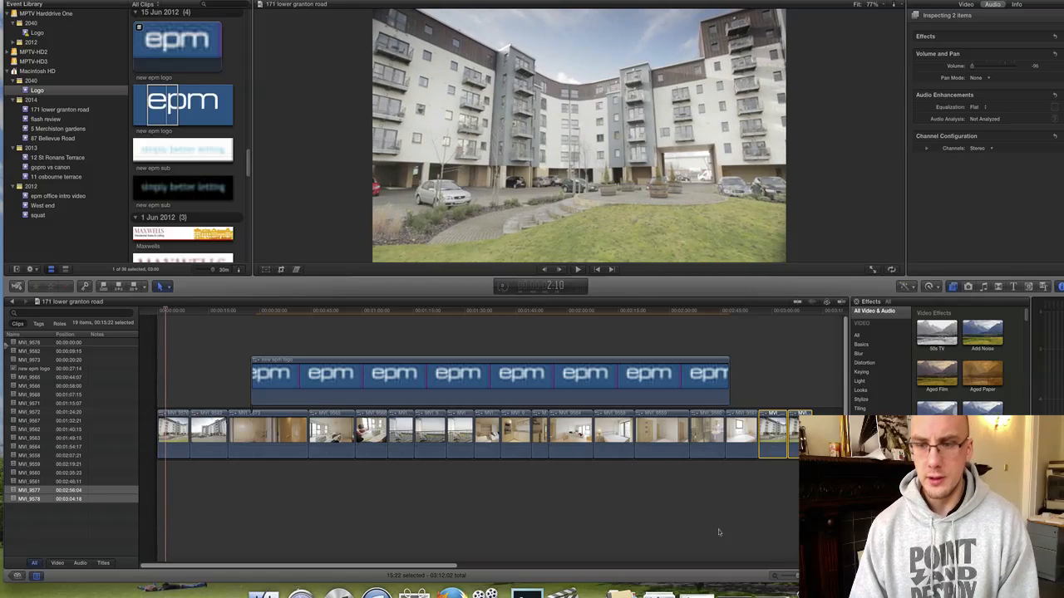
Conform the speed of opening clip MVI_9576 via Modify > Retime, stretching it to 12:00.
{"action": "key", "text": "super+equal"}
{"action": "key", "text": "super+equal"}
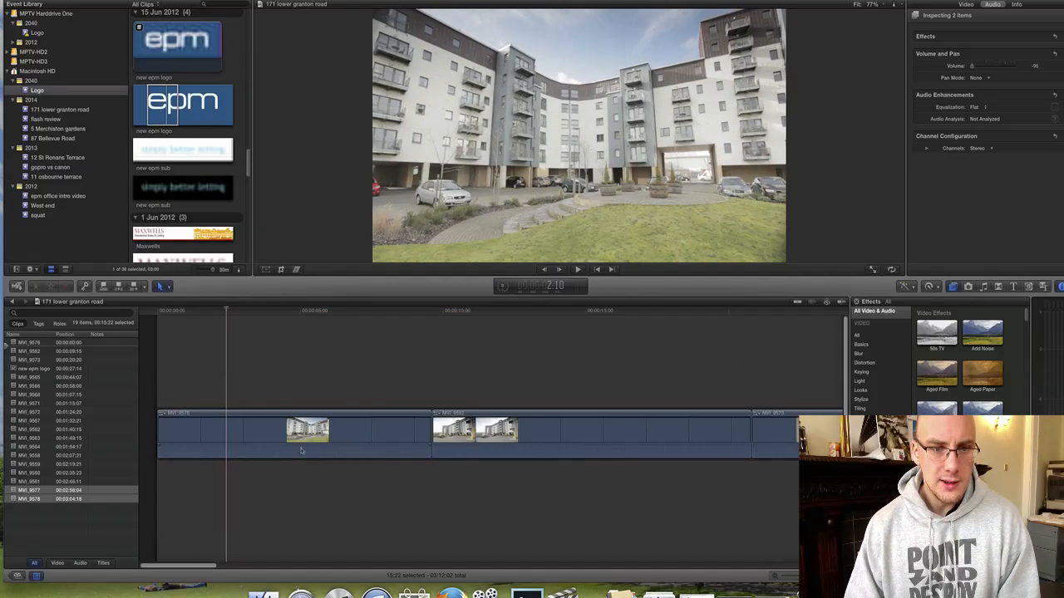
{"action": "left_click", "coordinate": [303, 449]}
{"action": "left_click", "coordinate": [185, 0]}
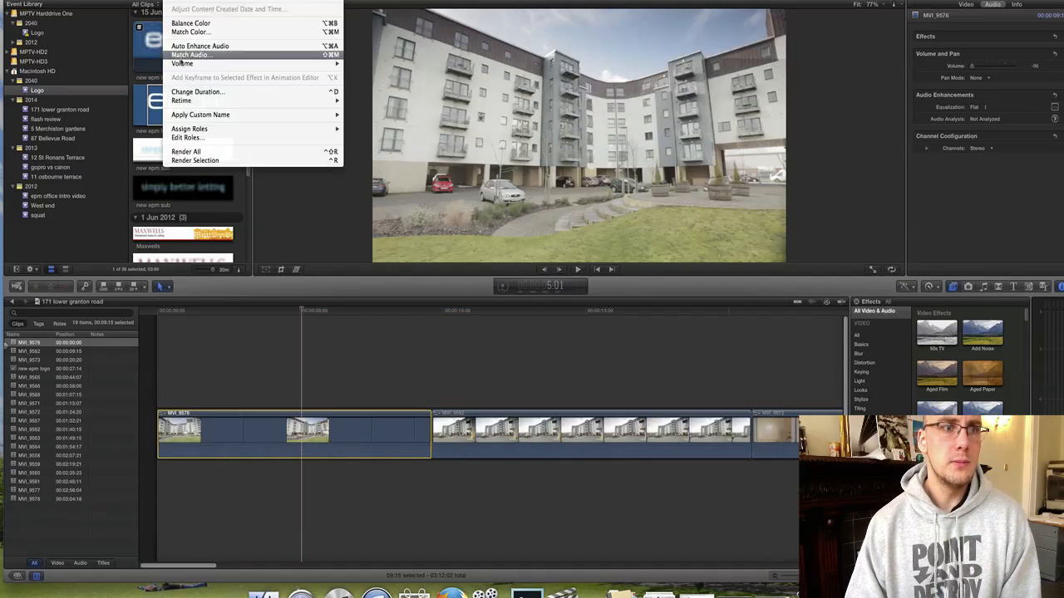
{"action": "mouse_move", "coordinate": [193, 103]}
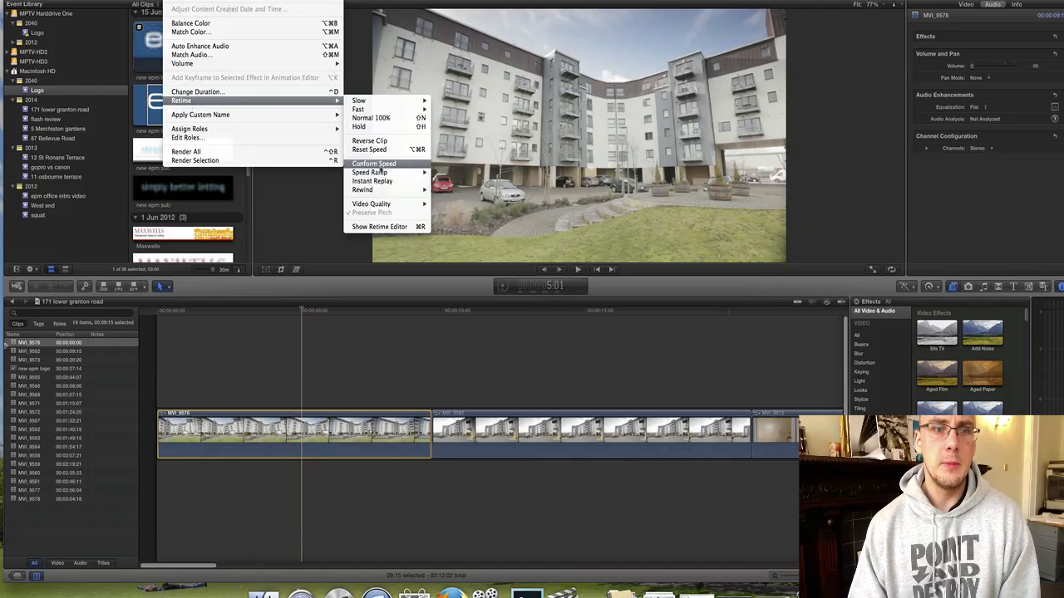
{"action": "left_click", "coordinate": [378, 165]}
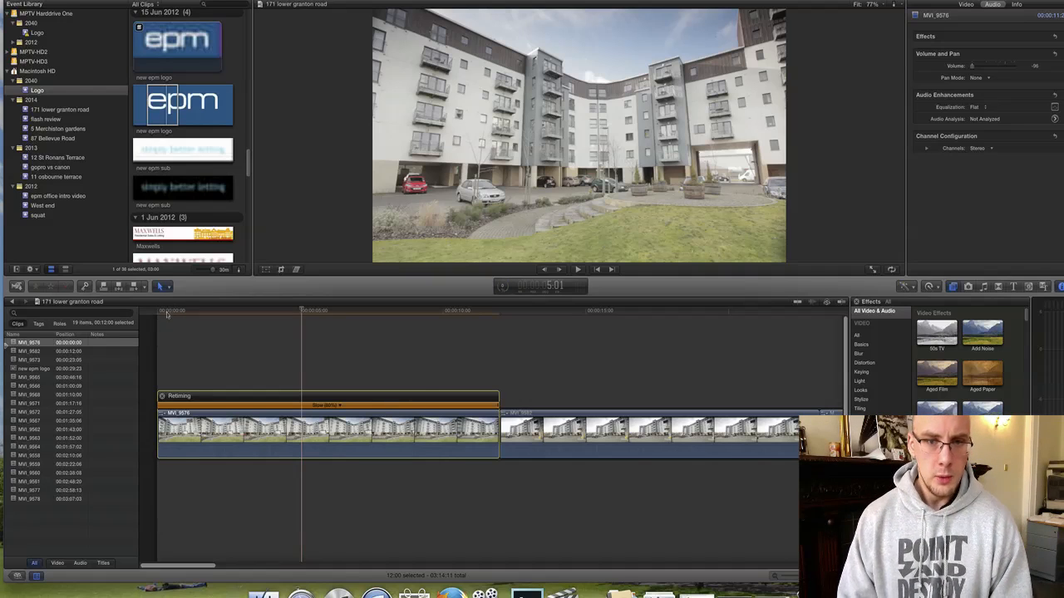
Trim the start of MVI_9576 to the playhead and play back the opening.
{"action": "left_click_drag", "start_coordinate": [167, 314], "coordinate": [213, 311]}
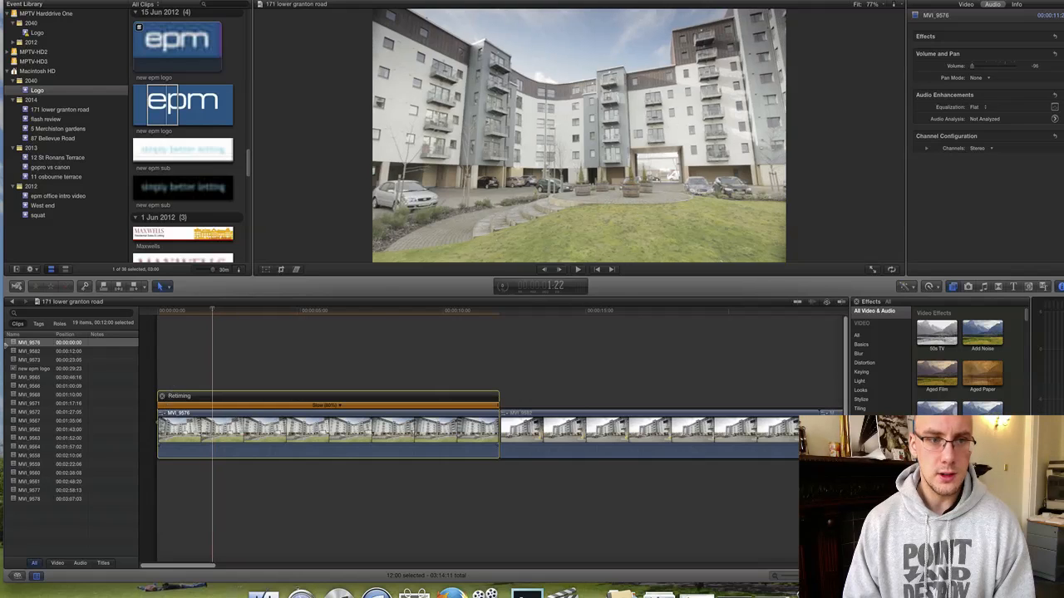
{"action": "left_click_drag", "start_coordinate": [158, 424], "coordinate": [212, 413]}
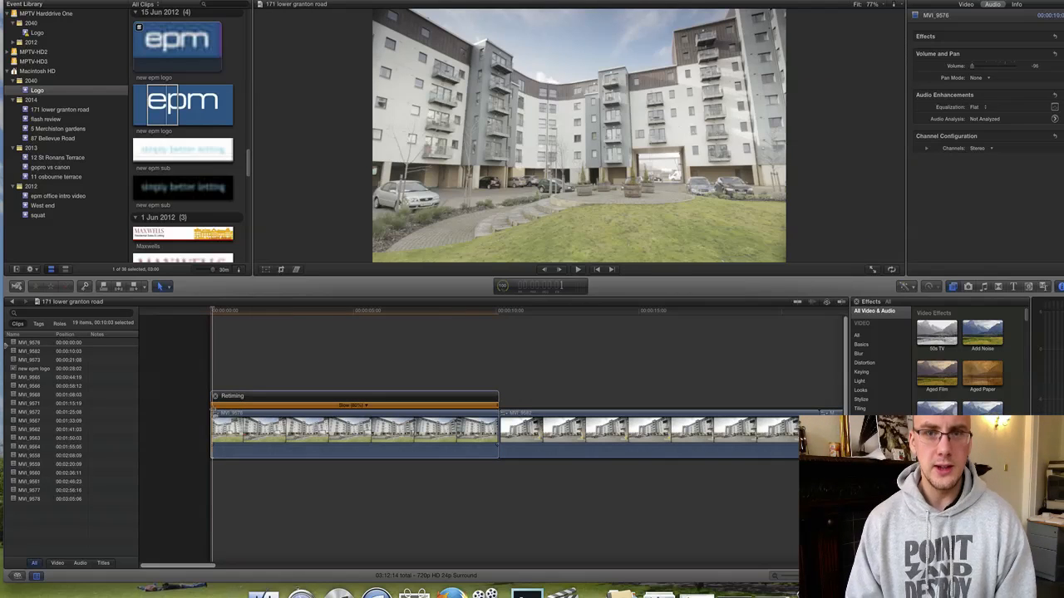
{"action": "key", "text": "space"}
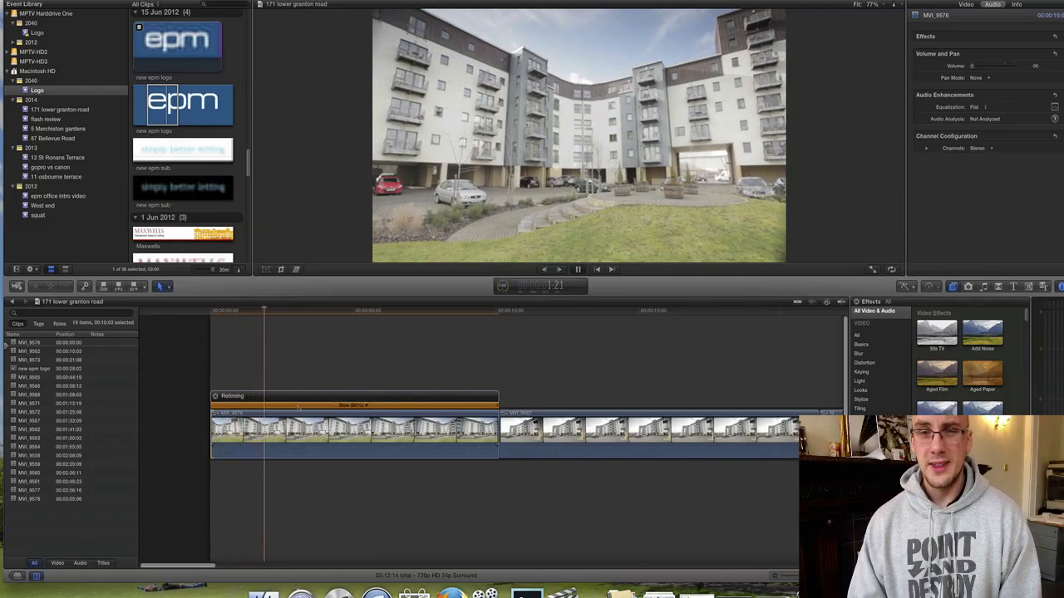
{"action": "key", "text": "space"}
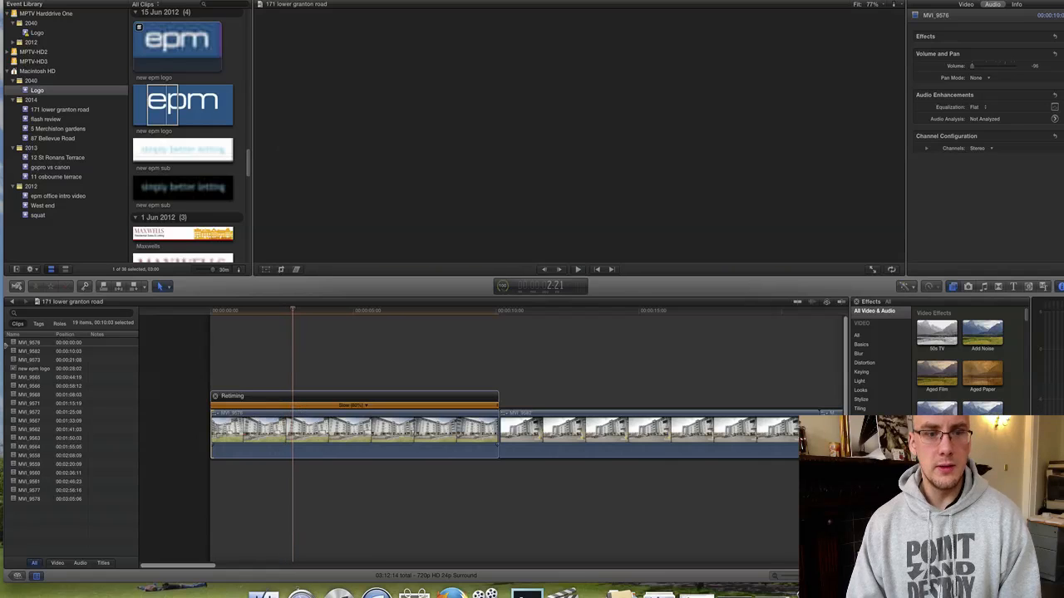
Trim a little more off its start and shorten the retimed section to 6:05.
{"action": "left_click_drag", "start_coordinate": [211, 423], "coordinate": [243, 425]}
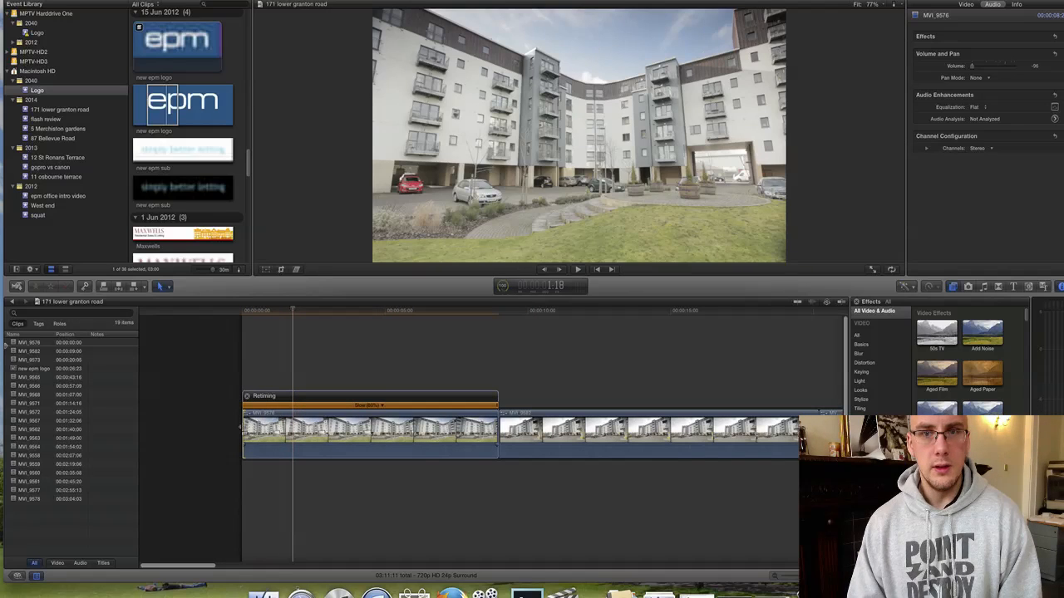
{"action": "key", "text": "space"}
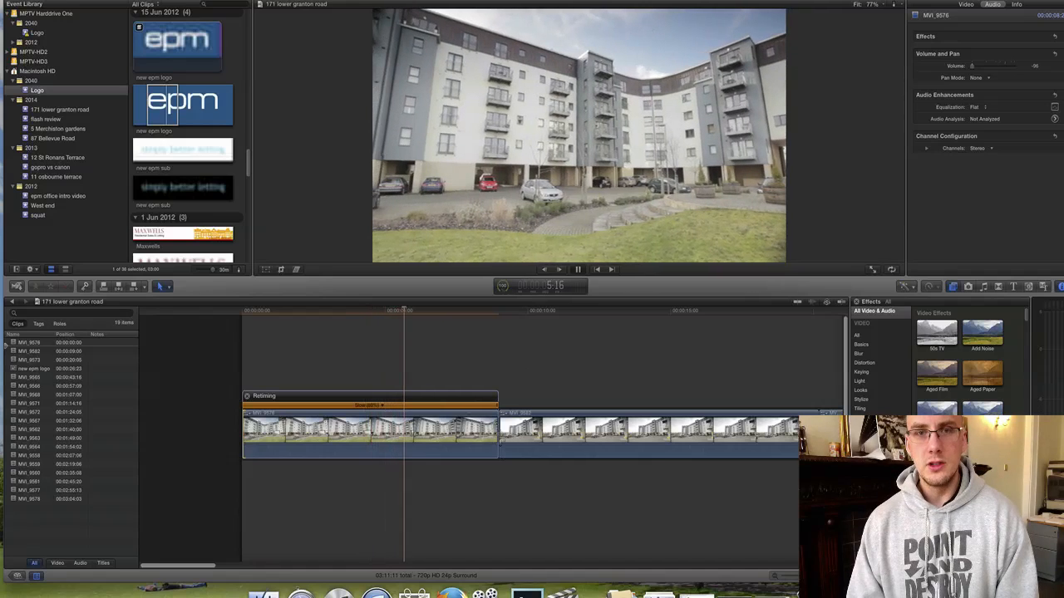
{"action": "left_click_drag", "start_coordinate": [497, 404], "coordinate": [418, 404]}
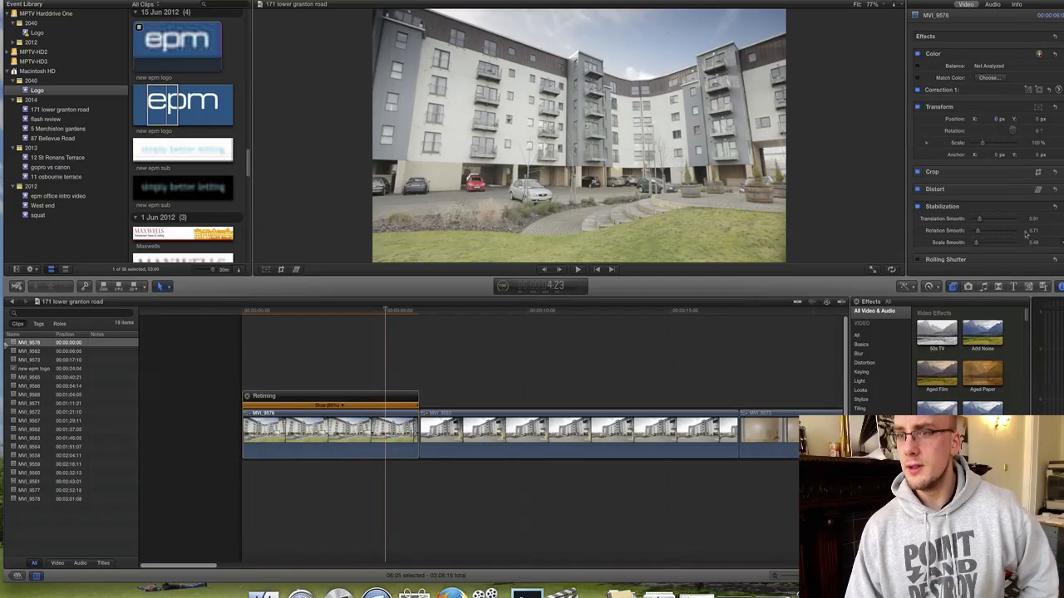
Set the building clip's Spatial Conform to None, scale it to 73%, shift it down, and preview.
{"action": "scroll", "coordinate": [981, 166], "scroll_direction": "down", "scroll_amount": 4}
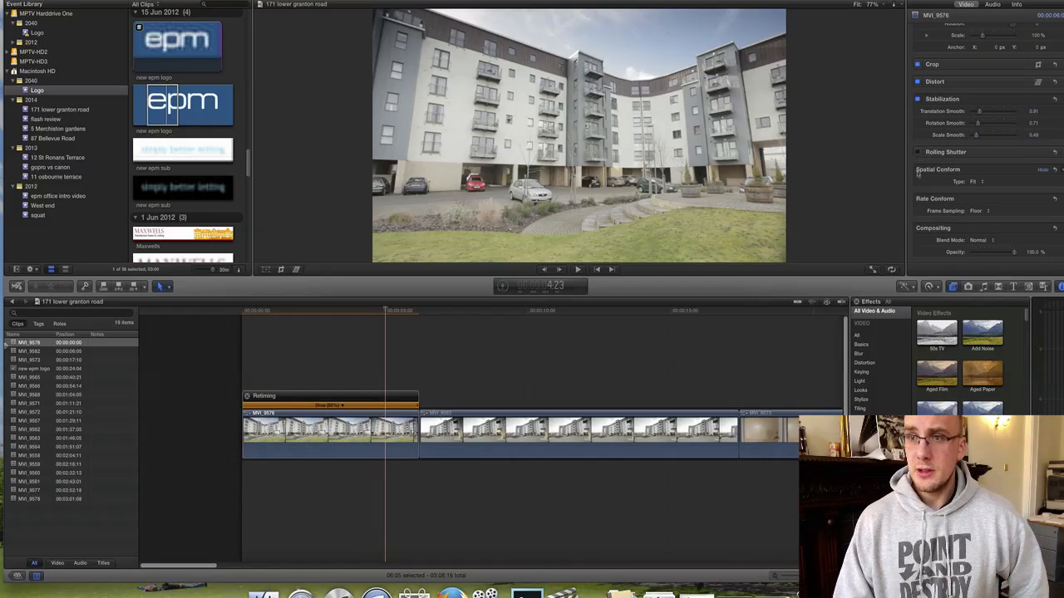
{"action": "left_click", "coordinate": [966, 181]}
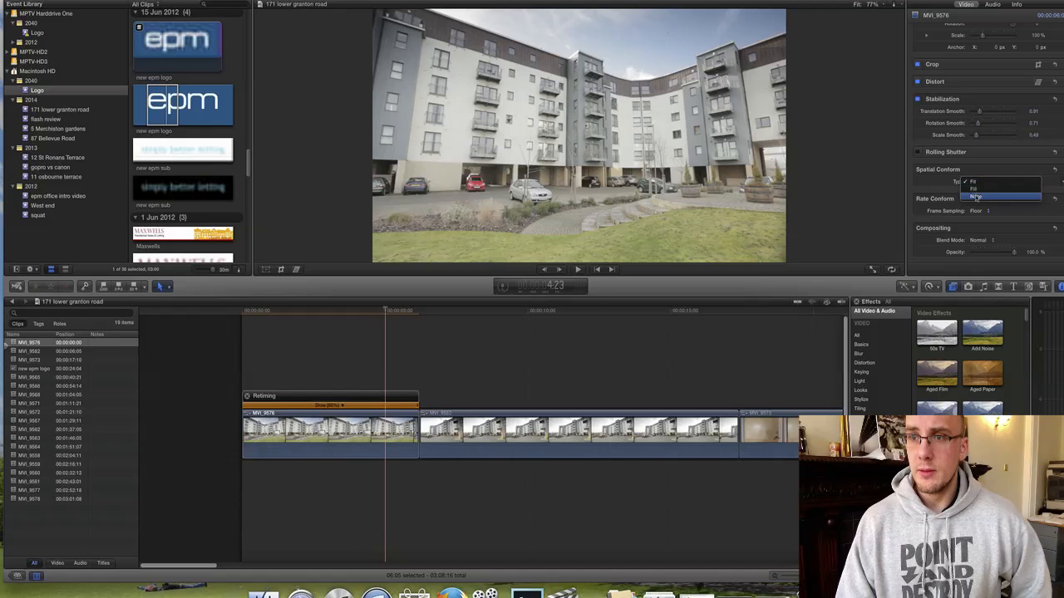
{"action": "left_click", "coordinate": [976, 198]}
{"action": "scroll", "coordinate": [1034, 118], "scroll_direction": "up", "scroll_amount": 3}
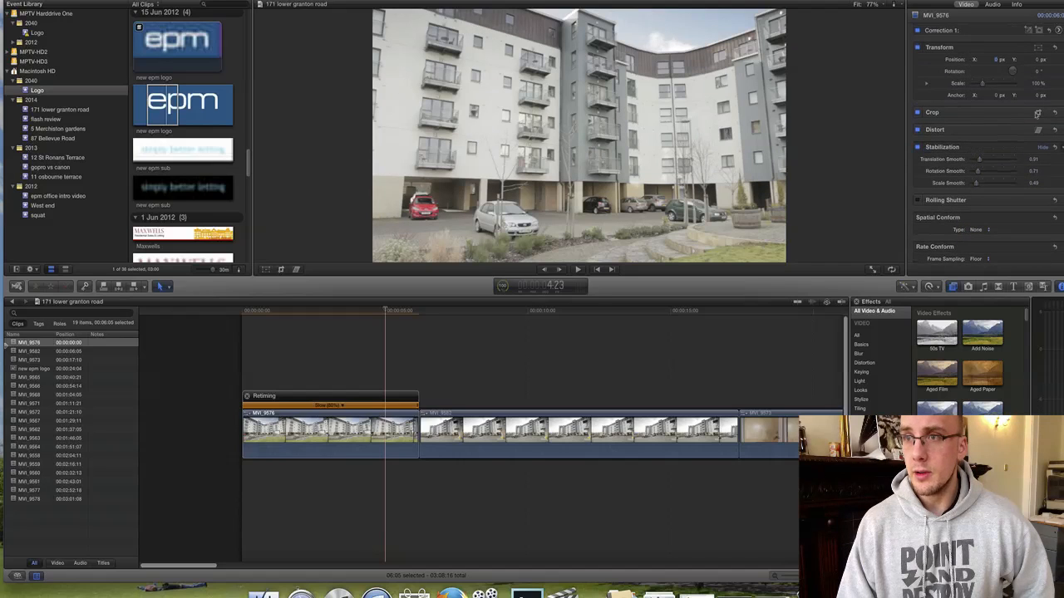
{"action": "left_click_drag", "start_coordinate": [1038, 83], "coordinate": [1038, 83]}
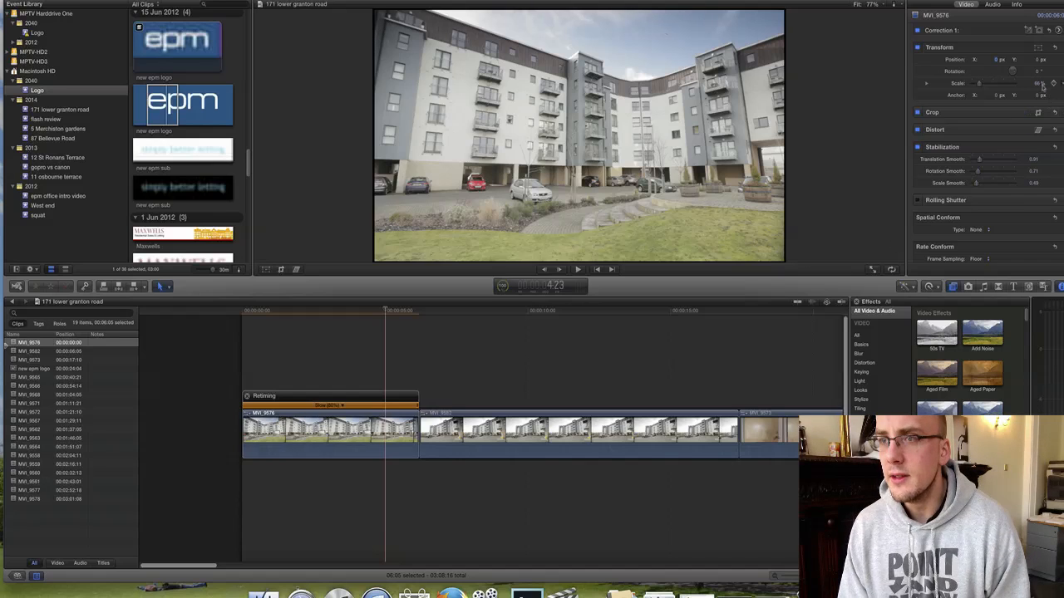
{"action": "left_click_drag", "start_coordinate": [1038, 85], "coordinate": [1038, 84]}
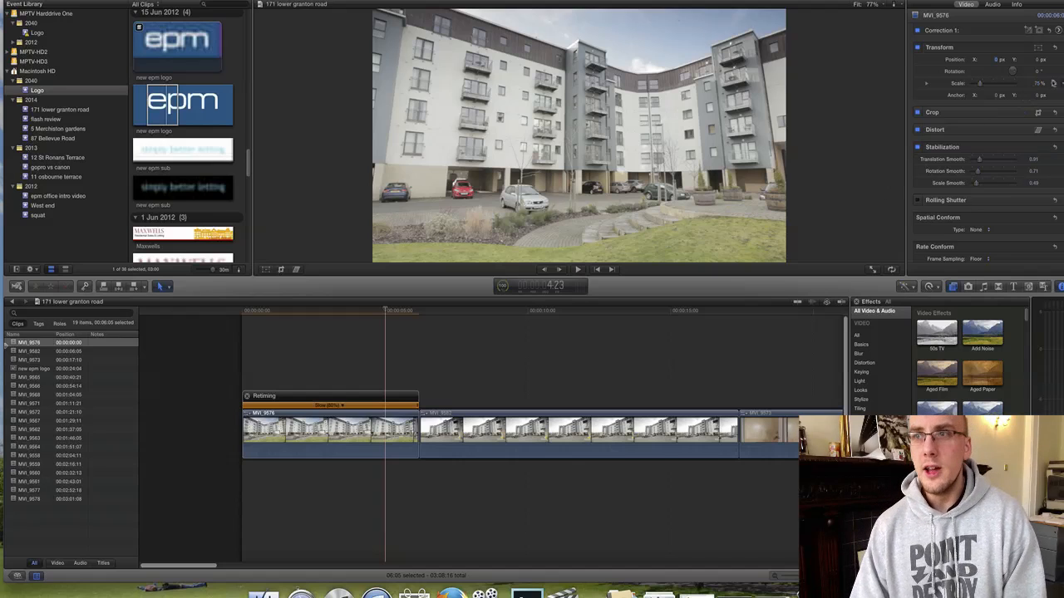
{"action": "left_click_drag", "start_coordinate": [1040, 62], "coordinate": [1040, 62]}
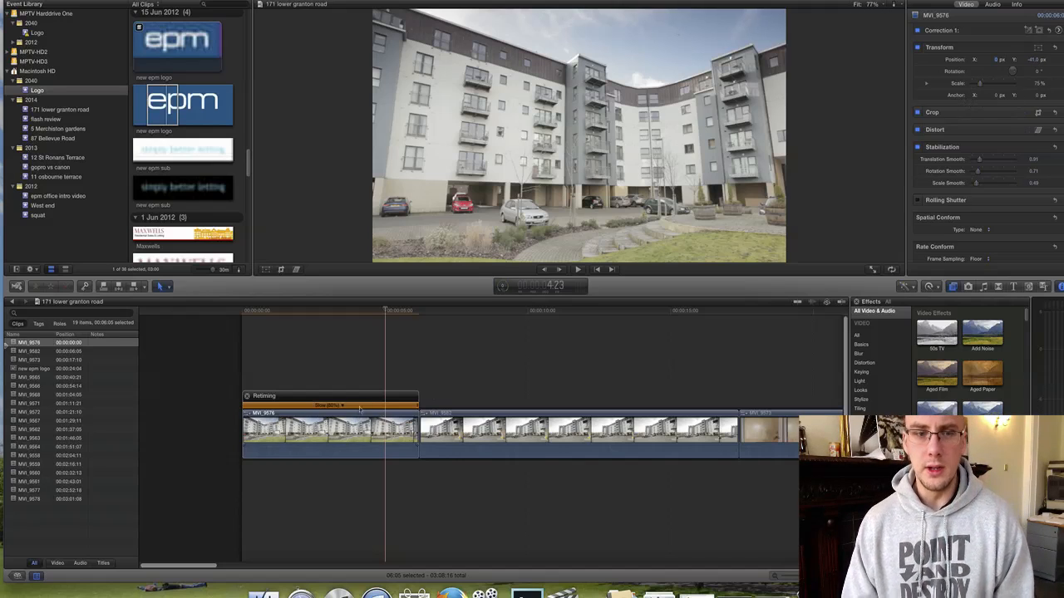
{"action": "key", "text": "space"}
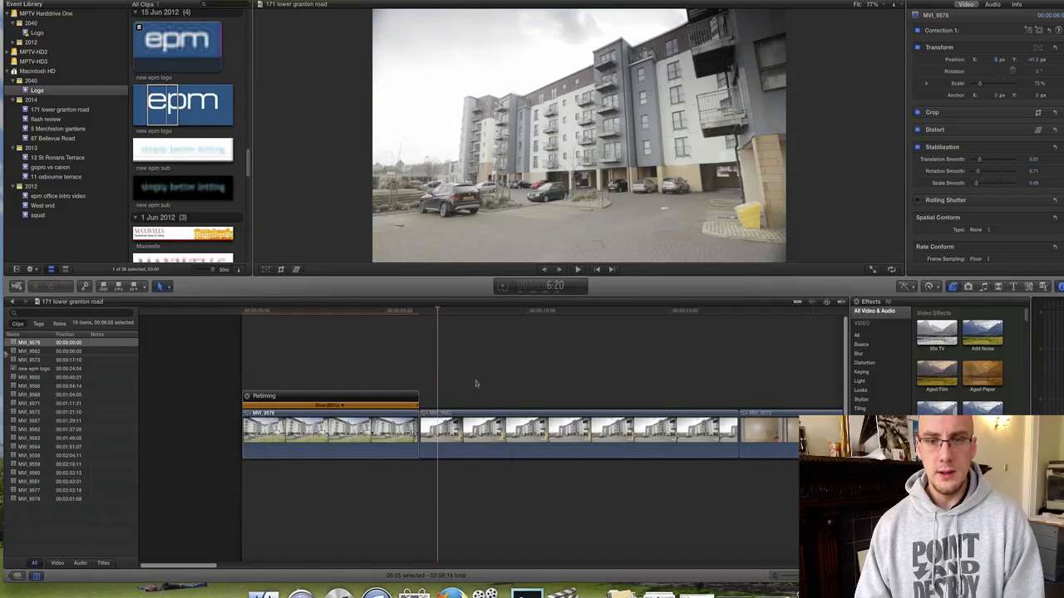
Move the first clip, MVI_9582, to the end of the storyline.
{"action": "key", "text": "shift+z"}
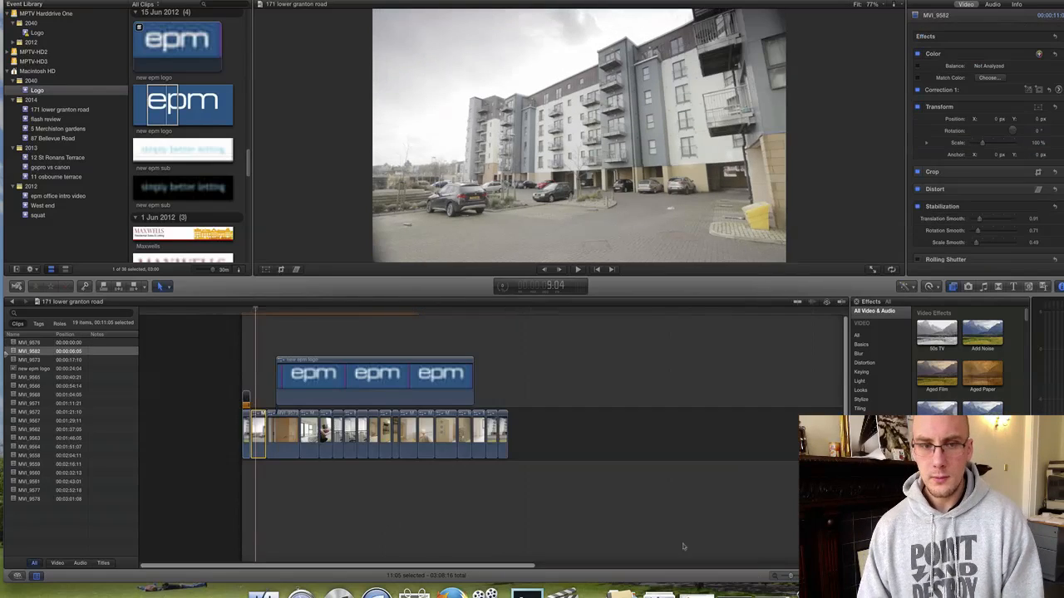
{"action": "left_click_drag", "start_coordinate": [257, 431], "coordinate": [503, 434]}
{"action": "key", "text": "super+equal"}
{"action": "key", "text": "super+equal"}
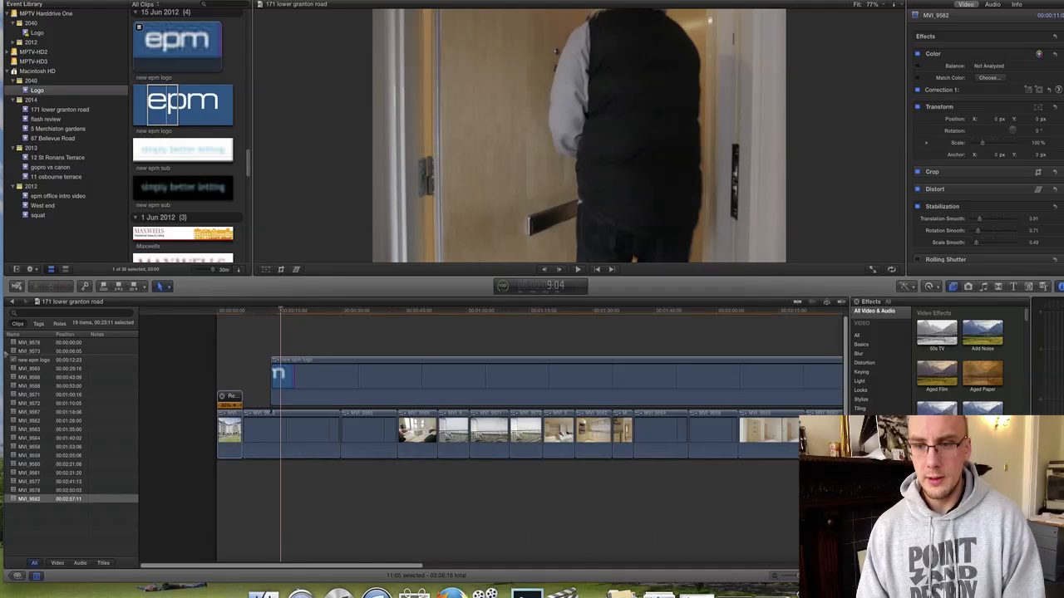
{"action": "left_click", "coordinate": [336, 436]}
Slide the epm logo title earlier, nudging it back two frames, and lengthen the opening clip.
{"action": "left_click_drag", "start_coordinate": [346, 365], "coordinate": [263, 341]}
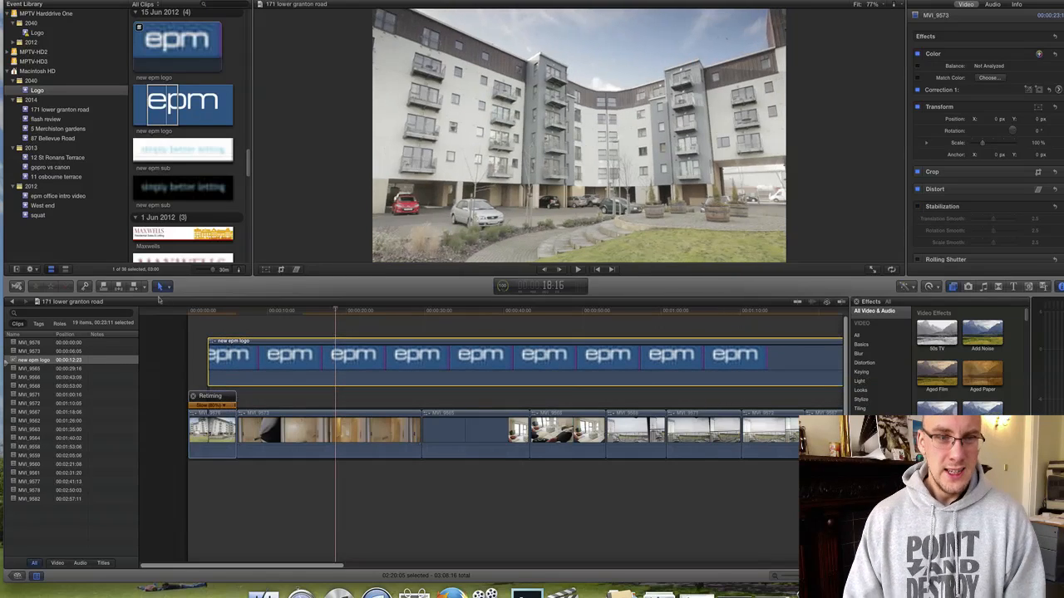
{"action": "left_click", "coordinate": [207, 314]}
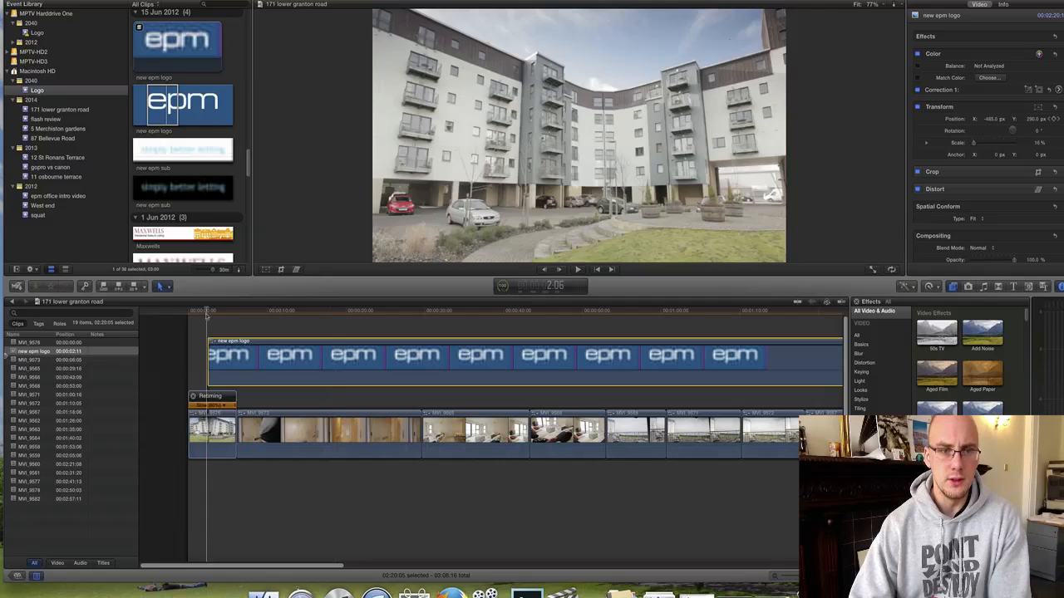
{"action": "key", "text": "space"}
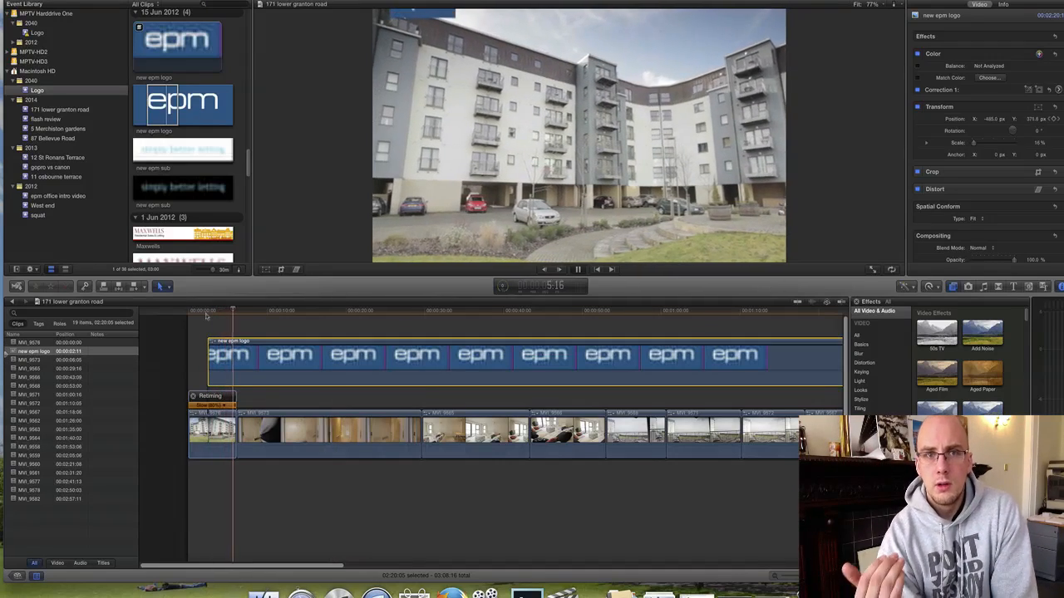
{"action": "key", "text": "space"}
{"action": "key", "text": "shift+comma"}
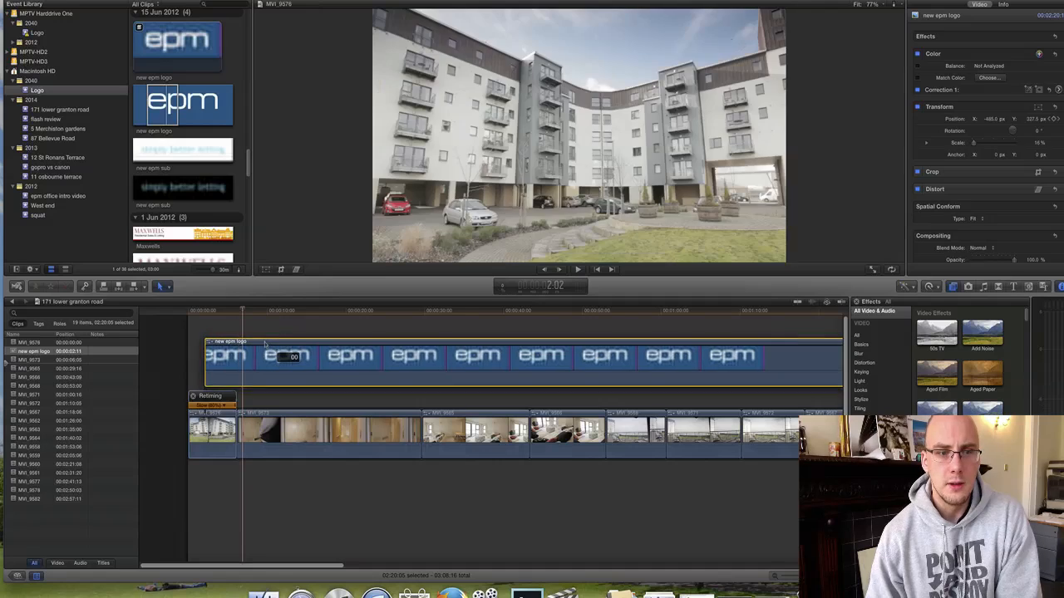
{"action": "key", "text": "shift+comma"}
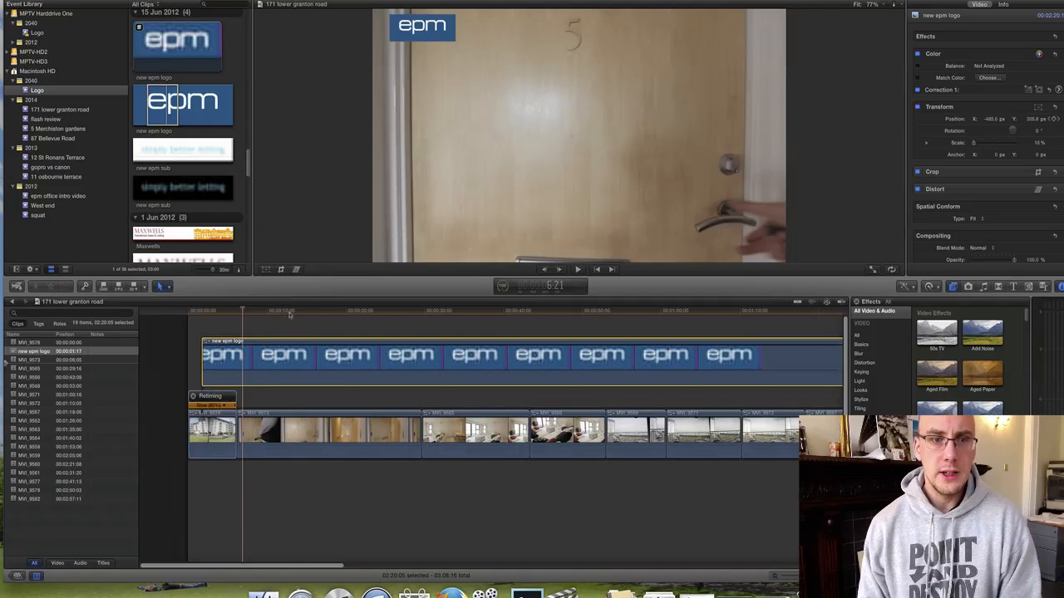
{"action": "mouse_move", "coordinate": [289, 313]}
{"action": "left_mouse_down"}
{"action": "mouse_move", "coordinate": [325, 312]}
{"action": "mouse_move", "coordinate": [308, 320]}
{"action": "left_mouse_up"}
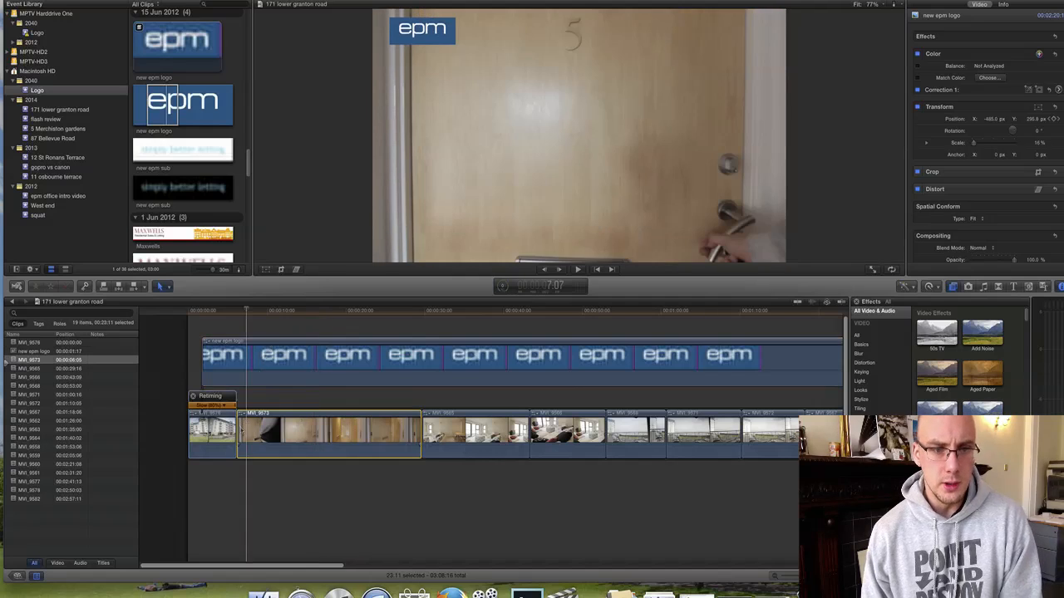
{"action": "left_click_drag", "start_coordinate": [238, 428], "coordinate": [310, 428]}
Trim the end of the second hallway clip shorter and preview the cut.
{"action": "left_click", "coordinate": [373, 314]}
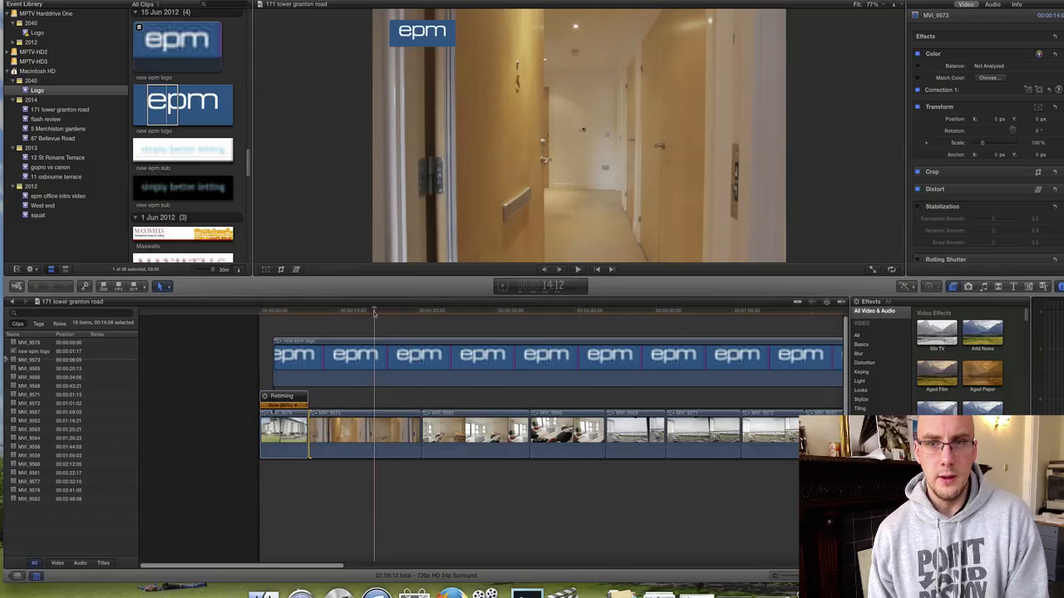
{"action": "key", "text": "space"}
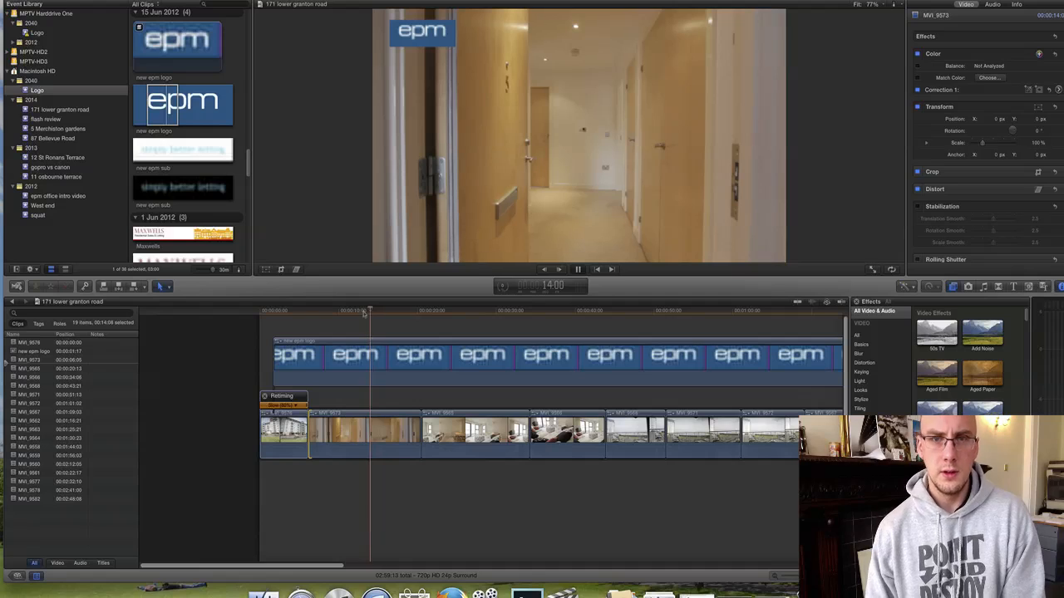
{"action": "left_click", "coordinate": [364, 314]}
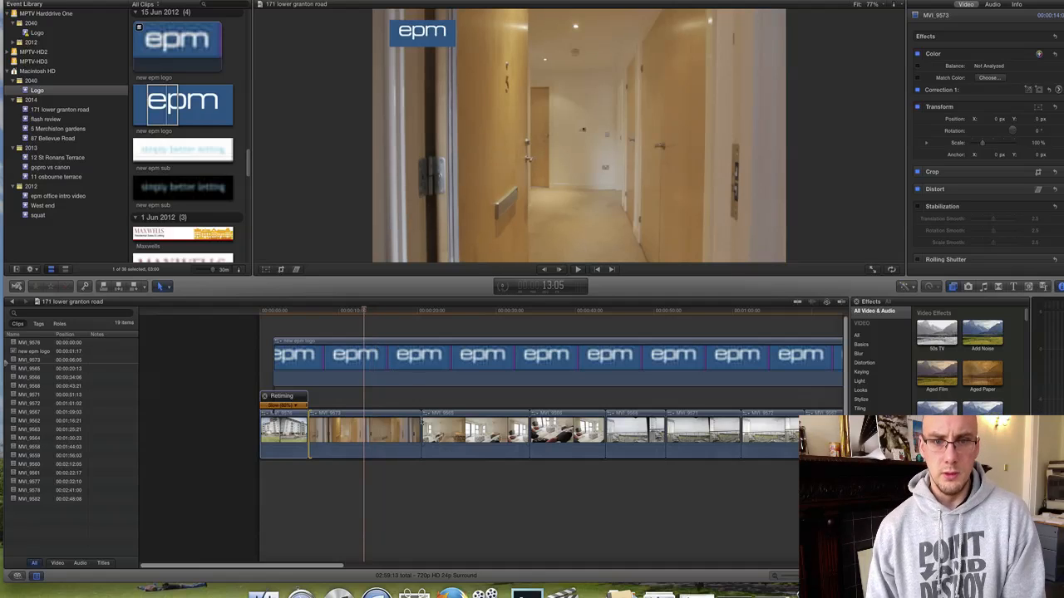
{"action": "left_click_drag", "start_coordinate": [421, 424], "coordinate": [364, 428]}
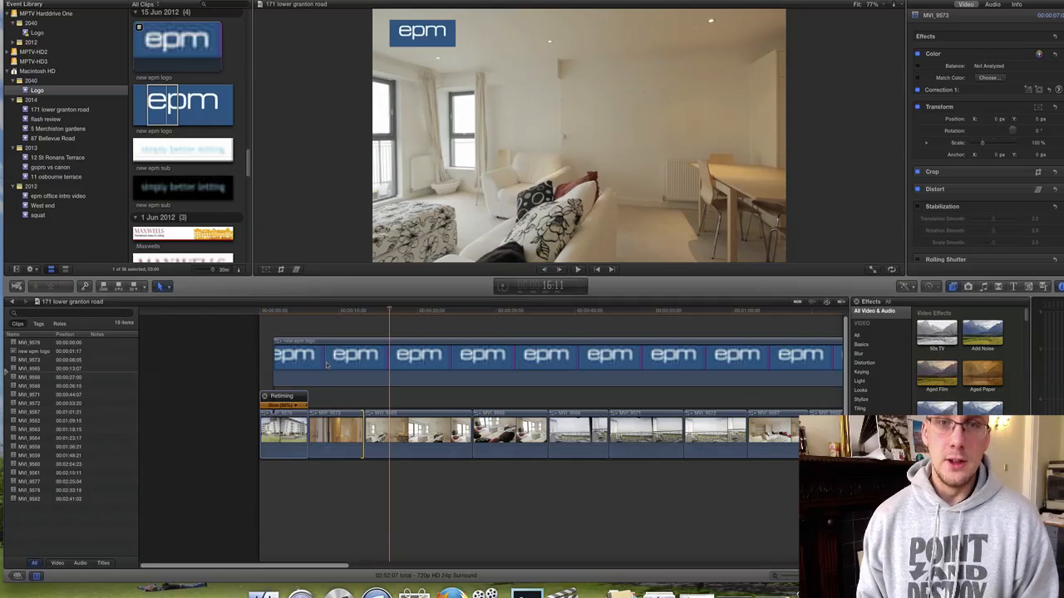
{"action": "left_click", "coordinate": [317, 313]}
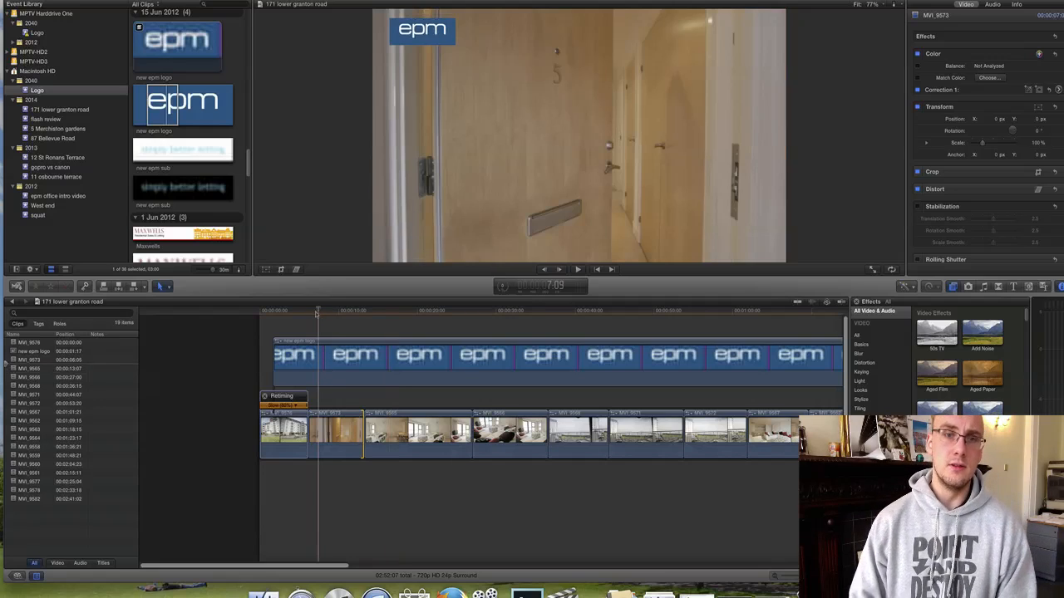
{"action": "key", "text": "space"}
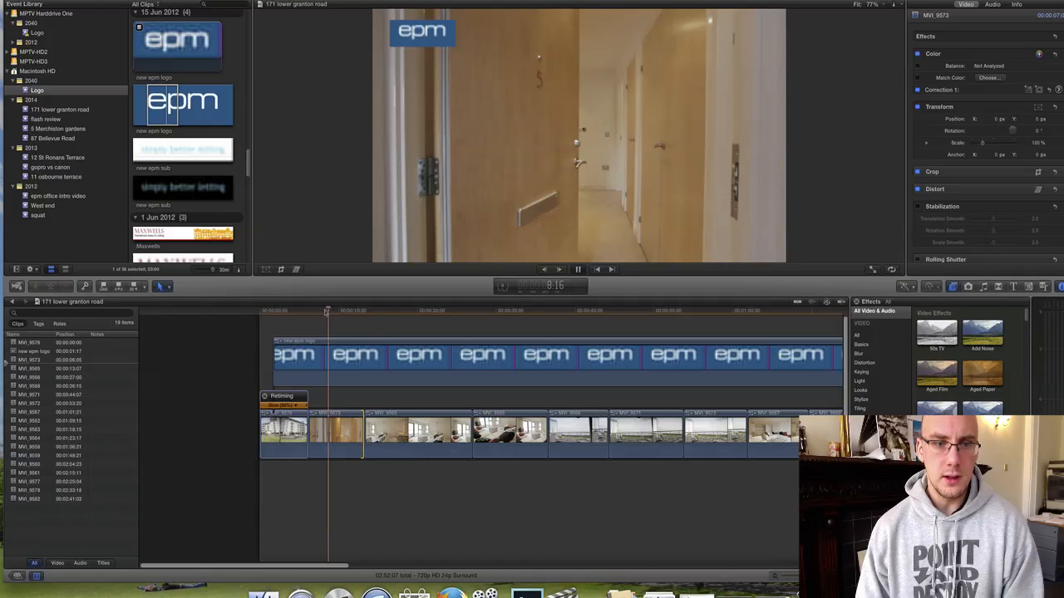
Review clip MVI_9573 from its start, then delete it from the storyline.
{"action": "left_click", "coordinate": [331, 446]}
{"action": "key", "text": "Down"}
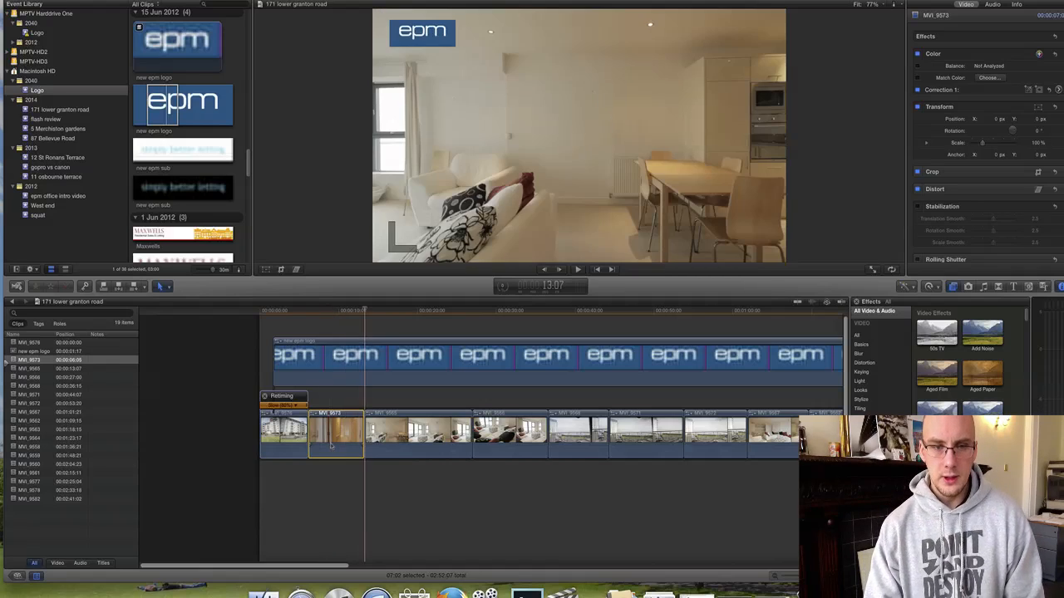
{"action": "key", "text": "Up"}
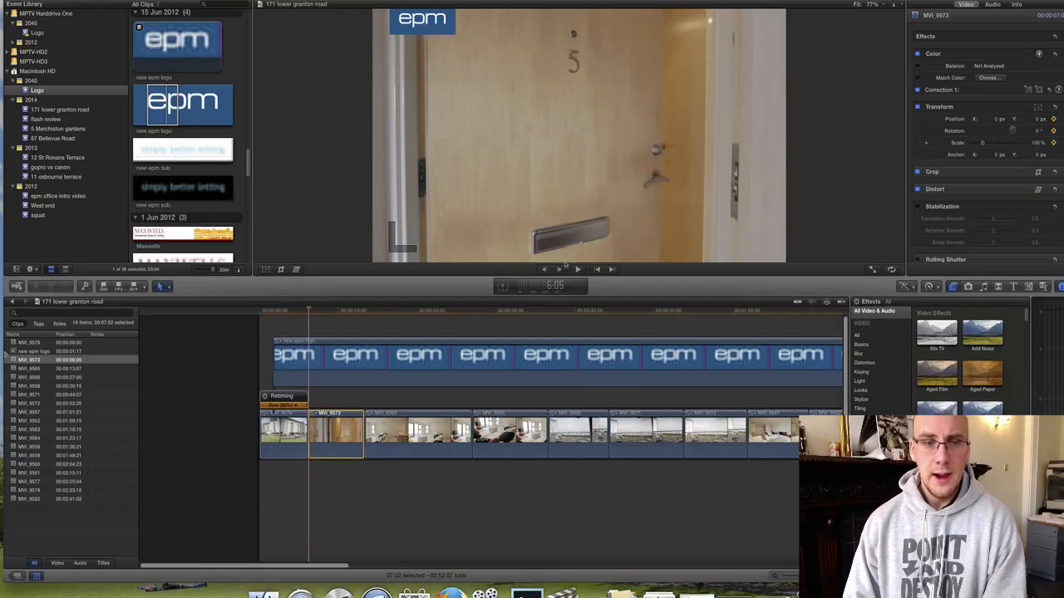
{"action": "key", "text": "space"}
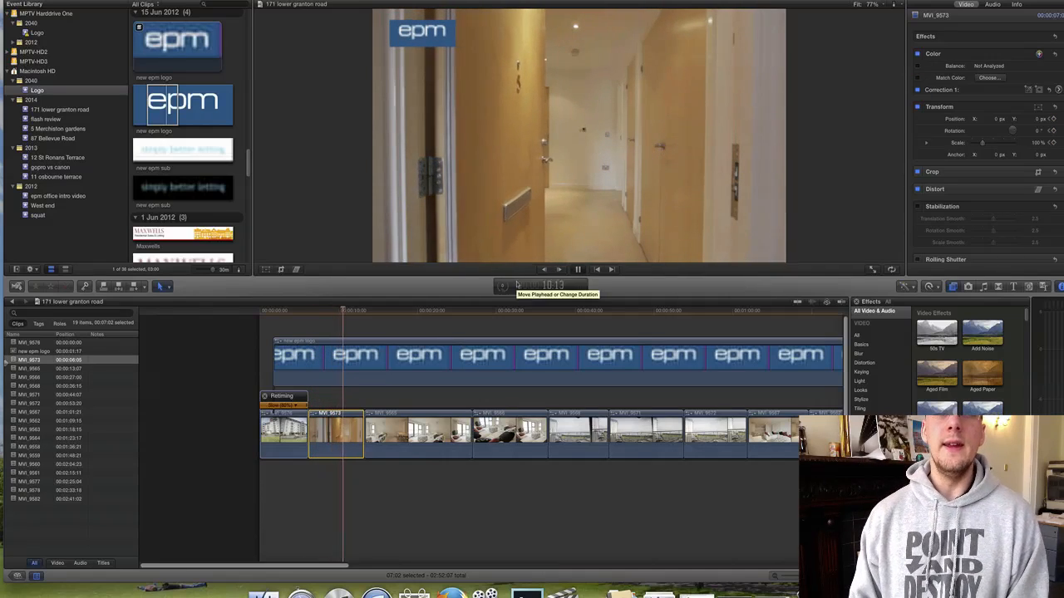
{"action": "key", "text": "space"}
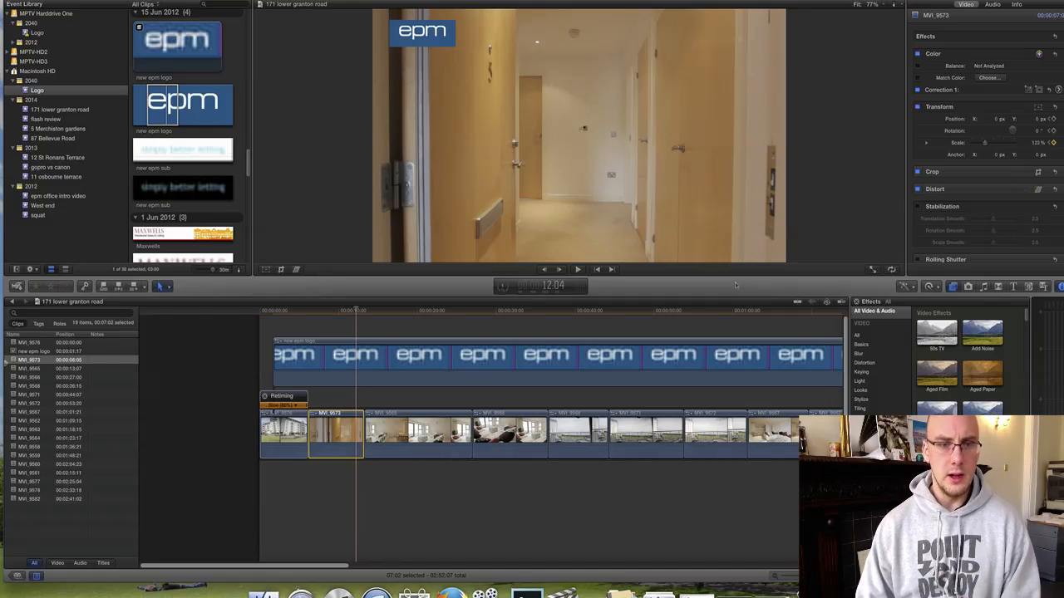
{"action": "left_click", "coordinate": [295, 312]}
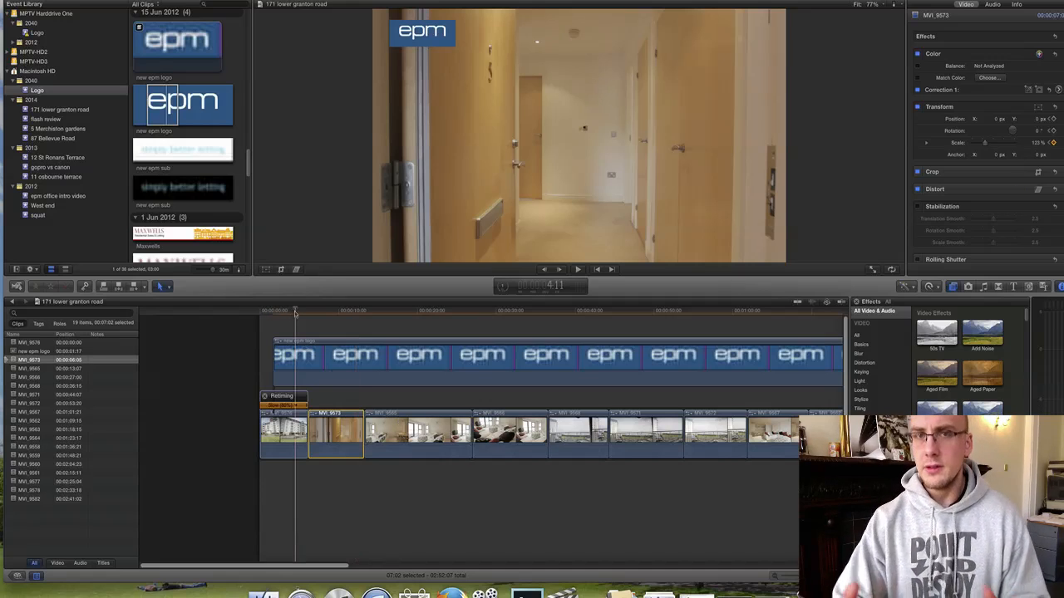
{"action": "key", "text": "space"}
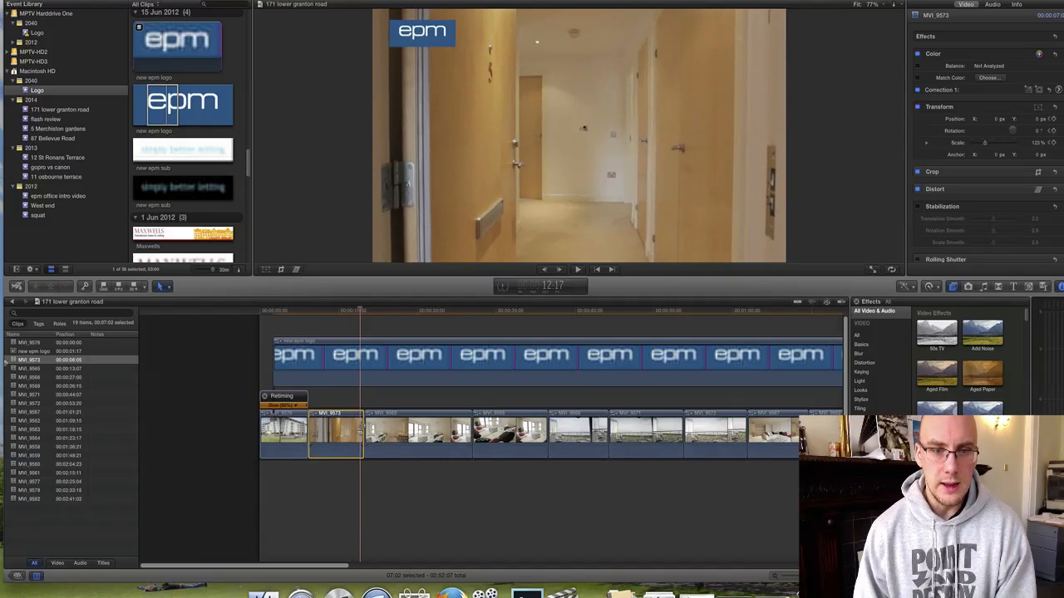
{"action": "key", "text": "Delete"}
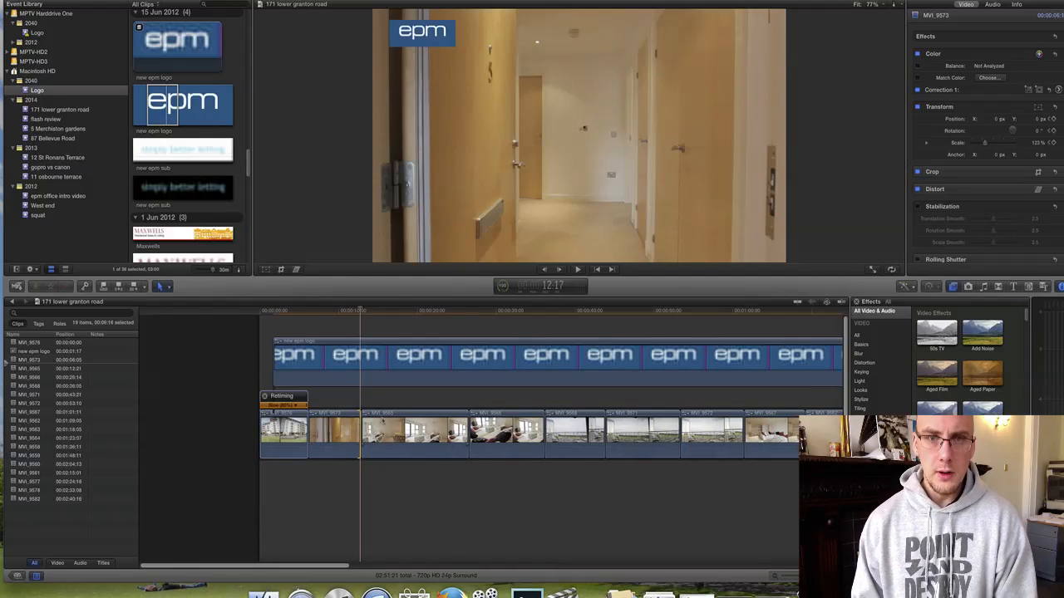
Extend one edit point slightly and shorten the end of the following shot.
{"action": "key", "text": "space"}
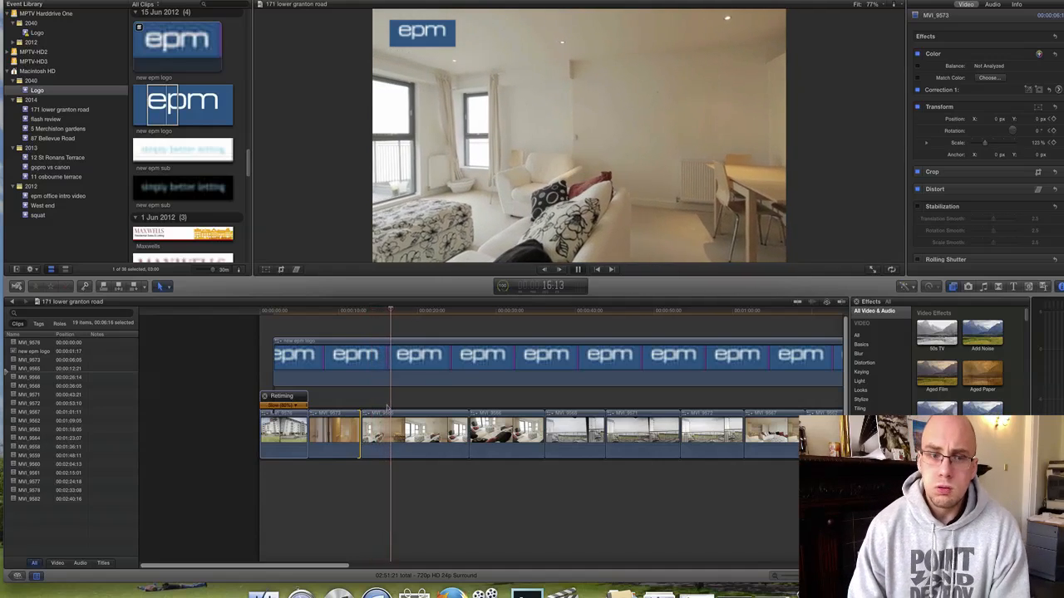
{"action": "left_click_drag", "start_coordinate": [361, 433], "coordinate": [371, 432]}
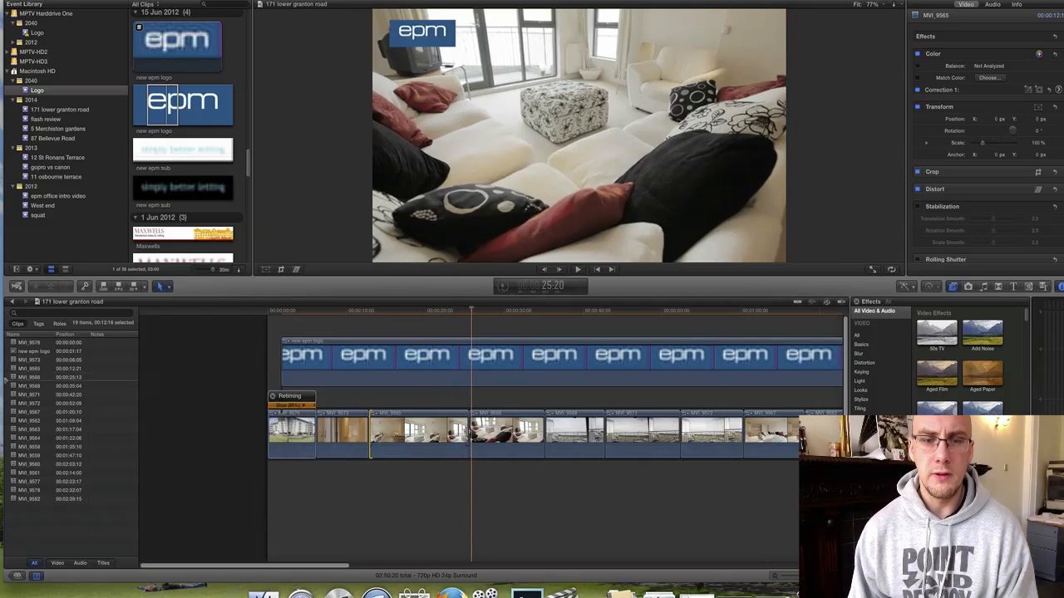
{"action": "left_click_drag", "start_coordinate": [467, 432], "coordinate": [460, 432]}
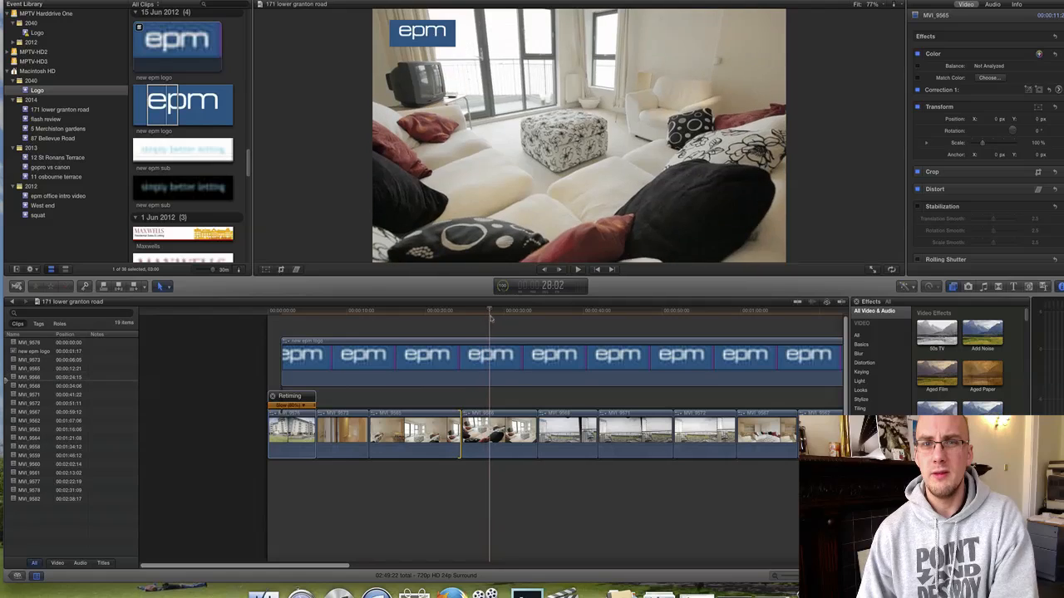
Delete clips MVI_9566, MVI_9571 and MVI_9568, closing the gaps.
{"action": "key", "text": "c"}
{"action": "key", "text": "j"}
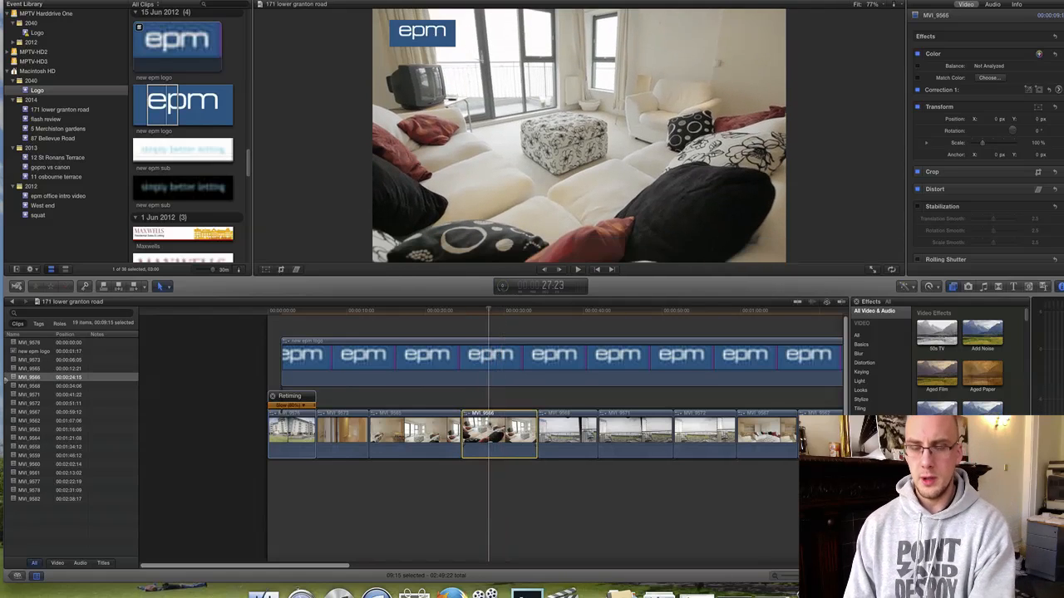
{"action": "scroll", "coordinate": [491, 432], "scroll_direction": "right", "scroll_amount": 6}
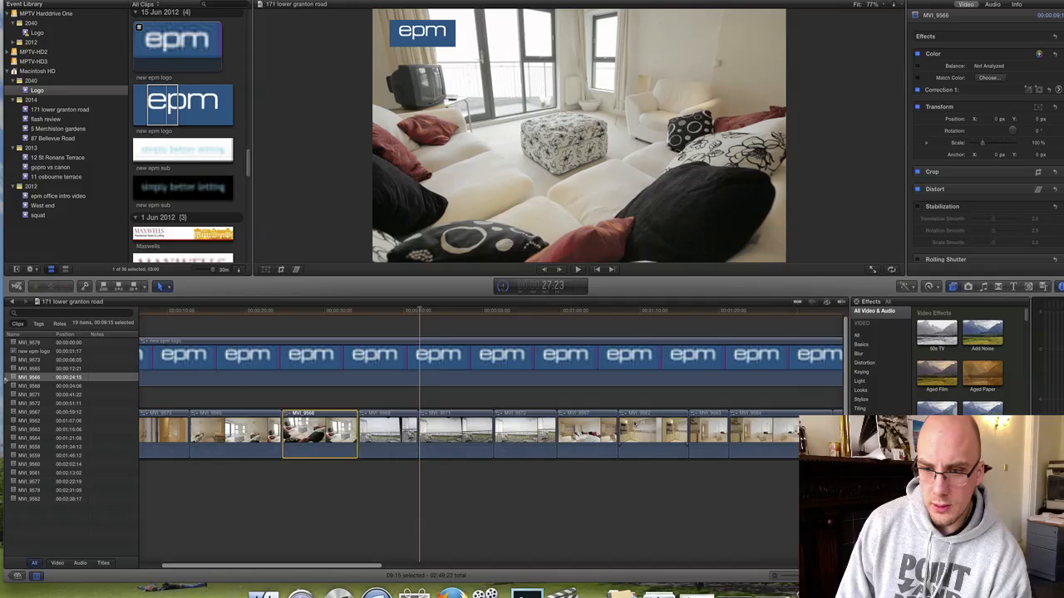
{"action": "scroll", "coordinate": [491, 432], "scroll_direction": "left", "scroll_amount": 3}
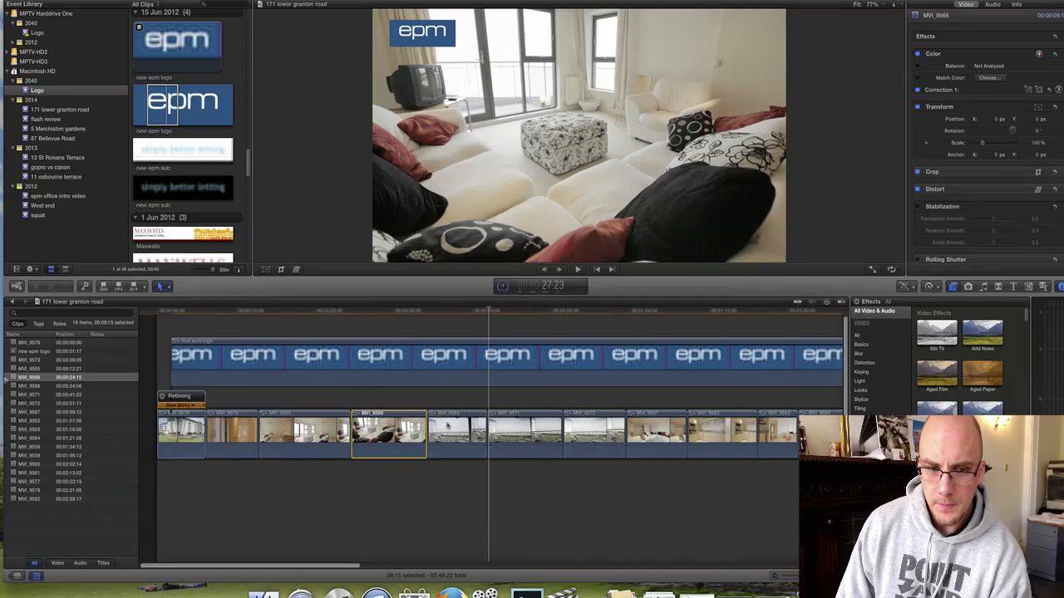
{"action": "key", "text": "Delete"}
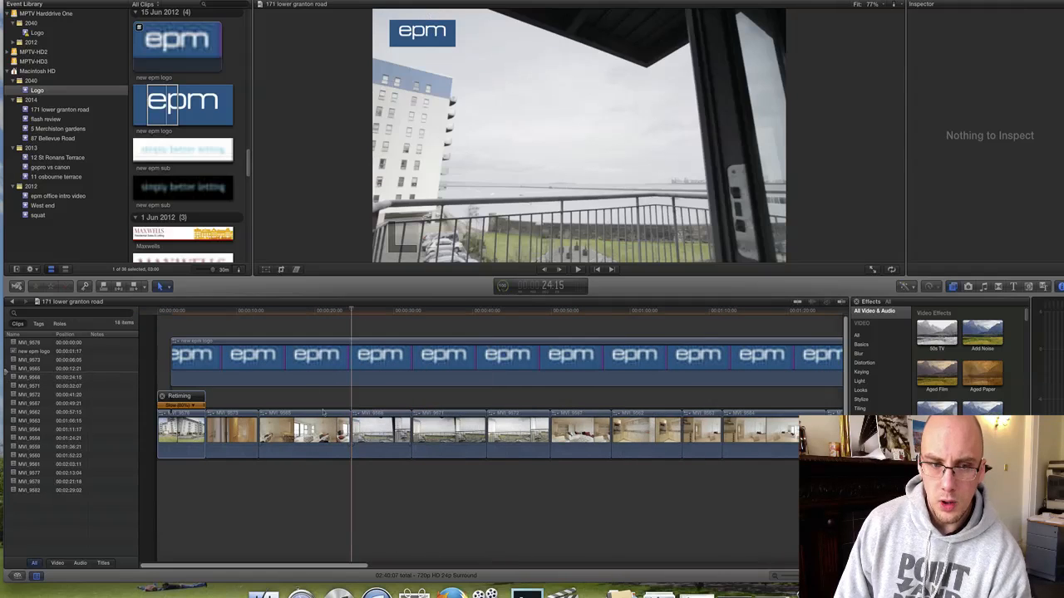
{"action": "left_click_drag", "start_coordinate": [283, 314], "coordinate": [502, 343]}
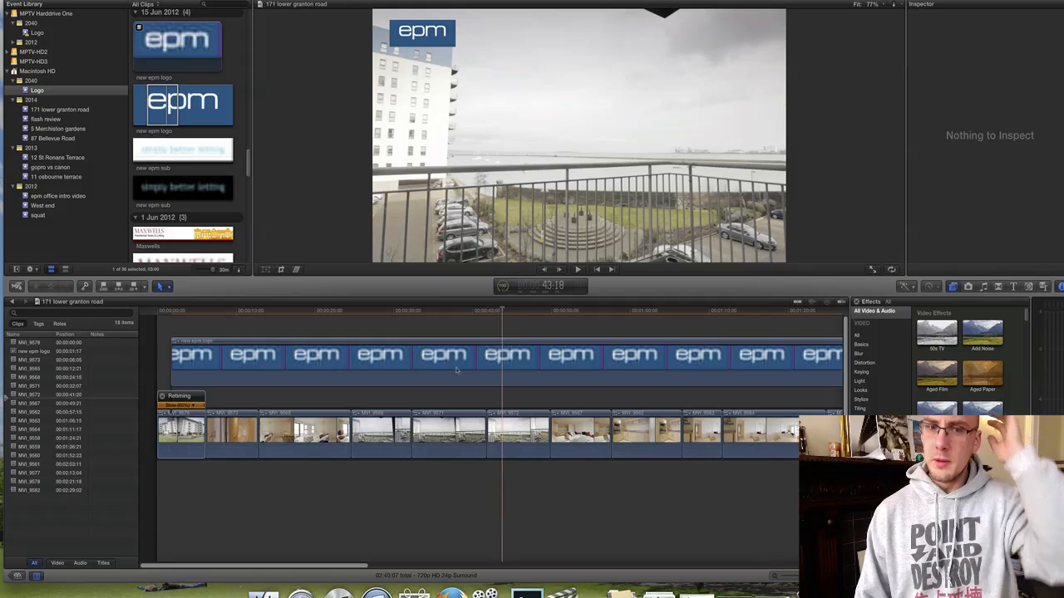
{"action": "left_click", "coordinate": [449, 432]}
{"action": "key", "text": "Delete"}
{"action": "left_click", "coordinate": [394, 432]}
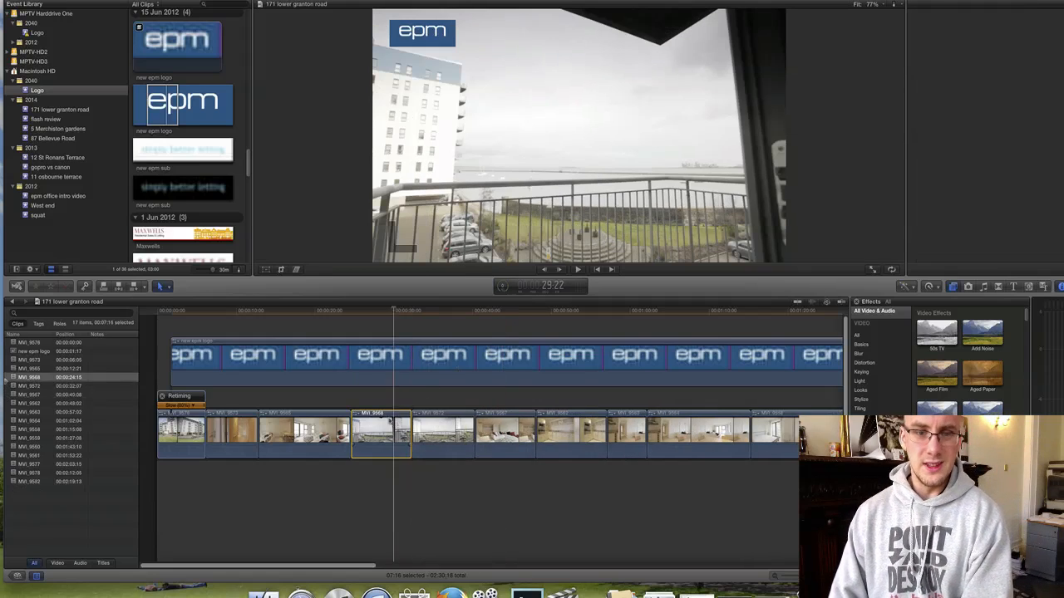
{"action": "key", "text": "Delete"}
Review the edit from 22:22, then select MVI_9572 and show its Inspector settings.
{"action": "left_click", "coordinate": [339, 313]}
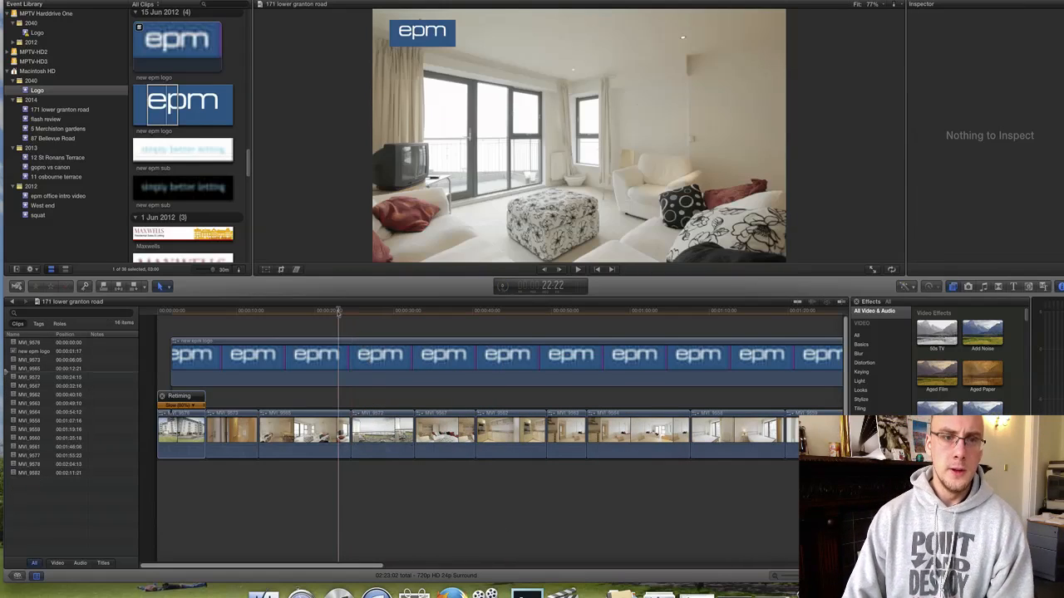
{"action": "key", "text": "space"}
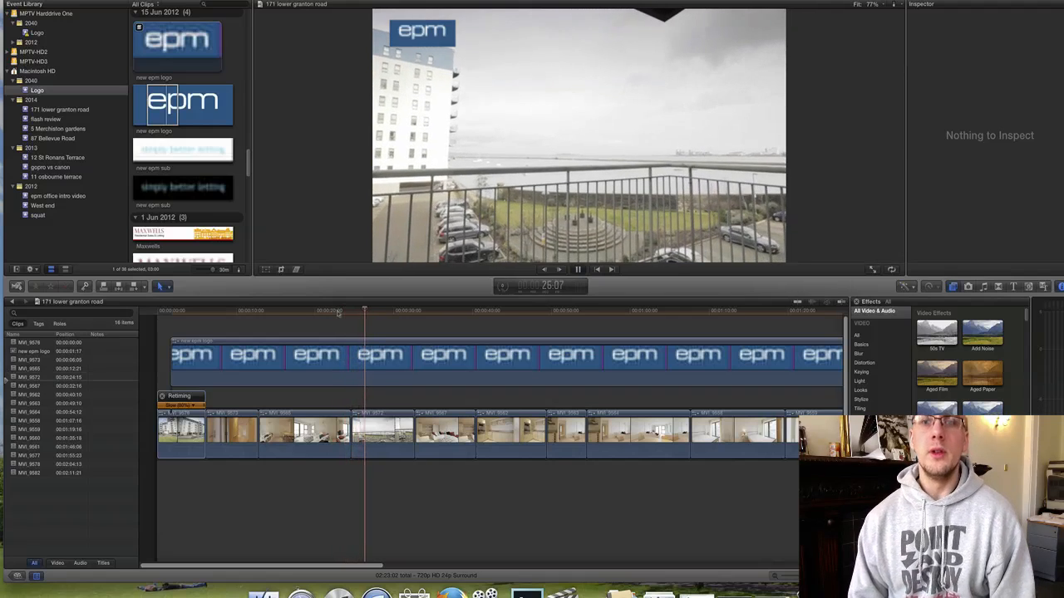
{"action": "key", "text": "space"}
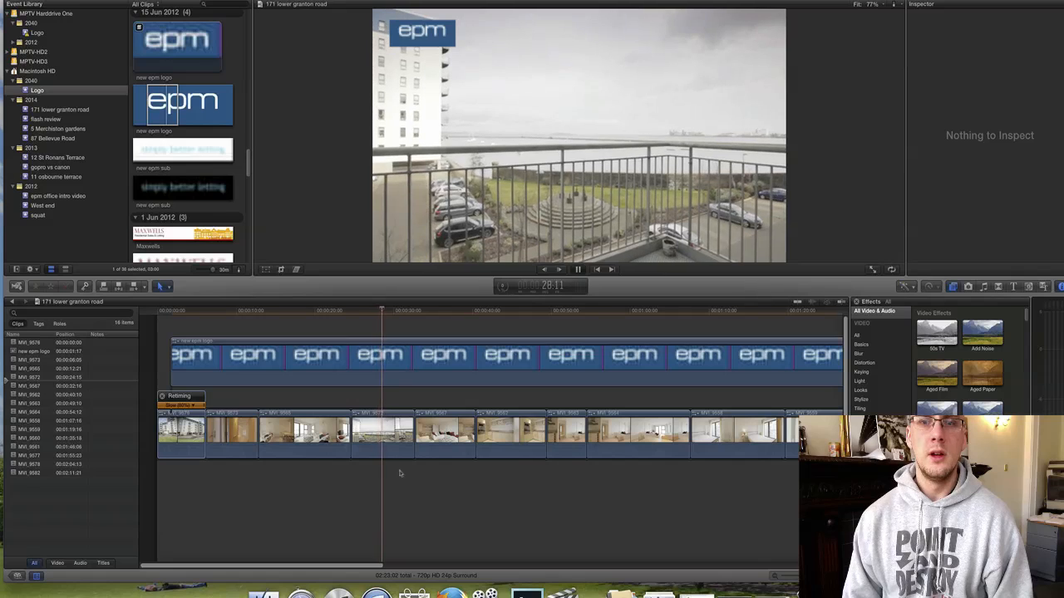
{"action": "key", "text": "space"}
{"action": "left_click", "coordinate": [390, 449]}
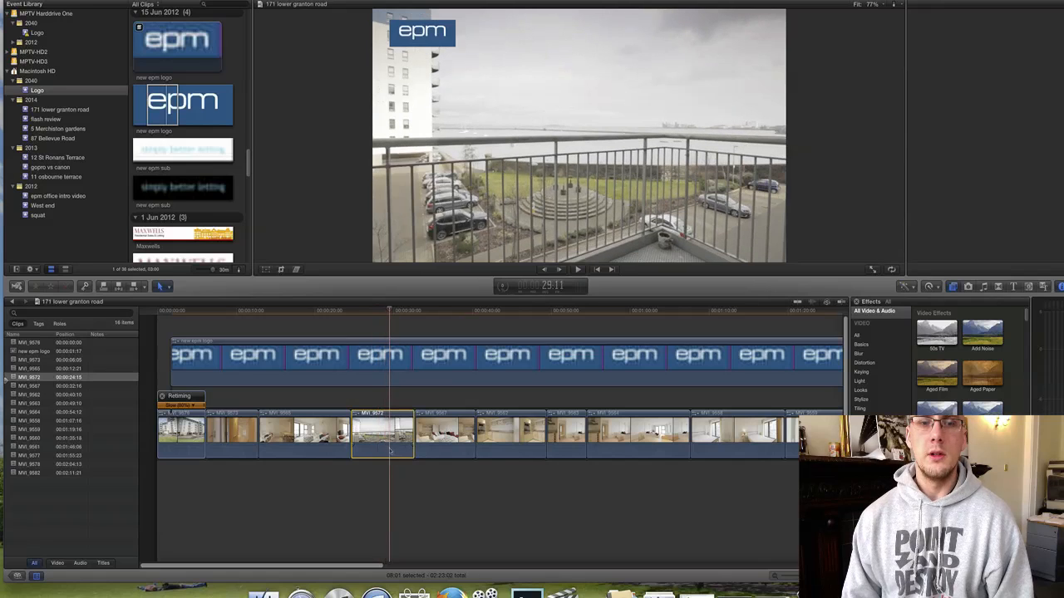
{"action": "key", "text": "super+4"}
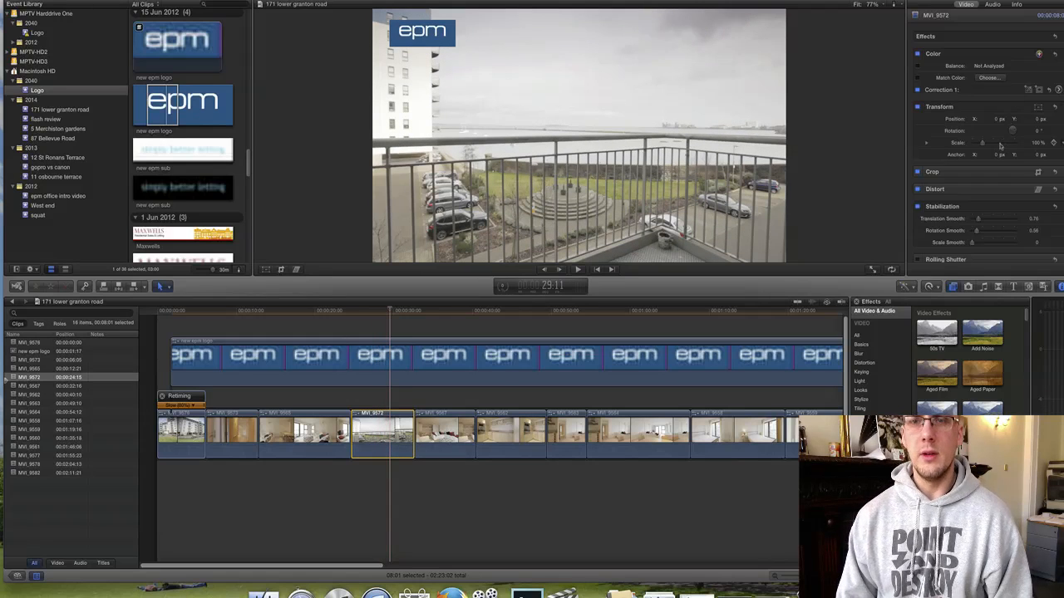
Move clip MVI_9567 earlier in the storyline and play the reordered sequence.
{"action": "key", "text": "space"}
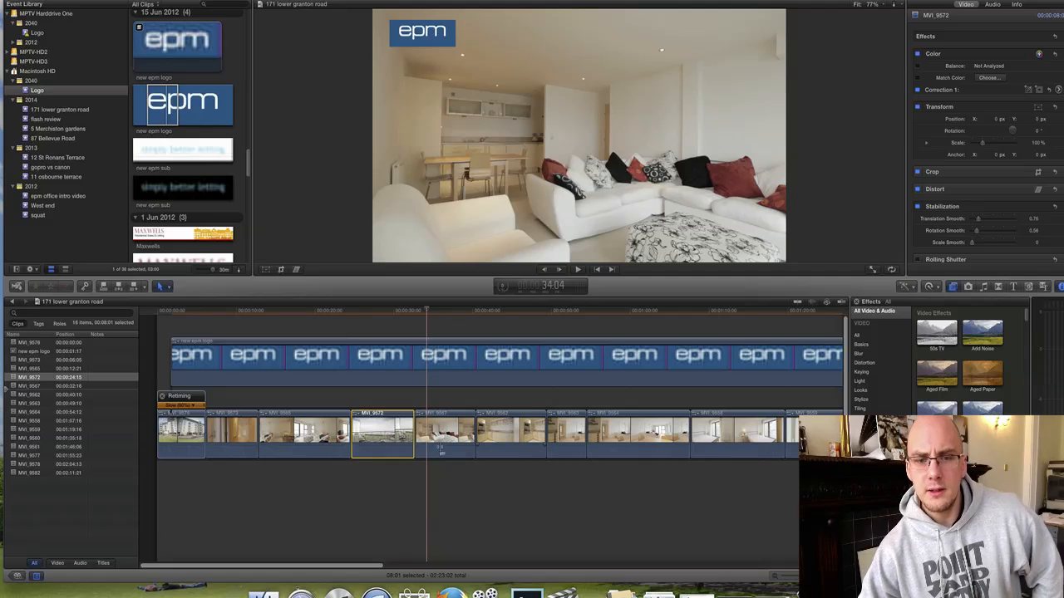
{"action": "left_click_drag", "start_coordinate": [441, 448], "coordinate": [293, 444]}
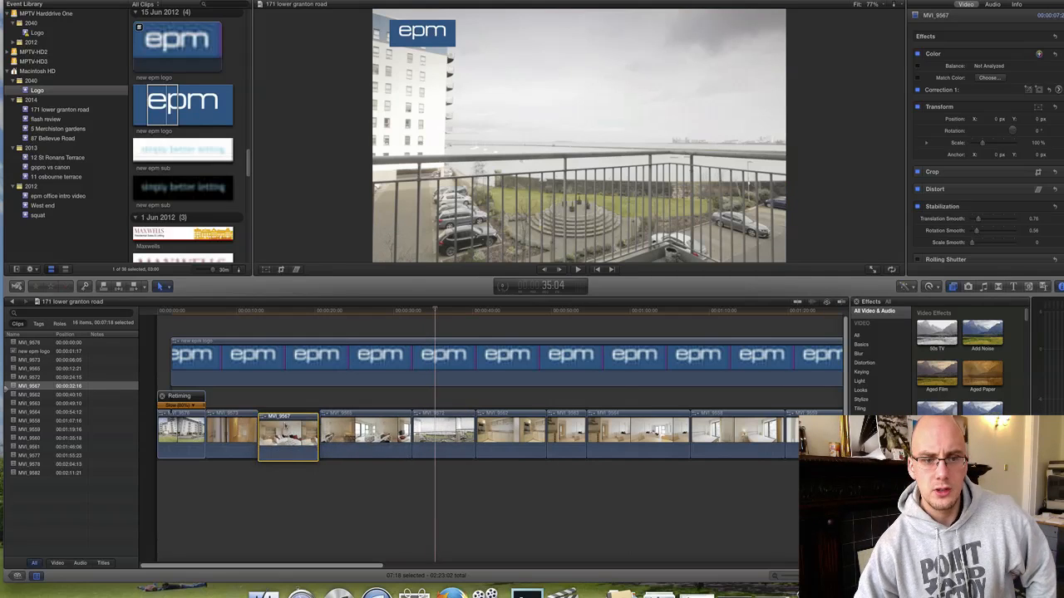
{"action": "left_click", "coordinate": [252, 311]}
{"action": "key", "text": "space"}
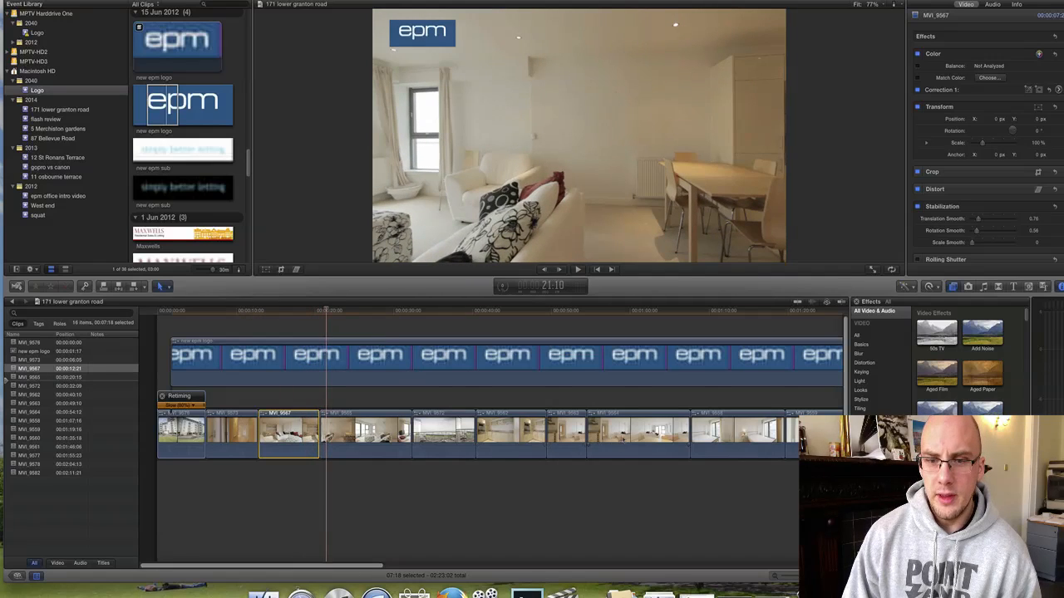
Delete clip MVI_9563 after rewatching it.
{"action": "left_click", "coordinate": [575, 432]}
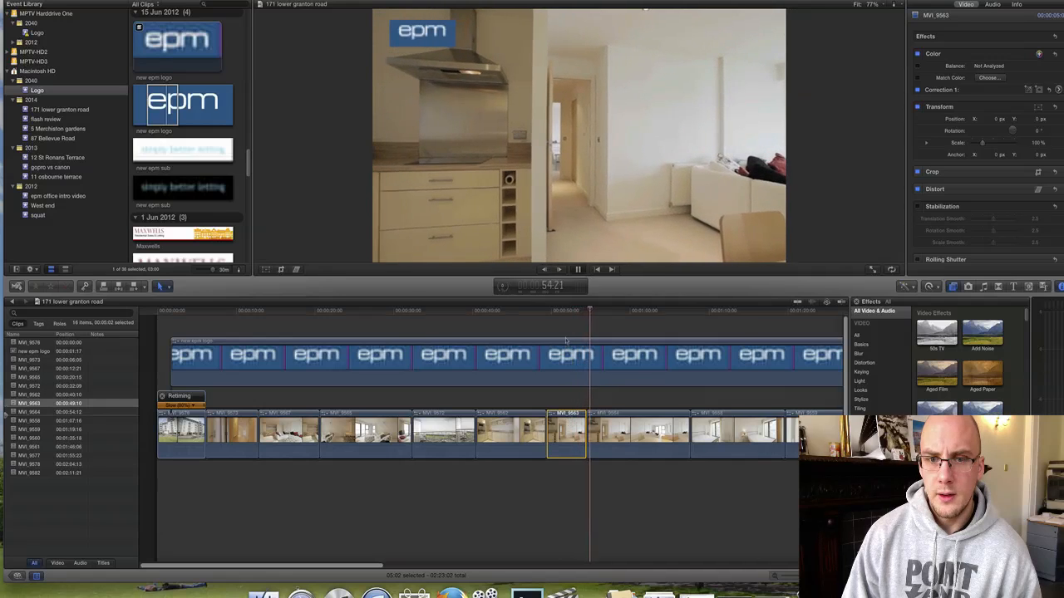
{"action": "left_click", "coordinate": [555, 314]}
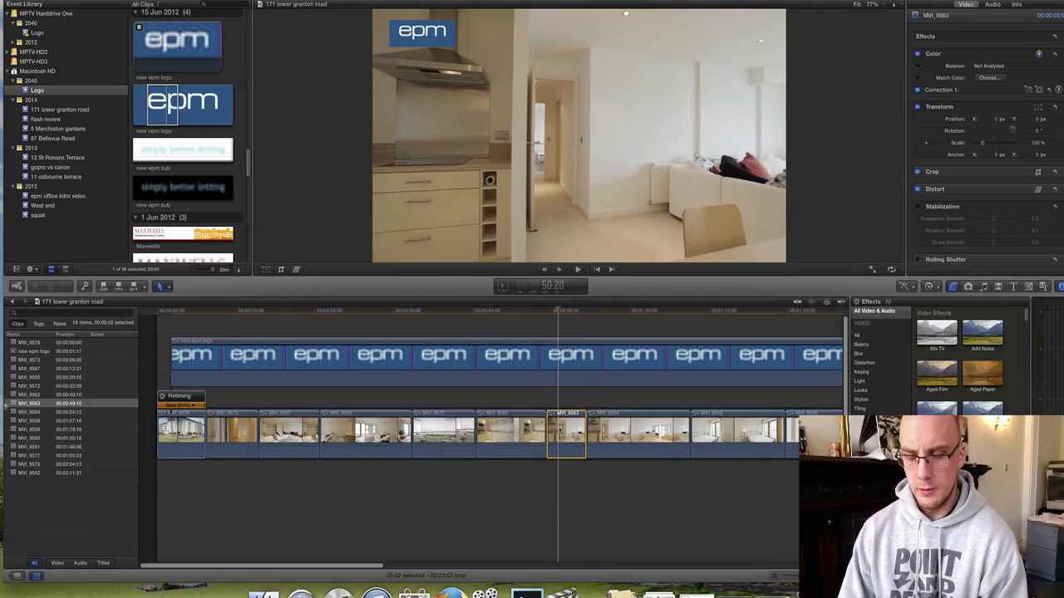
{"action": "key", "text": "Delete"}
Move clip MVI_9564 earlier, next to the corridor shot, and preview it.
{"action": "left_click", "coordinate": [580, 432]}
{"action": "left_click_drag", "start_coordinate": [579, 432], "coordinate": [276, 436]}
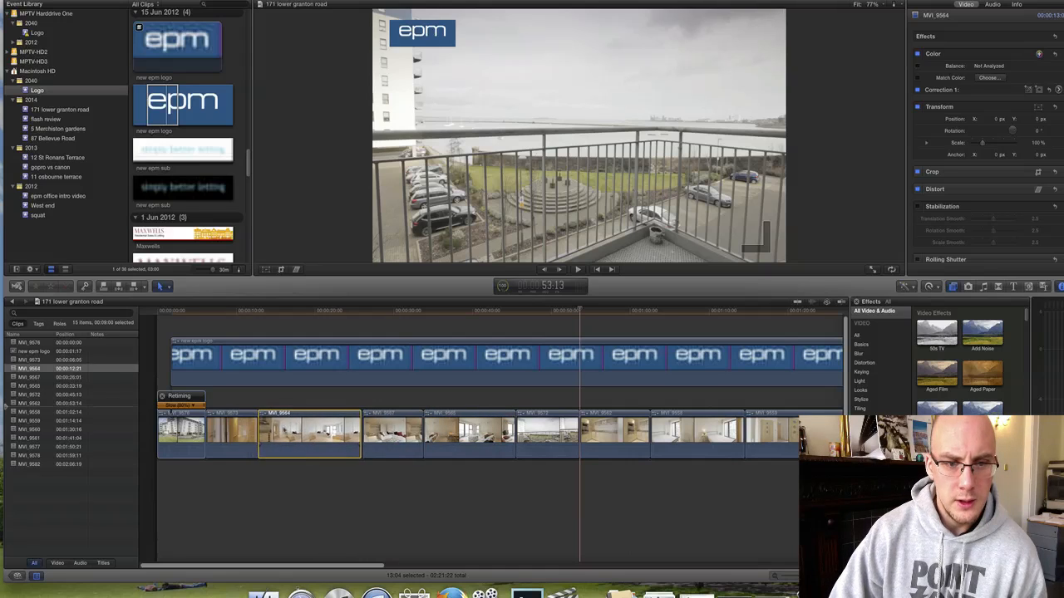
{"action": "left_click", "coordinate": [236, 310]}
{"action": "key", "text": "space"}
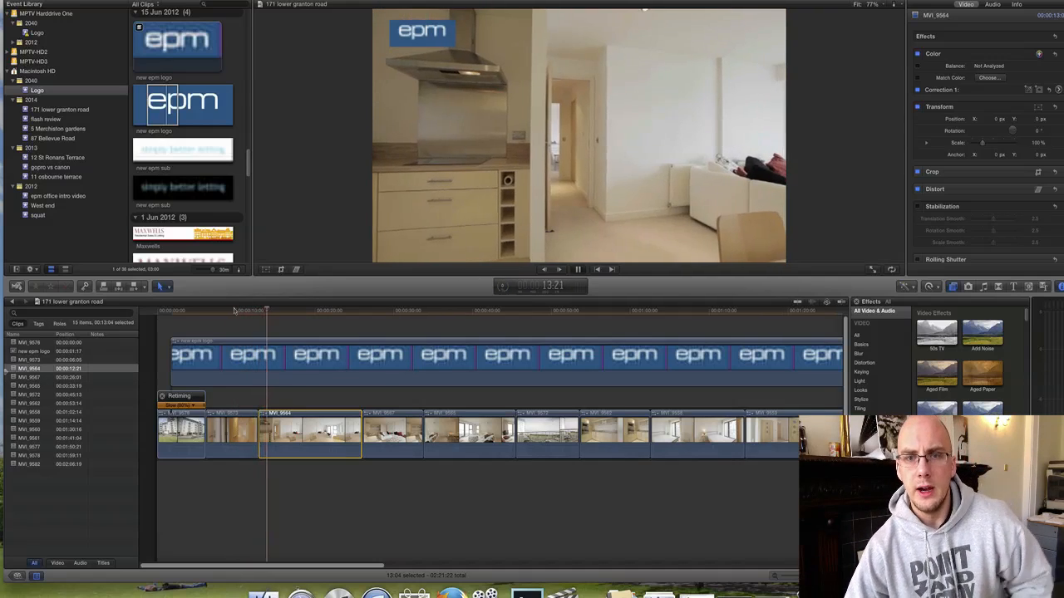
{"action": "key", "text": "space"}
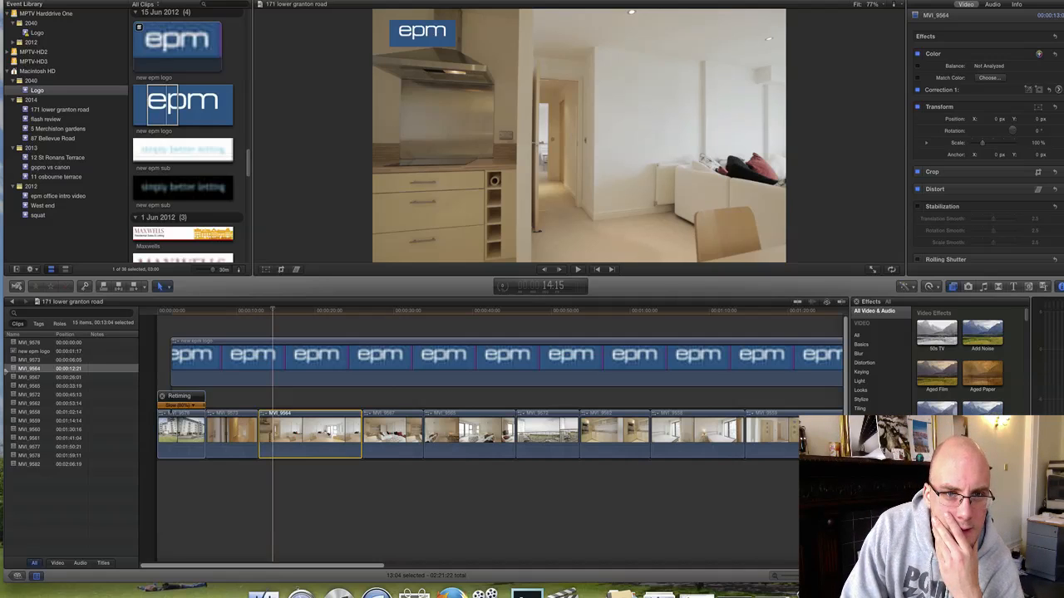
Trim the start of clip MVI_9564 and park the playhead at 10:08.
{"action": "left_click_drag", "start_coordinate": [260, 443], "coordinate": [264, 420]}
{"action": "left_click", "coordinate": [266, 442]}
{"action": "left_click", "coordinate": [252, 311]}
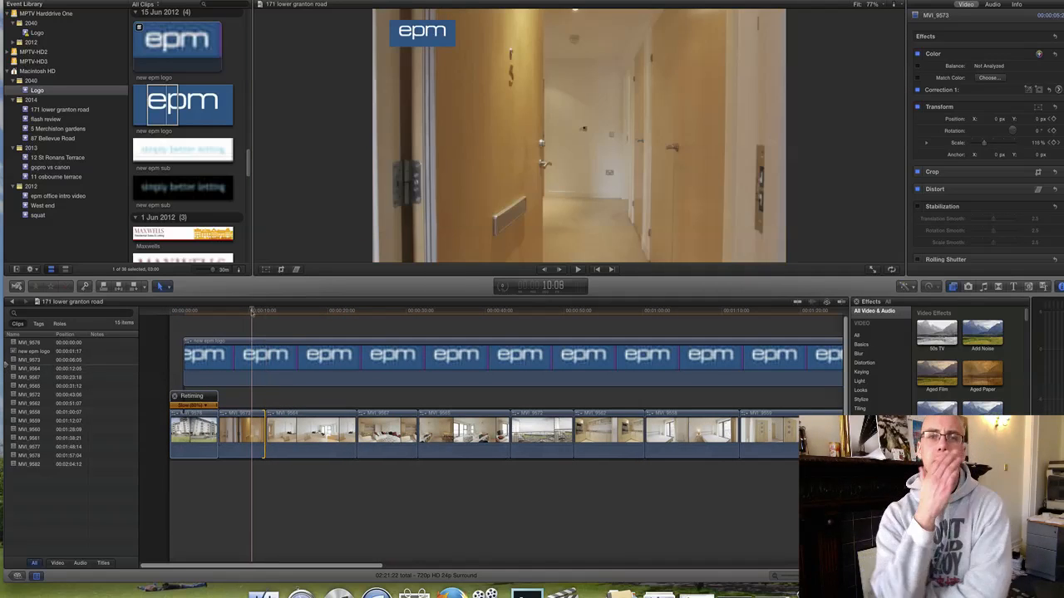
Shorten the clip at the edit point by 04:05, then lengthen it back by 01:06.
{"action": "key", "text": "space"}
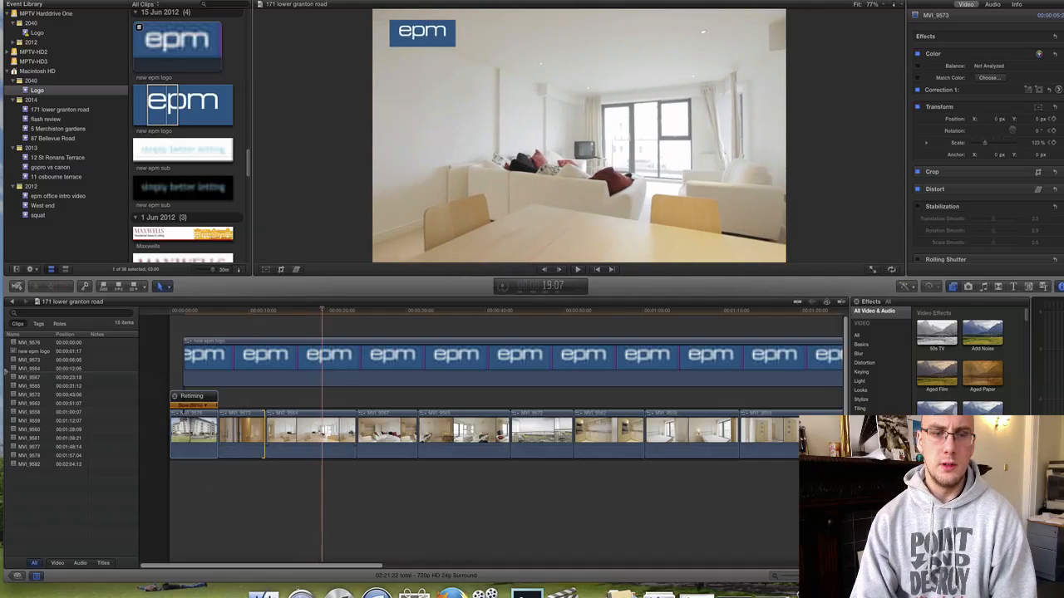
{"action": "left_click_drag", "start_coordinate": [355, 431], "coordinate": [321, 430]}
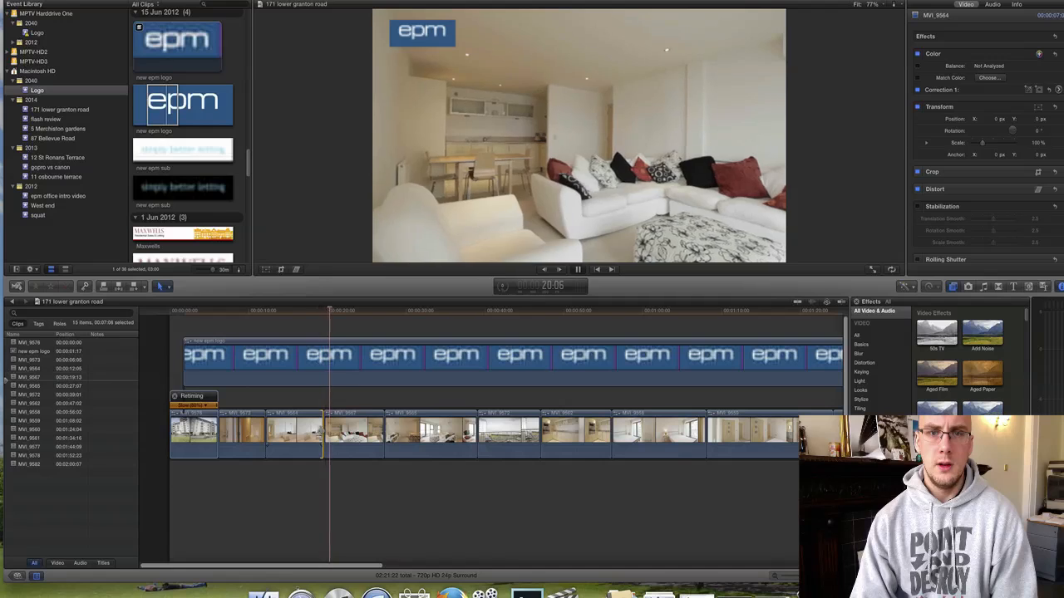
{"action": "left_click_drag", "start_coordinate": [323, 430], "coordinate": [333, 430]}
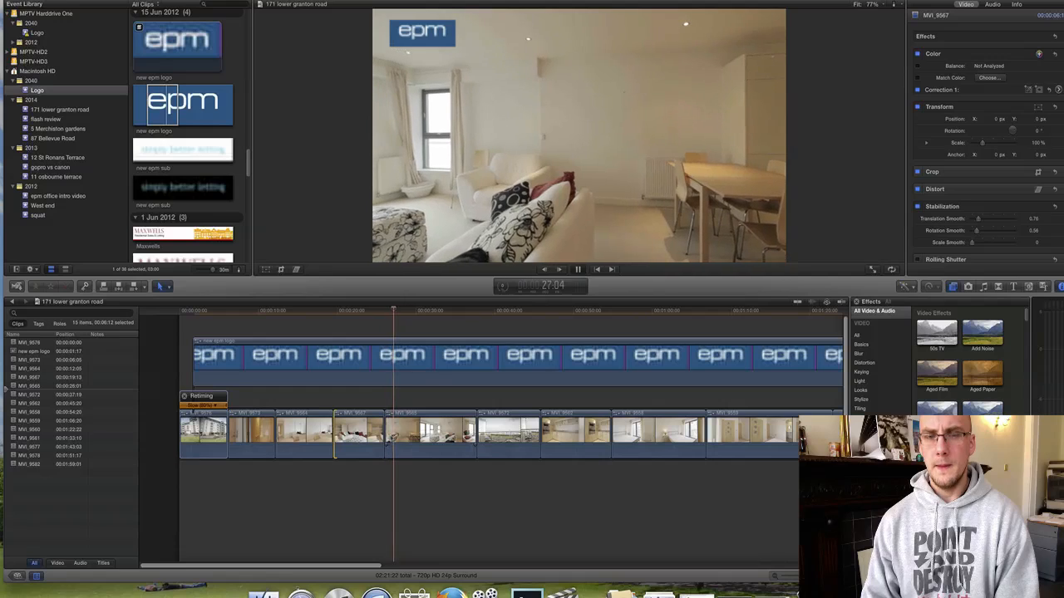
{"action": "key", "text": "space"}
Move the kitchen clip earlier, then marquee-select the first eight storyline clips.
{"action": "left_click", "coordinate": [408, 434]}
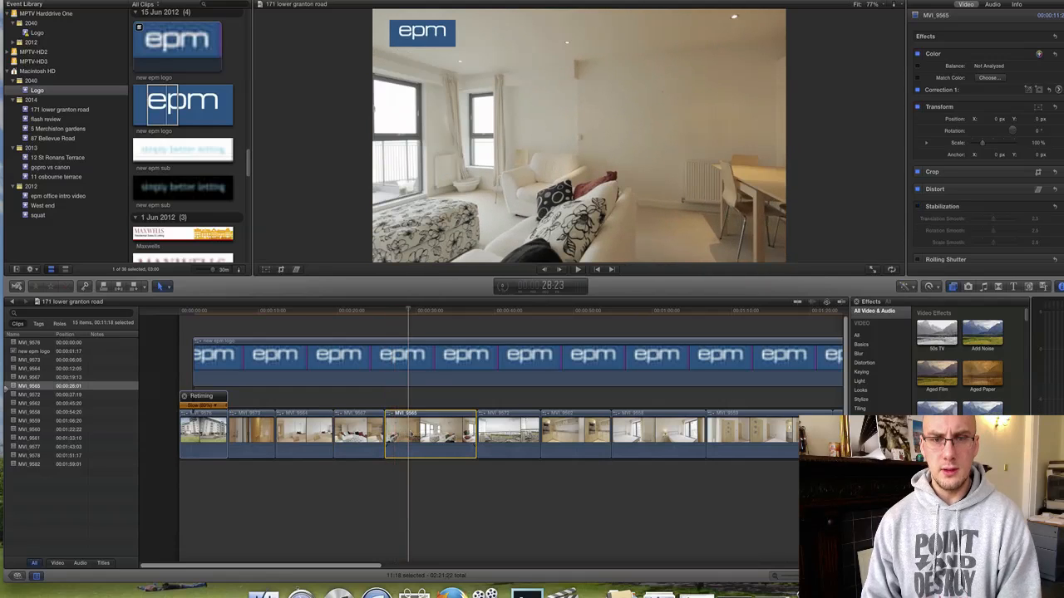
{"action": "key", "text": "space"}
{"action": "left_click", "coordinate": [466, 311]}
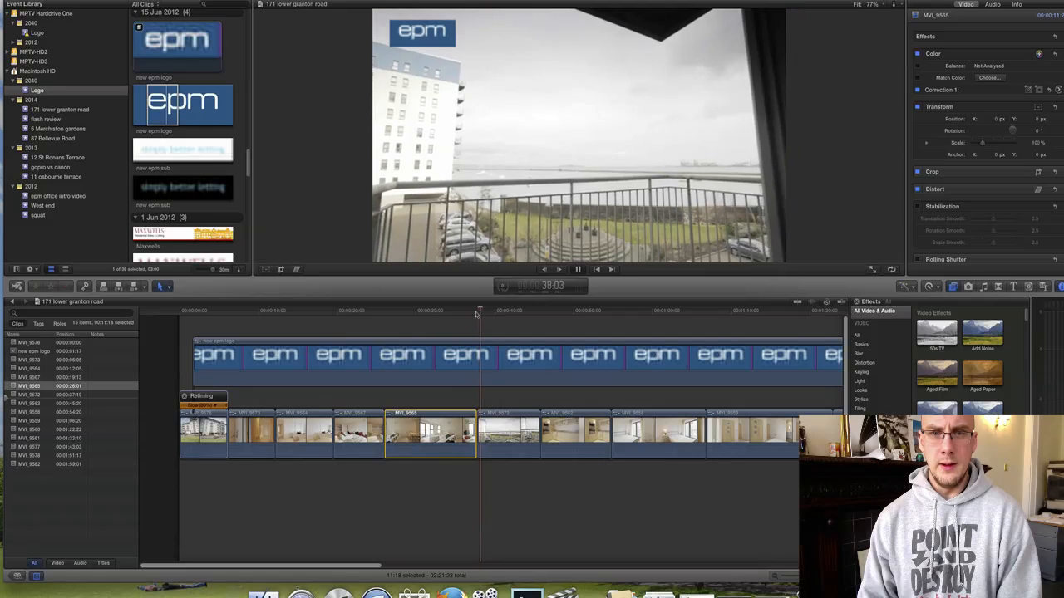
{"action": "key", "text": "space"}
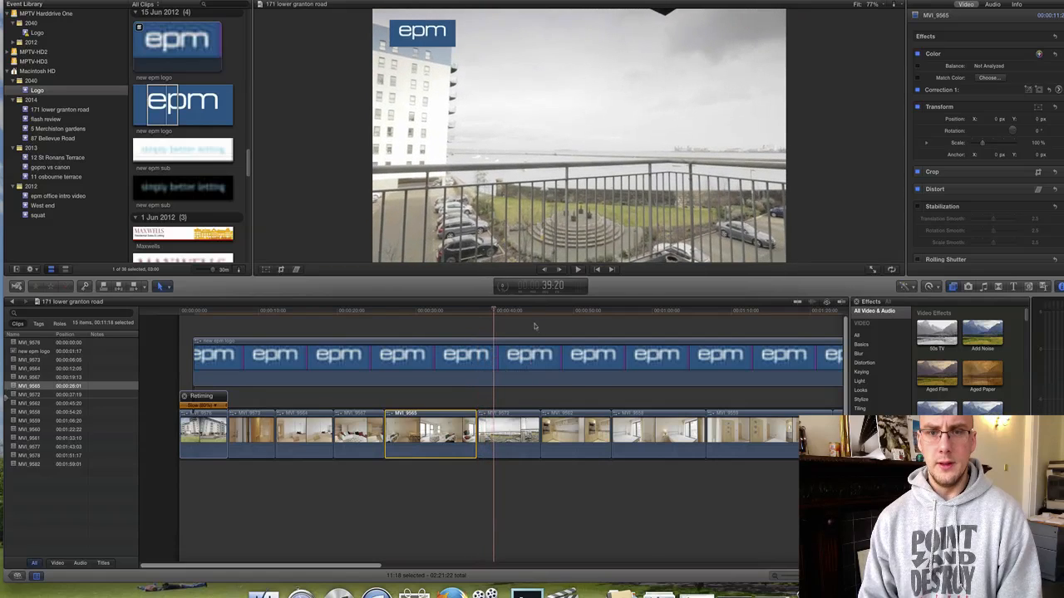
{"action": "left_click_drag", "start_coordinate": [542, 311], "coordinate": [556, 312]}
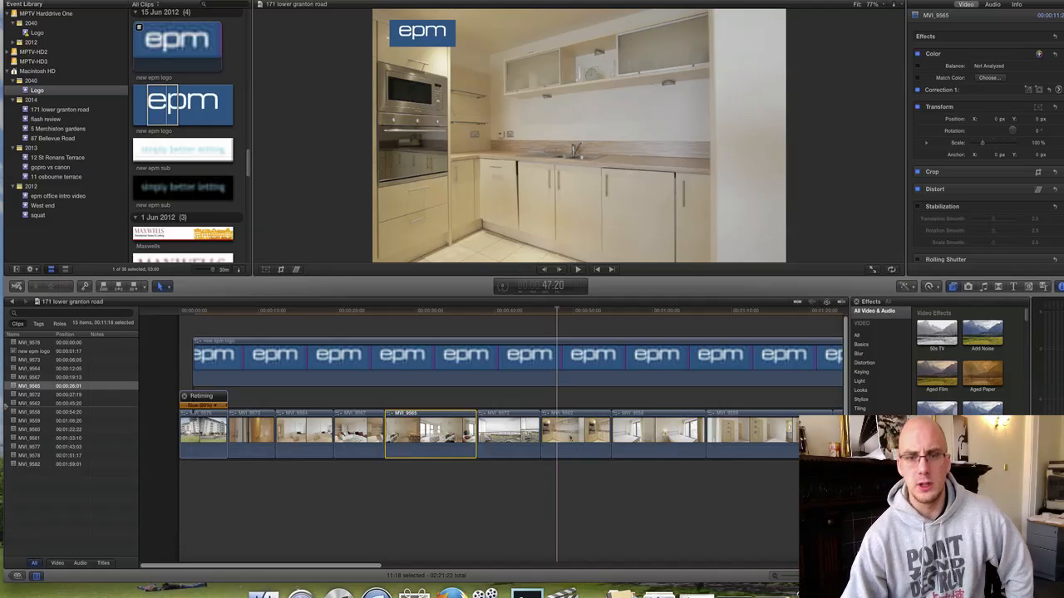
{"action": "left_click_drag", "start_coordinate": [580, 434], "coordinate": [337, 435]}
{"action": "left_click", "coordinate": [304, 439]}
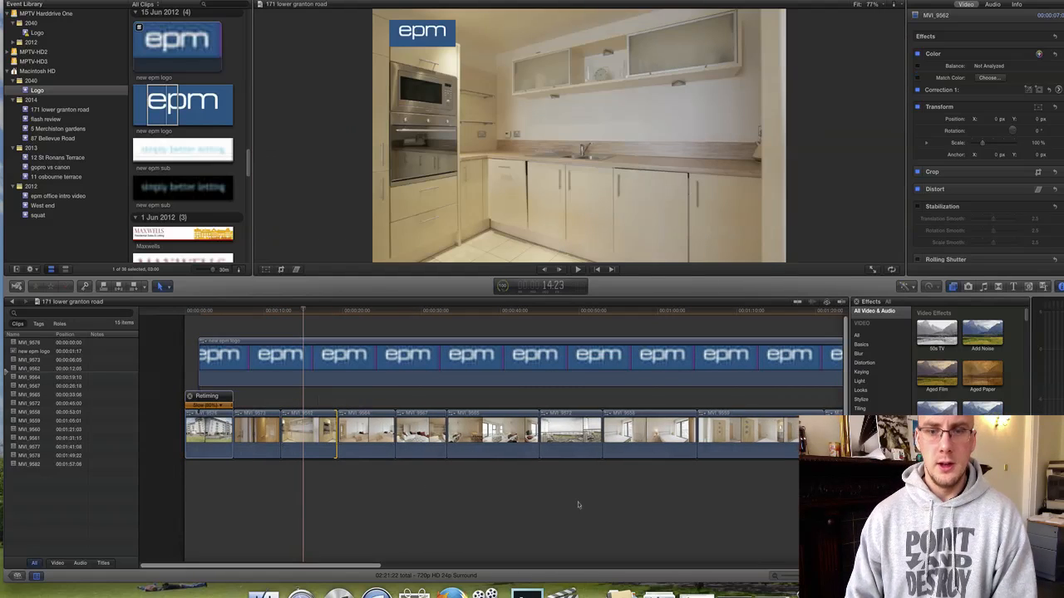
{"action": "left_click_drag", "start_coordinate": [675, 498], "coordinate": [220, 439]}
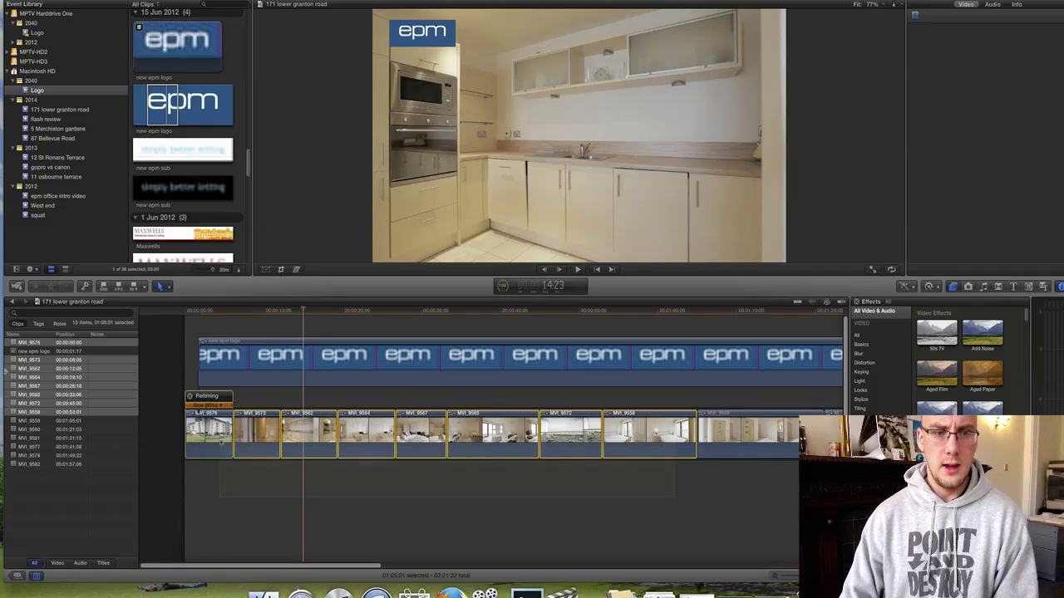
Add cross dissolves to the eight selected clips, accept the short-media warning, and play from the start.
{"action": "right_click", "coordinate": [222, 444]}
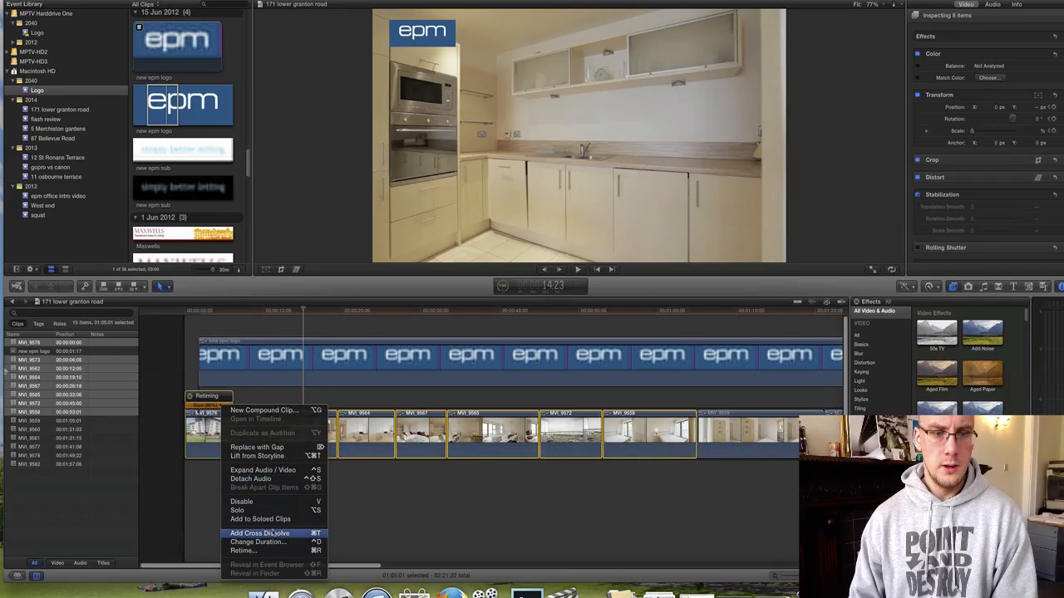
{"action": "left_click", "coordinate": [260, 533]}
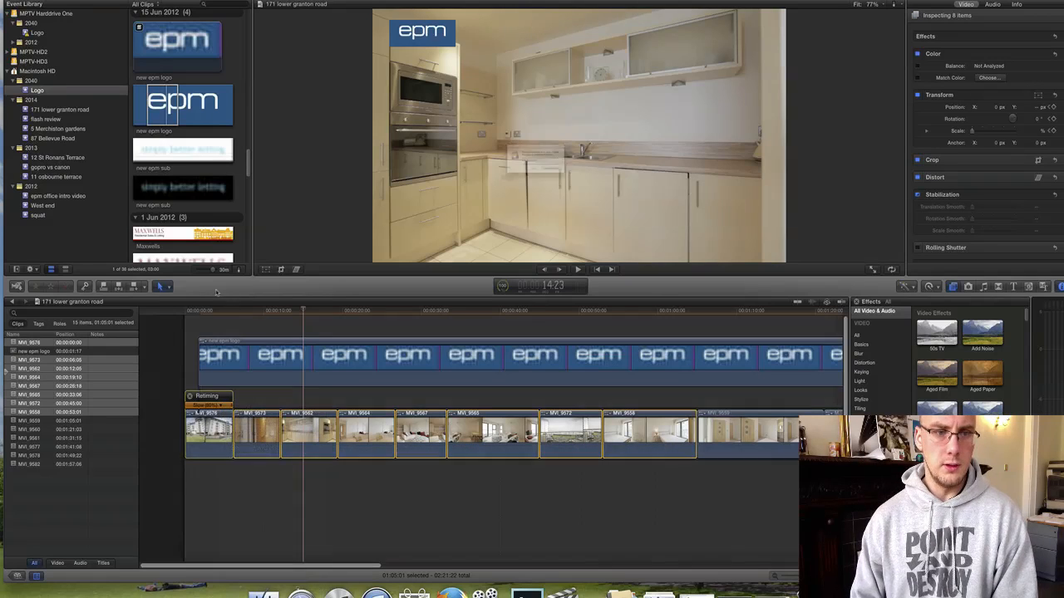
{"action": "left_click", "coordinate": [581, 189]}
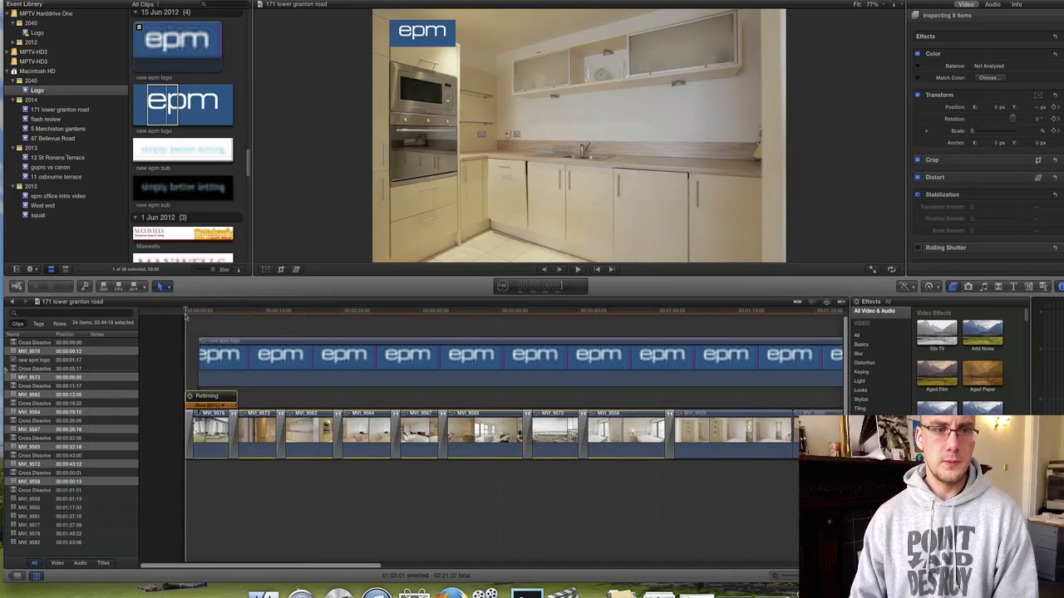
{"action": "key", "text": "space"}
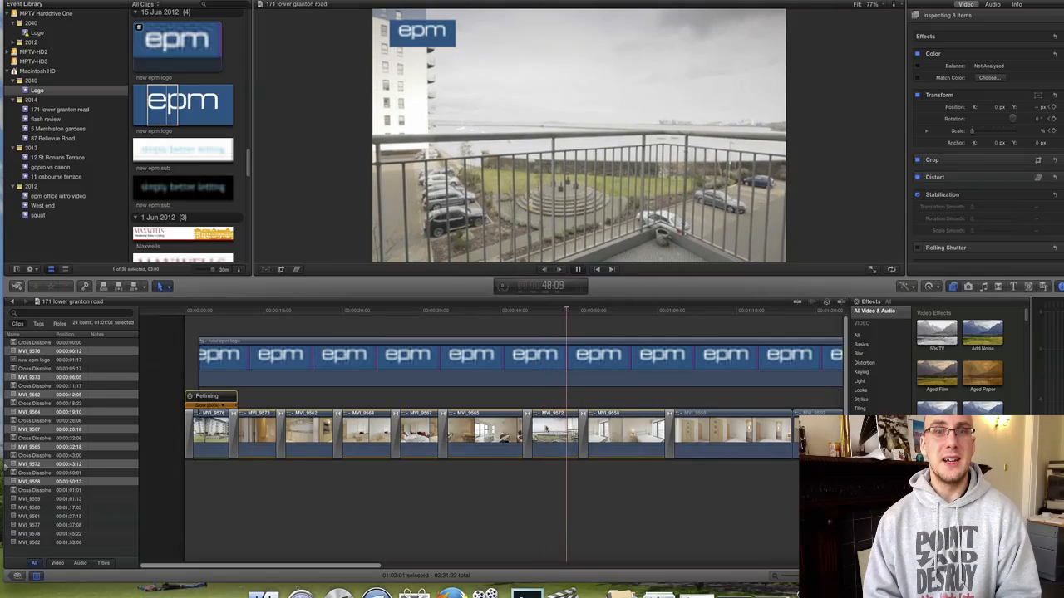
Raise the global saturation of balcony clip MVI_9572 in the Color Board.
{"action": "key", "text": "space"}
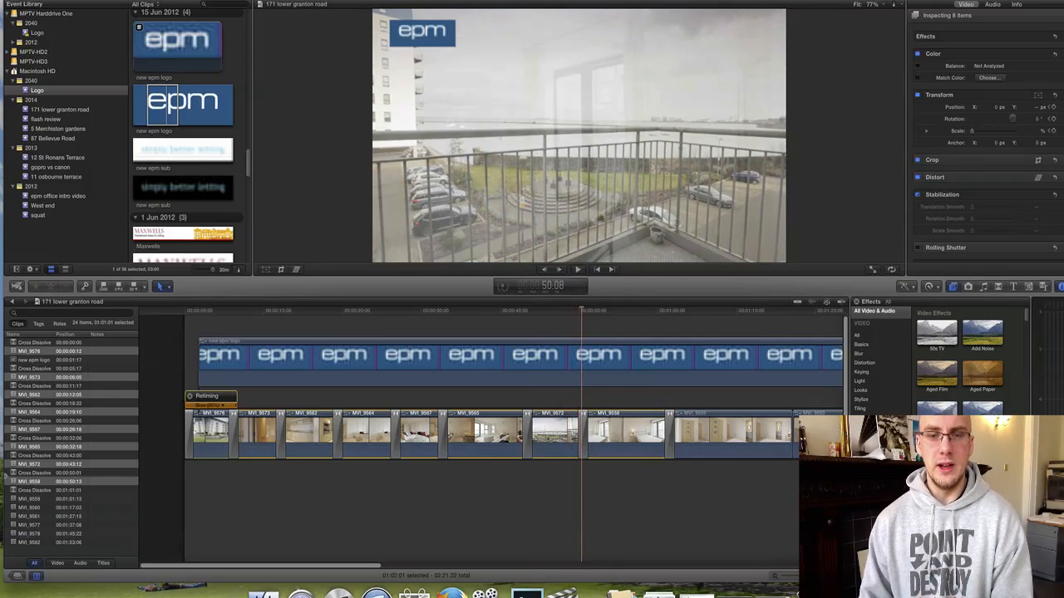
{"action": "left_click", "coordinate": [555, 432]}
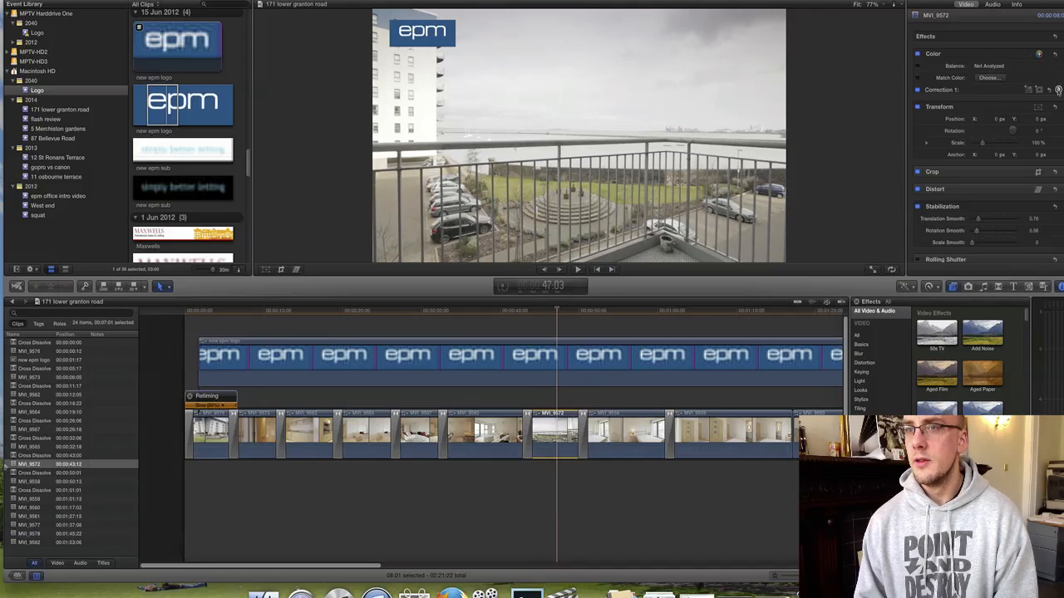
{"action": "left_click", "coordinate": [1058, 90]}
{"action": "left_click", "coordinate": [990, 30]}
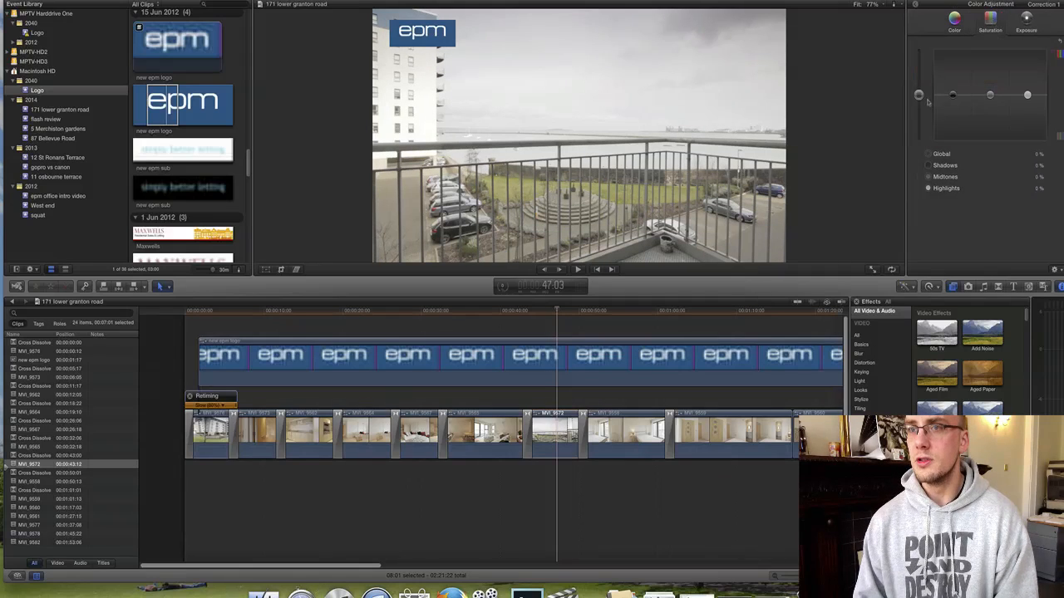
{"action": "left_click_drag", "start_coordinate": [918, 95], "coordinate": [919, 85]}
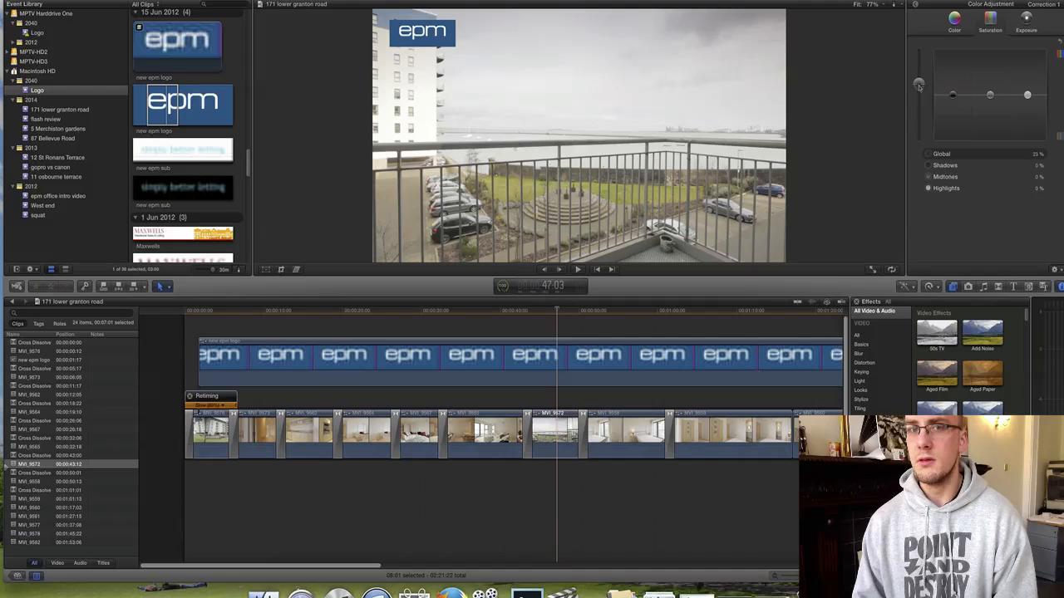
Raise the opening building clip's global saturation, then select bedroom clip MVI_9558 in the Video inspector.
{"action": "key", "text": "Home"}
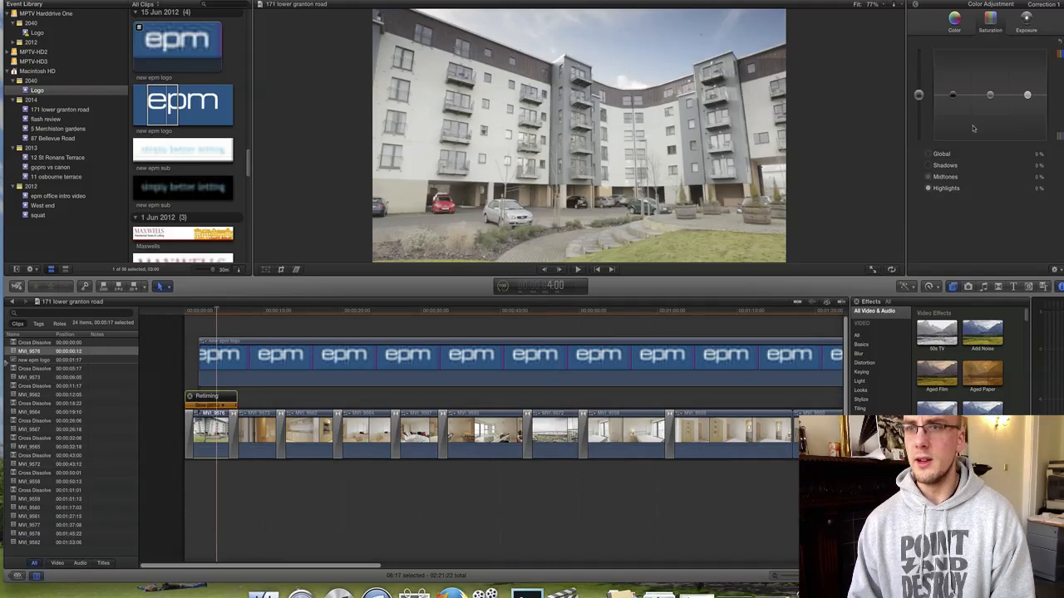
{"action": "left_click_drag", "start_coordinate": [919, 95], "coordinate": [919, 85]}
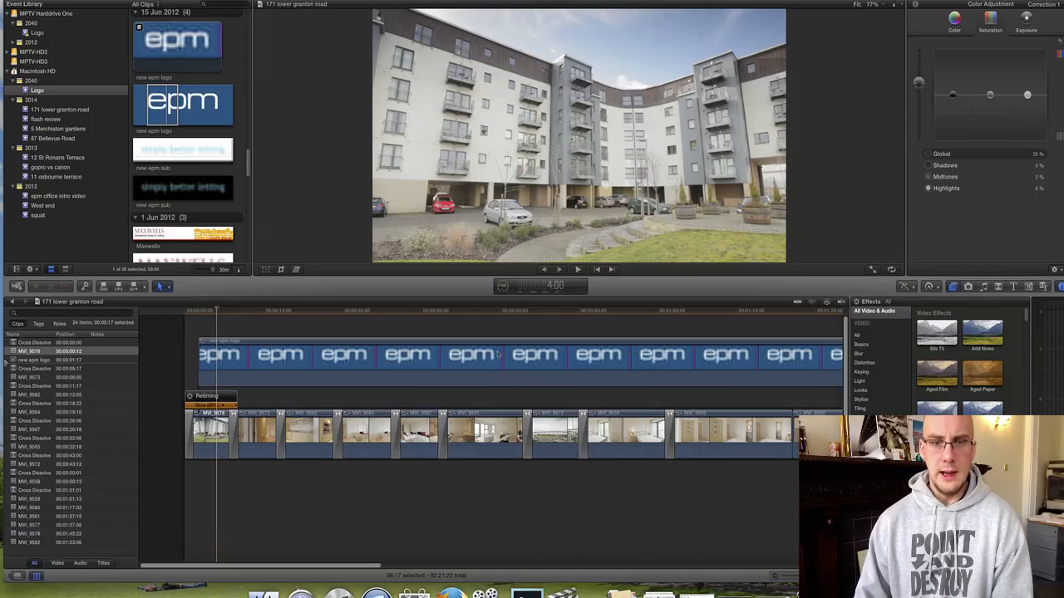
{"action": "scroll", "coordinate": [542, 388], "scroll_direction": "right", "scroll_amount": 3}
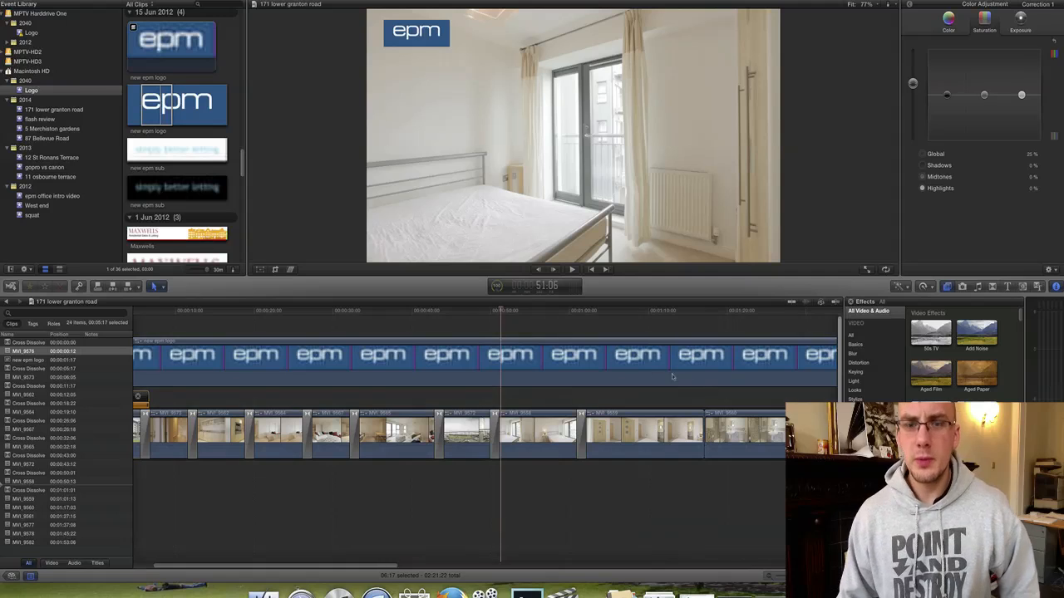
{"action": "left_click", "coordinate": [541, 432]}
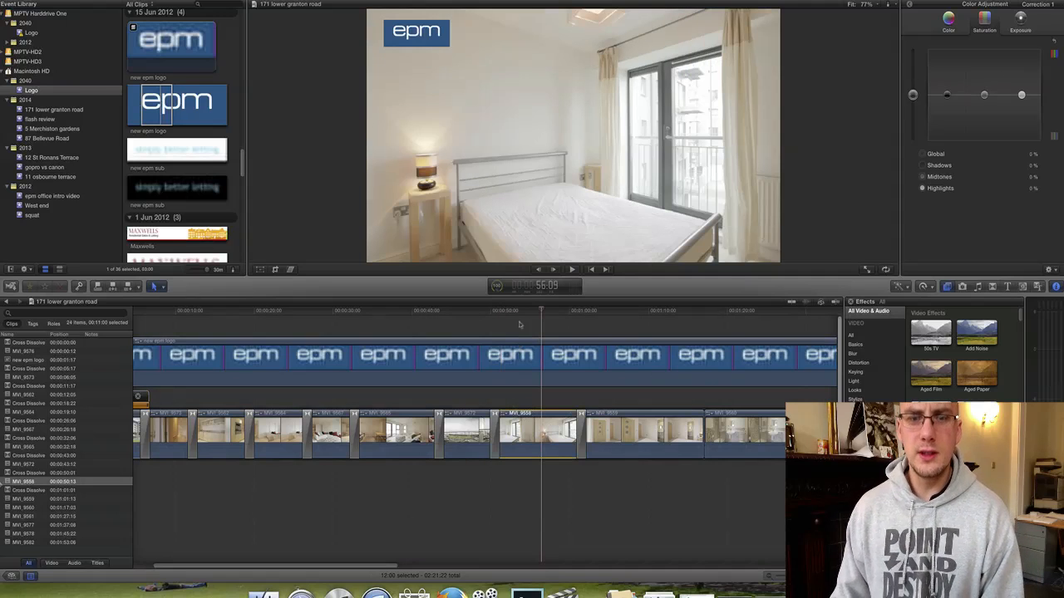
{"action": "left_click_drag", "start_coordinate": [522, 312], "coordinate": [534, 311]}
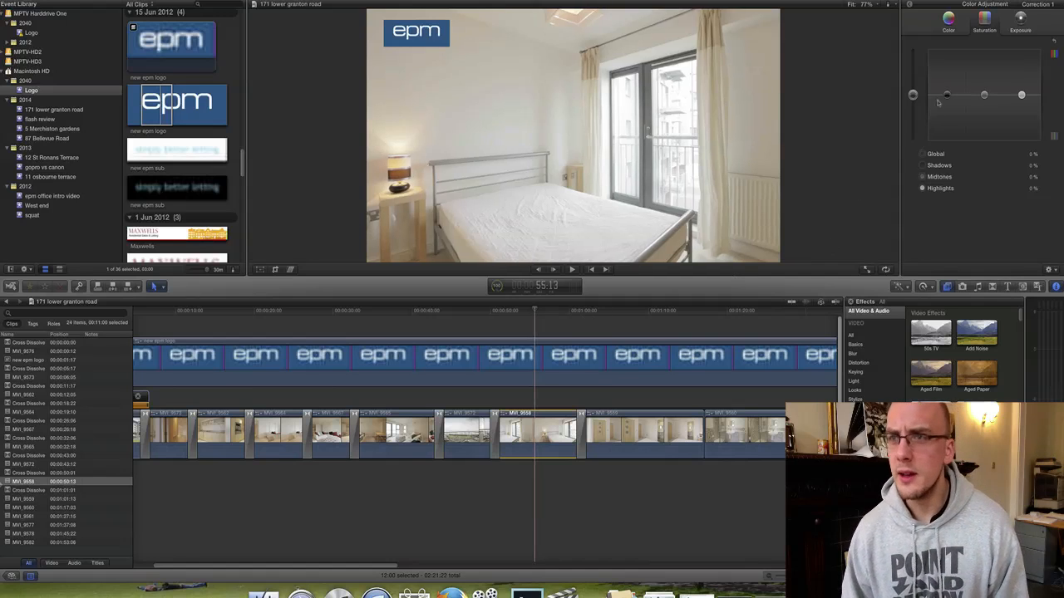
{"action": "left_click", "coordinate": [910, 5]}
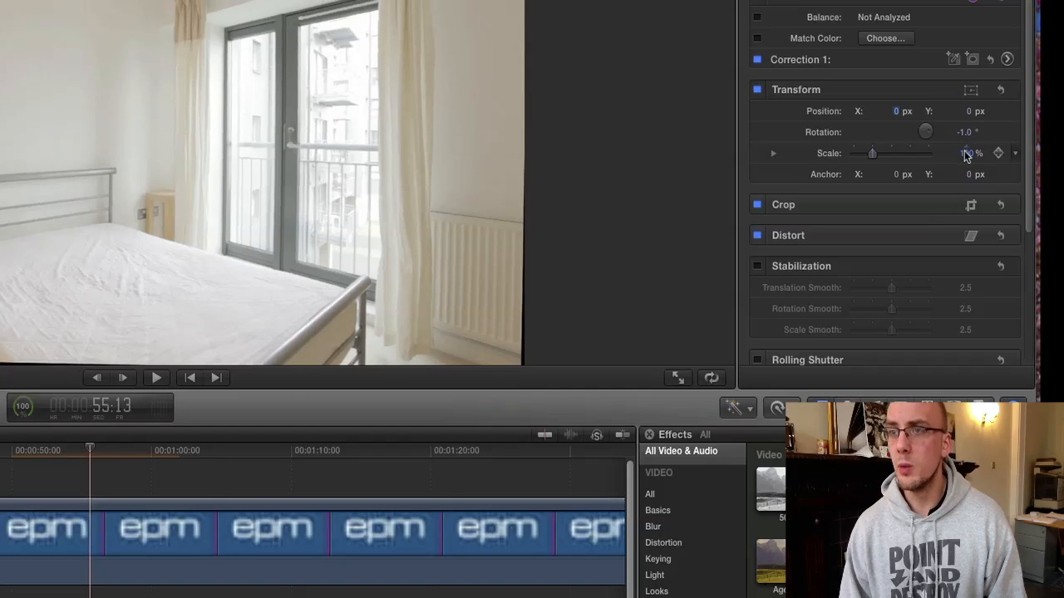
Set the bedroom clip's scale to 104% and preview it.
{"action": "left_click", "coordinate": [966, 155]}
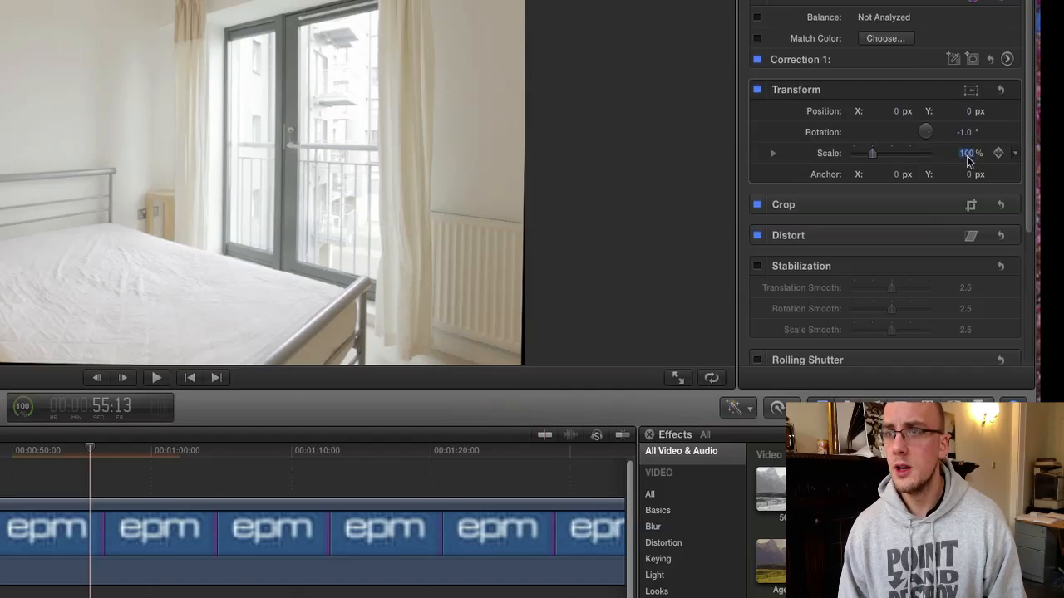
{"action": "type", "text": "104"}
{"action": "key", "text": "Return"}
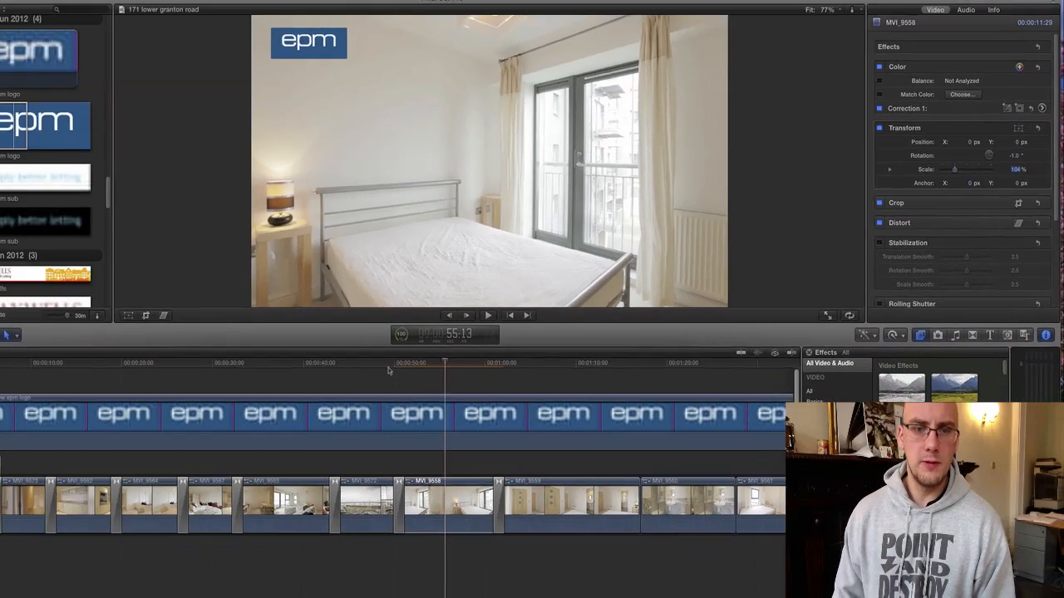
{"action": "left_click", "coordinate": [388, 365]}
{"action": "key", "text": "space"}
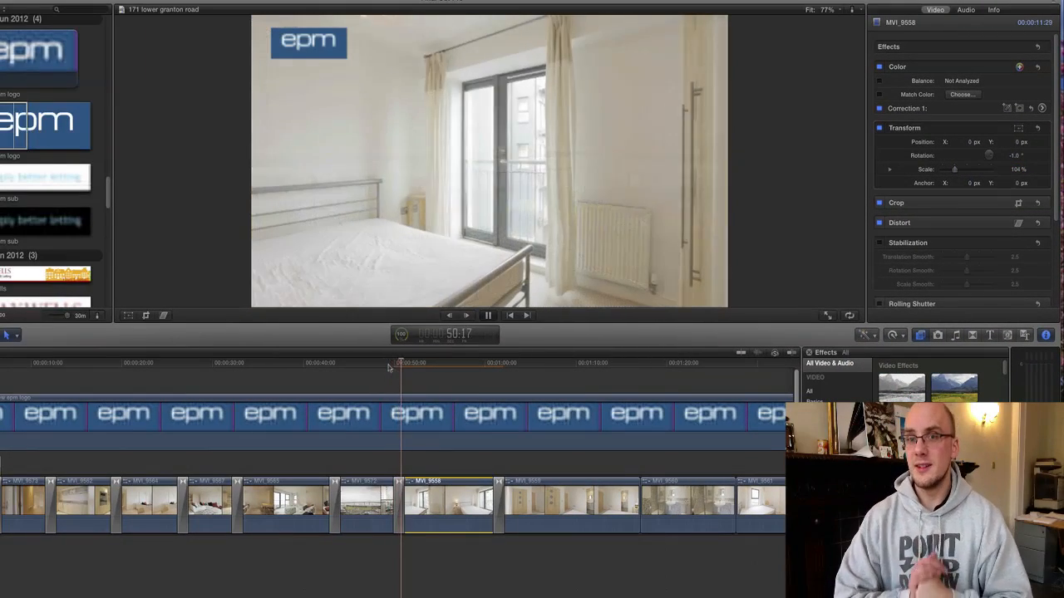
{"action": "key", "text": "space"}
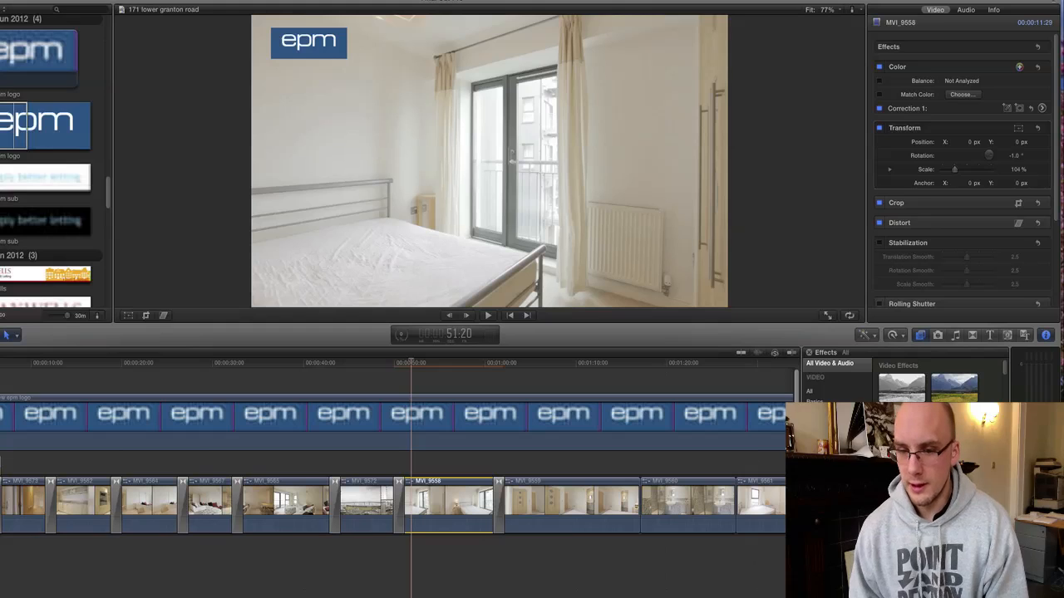
Lengthen the cross dissolve into the bedroom clip and play it back.
{"action": "key", "text": "super+equal"}
{"action": "key", "text": "super+equal"}
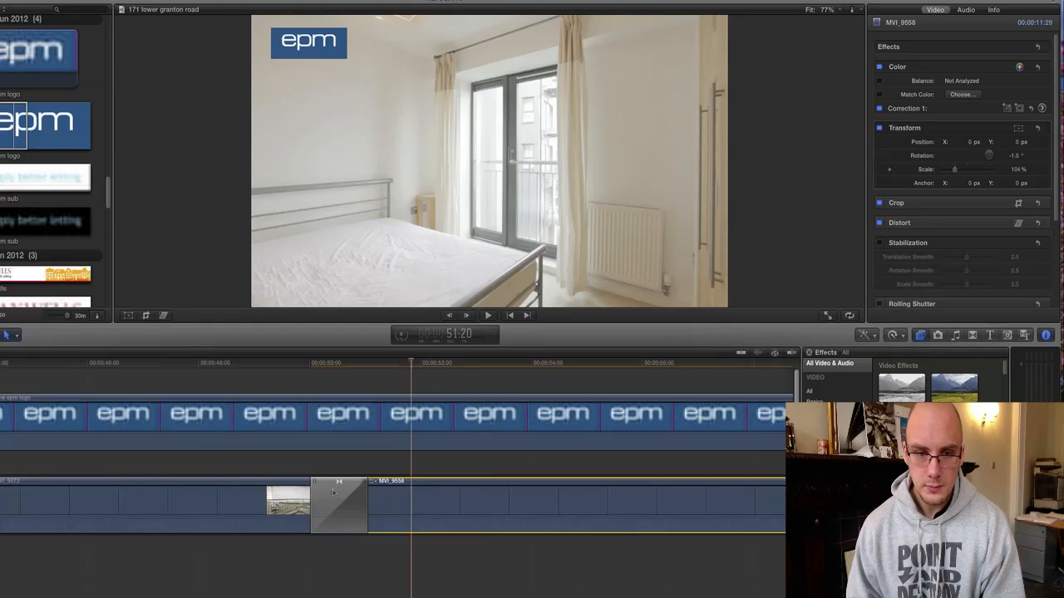
{"action": "left_click", "coordinate": [320, 484]}
{"action": "left_click_drag", "start_coordinate": [323, 489], "coordinate": [380, 490]}
{"action": "left_click", "coordinate": [358, 366]}
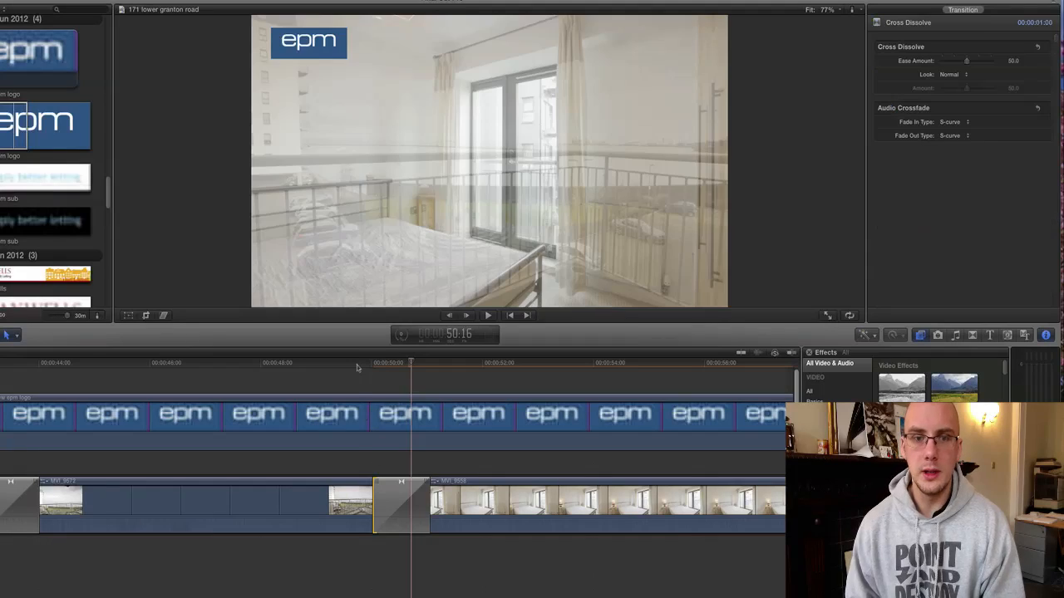
{"action": "key", "text": "space"}
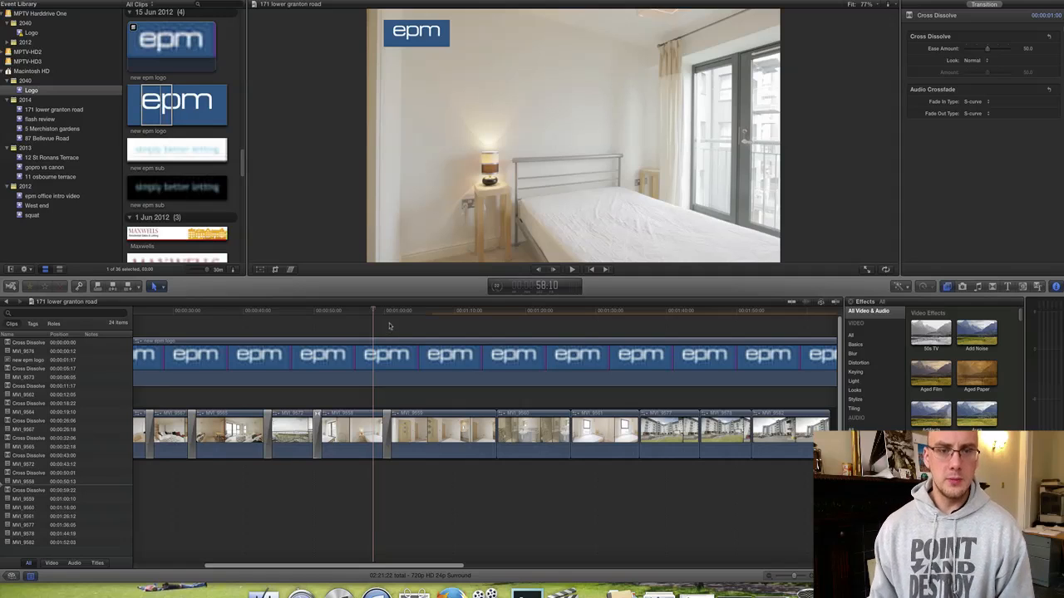
{"action": "left_click", "coordinate": [383, 313]}
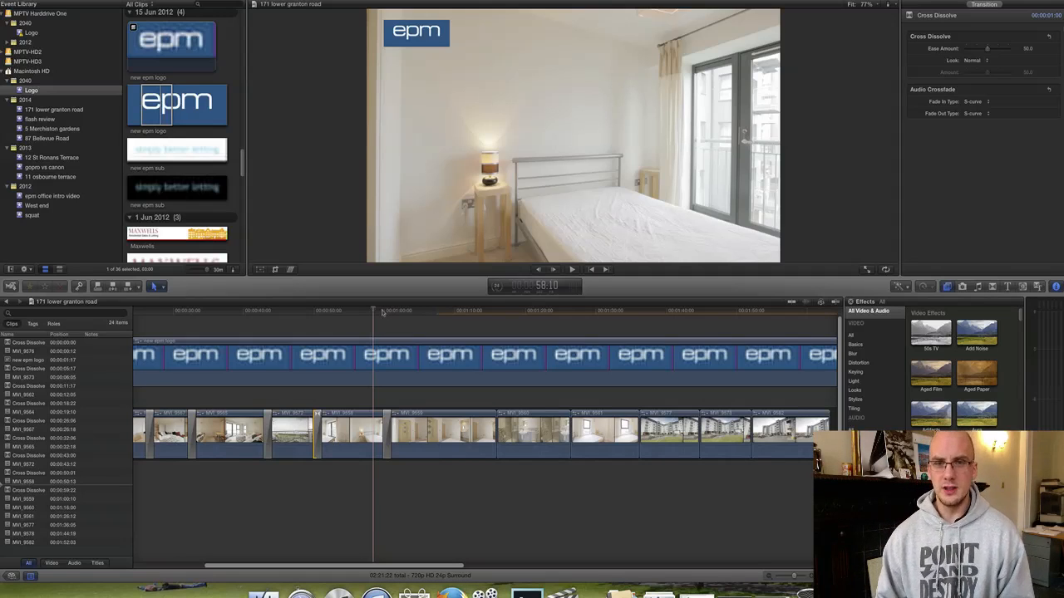
Enlarge the viewer and shorten the end of clip MVI_9560.
{"action": "left_click_drag", "start_coordinate": [397, 282], "coordinate": [413, 413]}
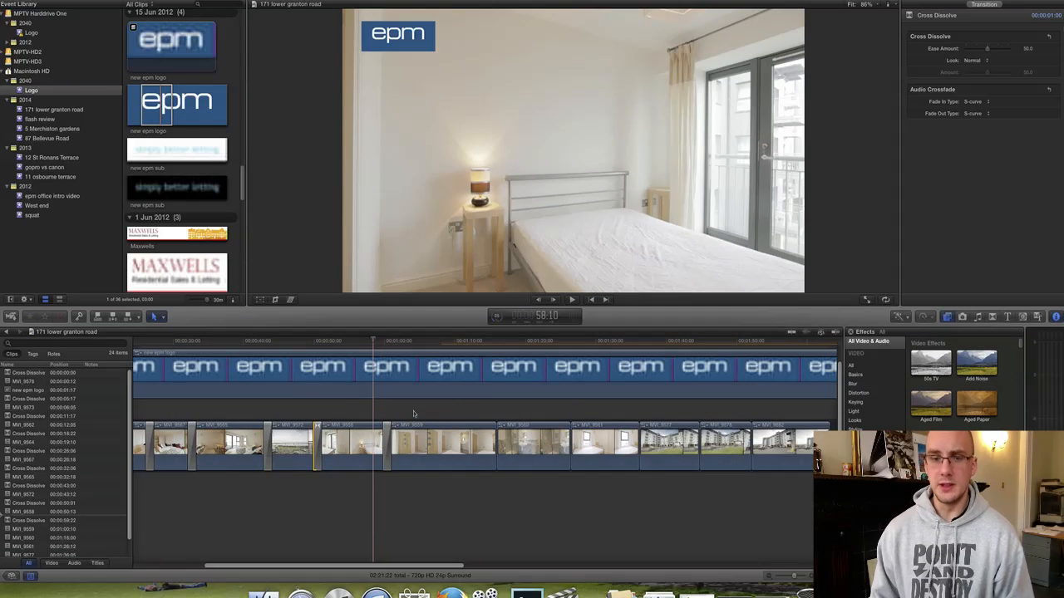
{"action": "key", "text": "space"}
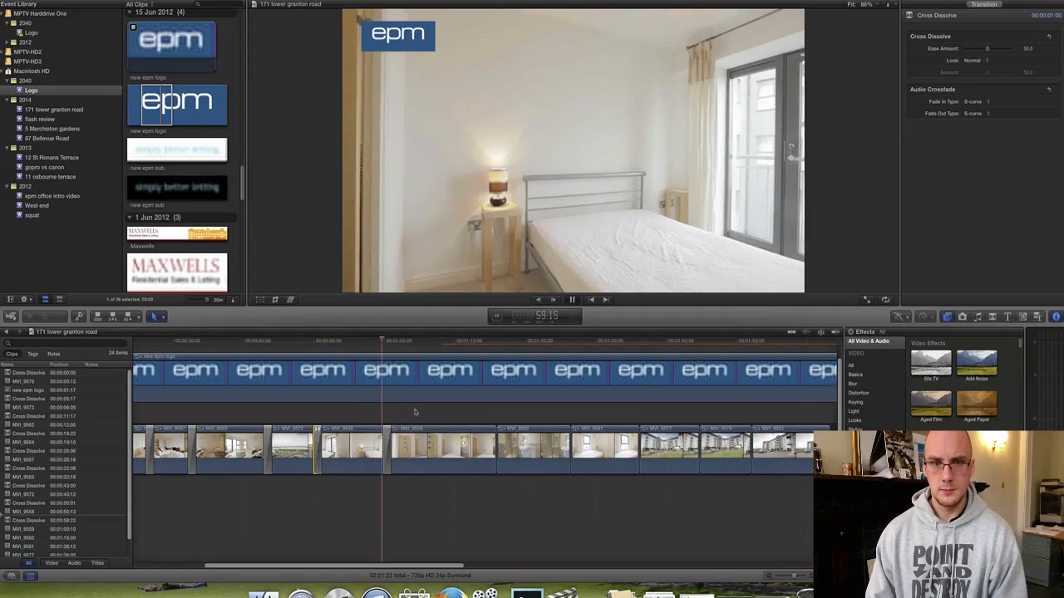
{"action": "key", "text": "super+equal"}
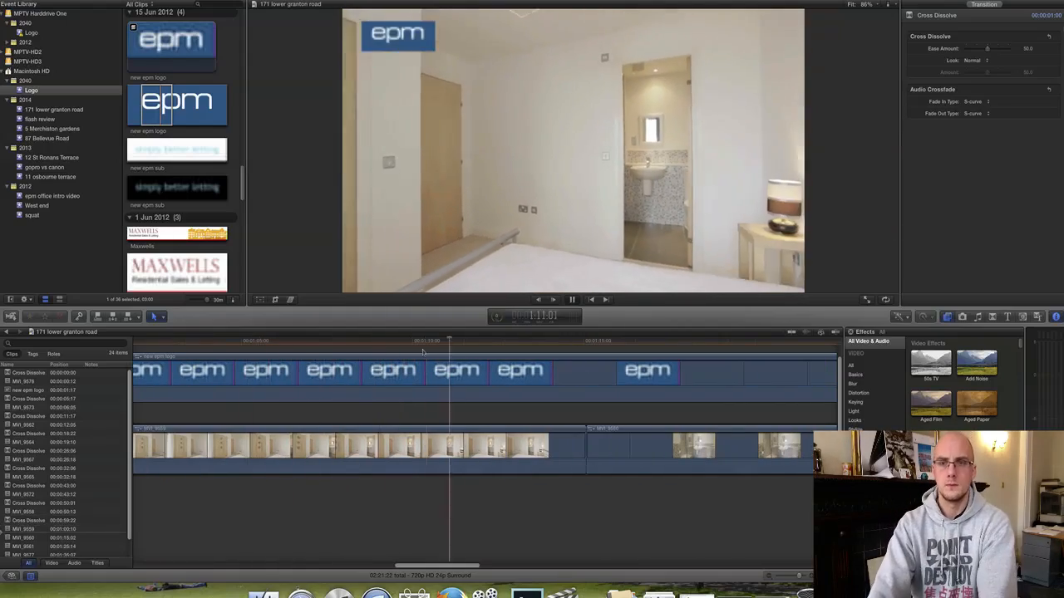
{"action": "left_click", "coordinate": [580, 450]}
{"action": "key", "text": "space"}
{"action": "scroll", "coordinate": [580, 450], "scroll_direction": "right", "scroll_amount": 3}
{"action": "left_click_drag", "start_coordinate": [631, 450], "coordinate": [582, 450]}
{"action": "key", "text": "space"}
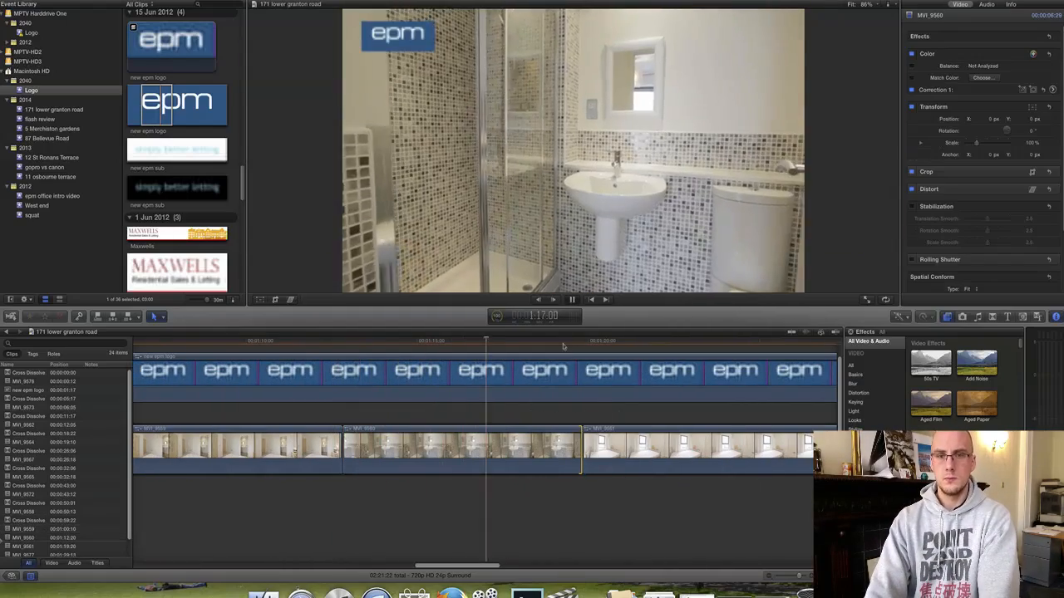
{"action": "key", "text": "space"}
{"action": "scroll", "coordinate": [696, 450], "scroll_direction": "left", "scroll_amount": 1}
Rotate clip MVI_9561 slightly to straighten the picture and review the edit.
{"action": "left_click", "coordinate": [697, 450]}
{"action": "left_click_drag", "start_coordinate": [1031, 130], "coordinate": [1030, 125]}
{"action": "key", "text": "space"}
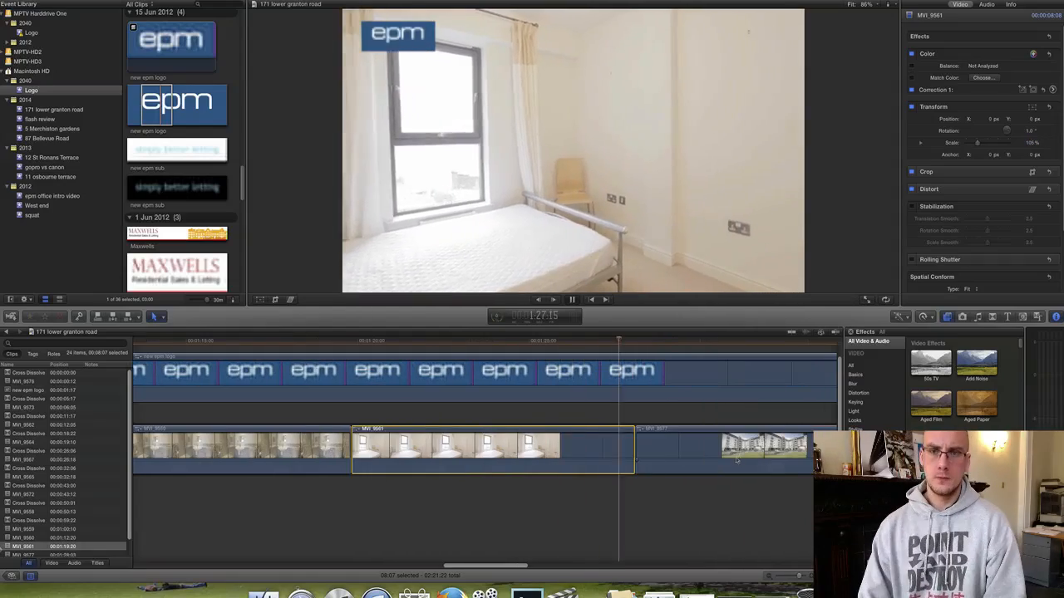
{"action": "key", "text": "space"}
{"action": "key", "text": "super+minus"}
{"action": "key", "text": "super+minus"}
{"action": "key", "text": "super+minus"}
Move the epm logo's Transform keyframes earlier and trim the logo clip's end.
{"action": "left_click_drag", "start_coordinate": [580, 497], "coordinate": [517, 453]}
{"action": "key", "text": "Delete"}
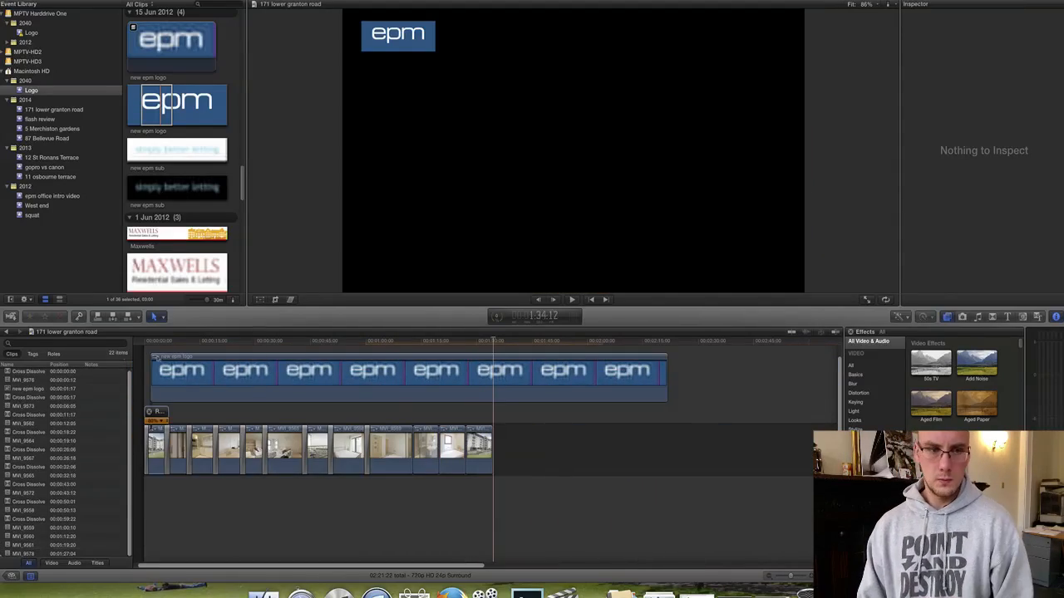
{"action": "left_click", "coordinate": [582, 374]}
{"action": "key", "text": "ctrl+v"}
{"action": "left_click_drag", "start_coordinate": [620, 379], "coordinate": [471, 379]}
{"action": "left_click_drag", "start_coordinate": [637, 379], "coordinate": [489, 379]}
{"action": "left_click_drag", "start_coordinate": [666, 449], "coordinate": [484, 450]}
Add cross dissolves between the last four walkthrough clips with Cmd+T and play the ending.
{"action": "left_click_drag", "start_coordinate": [517, 554], "coordinate": [399, 519]}
{"action": "key", "text": "super+t"}
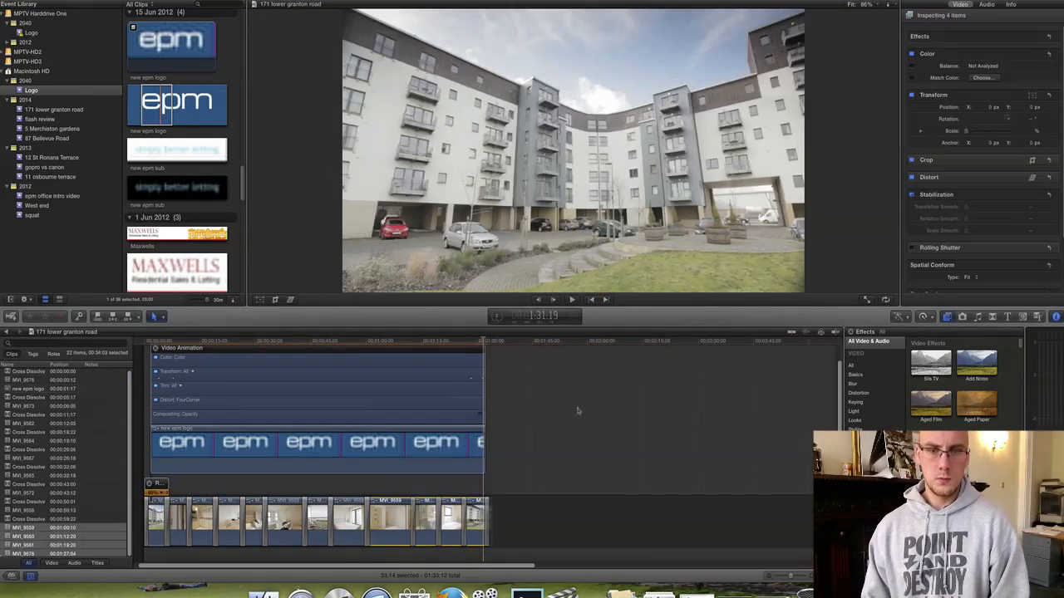
{"action": "key", "text": "space"}
{"action": "key", "text": "space"}
Check the context-menu options of the MPtv Outro clip at the timeline's end.
{"action": "scroll", "coordinate": [189, 117], "scroll_direction": "down", "scroll_amount": 5}
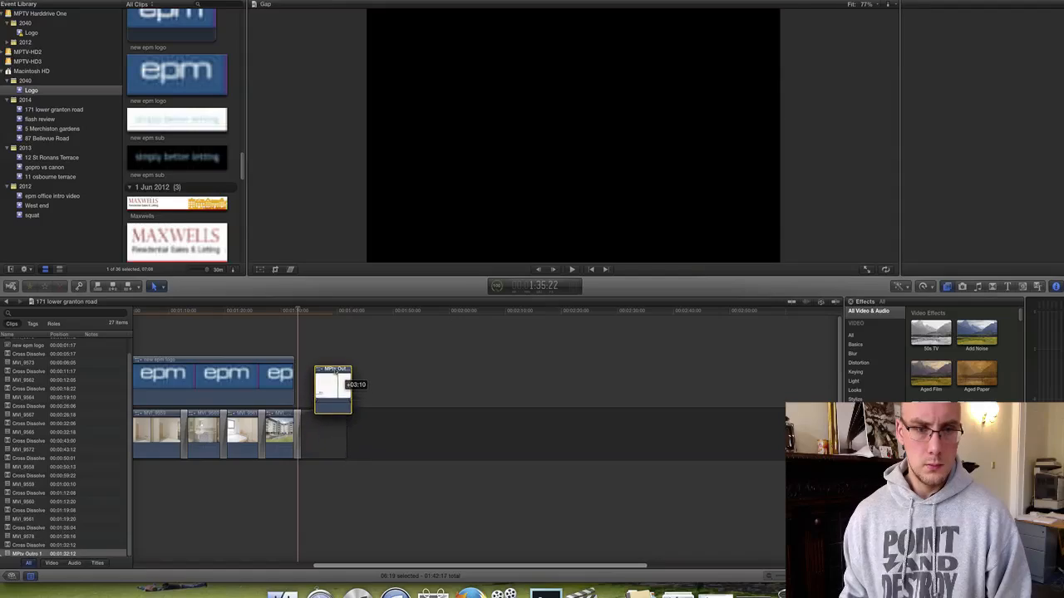
{"action": "right_click", "coordinate": [336, 375]}
{"action": "left_click", "coordinate": [352, 387]}
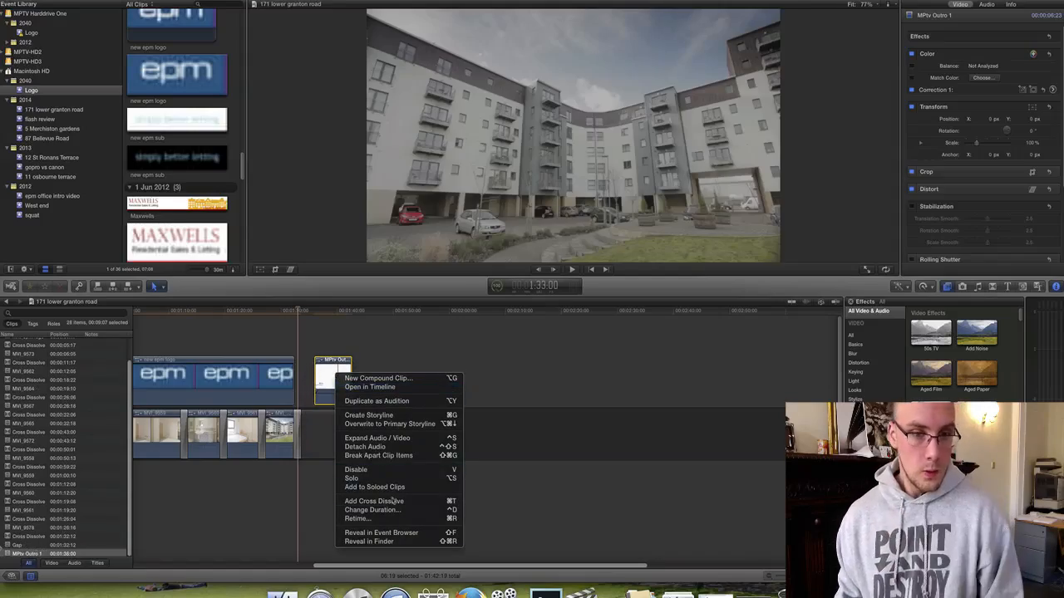
{"action": "scroll", "coordinate": [384, 498], "scroll_direction": "left", "scroll_amount": 10}
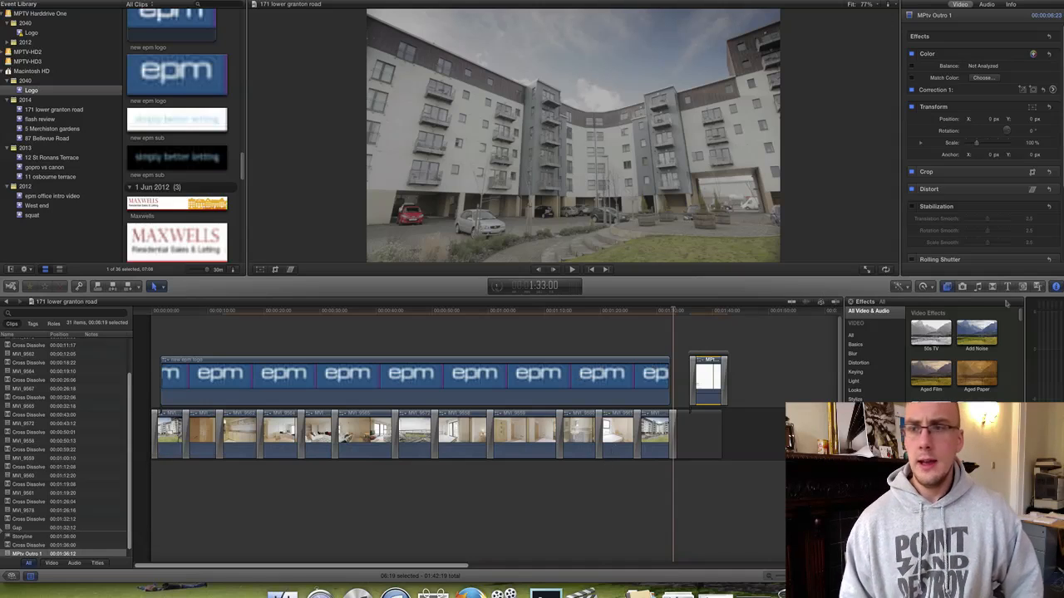
Lay the Sunny Days track from the Music library under the walkthrough and play it back.
{"action": "left_click", "coordinate": [977, 286]}
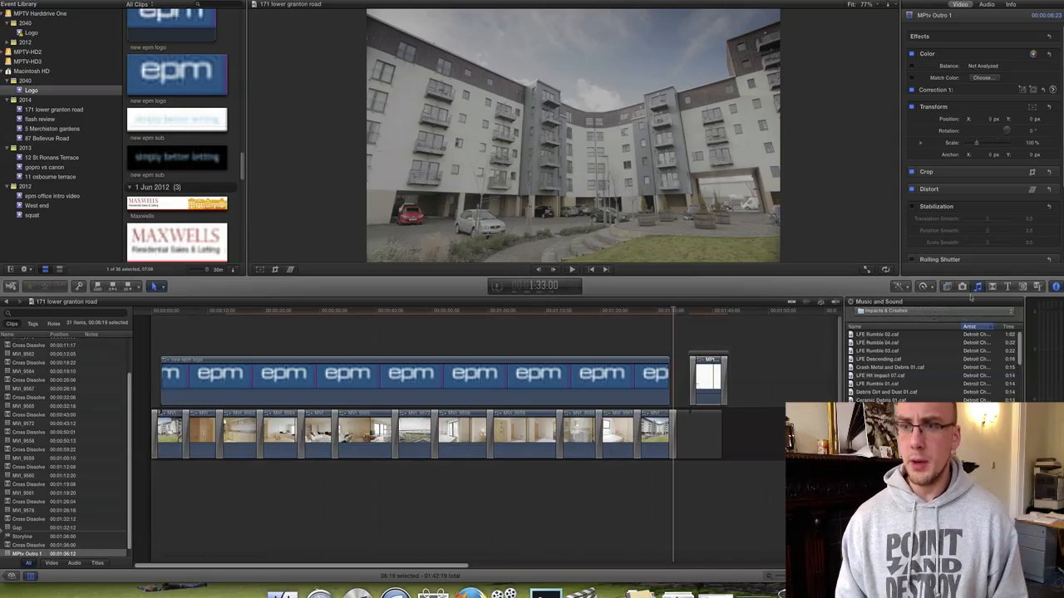
{"action": "left_click", "coordinate": [887, 311]}
{"action": "scroll", "coordinate": [888, 355], "scroll_direction": "down", "scroll_amount": 3}
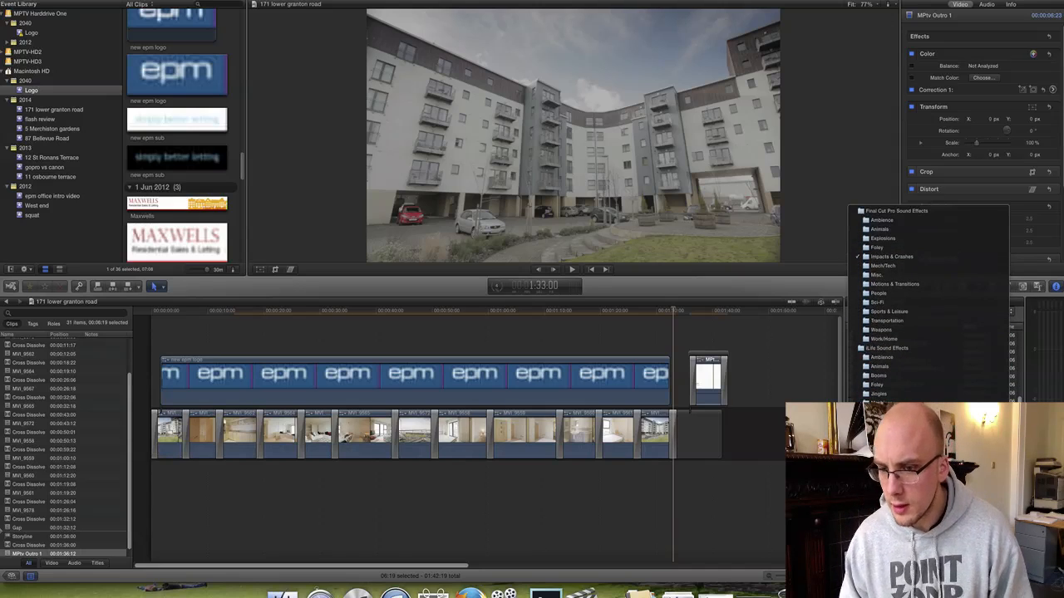
{"action": "left_click", "coordinate": [879, 485]}
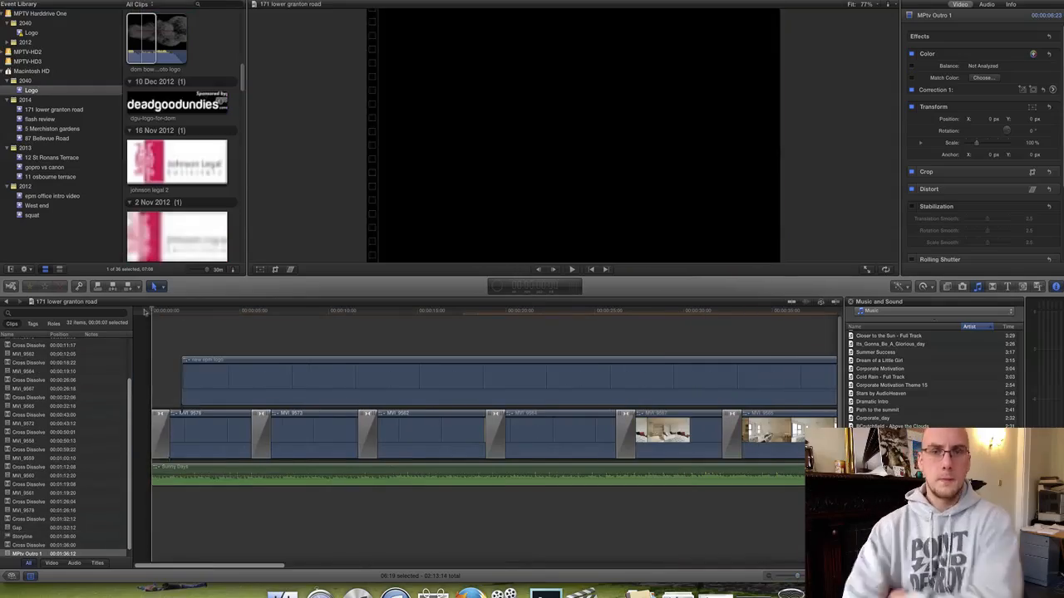
{"action": "key", "text": "space"}
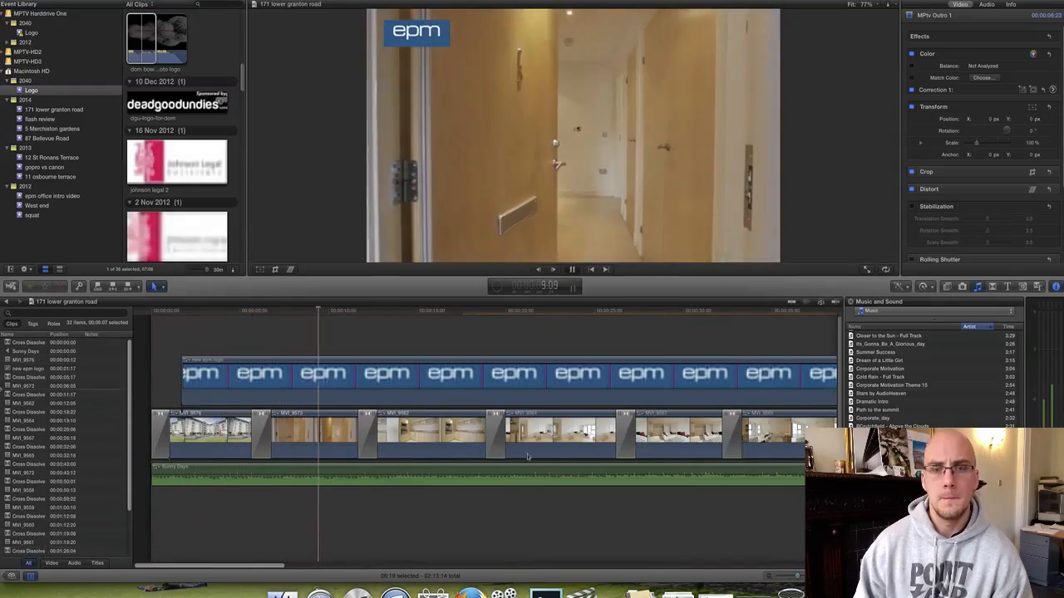
Zoom in and lengthen the retimed hallway clip MVI_9573 by four frames.
{"action": "key", "text": "space"}
{"action": "key", "text": "super+equal"}
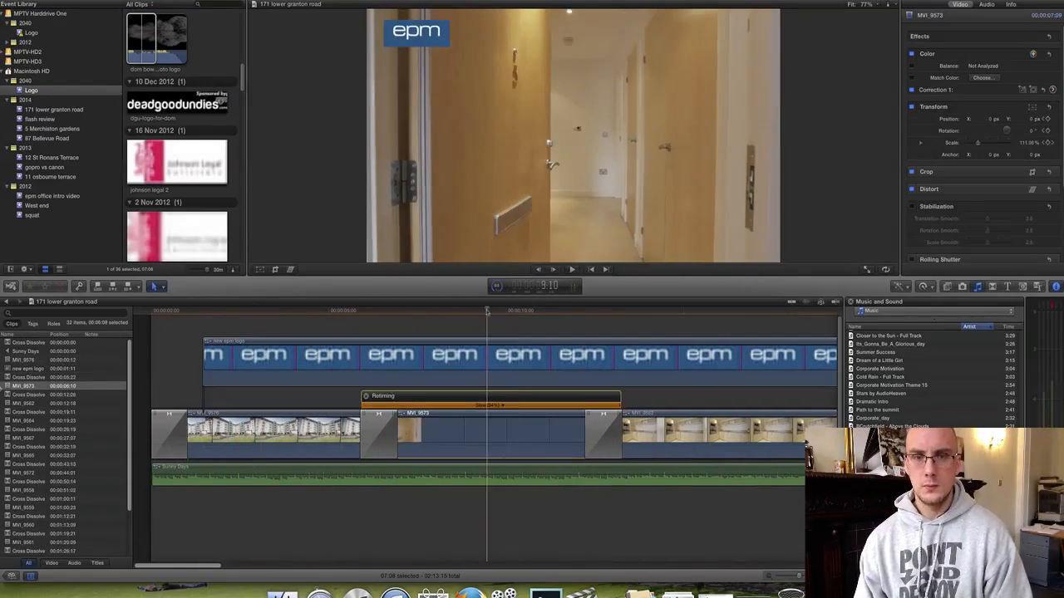
{"action": "left_click", "coordinate": [575, 316]}
{"action": "key", "text": "space"}
{"action": "left_click_drag", "start_coordinate": [618, 406], "coordinate": [606, 420]}
Shorten the ends of MVI_9558 and MVI_9559 and review the trims.
{"action": "left_click", "coordinate": [533, 314]}
{"action": "key", "text": "space"}
{"action": "scroll", "coordinate": [532, 333], "scroll_direction": "right", "scroll_amount": 6}
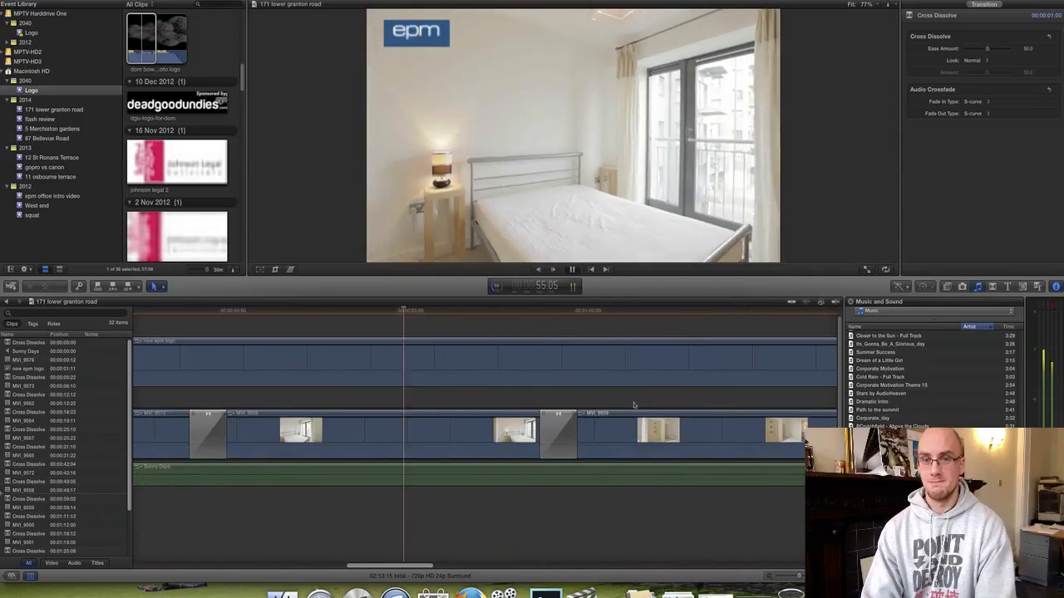
{"action": "key", "text": "space"}
{"action": "left_click_drag", "start_coordinate": [576, 414], "coordinate": [520, 414]}
{"action": "key", "text": "space"}
{"action": "key", "text": "space"}
{"action": "left_click_drag", "start_coordinate": [700, 414], "coordinate": [620, 414]}
{"action": "key", "text": "space"}
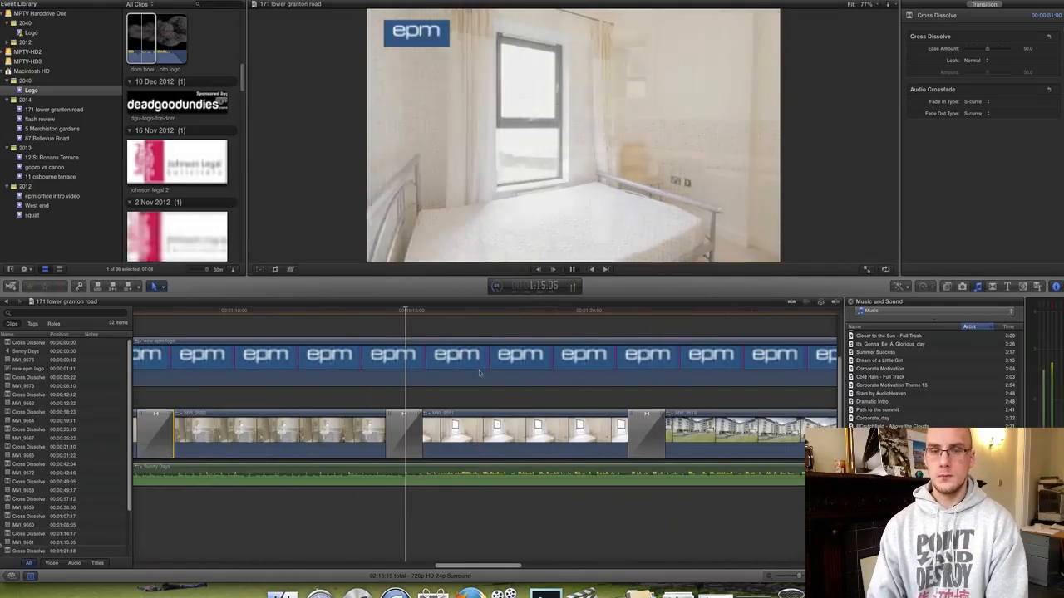
Trim the Sunny Days music and extend it back to the timeline start.
{"action": "key", "text": "space"}
{"action": "left_click", "coordinate": [472, 477]}
{"action": "left_click_drag", "start_coordinate": [799, 576], "coordinate": [793, 576]}
{"action": "left_click_drag", "start_coordinate": [153, 477], "coordinate": [268, 477]}
{"action": "left_click_drag", "start_coordinate": [361, 479], "coordinate": [261, 479]}
Align the music's start to 00:00, delete its opening fade, and replay from the beginning.
{"action": "left_click_drag", "start_coordinate": [165, 477], "coordinate": [153, 477]}
{"action": "left_click", "coordinate": [153, 310]}
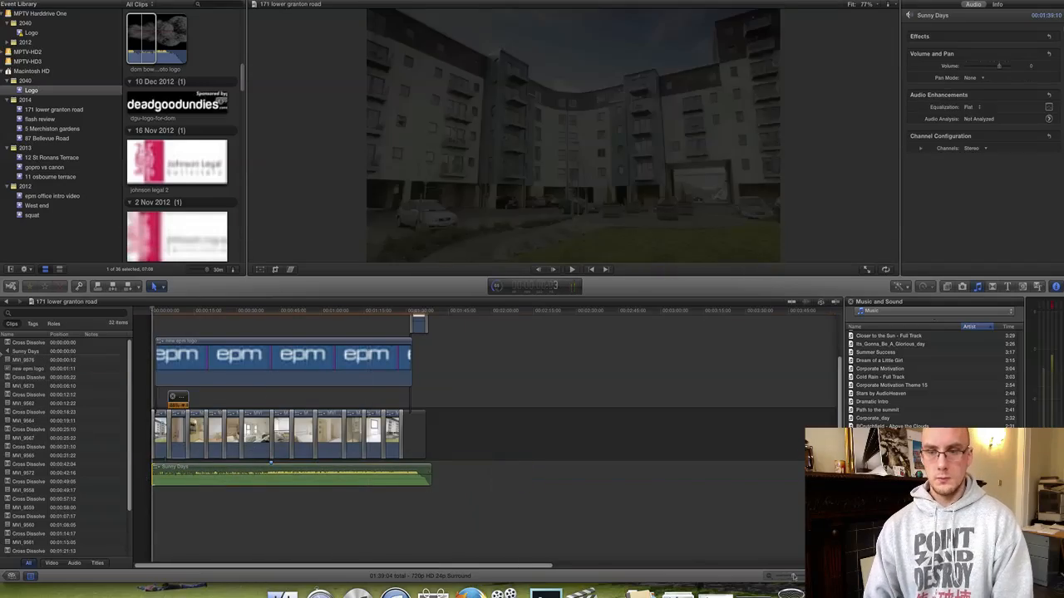
{"action": "left_click_drag", "start_coordinate": [793, 576], "coordinate": [800, 576]}
{"action": "key", "text": "space"}
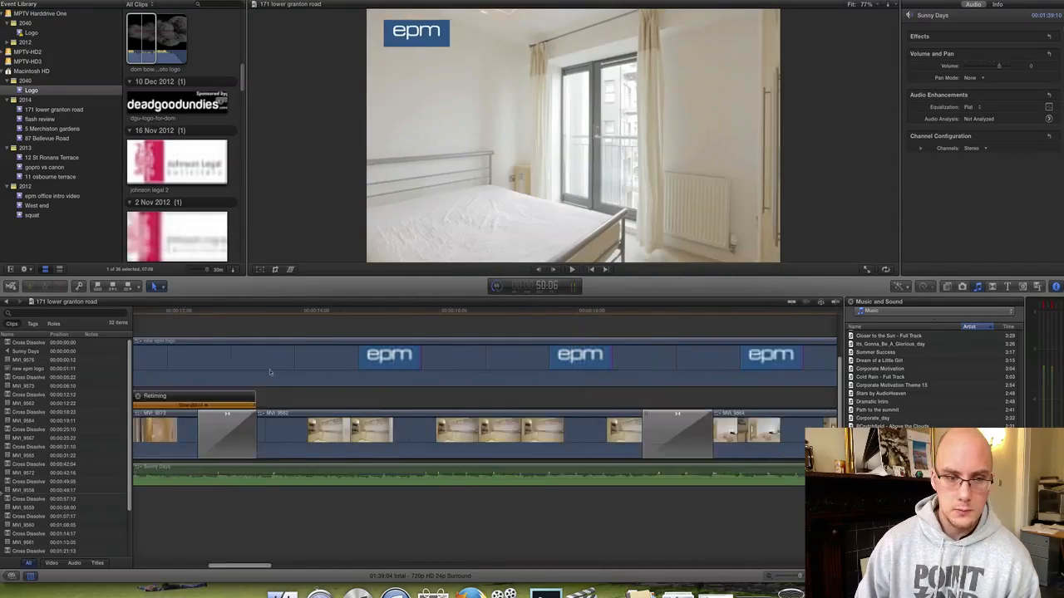
{"action": "left_click", "coordinate": [186, 480]}
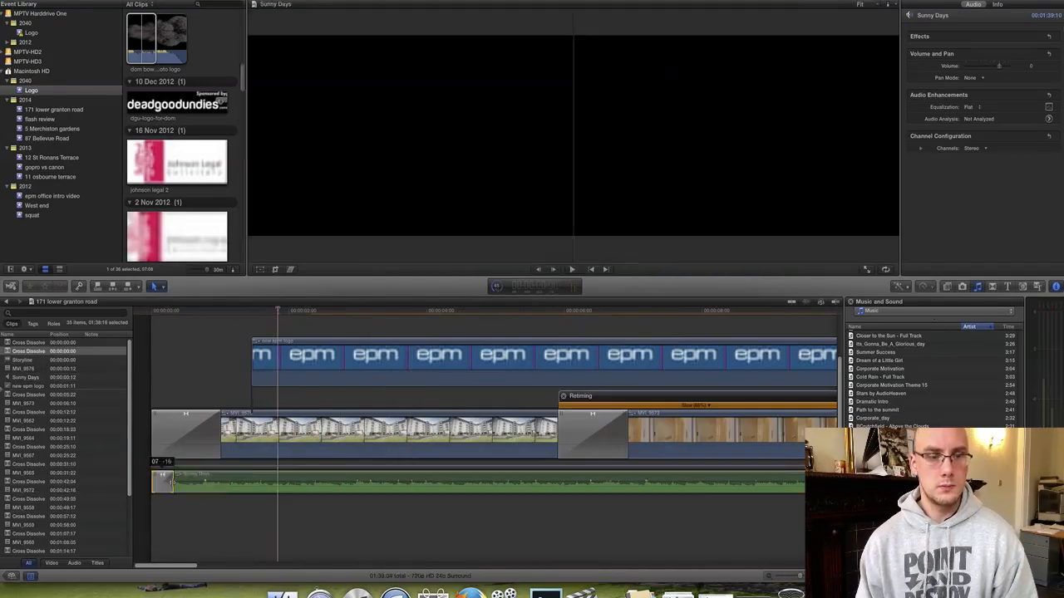
{"action": "key", "text": "space"}
{"action": "key", "text": "space"}
{"action": "key", "text": "Delete"}
{"action": "left_click_drag", "start_coordinate": [186, 482], "coordinate": [153, 483]}
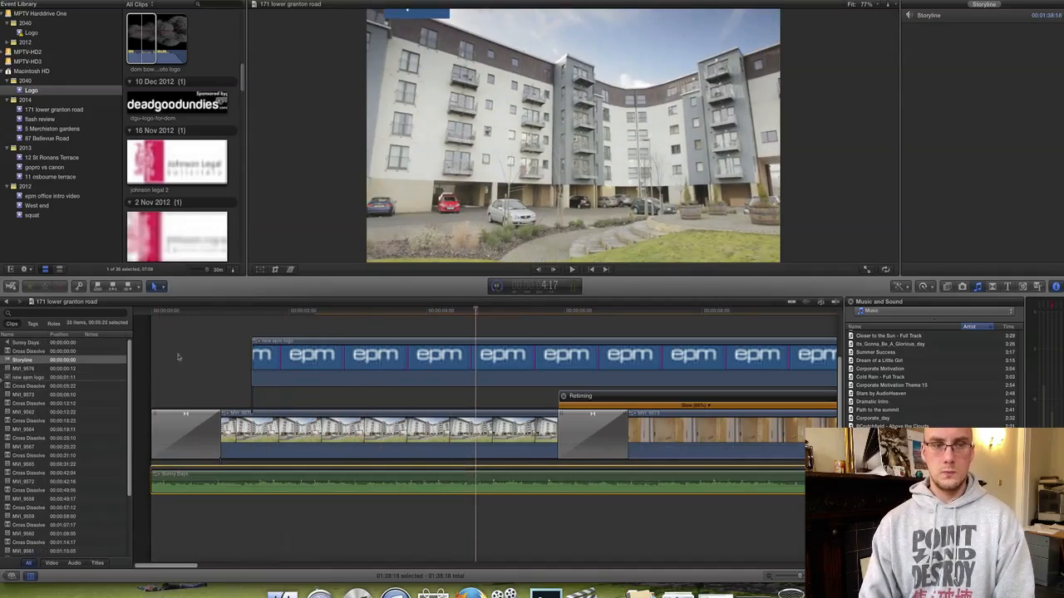
{"action": "key", "text": "Home"}
{"action": "key", "text": "space"}
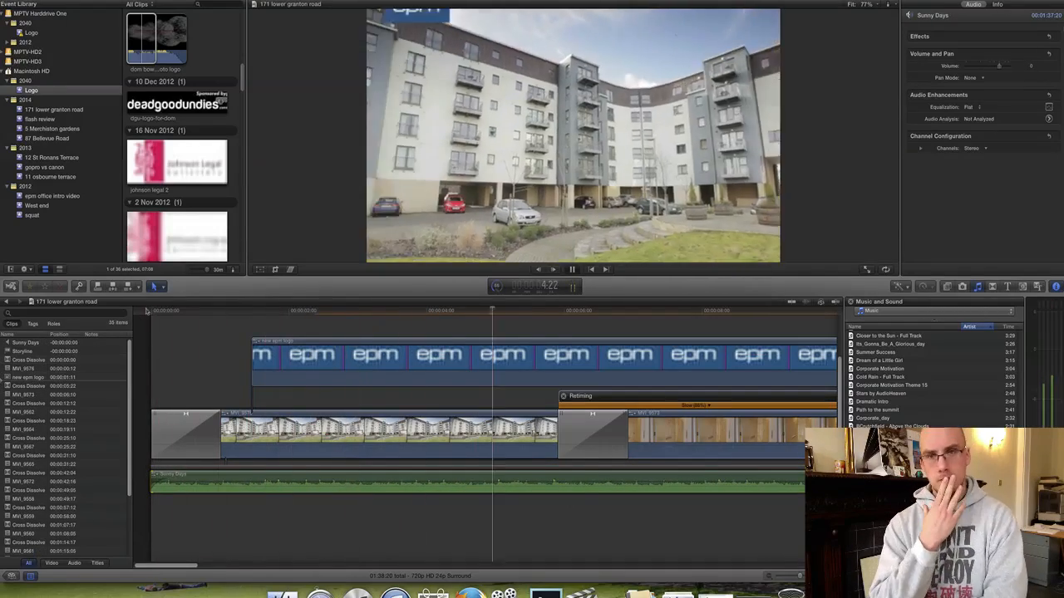
Shorten the 0:20 cross dissolve to 0:17 and play back the transition.
{"action": "key", "text": "space"}
{"action": "left_click", "coordinate": [314, 433]}
{"action": "key", "text": "space"}
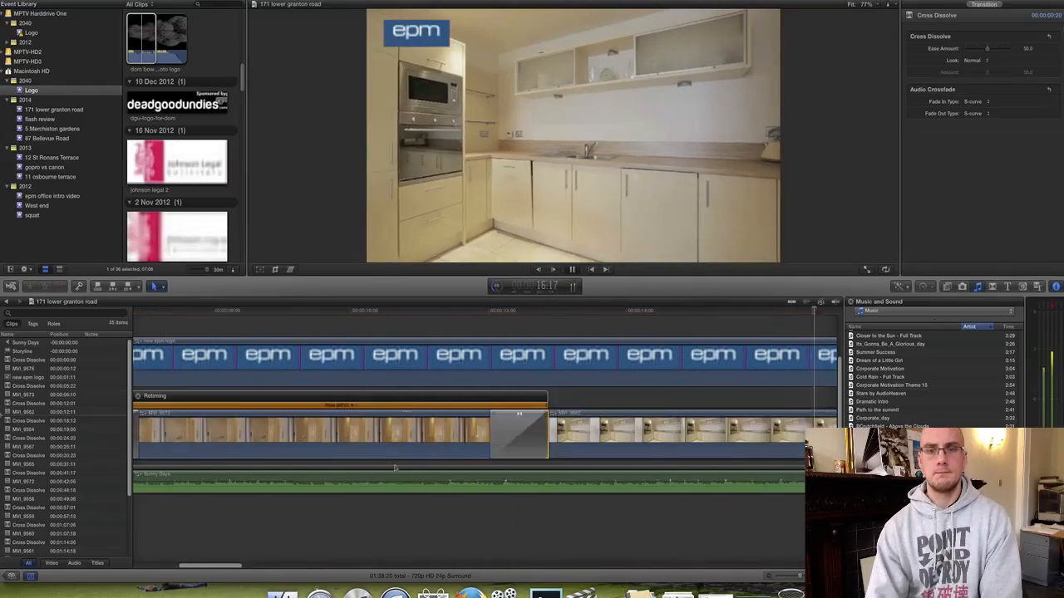
{"action": "key", "text": "space"}
{"action": "key", "text": "space"}
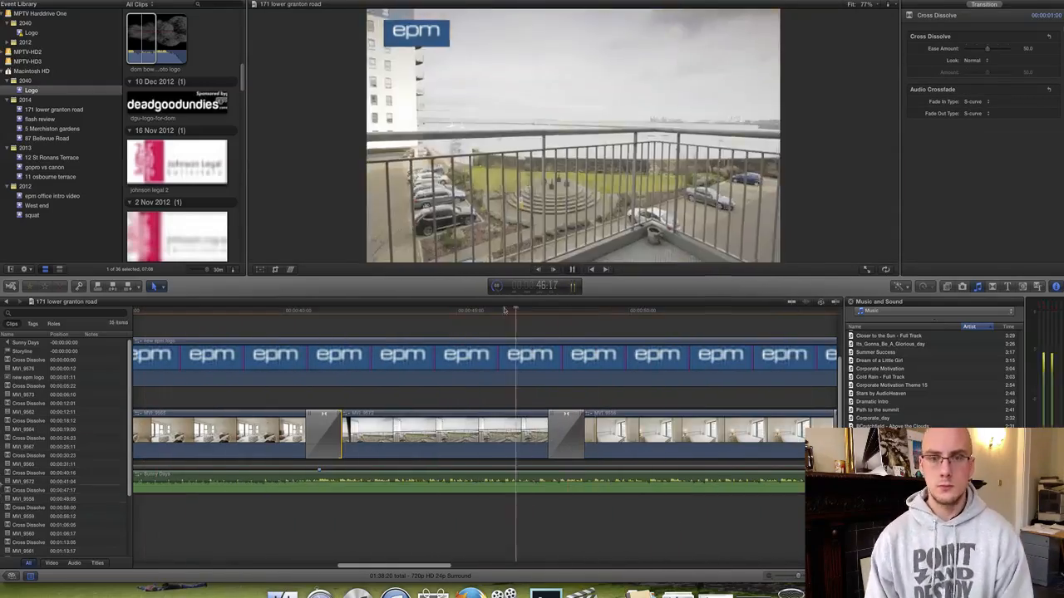
{"action": "left_click", "coordinate": [573, 420]}
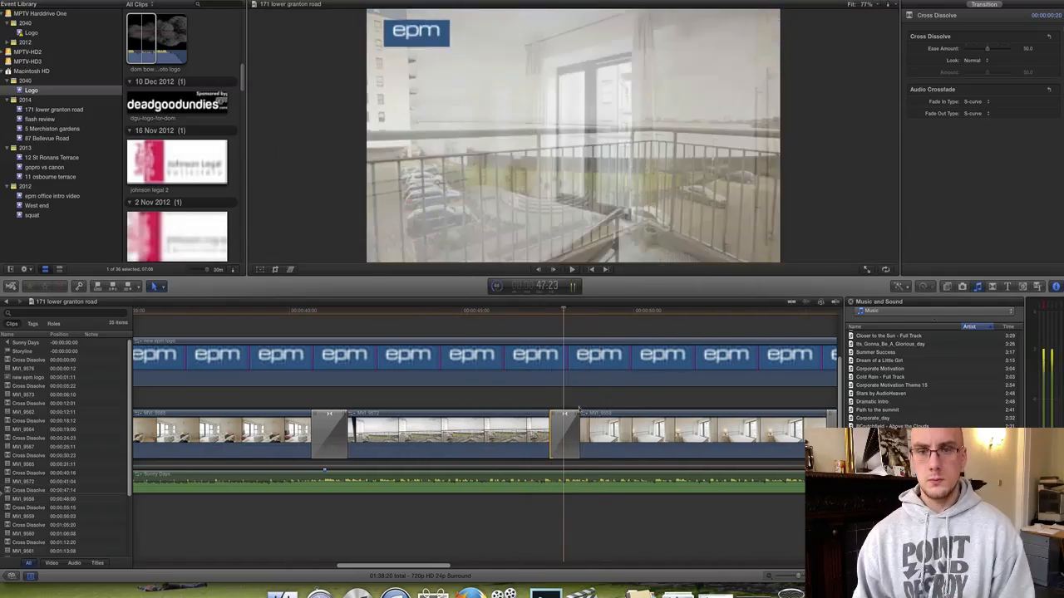
{"action": "left_click_drag", "start_coordinate": [579, 407], "coordinate": [567, 408]}
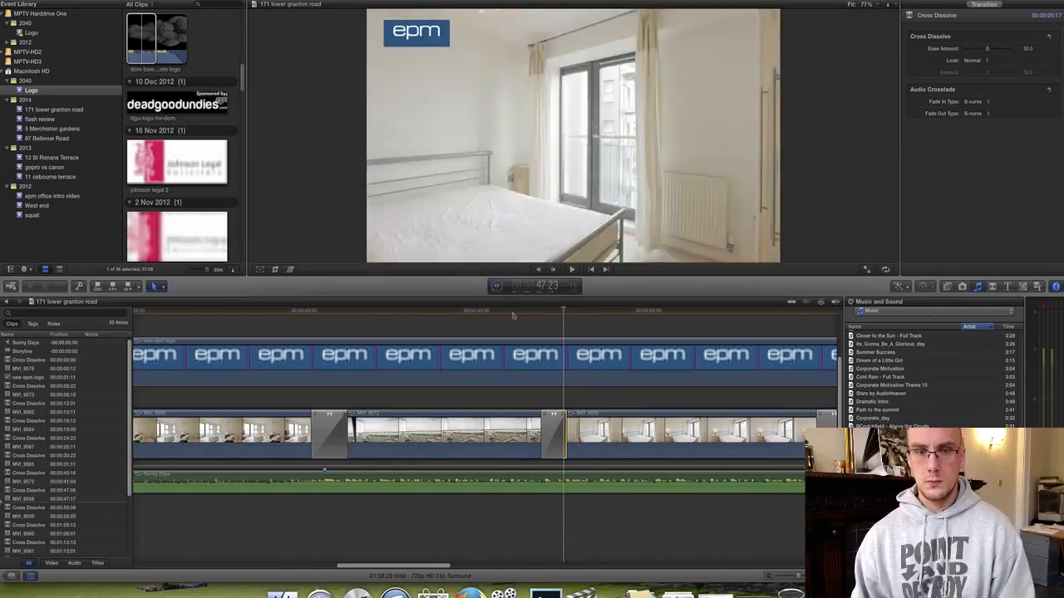
{"action": "key", "text": "space"}
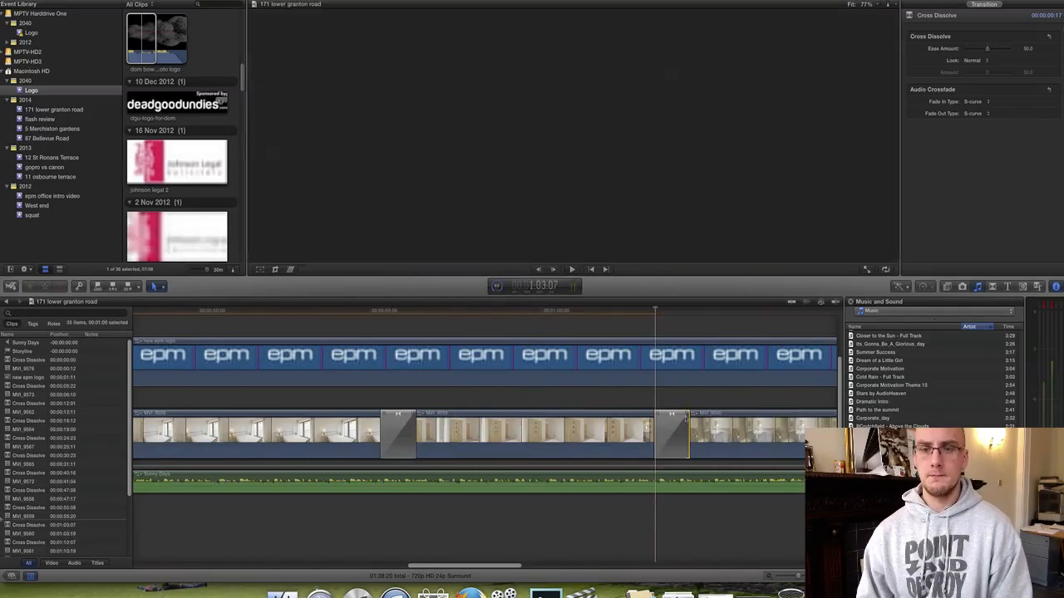
{"action": "key", "text": "space"}
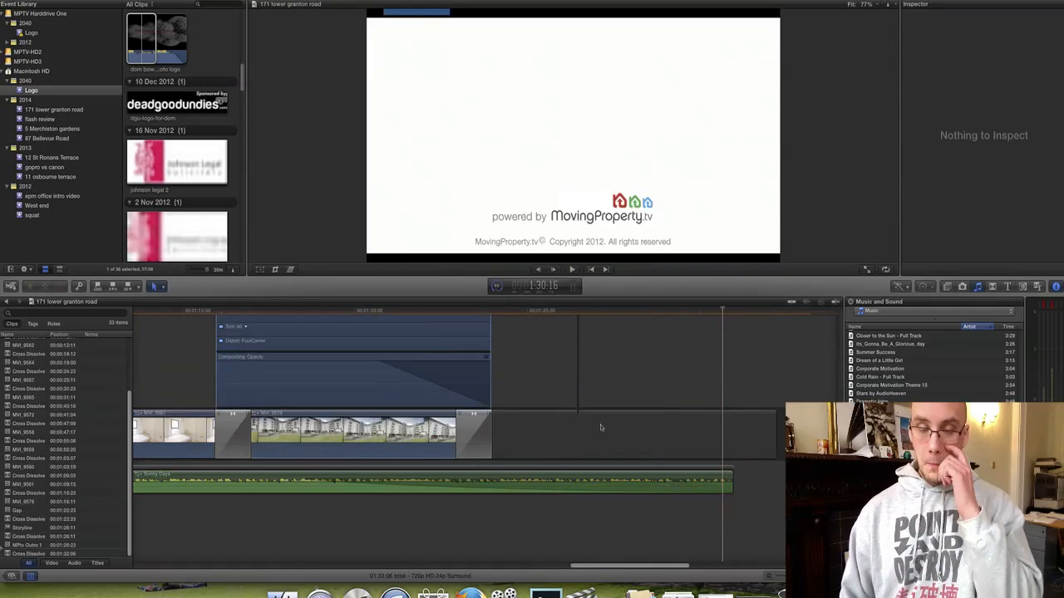
Move the epm logo's Transform keyframes earlier and shorten the logo clip to end 7:15 sooner.
{"action": "scroll", "coordinate": [601, 428], "scroll_direction": "up", "scroll_amount": 5}
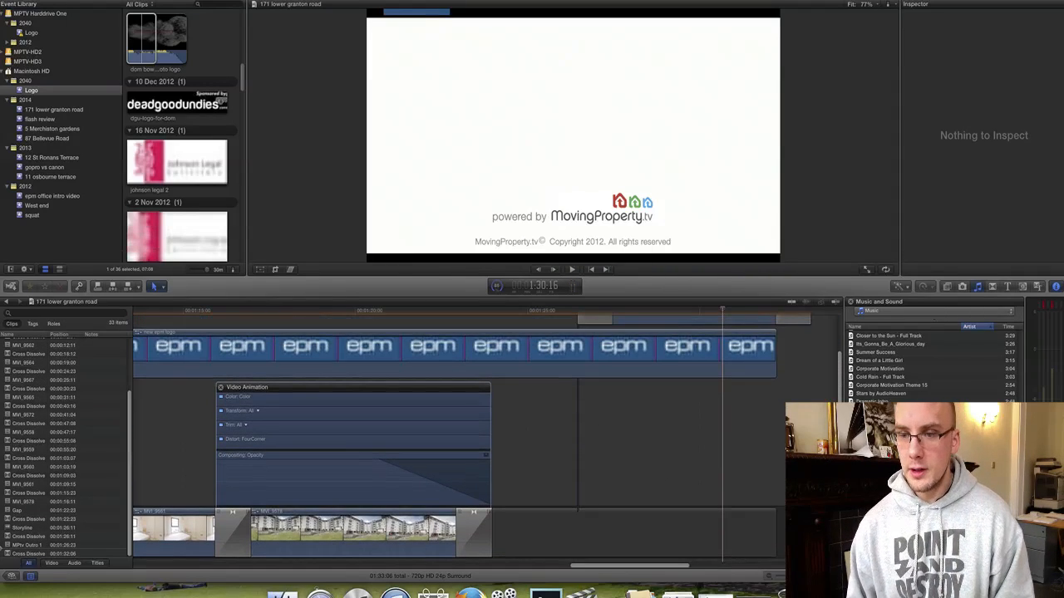
{"action": "scroll", "coordinate": [746, 418], "scroll_direction": "up", "scroll_amount": 3}
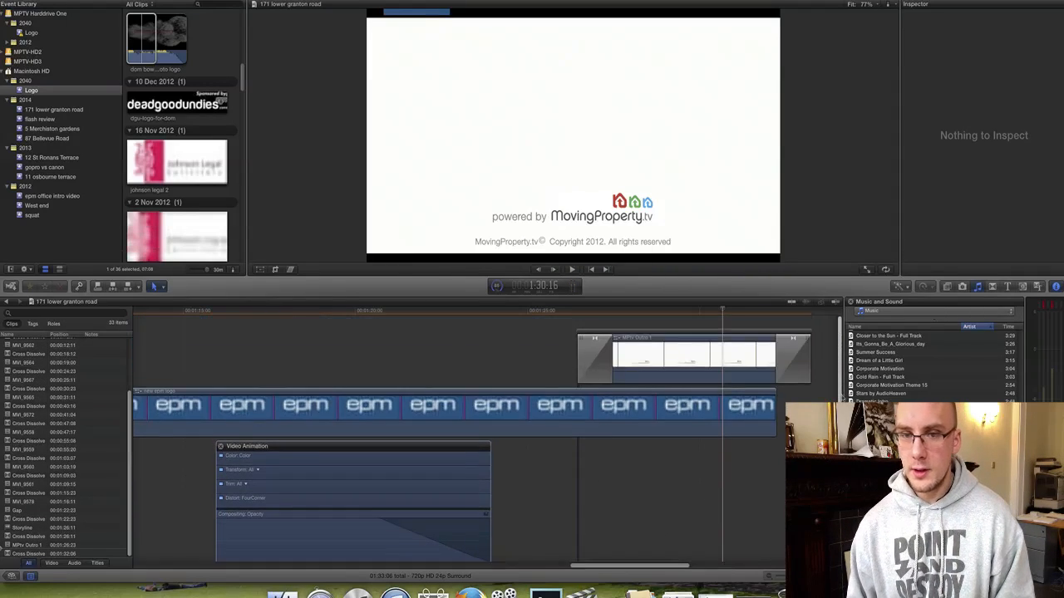
{"action": "left_click", "coordinate": [137, 397]}
{"action": "left_click", "coordinate": [139, 393]}
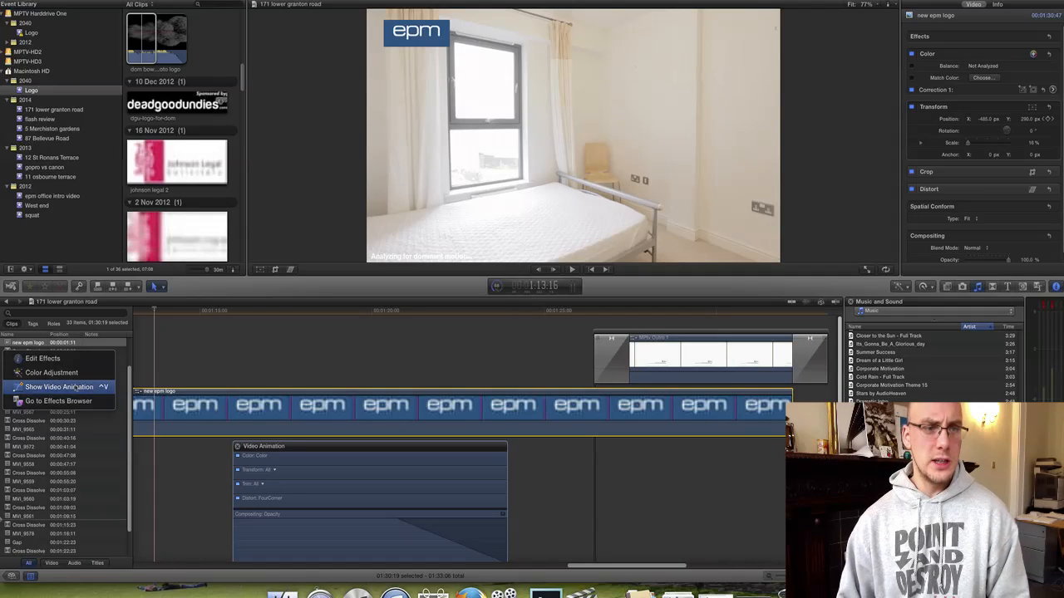
{"action": "left_click", "coordinate": [75, 387]}
{"action": "left_click_drag", "start_coordinate": [659, 342], "coordinate": [509, 341]}
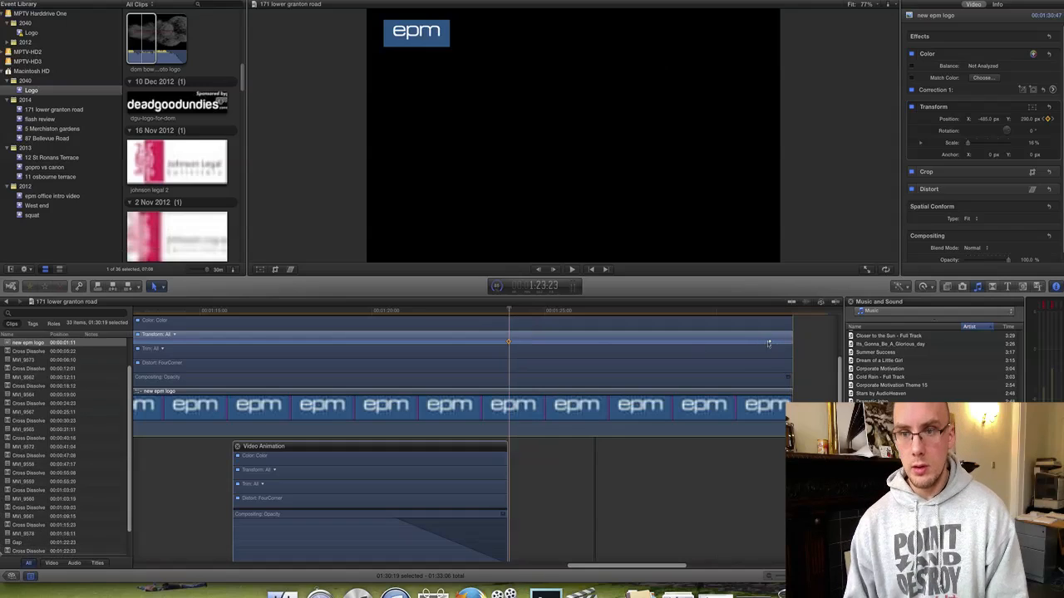
{"action": "left_click", "coordinate": [606, 342]}
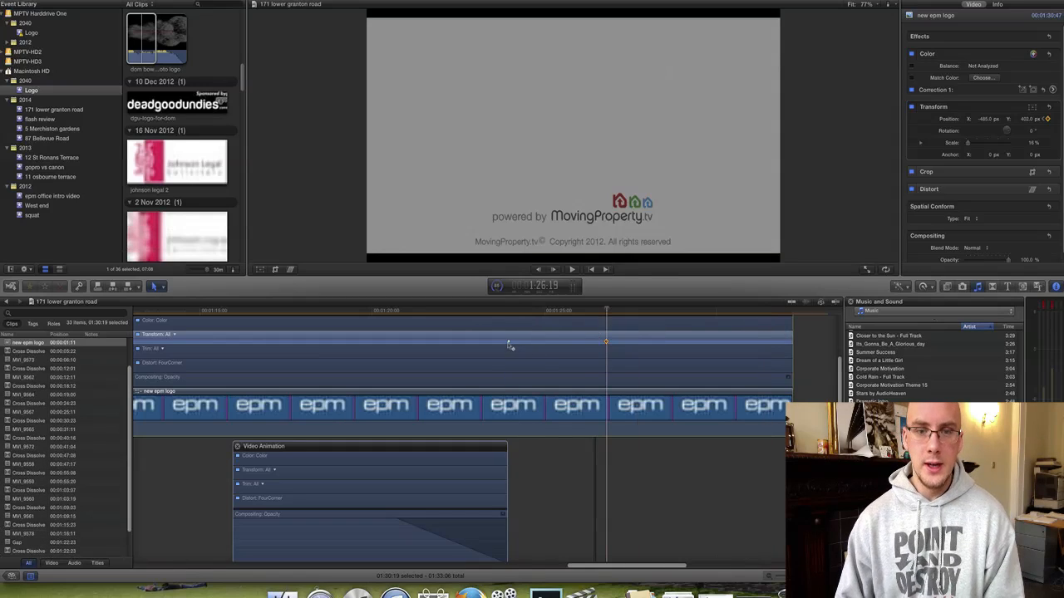
{"action": "left_click_drag", "start_coordinate": [509, 342], "coordinate": [239, 342]}
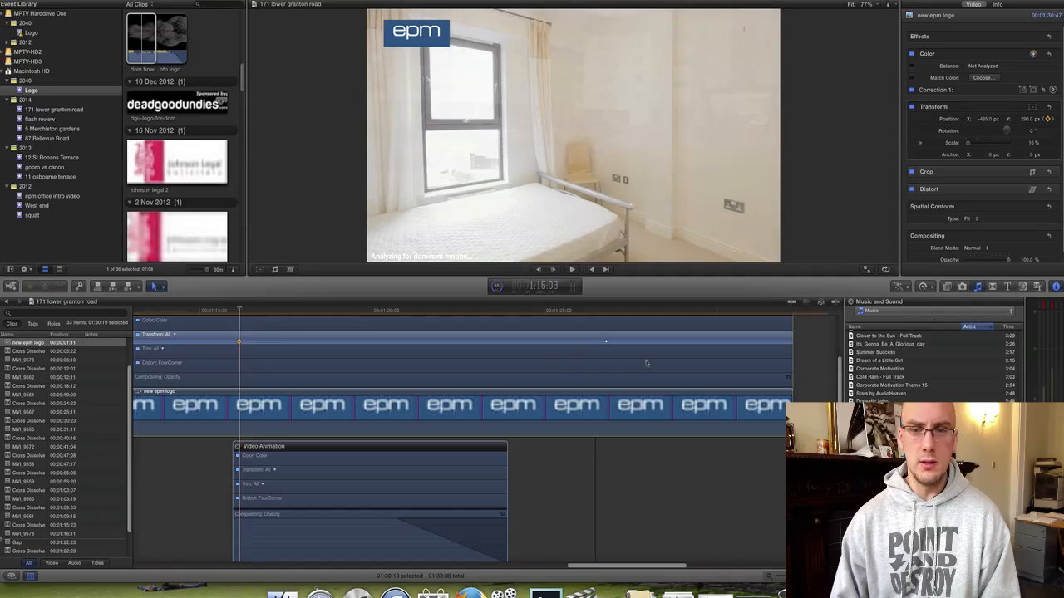
{"action": "left_click_drag", "start_coordinate": [606, 341], "coordinate": [404, 341]}
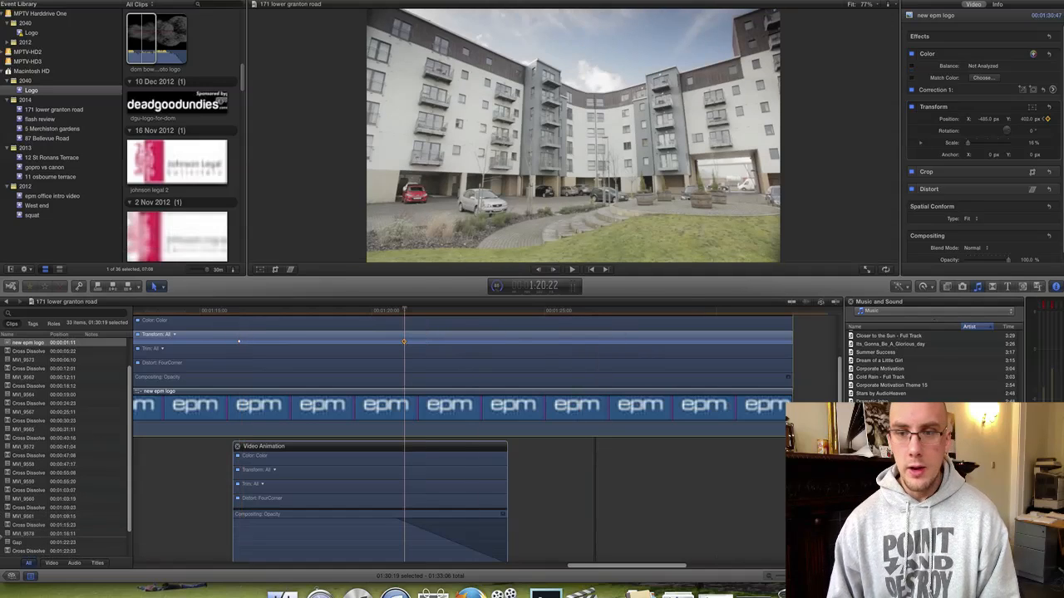
{"action": "left_click_drag", "start_coordinate": [788, 405], "coordinate": [423, 402]}
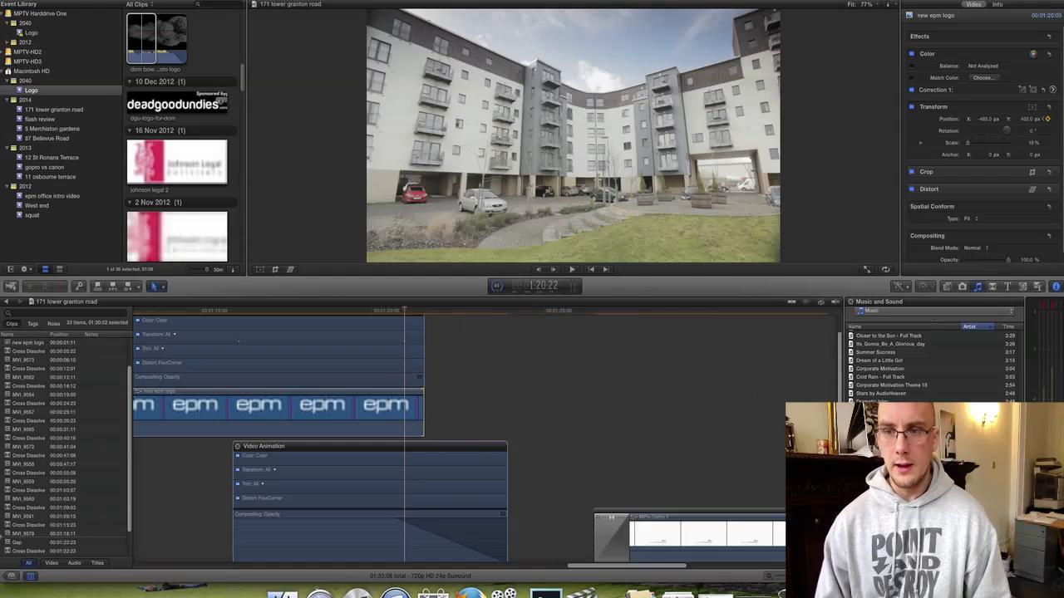
Jump from the closing end card back to the opening building shot.
{"action": "scroll", "coordinate": [457, 432], "scroll_direction": "down", "scroll_amount": 3}
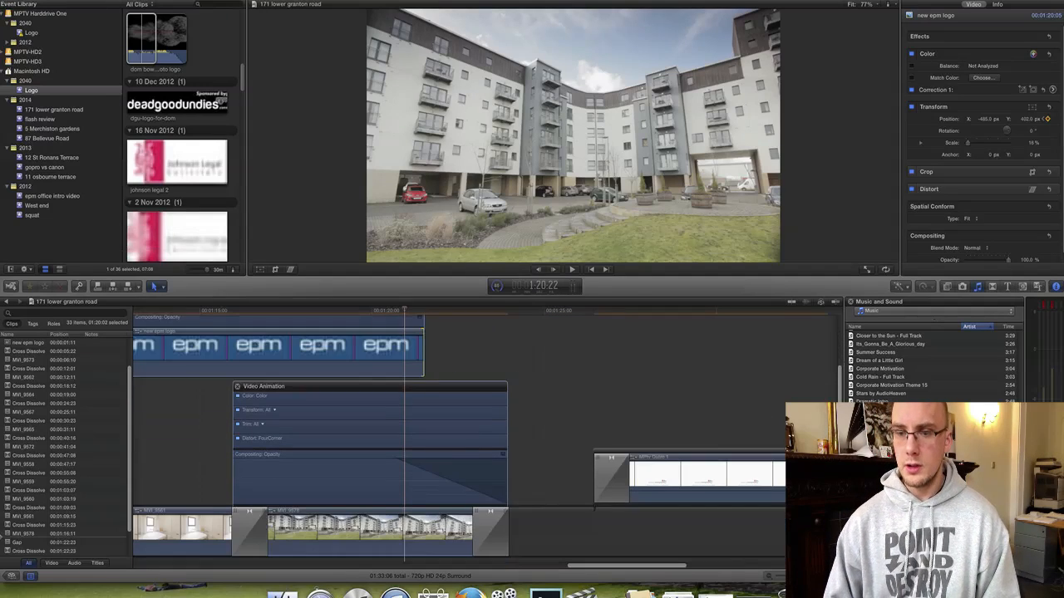
{"action": "left_click", "coordinate": [739, 313]}
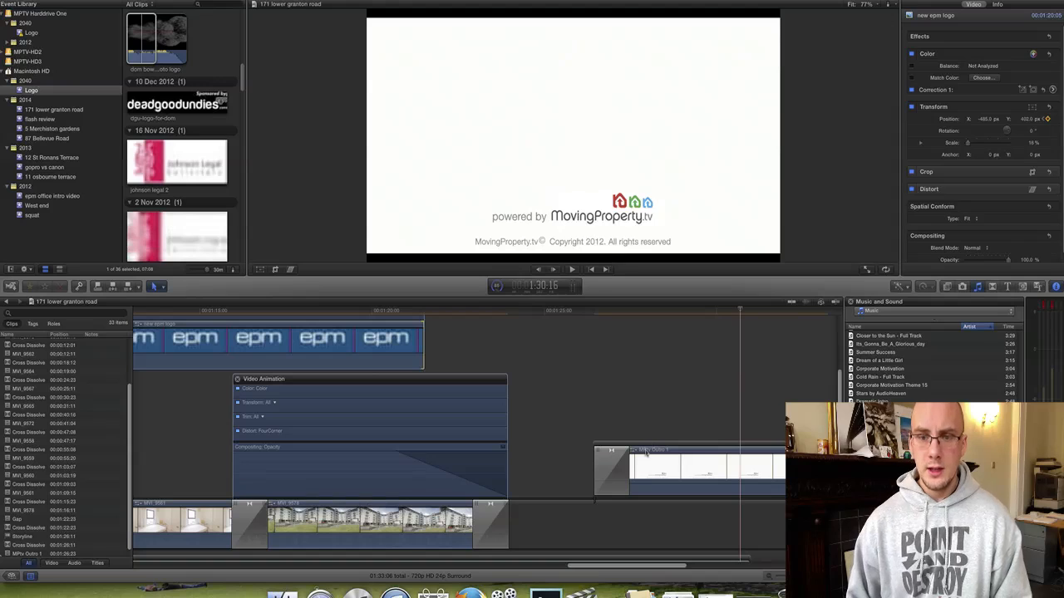
{"action": "scroll", "coordinate": [663, 429], "scroll_direction": "left", "scroll_amount": 20}
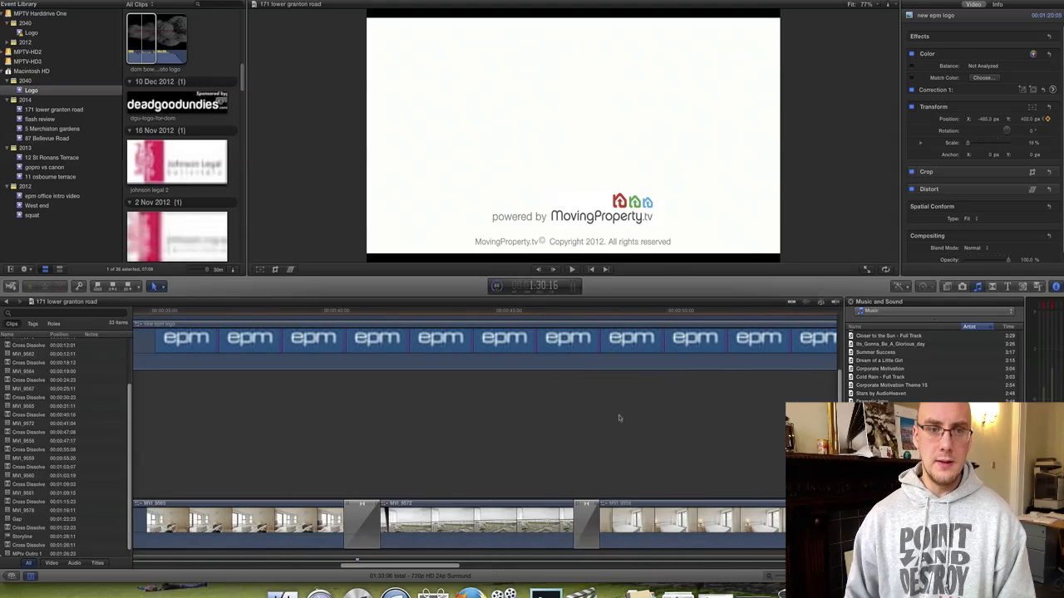
{"action": "left_click", "coordinate": [232, 314]}
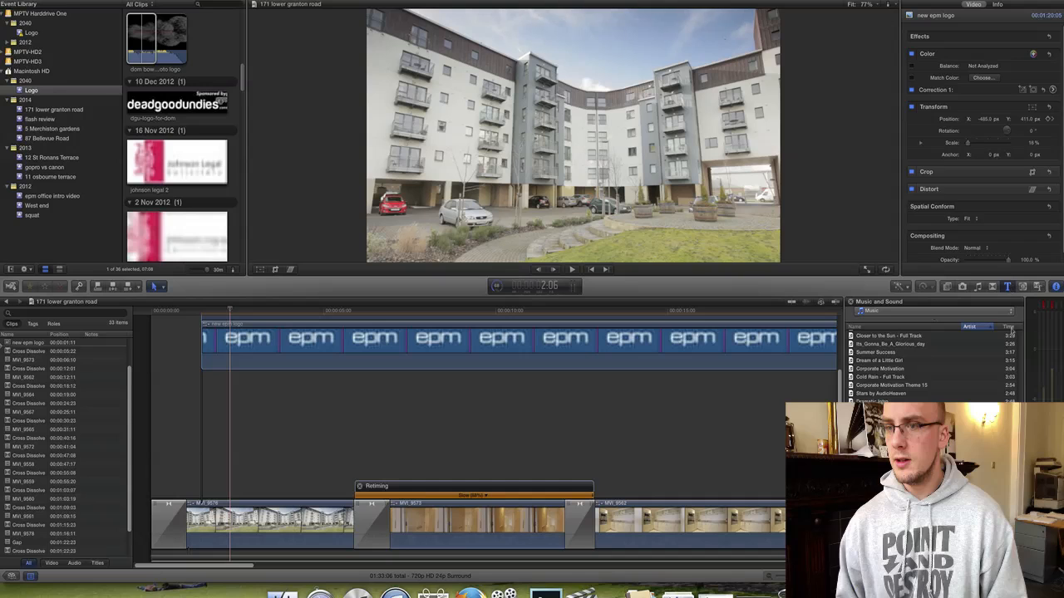
Place a Gradient - Edge title above the first clip.
{"action": "left_click", "coordinate": [1007, 285]}
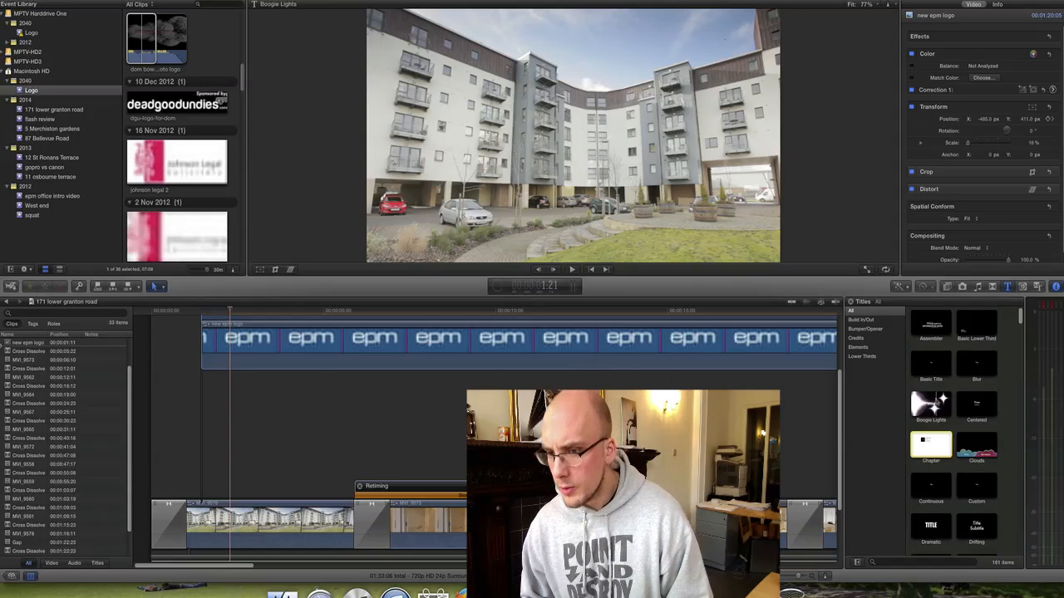
{"action": "scroll", "coordinate": [937, 403], "scroll_direction": "down", "scroll_amount": 3}
{"action": "scroll", "coordinate": [939, 424], "scroll_direction": "down", "scroll_amount": 3}
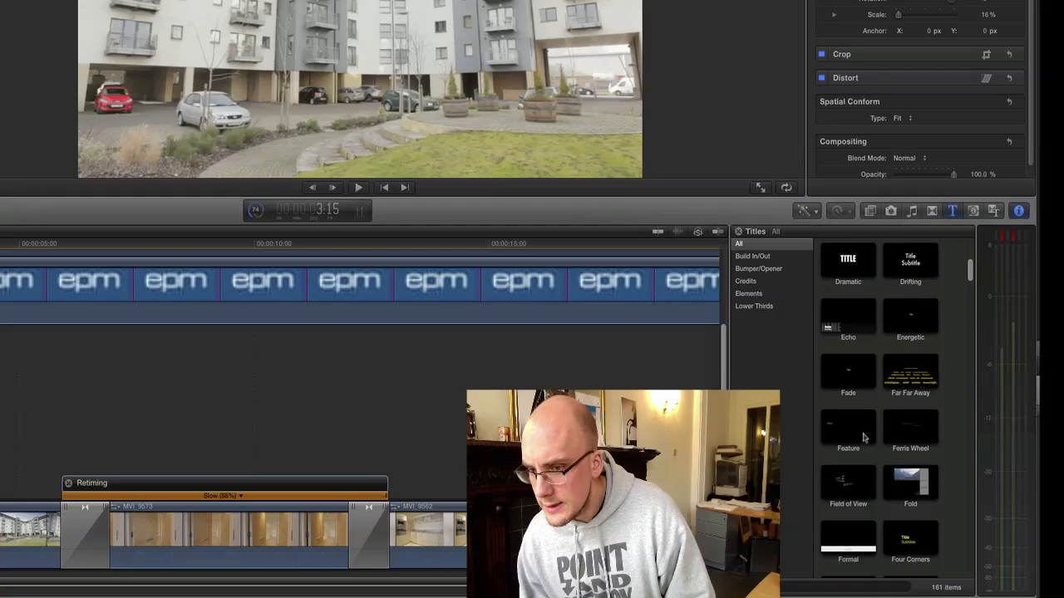
{"action": "scroll", "coordinate": [865, 438], "scroll_direction": "down", "scroll_amount": 2}
{"action": "left_click_drag", "start_coordinate": [848, 488], "coordinate": [80, 479]}
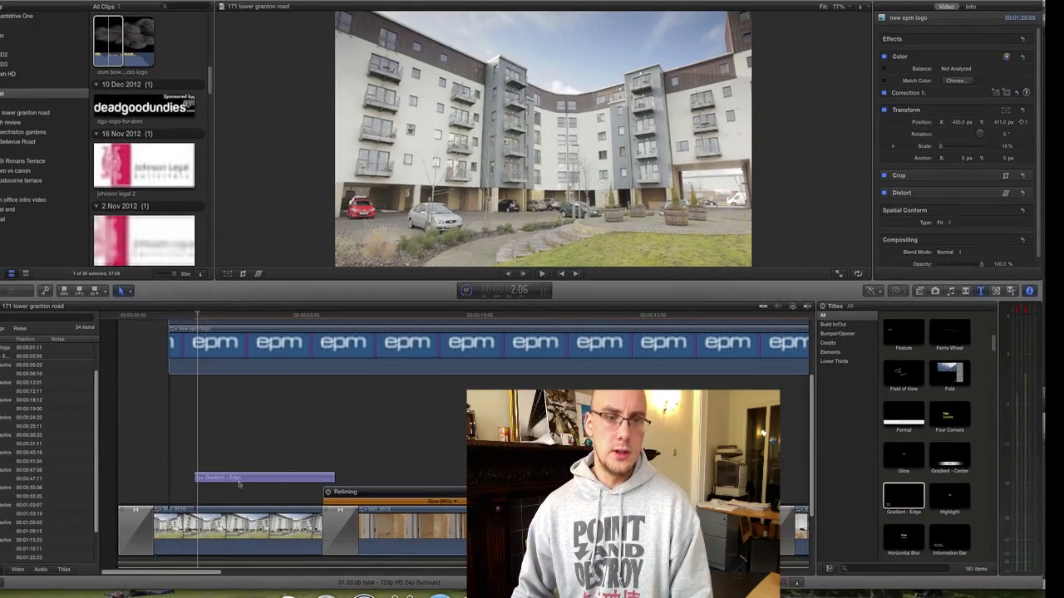
{"action": "left_click", "coordinate": [240, 479]}
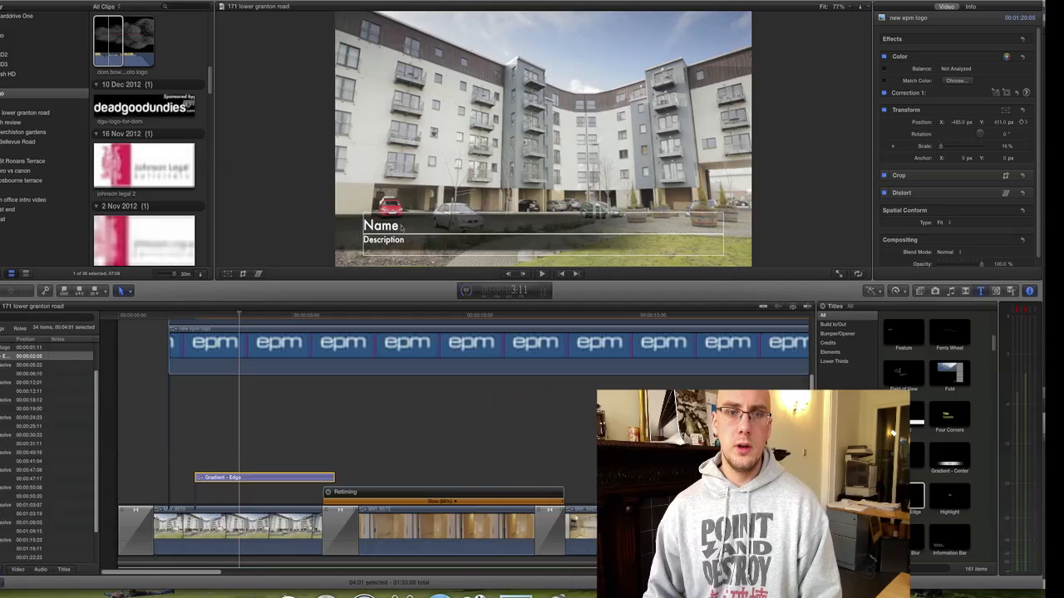
{"action": "left_click", "coordinate": [391, 226]}
{"action": "double_click", "coordinate": [382, 226]}
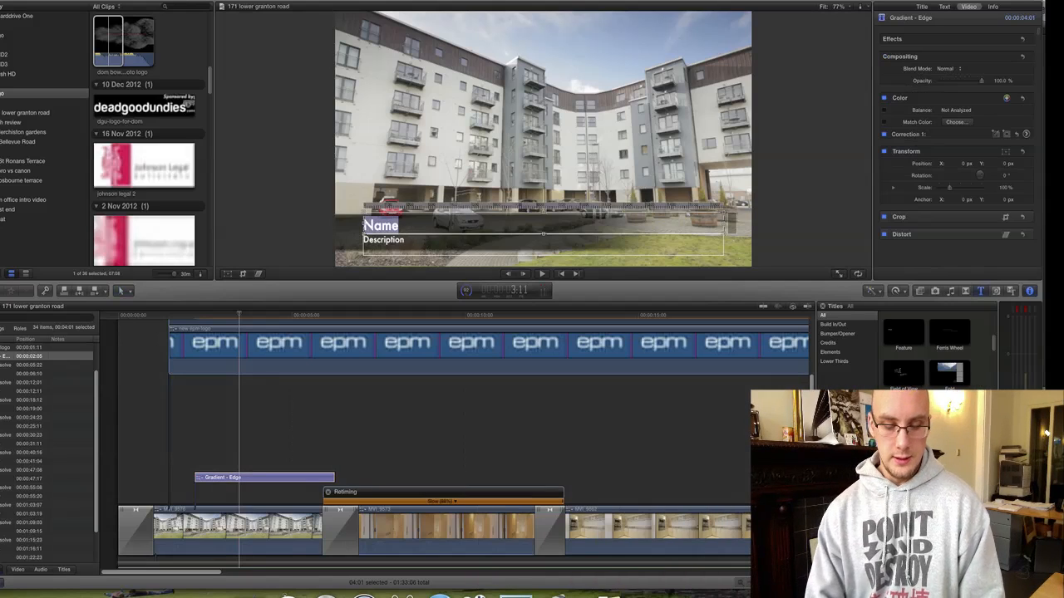
{"action": "left_click", "coordinate": [363, 224]}
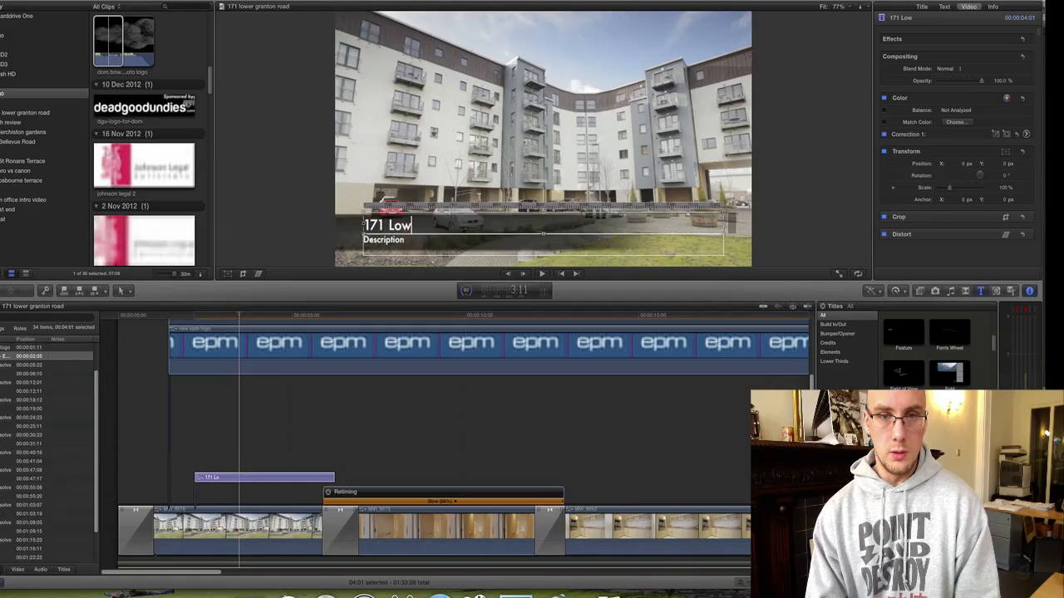
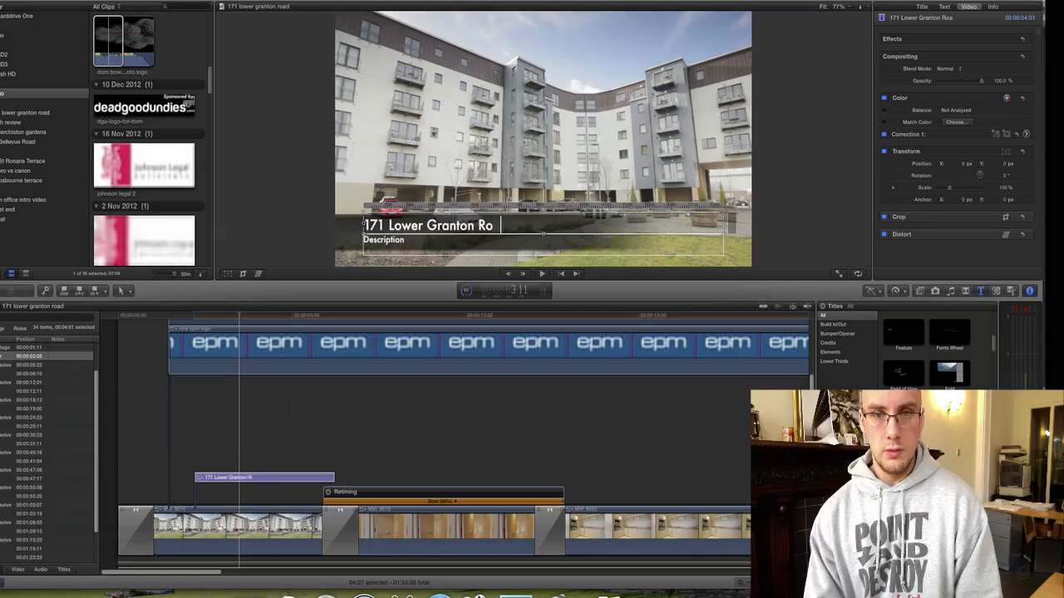
{"action": "left_click", "coordinate": [390, 239]}
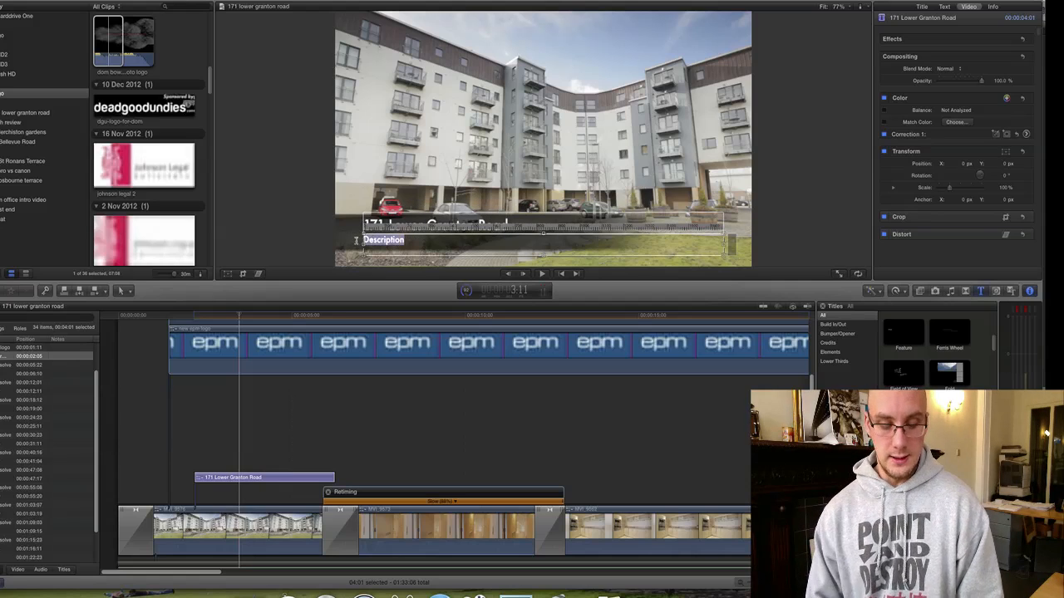
{"action": "type", "text": "Edinburgh"}
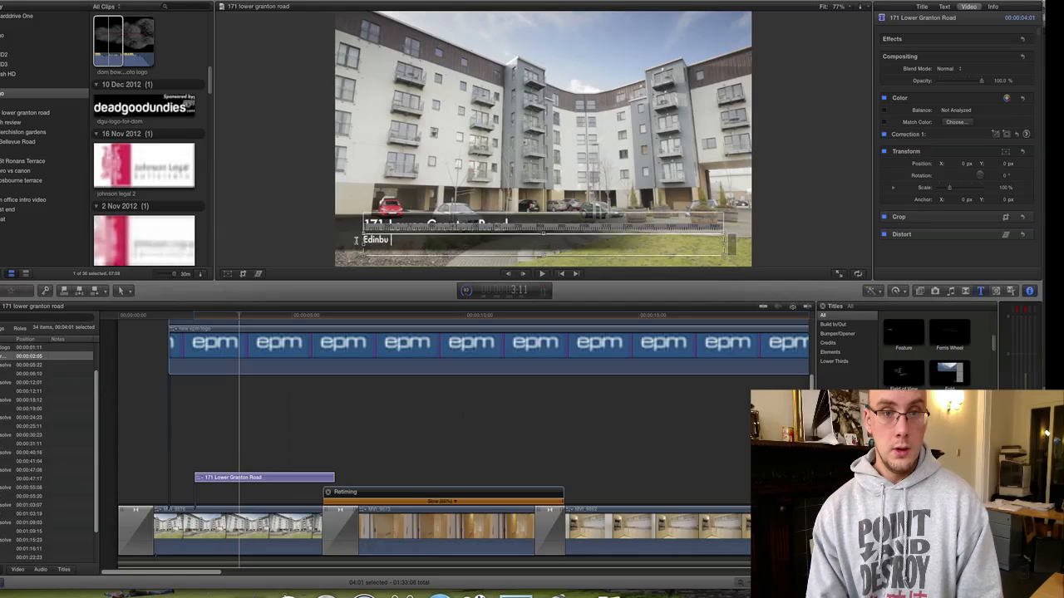
Set both title lines' font to Helvetica Neue.
{"action": "left_click", "coordinate": [922, 6]}
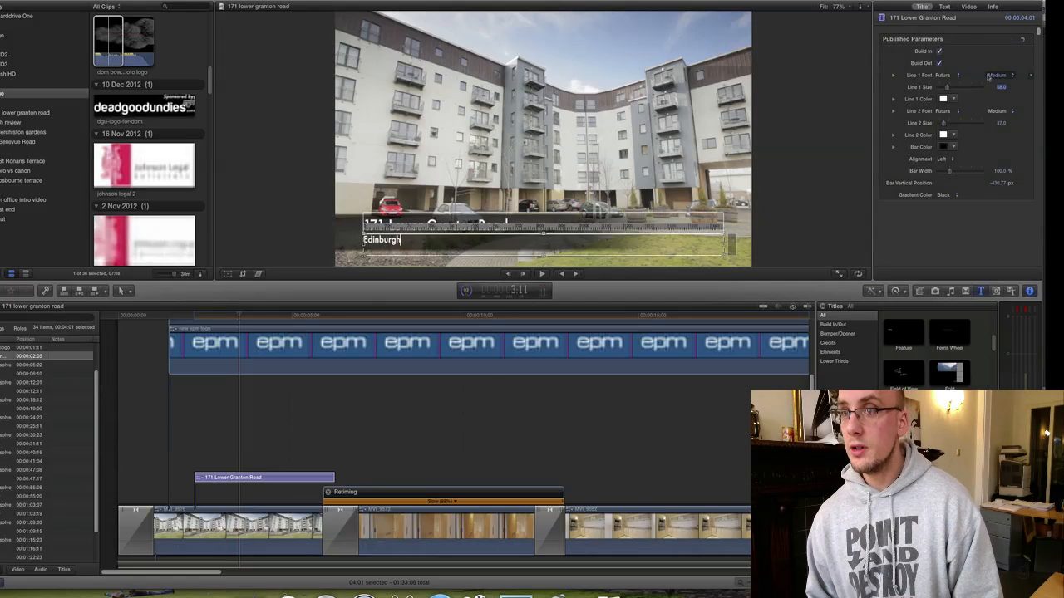
{"action": "left_click", "coordinate": [940, 76]}
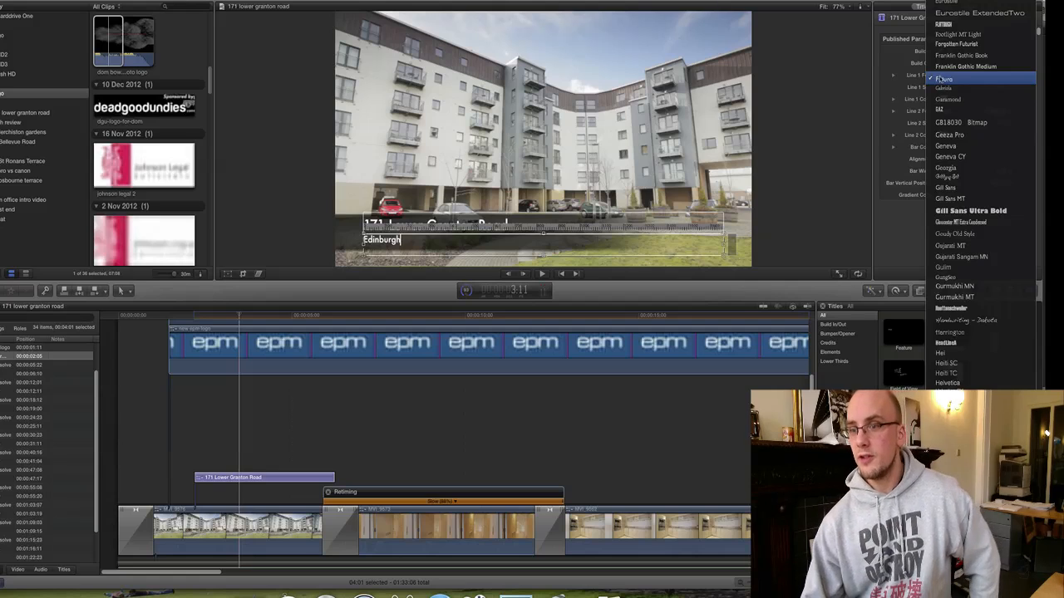
{"action": "left_click", "coordinate": [956, 387]}
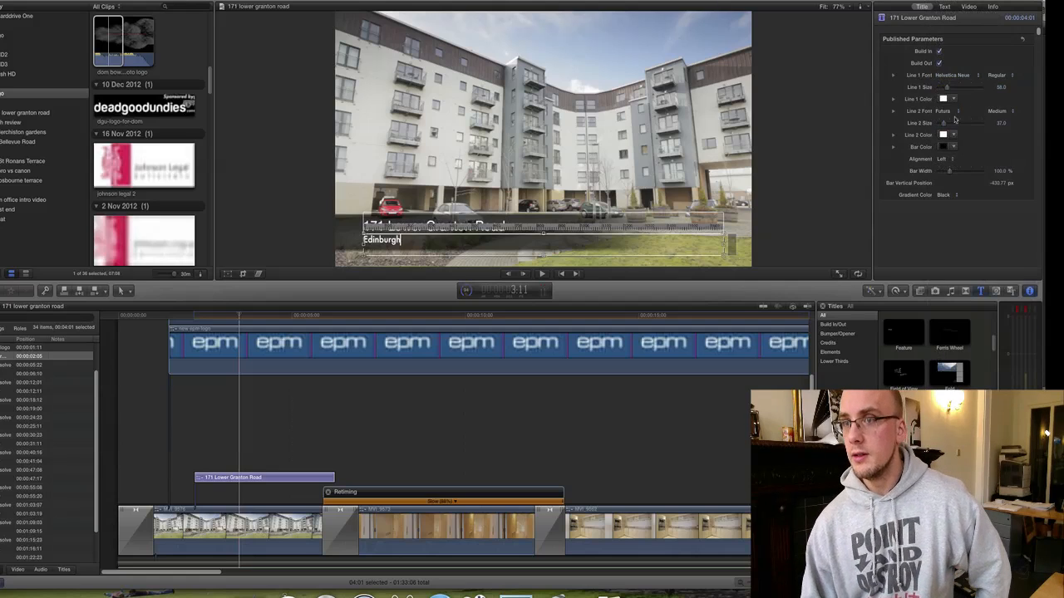
{"action": "left_click", "coordinate": [942, 112]}
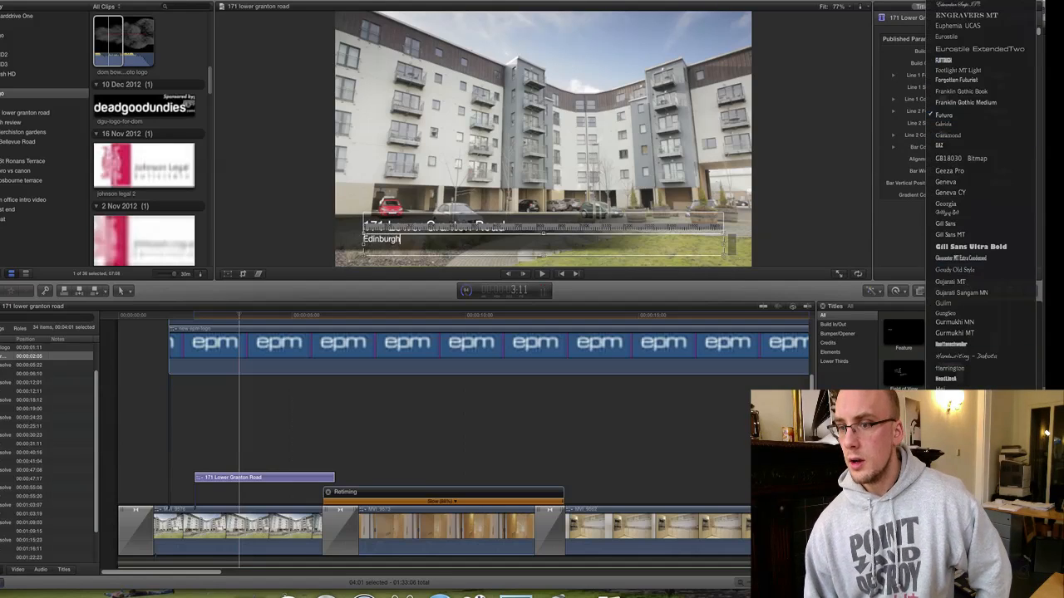
{"action": "left_click", "coordinate": [955, 387]}
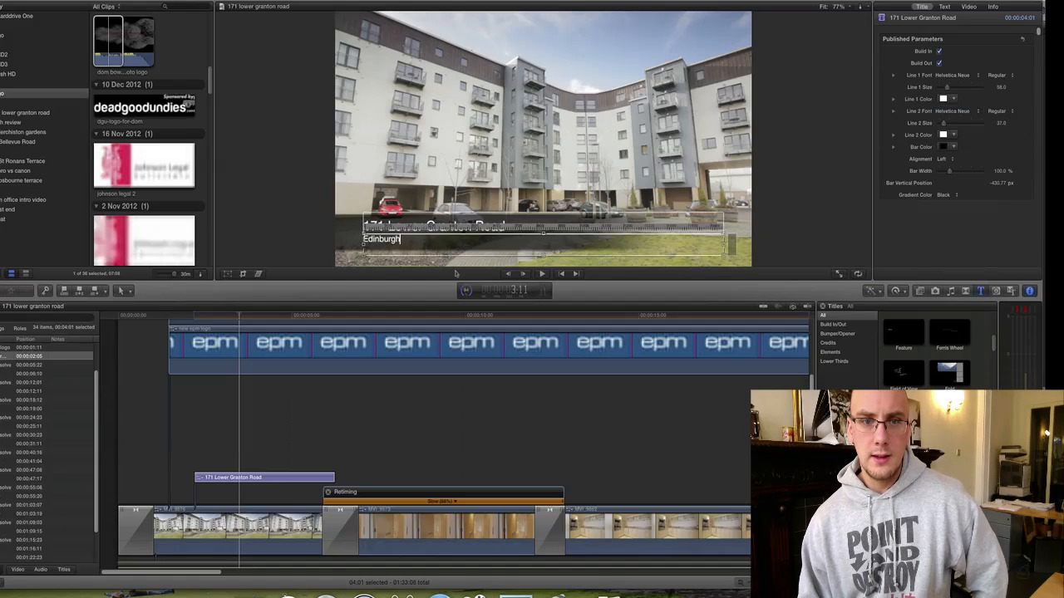
{"action": "double_click", "coordinate": [400, 239]}
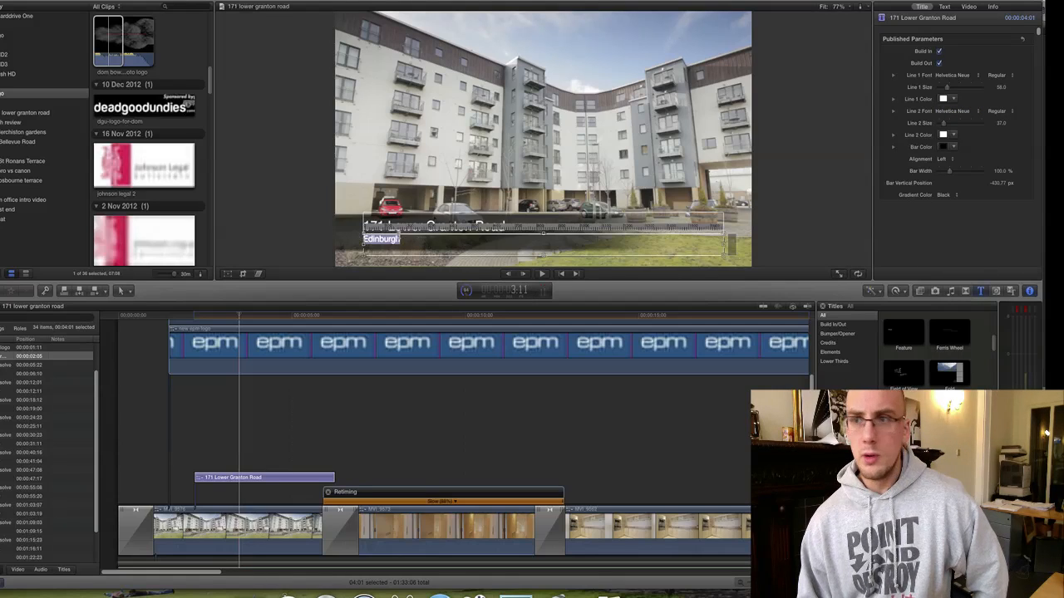
{"action": "left_click", "coordinate": [1002, 113]}
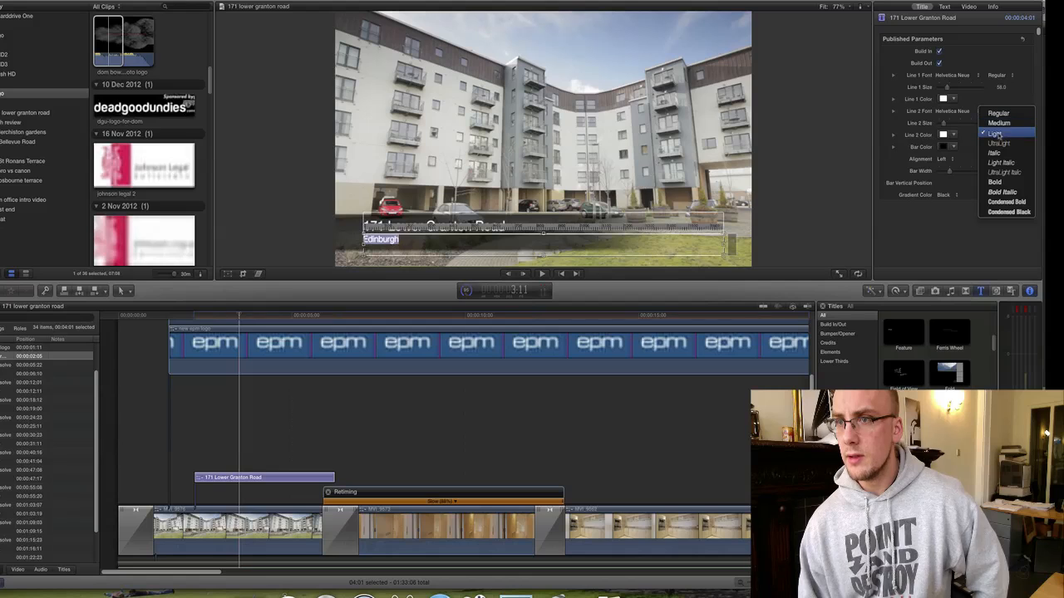
{"action": "left_click", "coordinate": [996, 134]}
{"action": "left_click", "coordinate": [510, 420]}
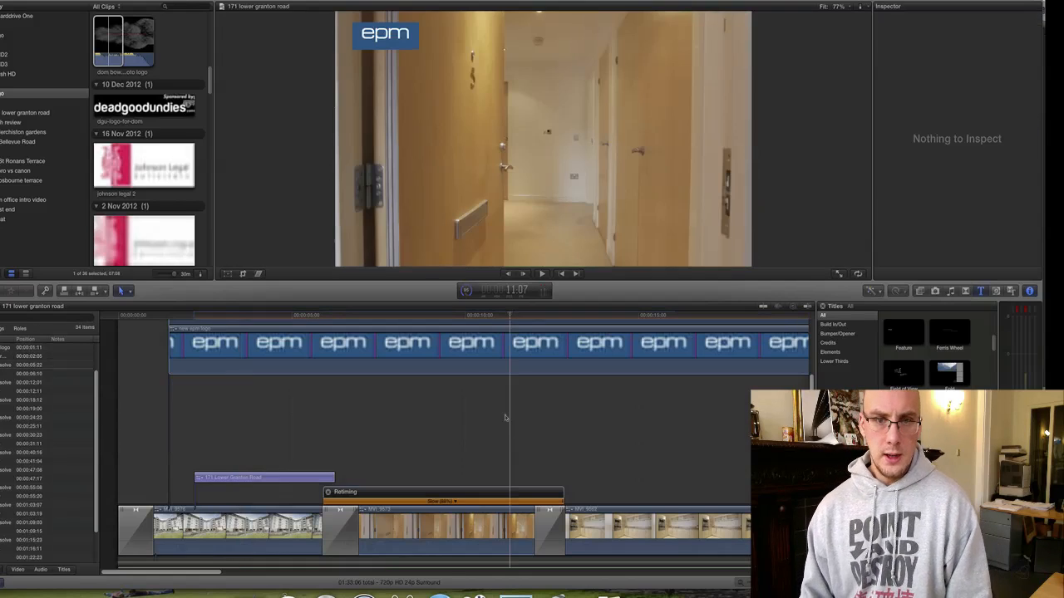
{"action": "left_click", "coordinate": [303, 477]}
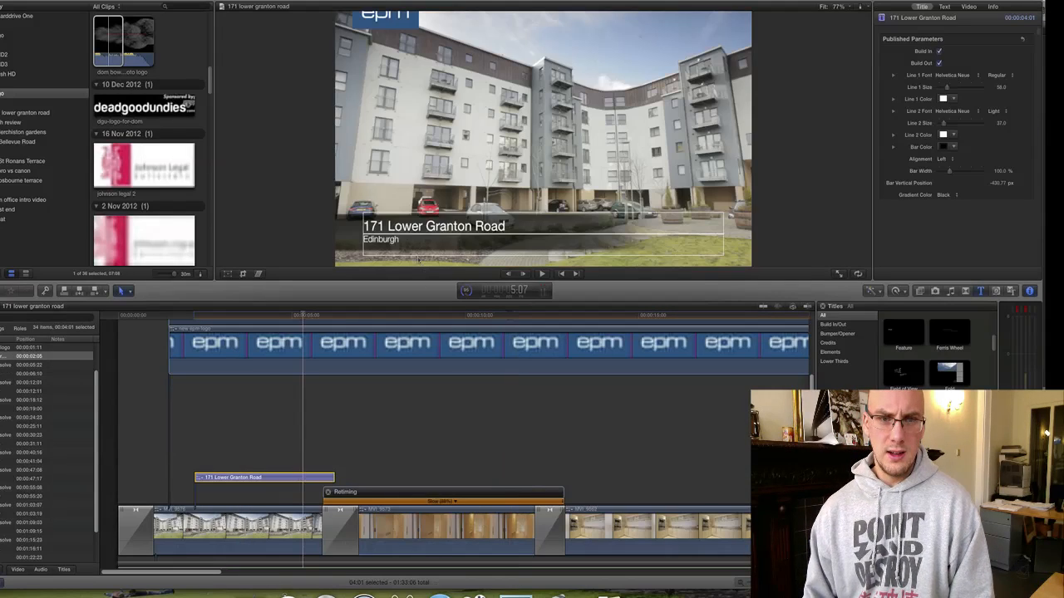
{"action": "double_click", "coordinate": [428, 233]}
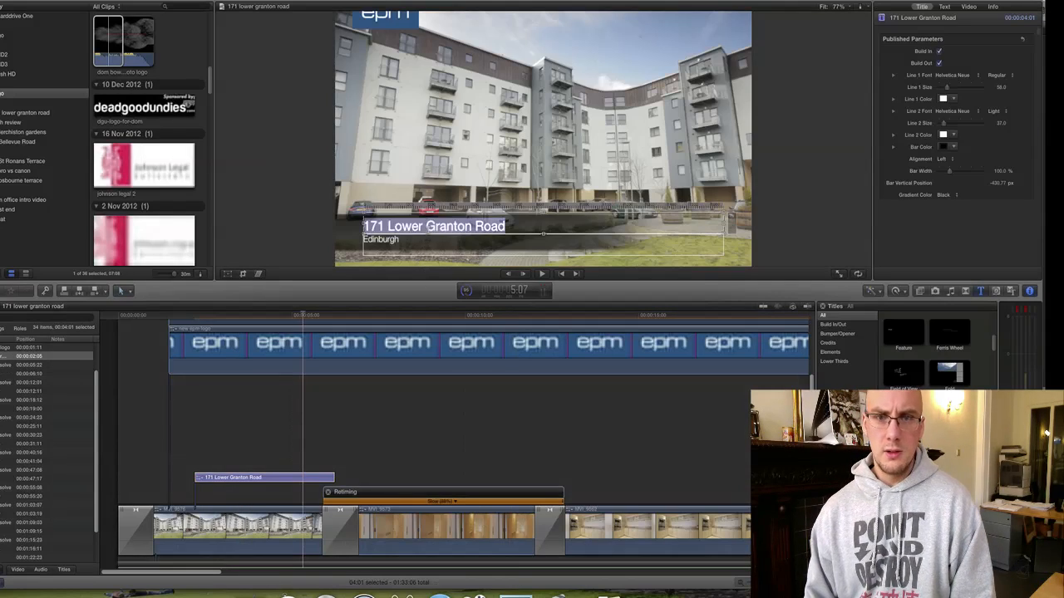
{"action": "left_click", "coordinate": [998, 73]}
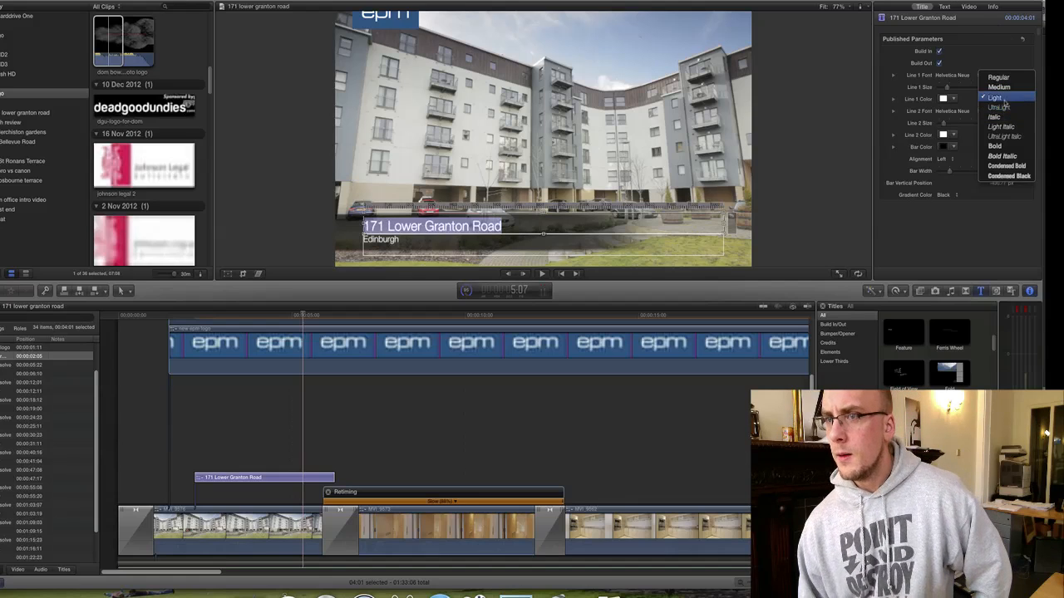
{"action": "left_click", "coordinate": [1004, 102]}
{"action": "left_click", "coordinate": [478, 402]}
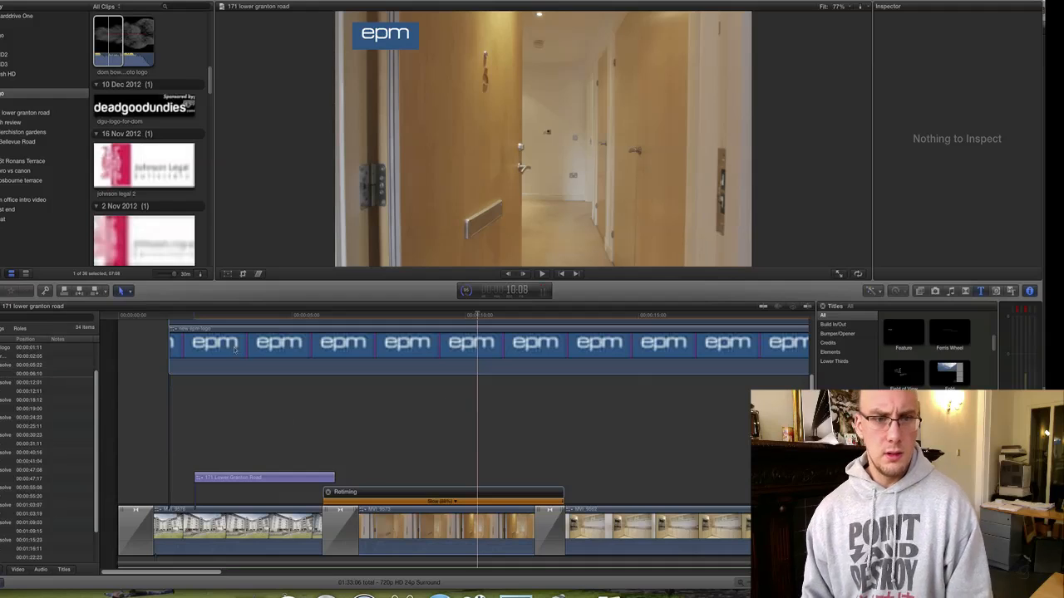
Scrub to the start and preview the opening with the new title.
{"action": "left_click_drag", "start_coordinate": [165, 317], "coordinate": [137, 316]}
{"action": "key", "text": "space"}
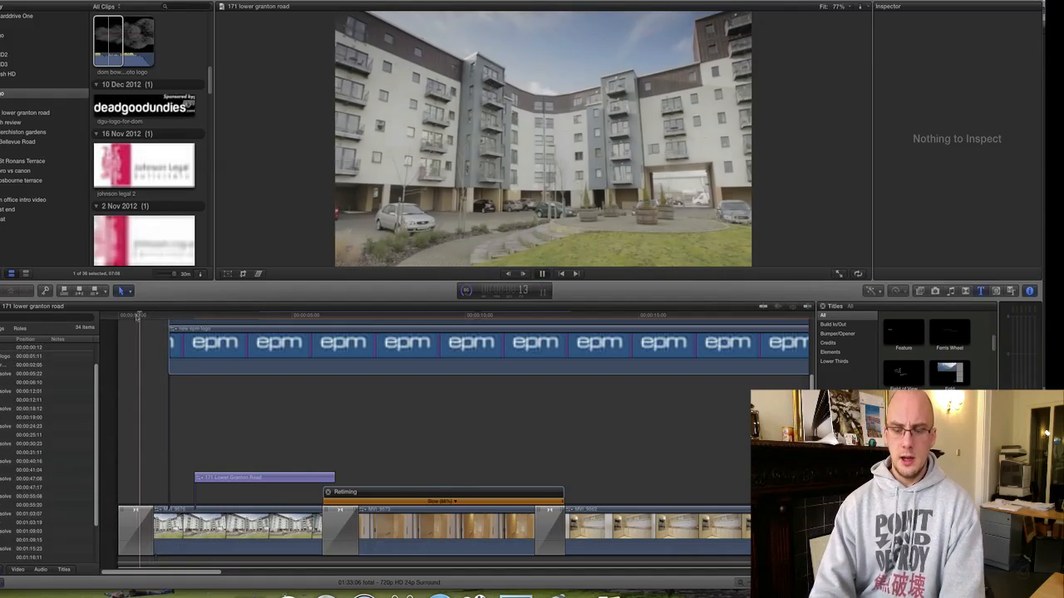
{"action": "key", "text": "XF86AudioMute"}
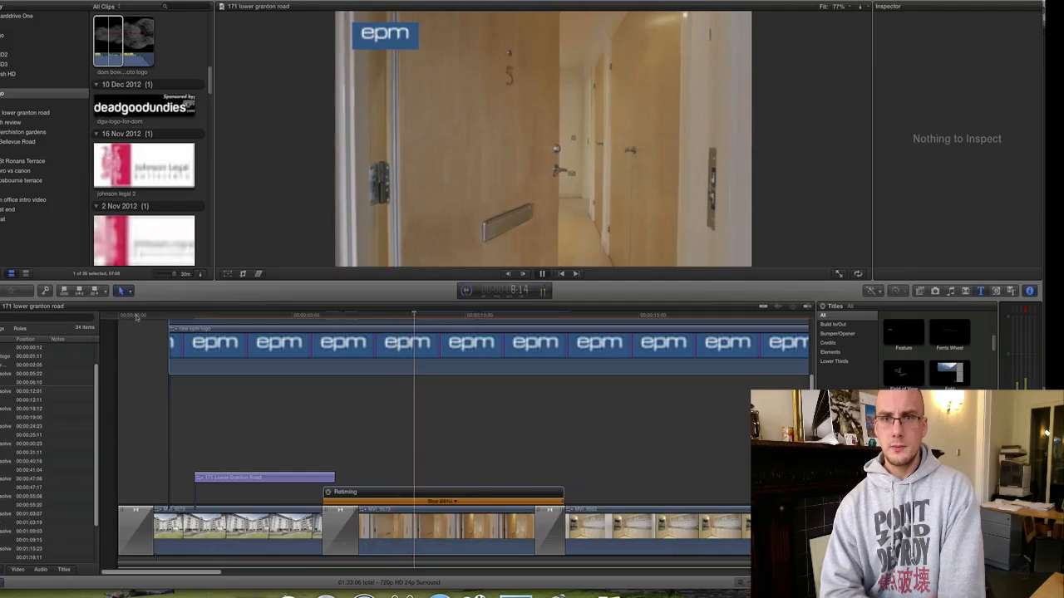
{"action": "key", "text": "space"}
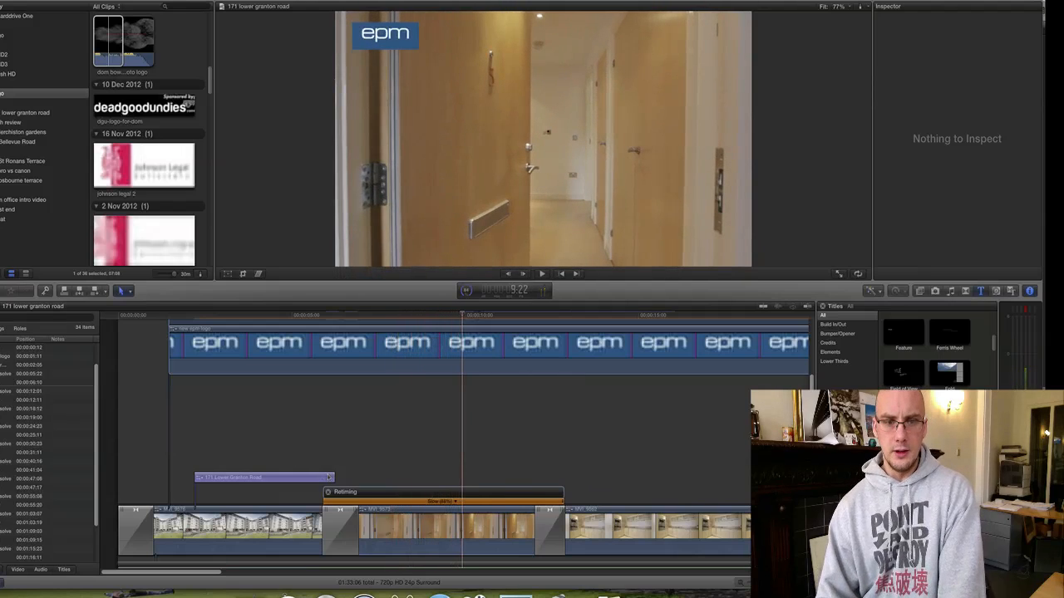
Lengthen the lower-third title to 8:08, check it, and zoom out to the whole project.
{"action": "left_click_drag", "start_coordinate": [334, 478], "coordinate": [480, 479]}
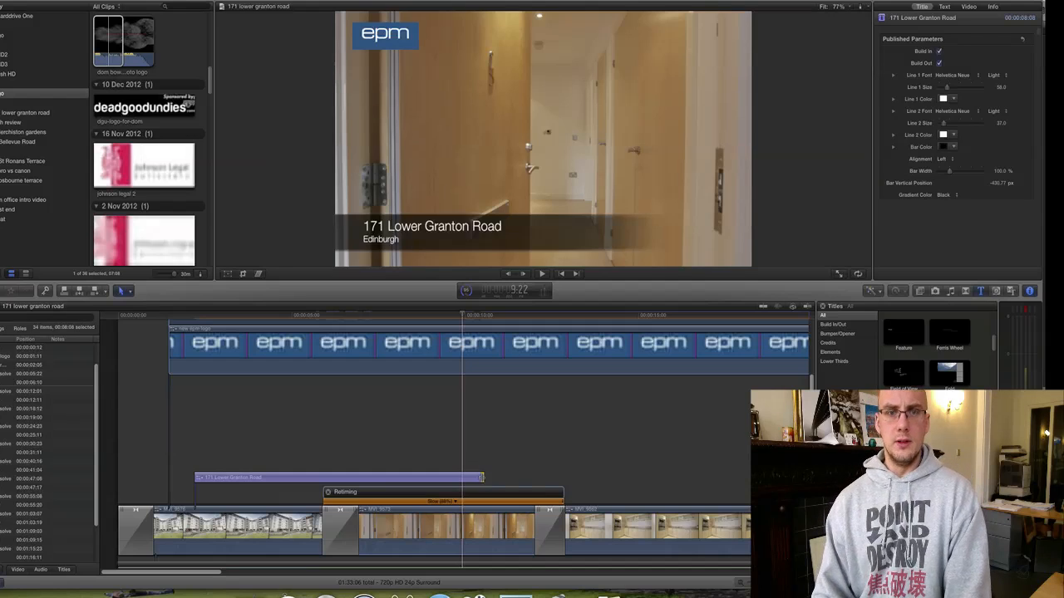
{"action": "key", "text": "space"}
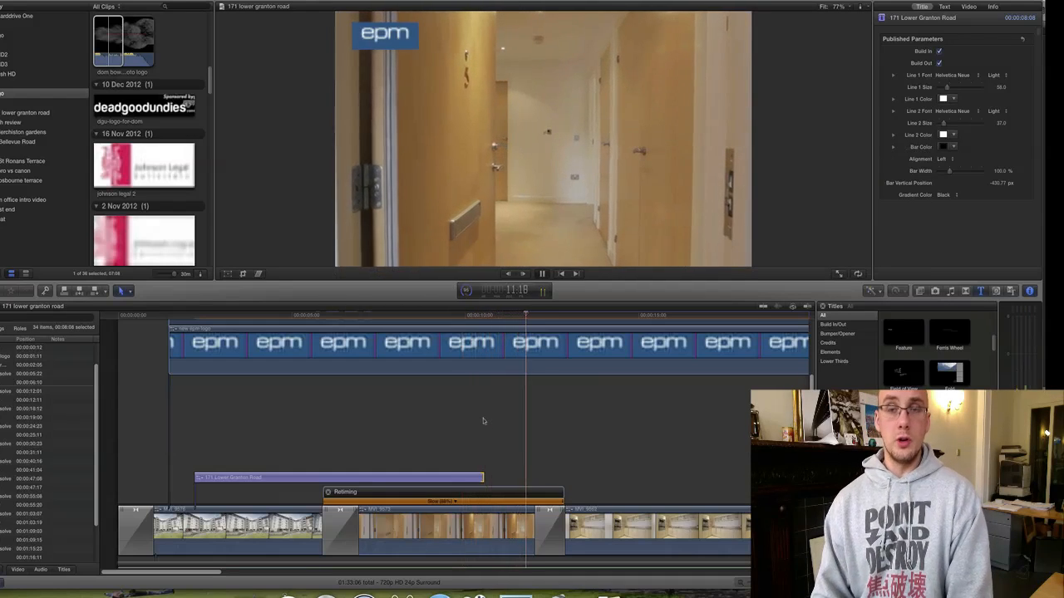
{"action": "key", "text": "space"}
{"action": "left_click", "coordinate": [506, 405]}
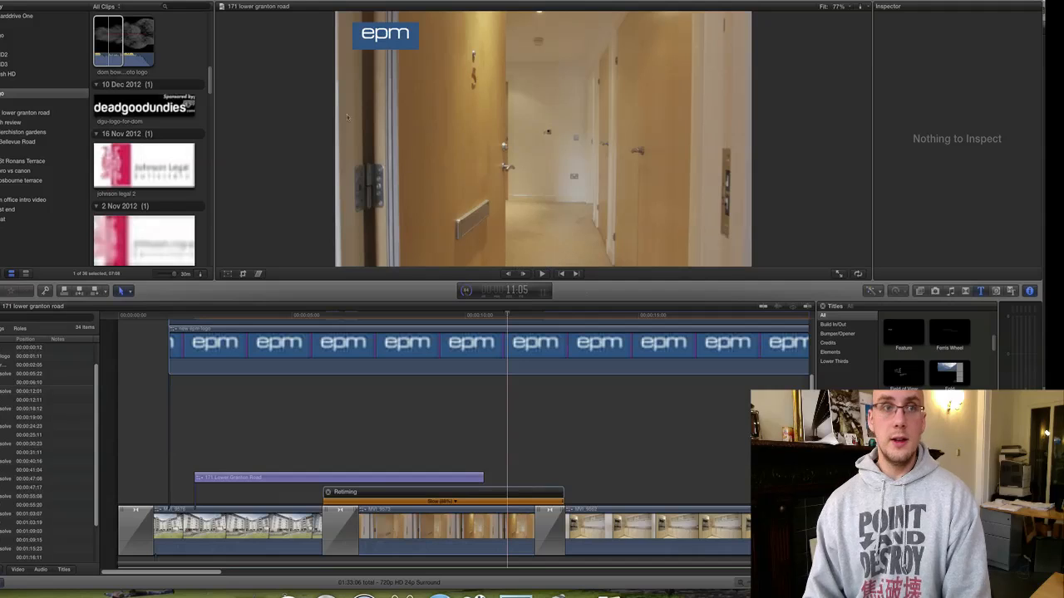
{"action": "left_click", "coordinate": [147, 1]}
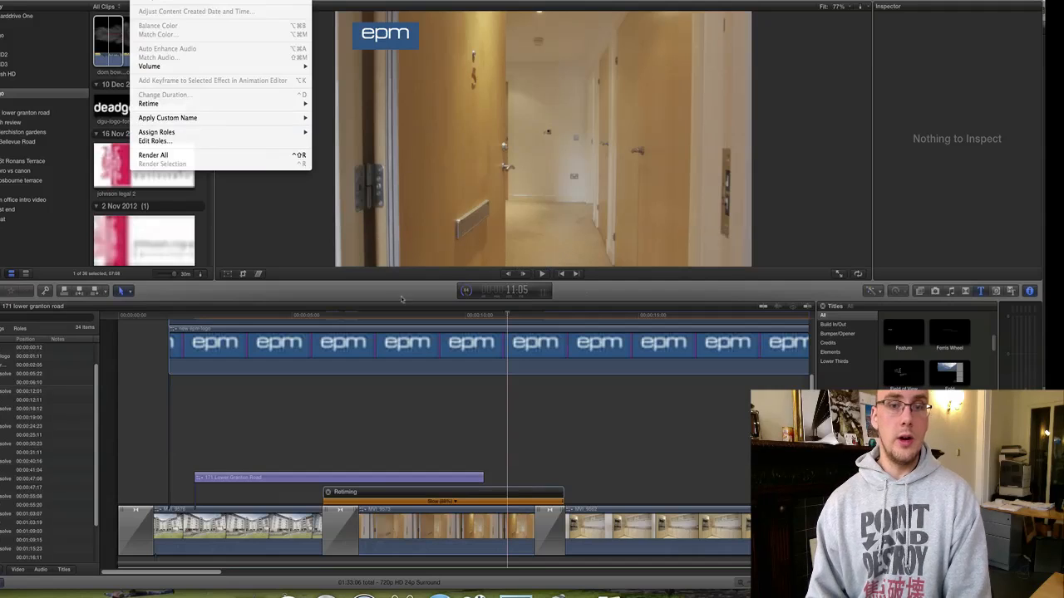
{"action": "key", "text": "Escape"}
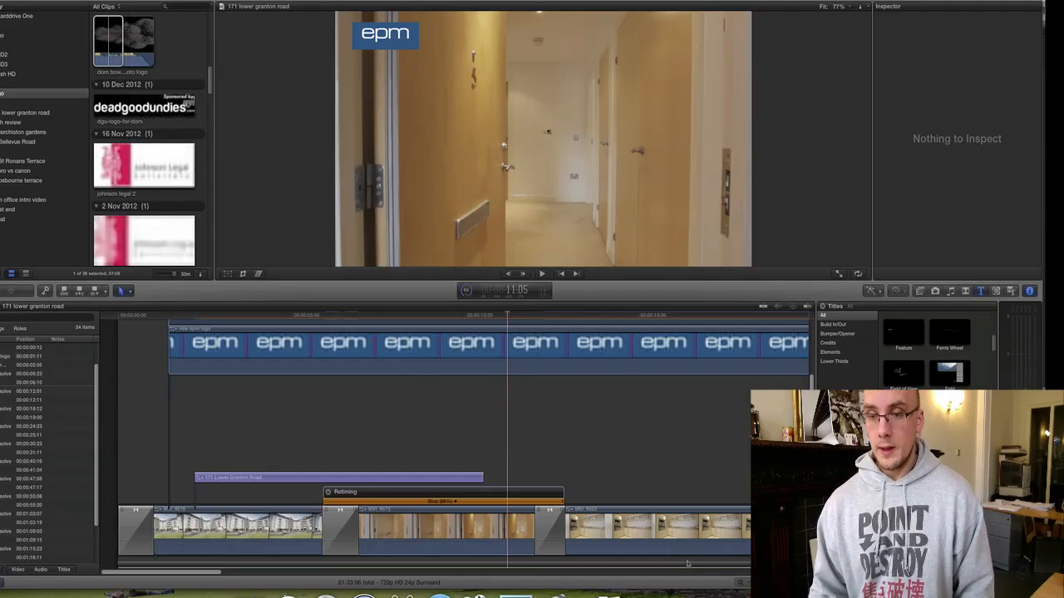
{"action": "key", "text": "super+minus"}
{"action": "key", "text": "super+minus"}
{"action": "key", "text": "super+minus"}
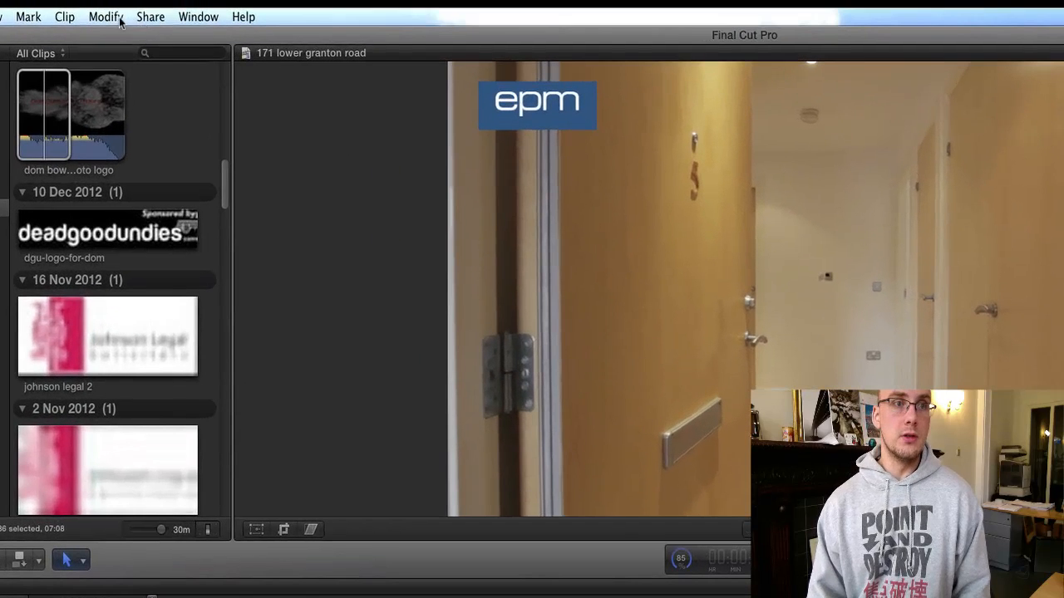
Export using Compressor Settings with custom presets MP720, MP540, MP360 and MP270.
{"action": "left_click", "coordinate": [168, 1]}
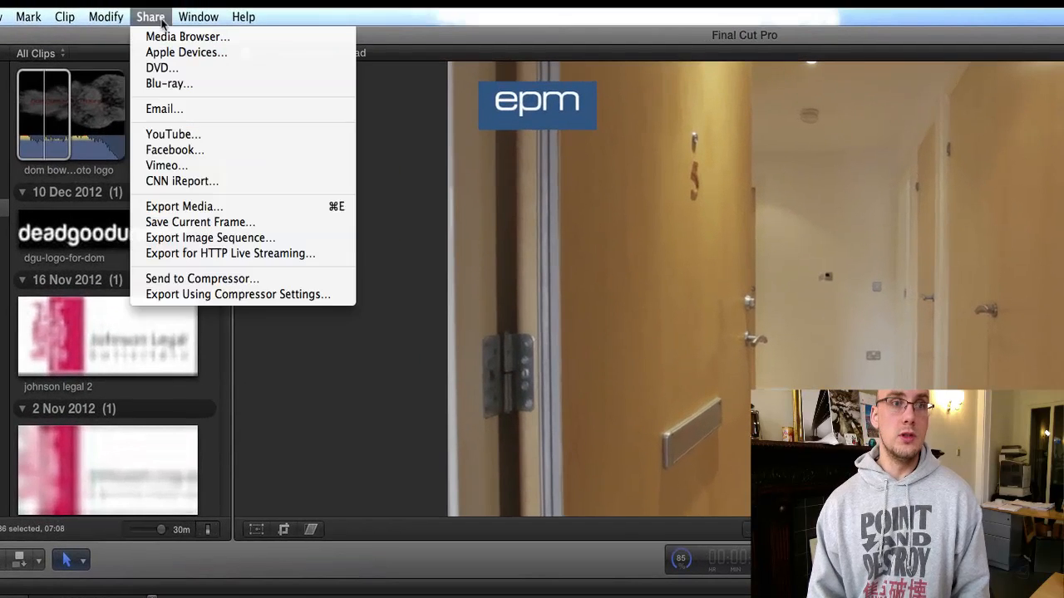
{"action": "left_click", "coordinate": [212, 296]}
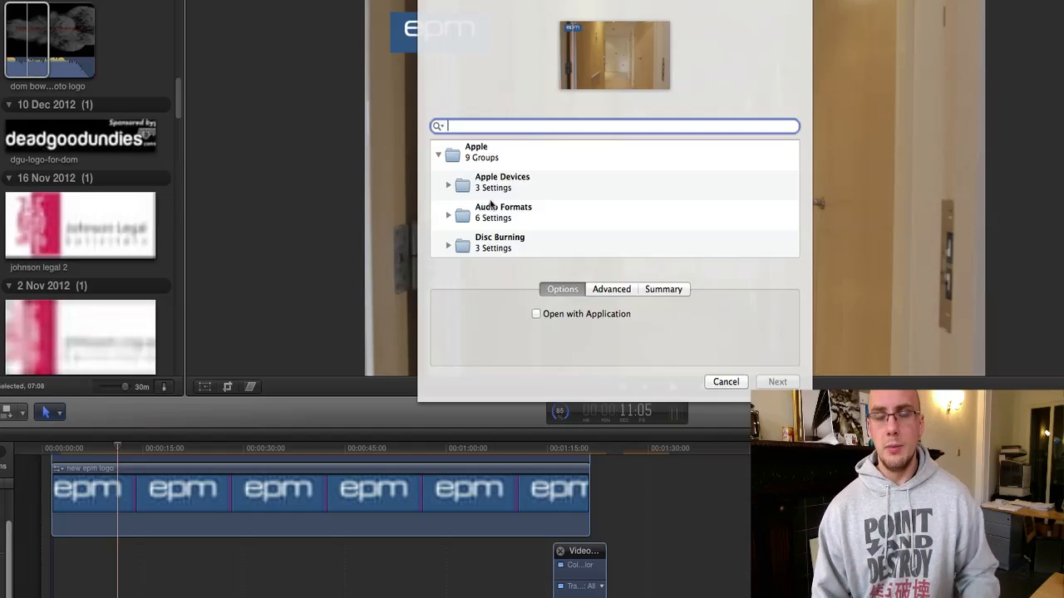
{"action": "scroll", "coordinate": [494, 208], "scroll_direction": "down", "scroll_amount": 10}
{"action": "left_click", "coordinate": [499, 236]}
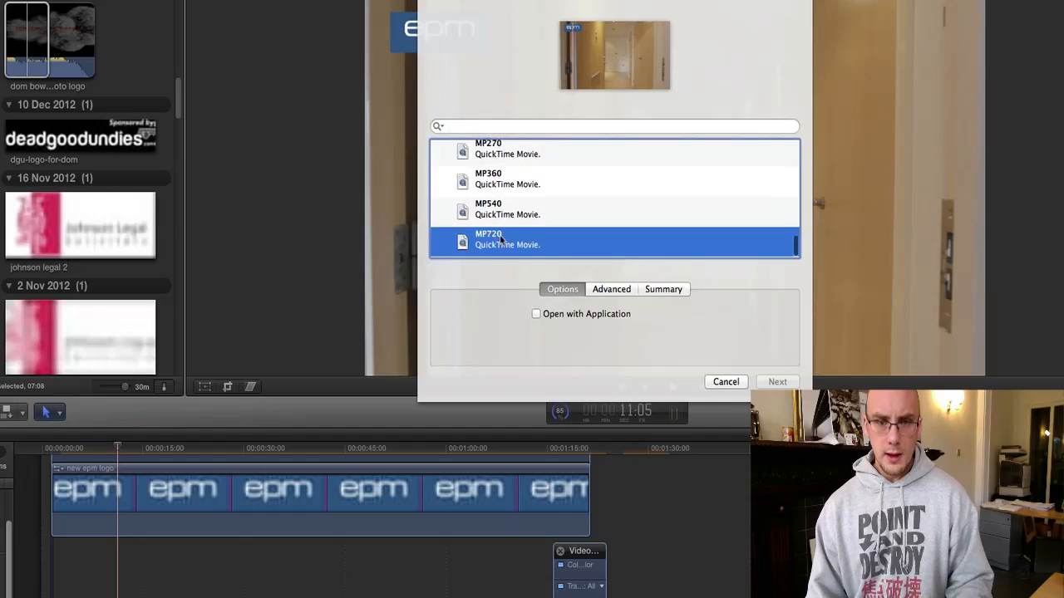
{"action": "left_click_drag", "start_coordinate": [503, 233], "coordinate": [507, 154]}
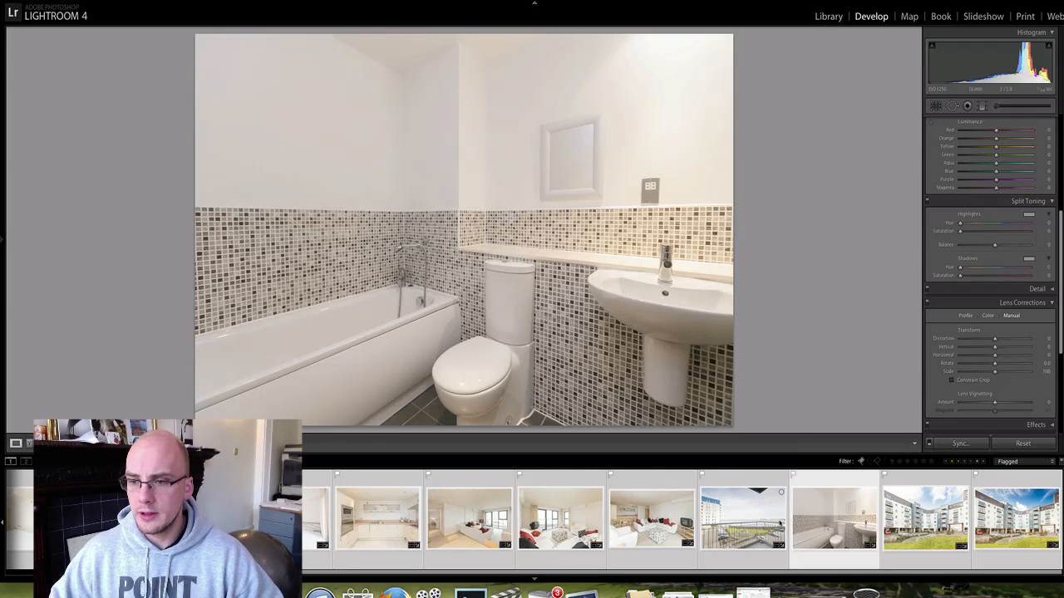
Select the two building exterior photos in the filmstrip and open Export for them.
{"action": "left_click", "coordinate": [892, 517]}
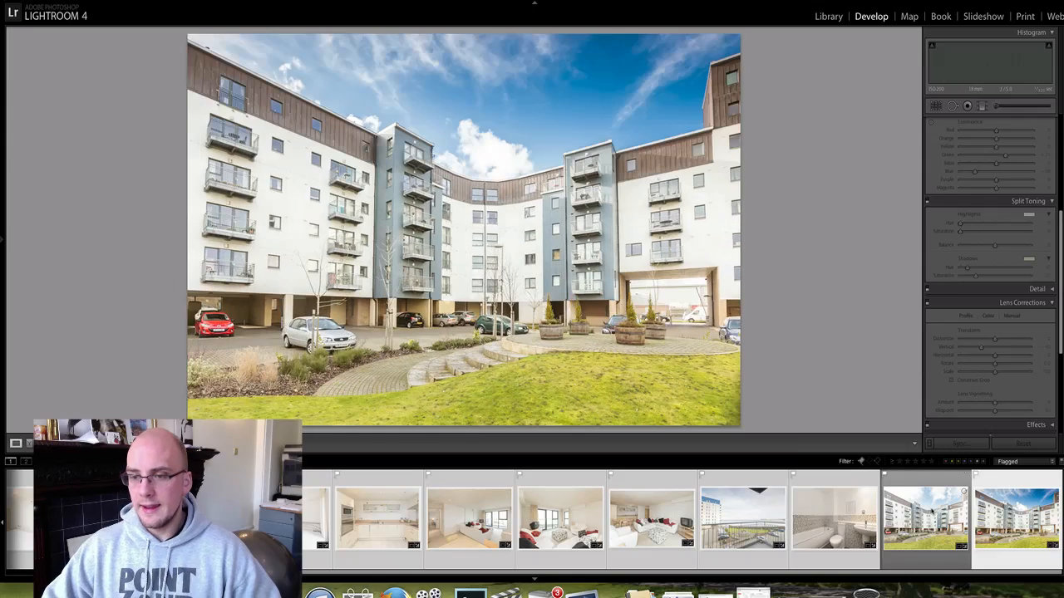
{"action": "key", "text": "Left"}
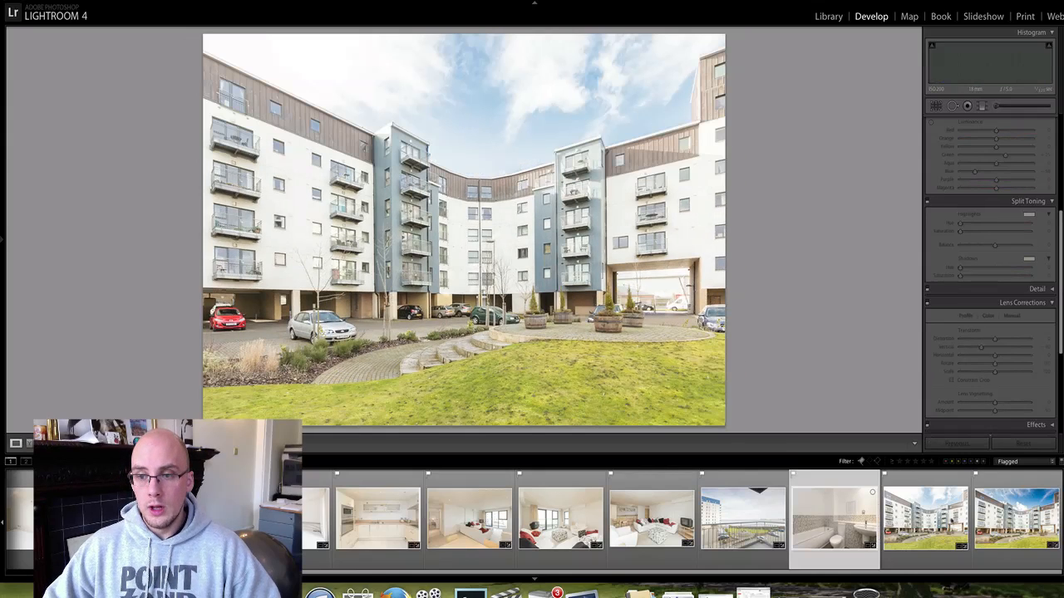
{"action": "left_click", "coordinate": [953, 522]}
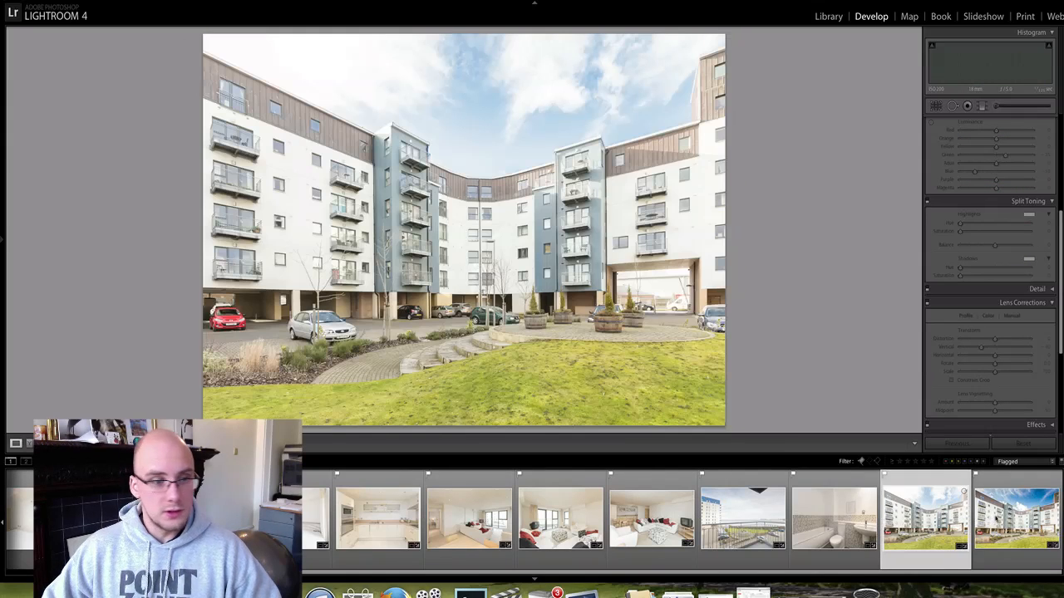
{"action": "left_click", "coordinate": [995, 520], "text": "shift"}
{"action": "scroll", "coordinate": [996, 519], "scroll_direction": "left", "scroll_amount": 3}
{"action": "scroll", "coordinate": [996, 519], "scroll_direction": "right", "scroll_amount": 3}
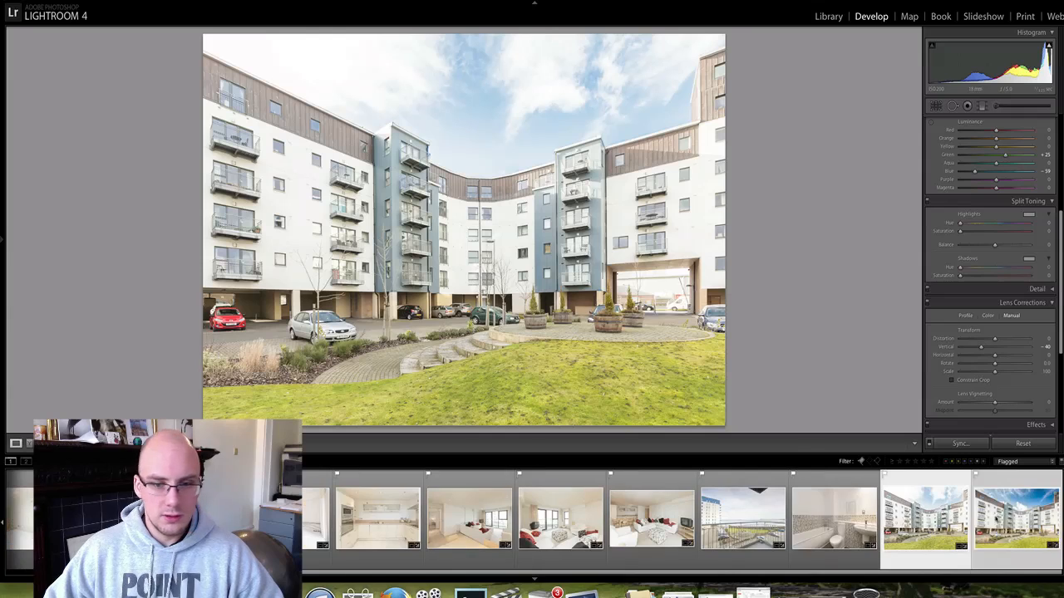
{"action": "right_click", "coordinate": [965, 525]}
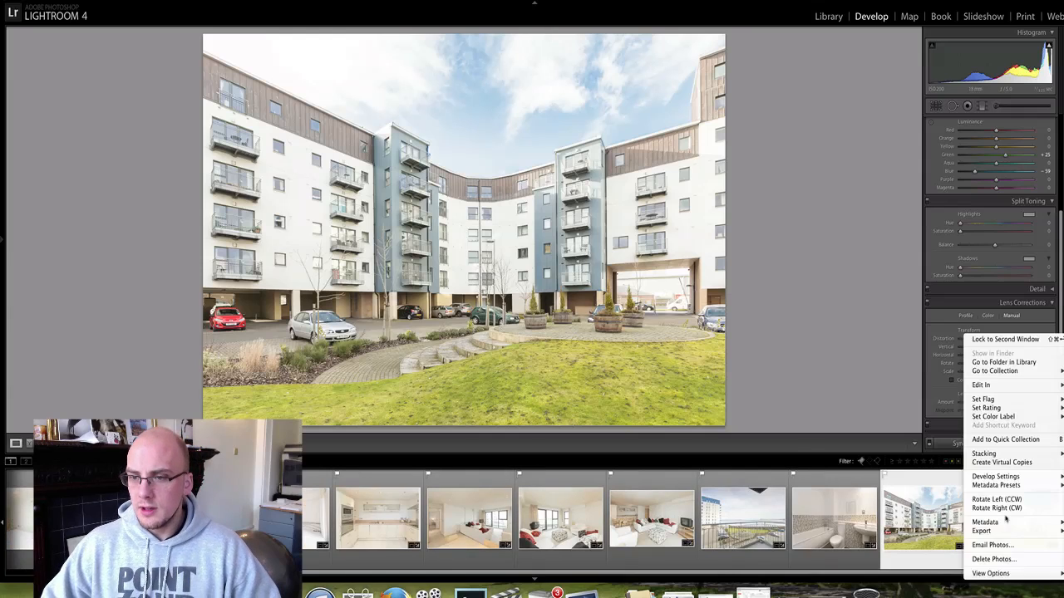
{"action": "mouse_move", "coordinate": [985, 531]}
{"action": "left_click", "coordinate": [899, 507]}
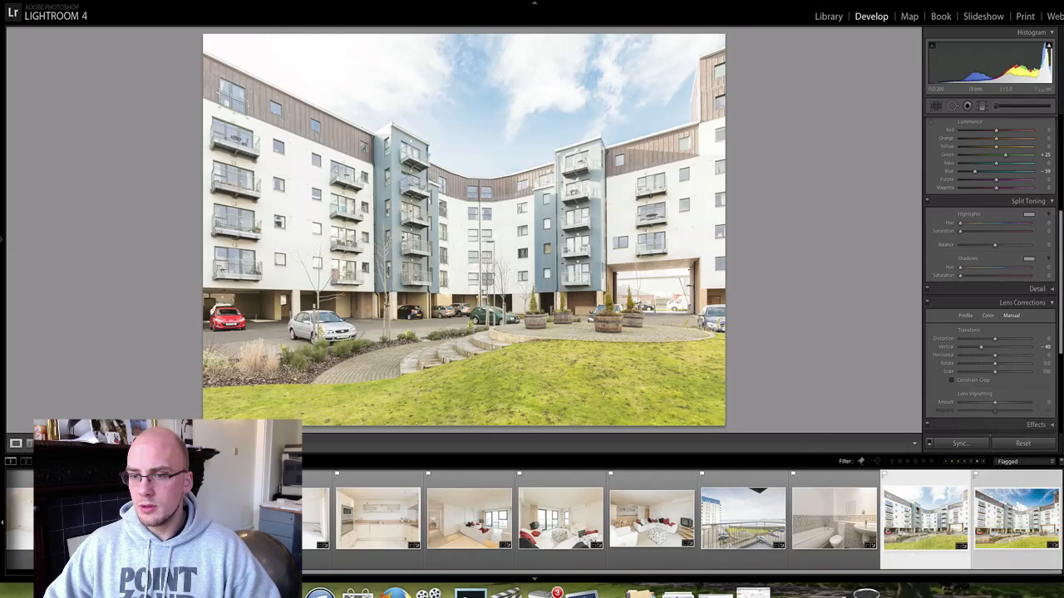
Export both building photos with the Video logo watermark under unique file names.
{"action": "scroll", "coordinate": [668, 128], "scroll_direction": "down", "scroll_amount": 8}
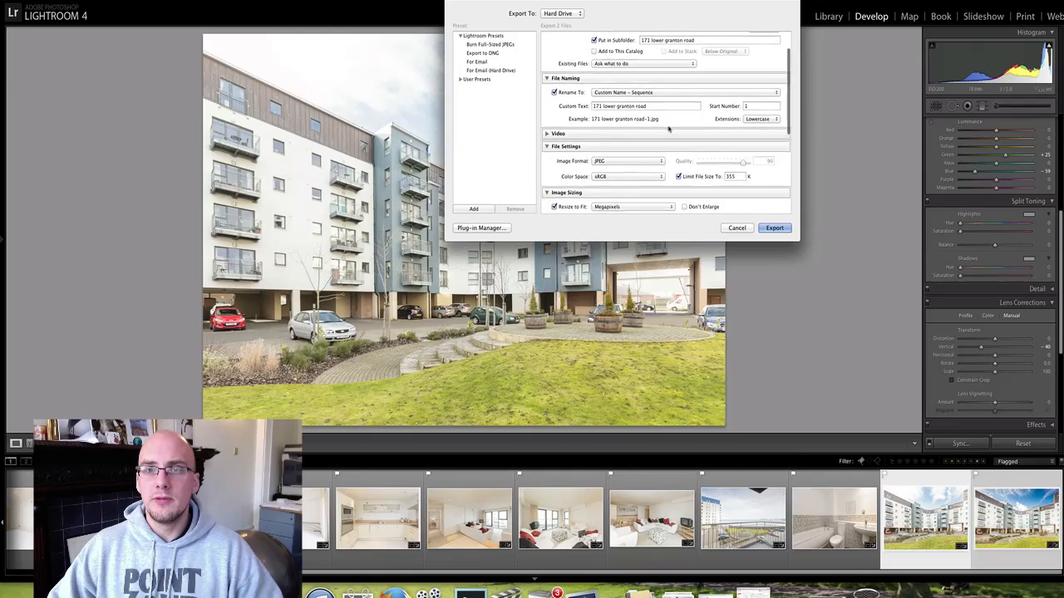
{"action": "scroll", "coordinate": [668, 128], "scroll_direction": "down", "scroll_amount": 3}
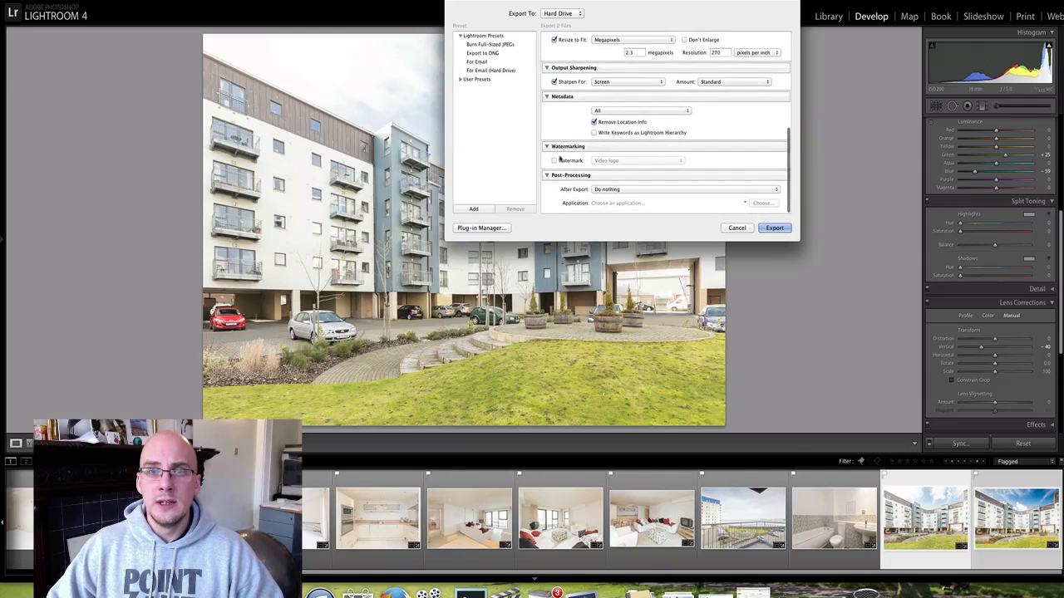
{"action": "left_click", "coordinate": [554, 161]}
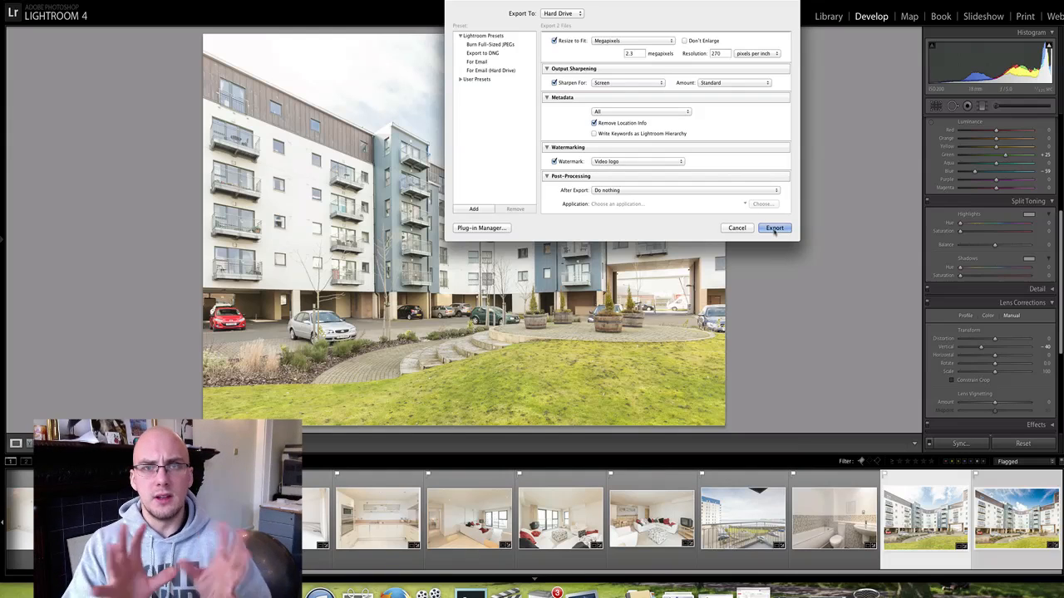
{"action": "left_click", "coordinate": [773, 228]}
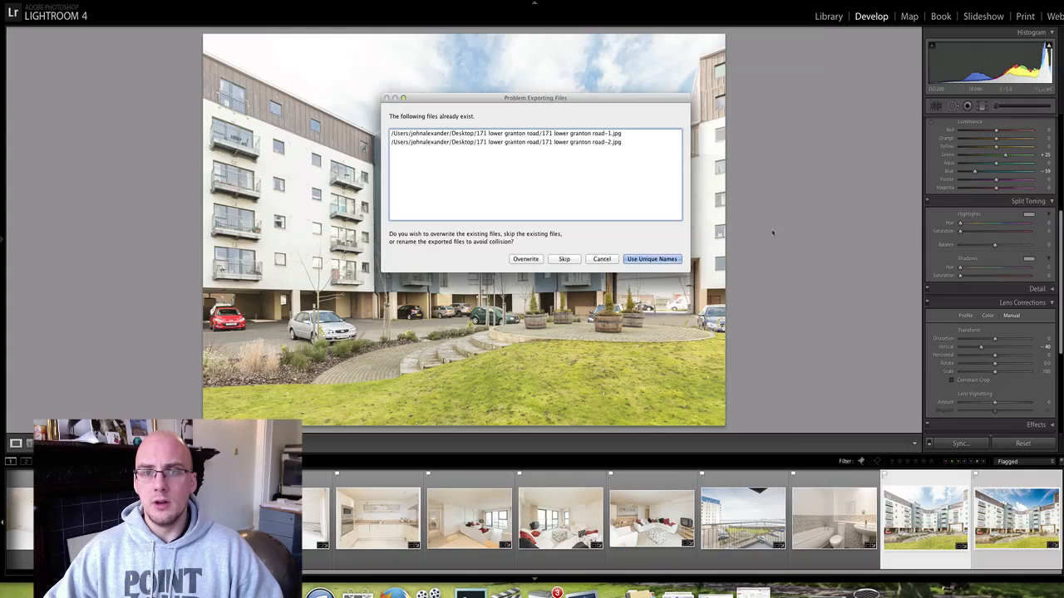
{"action": "left_click", "coordinate": [653, 256]}
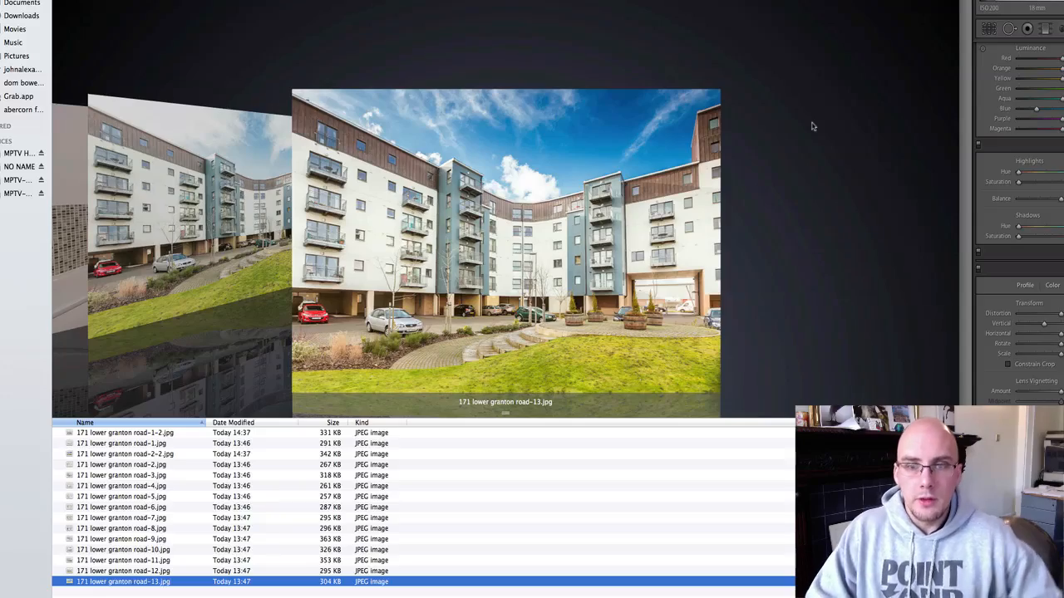
Step through the exported photos in Cover Flow from road-13 back to road-2-2.
{"action": "key", "text": "Up"}
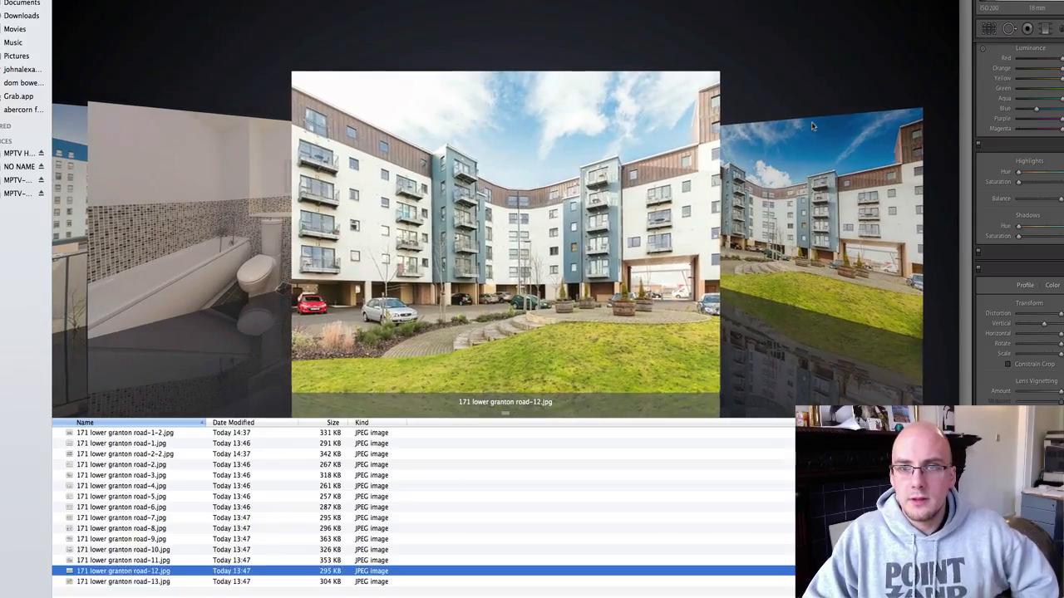
{"action": "key", "text": "Up"}
{"action": "key", "text": "Up"}
{"action": "key", "text": "Up"}
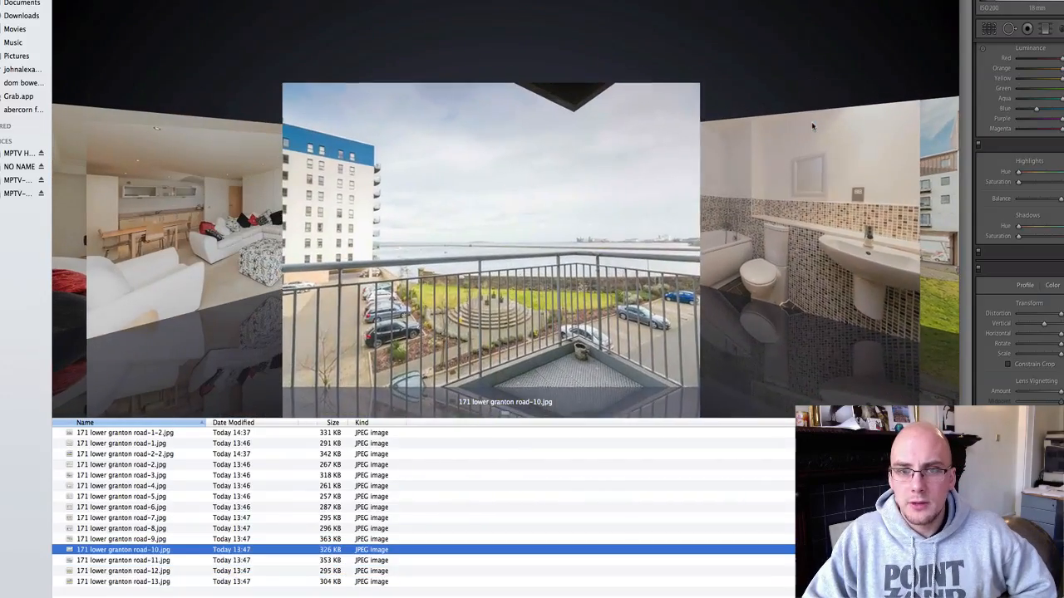
{"action": "key", "text": "Up"}
{"action": "key", "text": "Up"}
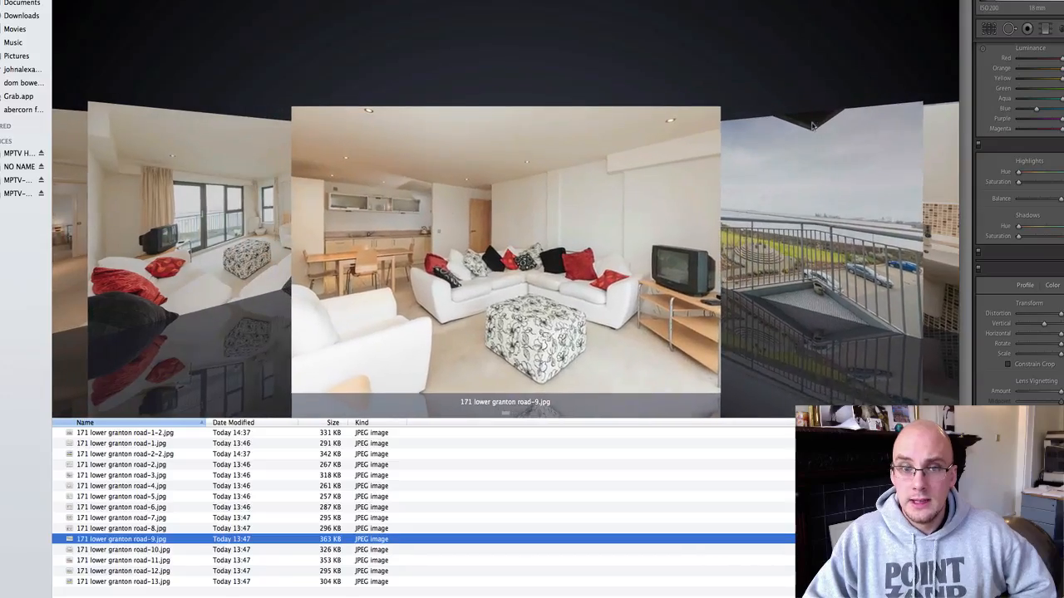
{"action": "key", "text": "Up"}
{"action": "key", "text": "Up"}
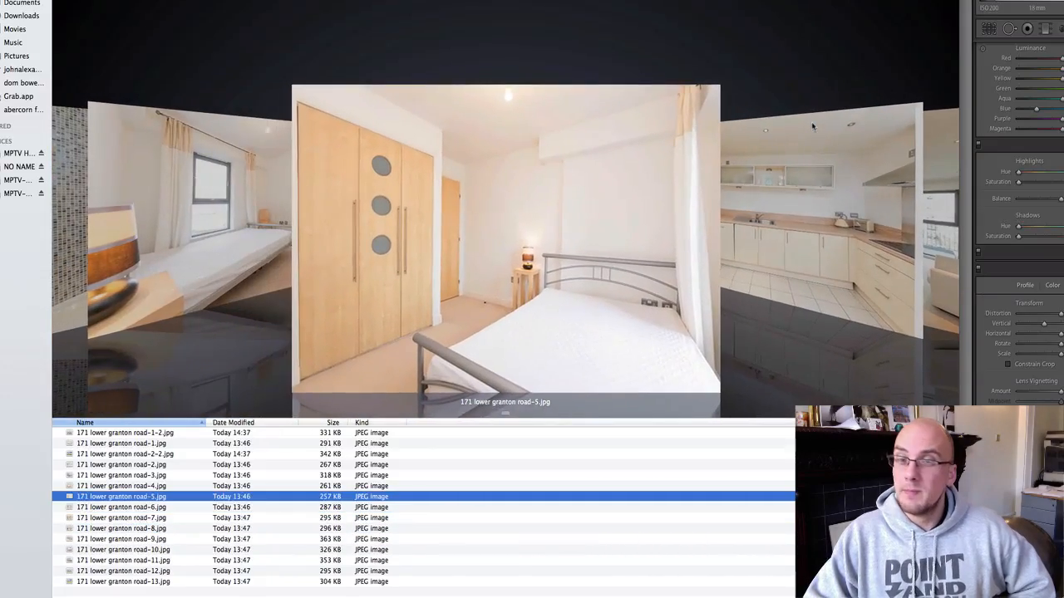
{"action": "key", "text": "Up"}
{"action": "key", "text": "Up"}
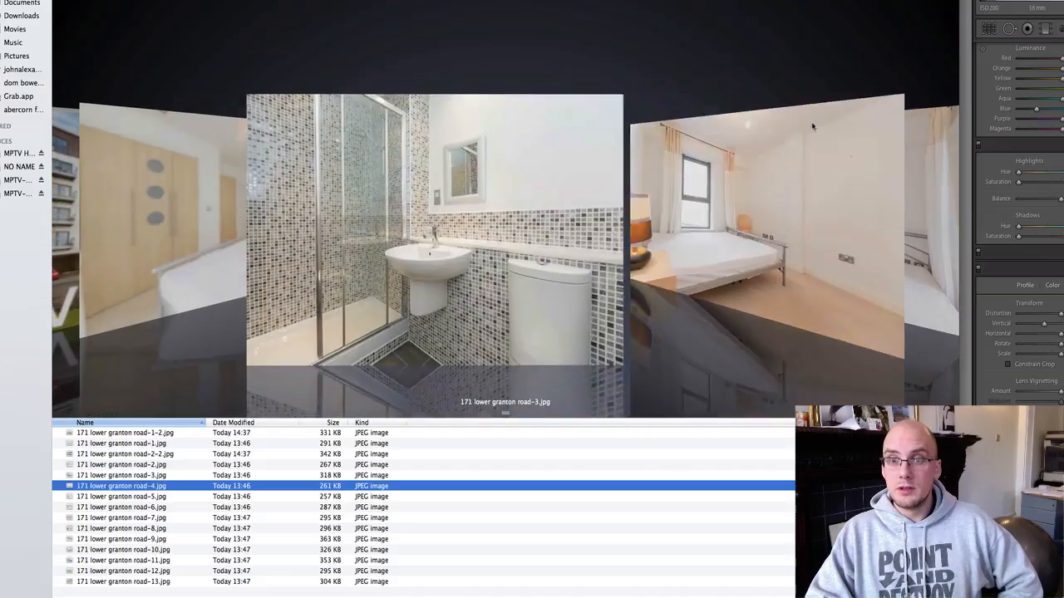
{"action": "key", "text": "Up"}
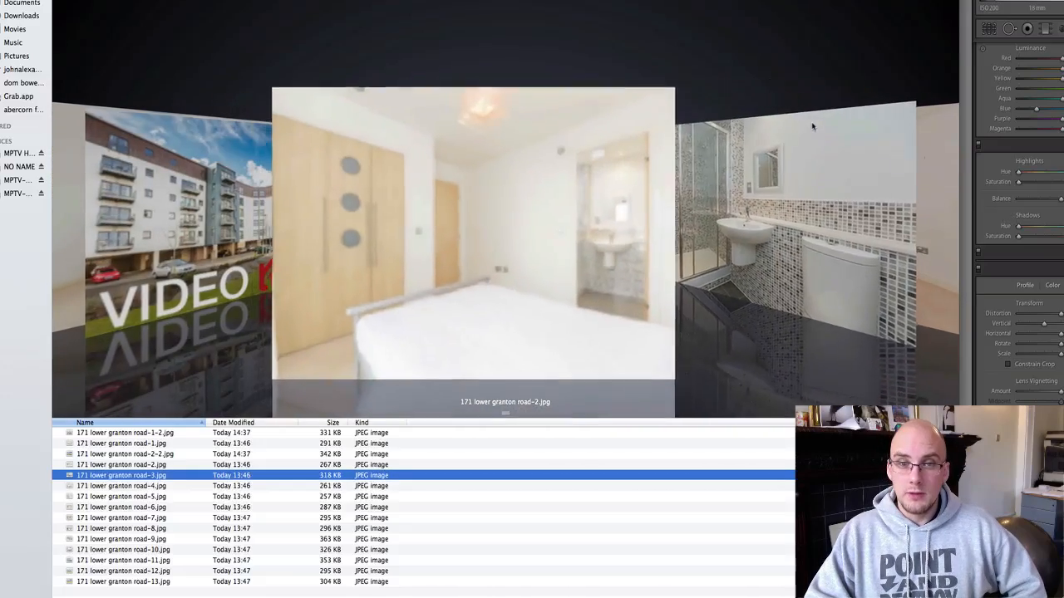
{"action": "key", "text": "Up"}
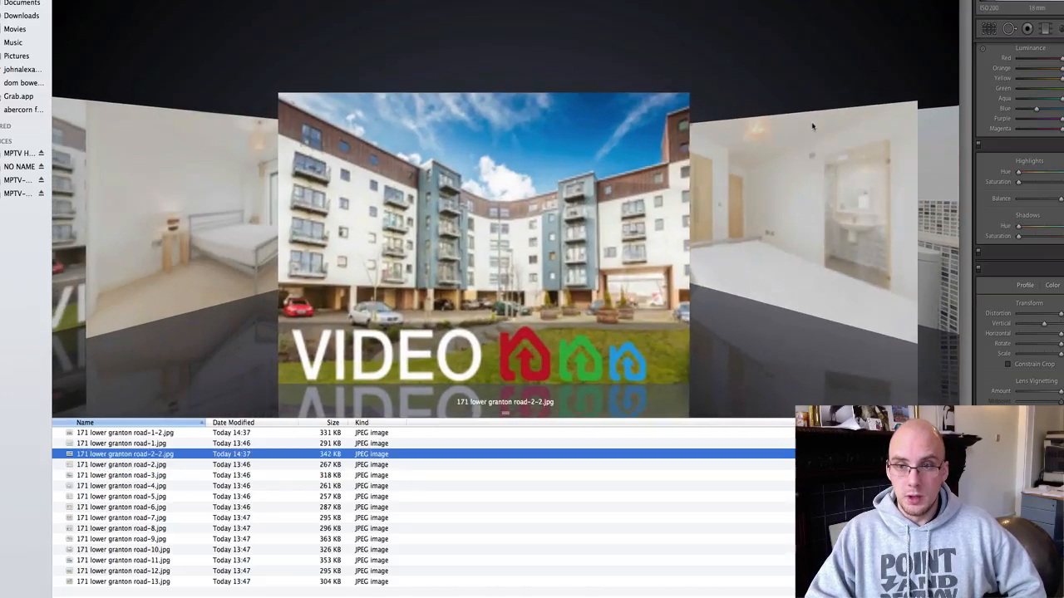
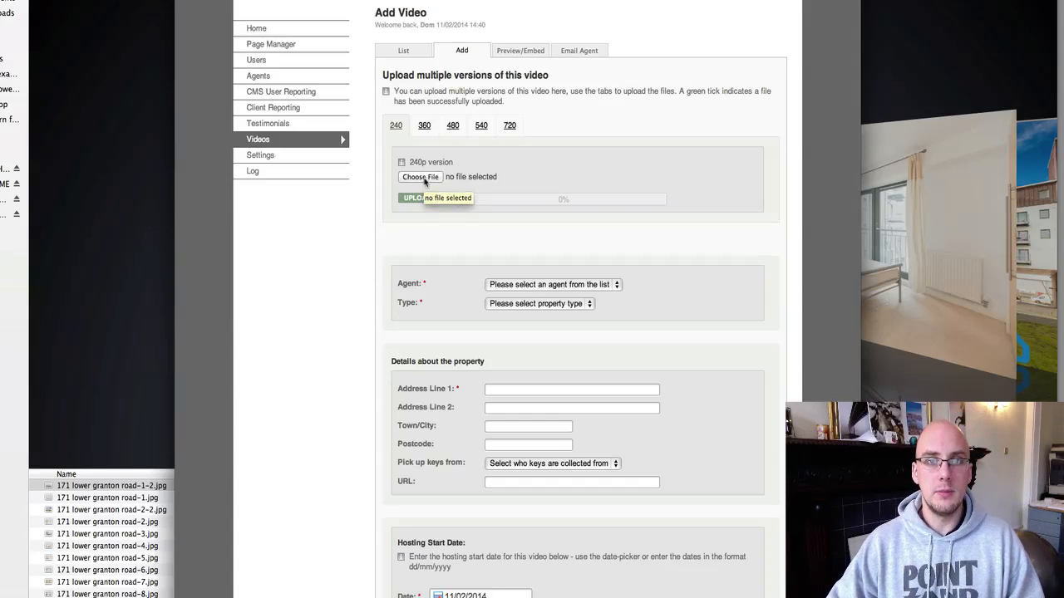
Choose the Lower Granton MP4 file and upload it as the 240p version.
{"action": "left_click", "coordinate": [423, 127]}
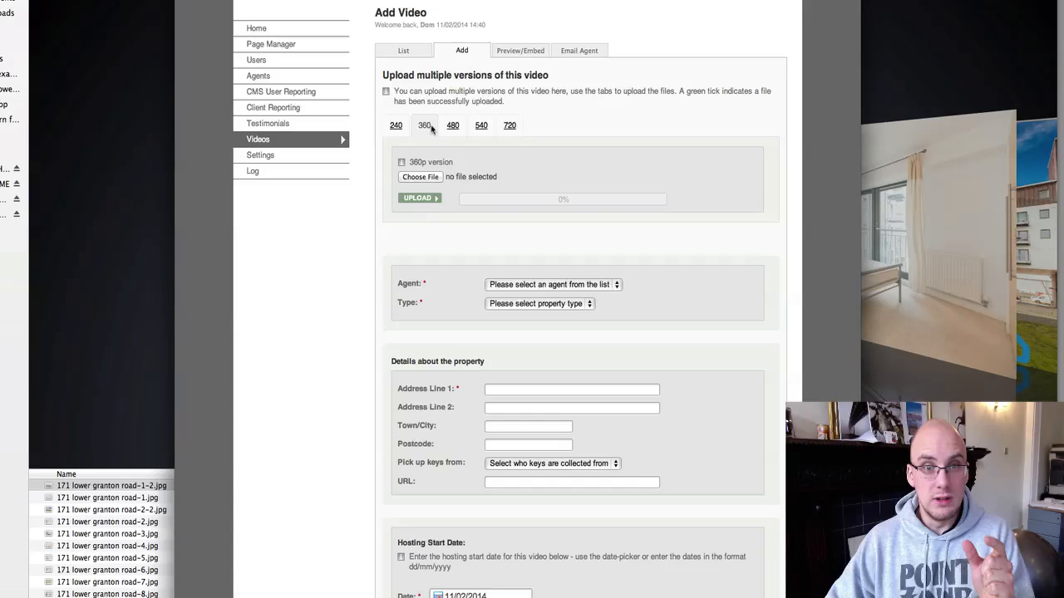
{"action": "left_click", "coordinate": [484, 129]}
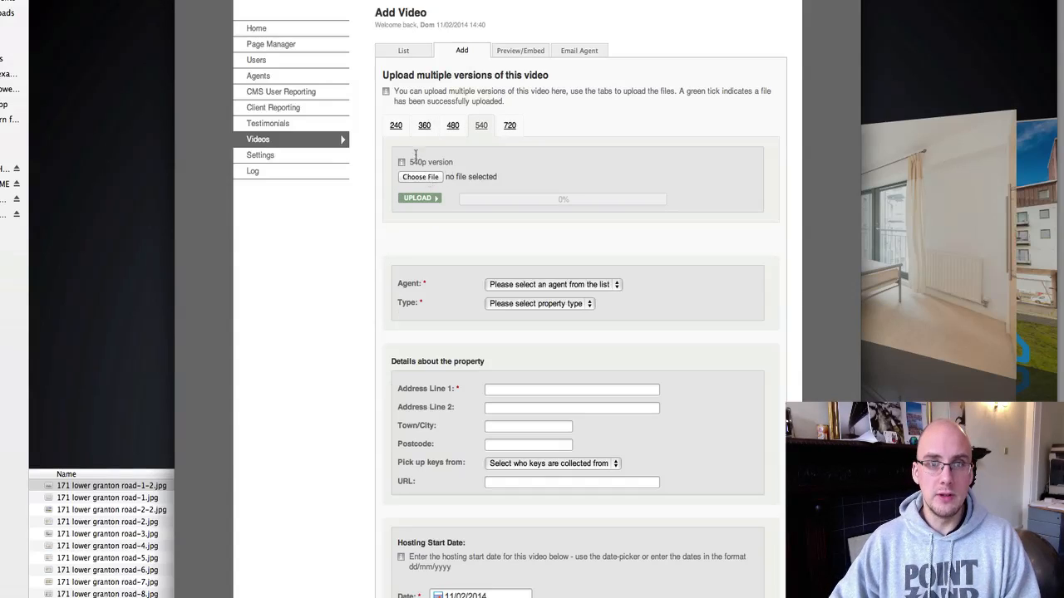
{"action": "left_click", "coordinate": [423, 178]}
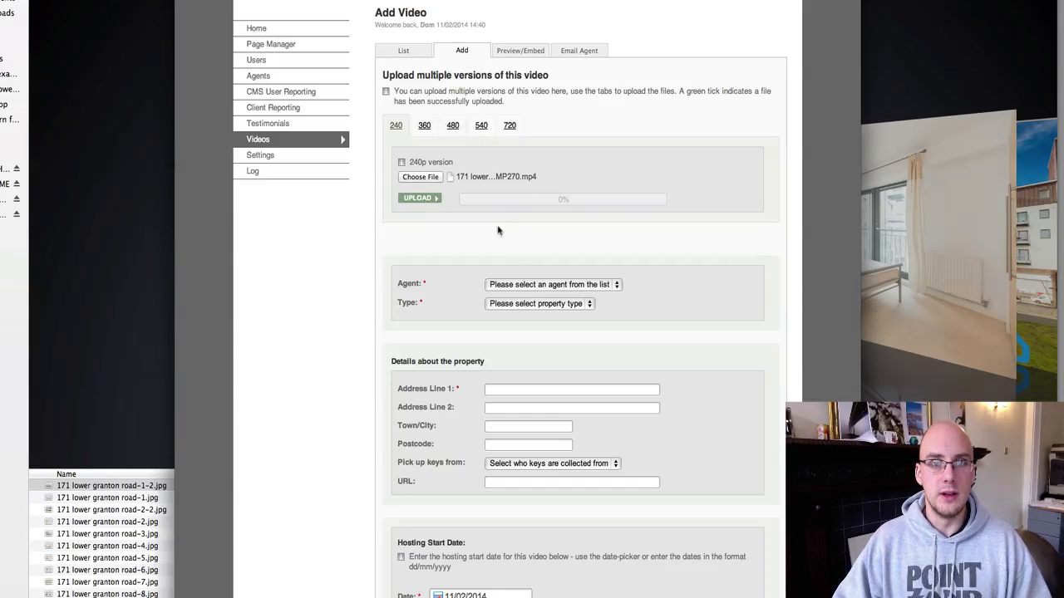
{"action": "left_click", "coordinate": [416, 200]}
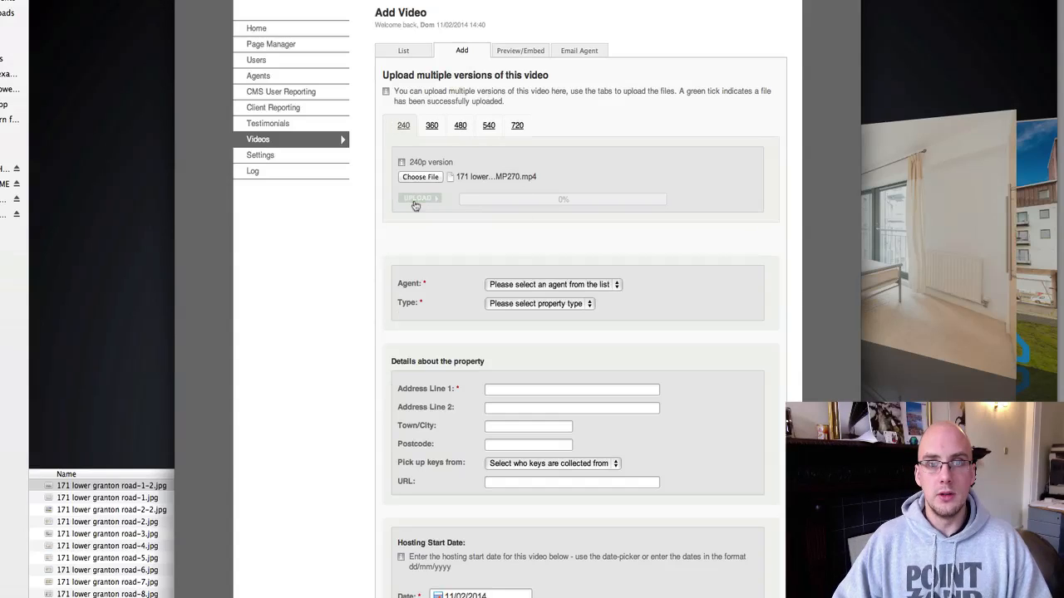
Set the agent to EPM and the property type to Rent, then go to Address Line 1.
{"action": "left_click", "coordinate": [565, 287]}
{"action": "key", "text": "Down"}
{"action": "key", "text": "Down"}
{"action": "key", "text": "Down"}
{"action": "key", "text": "Down"}
{"action": "key", "text": "Down"}
{"action": "key", "text": "Return"}
{"action": "left_click", "coordinate": [547, 304]}
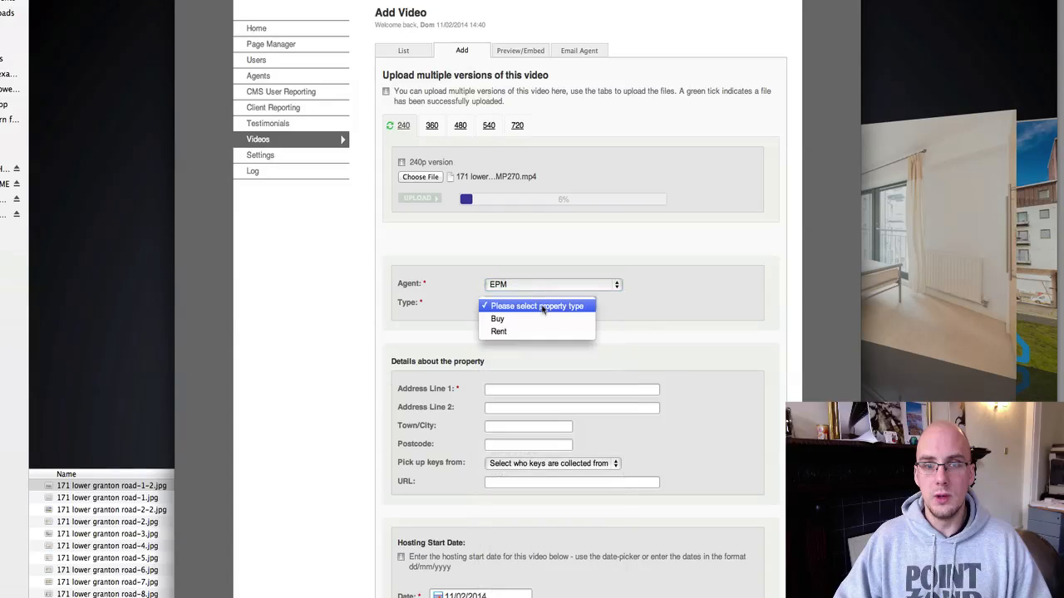
{"action": "key", "text": "Return"}
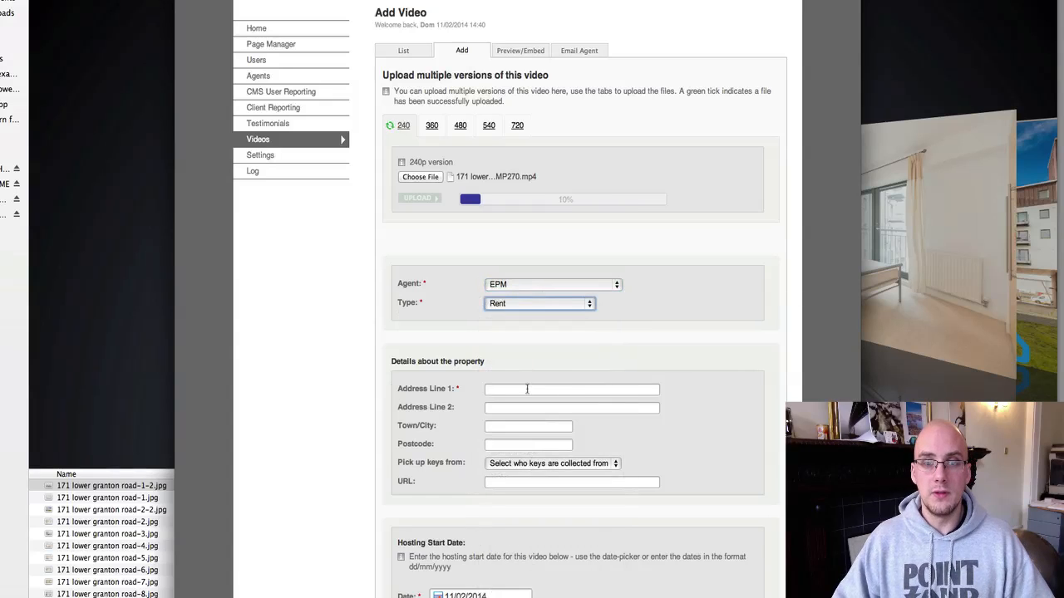
{"action": "left_click", "coordinate": [527, 389]}
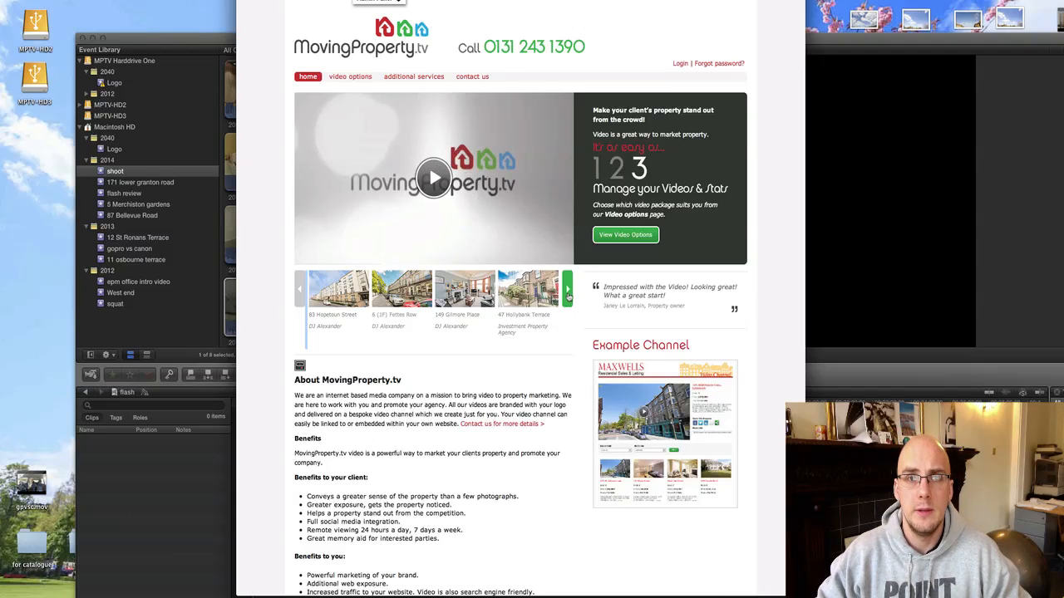
{"action": "left_click", "coordinate": [568, 291]}
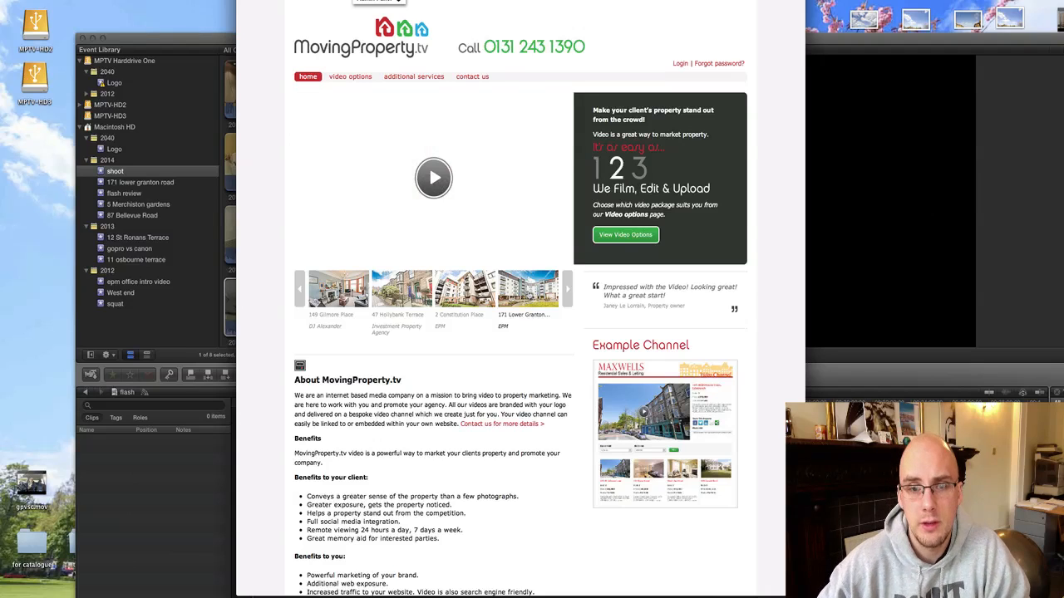
{"action": "left_click", "coordinate": [441, 183]}
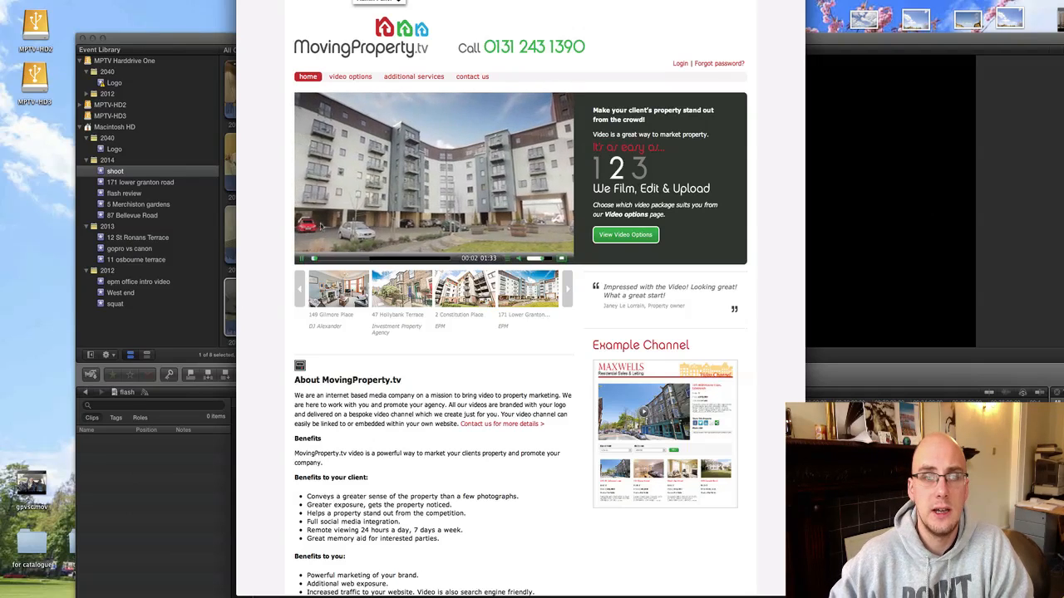
{"action": "left_click", "coordinate": [318, 226]}
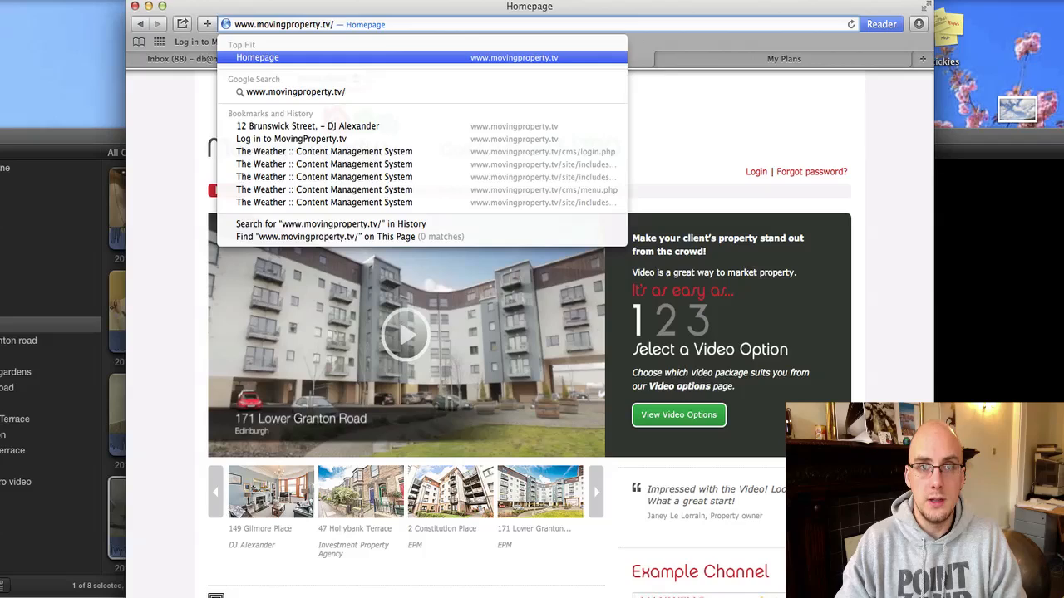
Review the EPM channel at movingproperty.tv/a/epm, then switch to Metropix's My Plans page.
{"action": "type", "text": "a"}
{"action": "type", "text": "/epm"}
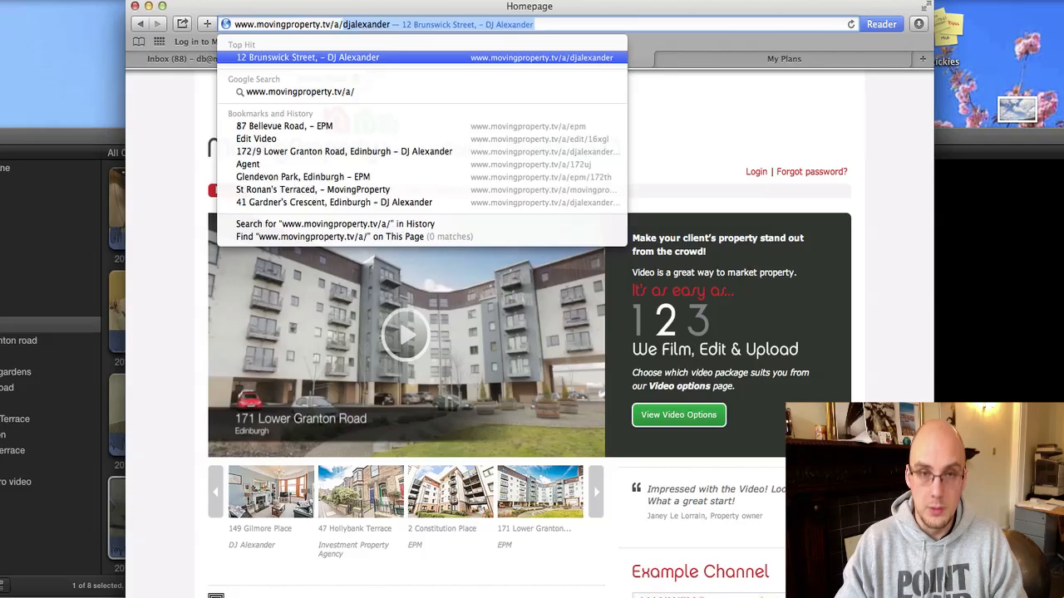
{"action": "key", "text": "Return"}
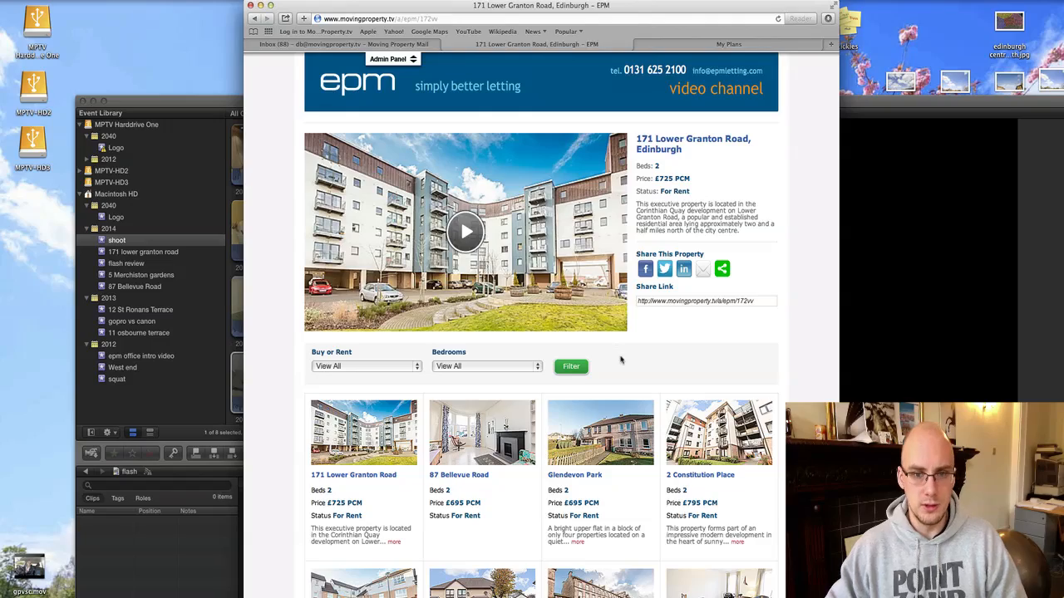
{"action": "scroll", "coordinate": [620, 359], "scroll_direction": "down", "scroll_amount": 5}
{"action": "scroll", "coordinate": [559, 65], "scroll_direction": "up", "scroll_amount": 5}
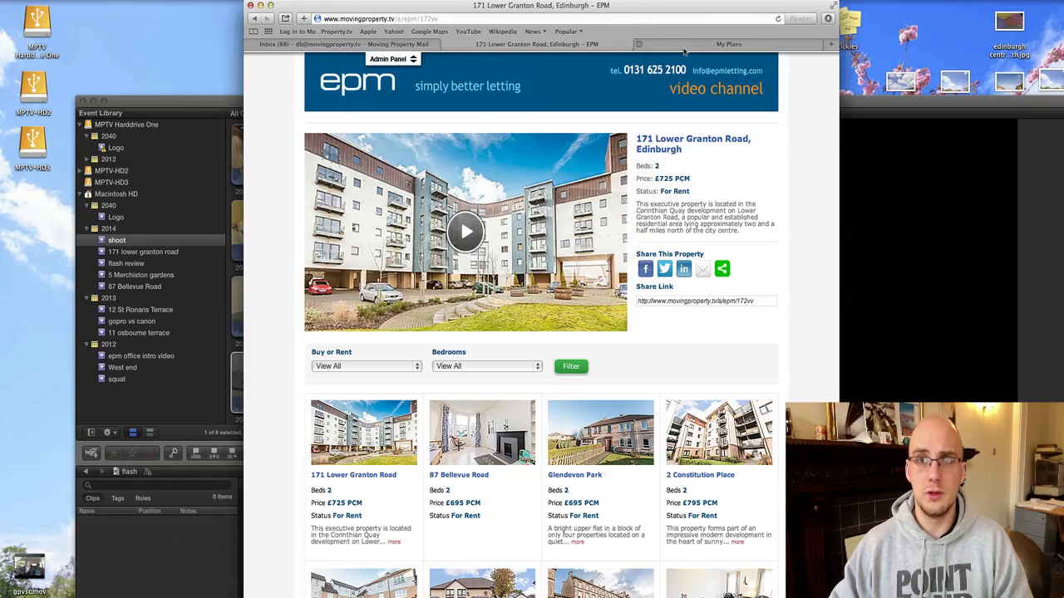
{"action": "left_click", "coordinate": [684, 46]}
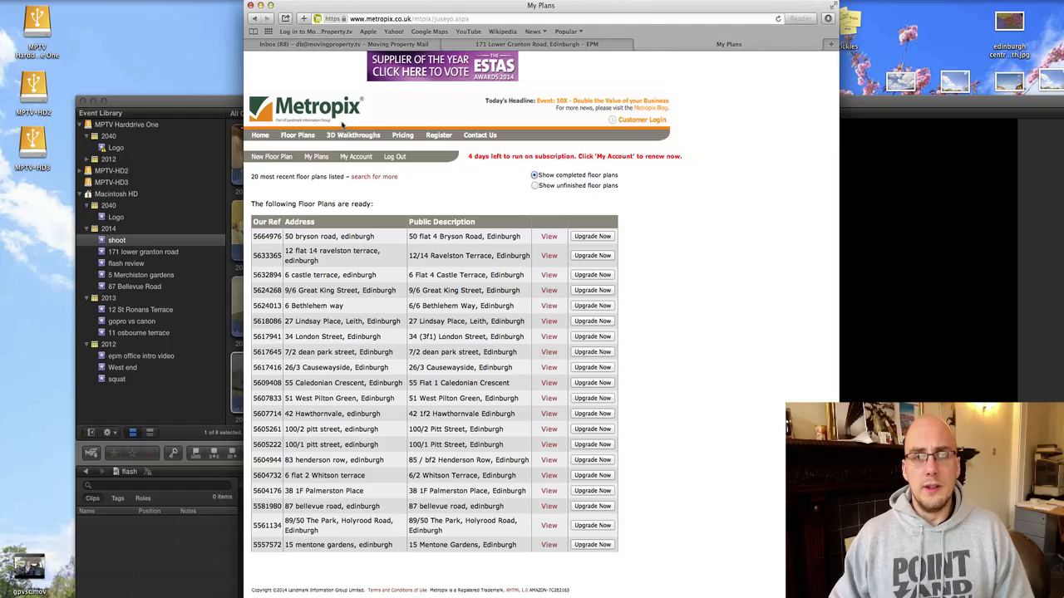
Create a new floor plan, look up the property address, and start drawing from blank.
{"action": "left_click", "coordinate": [273, 157]}
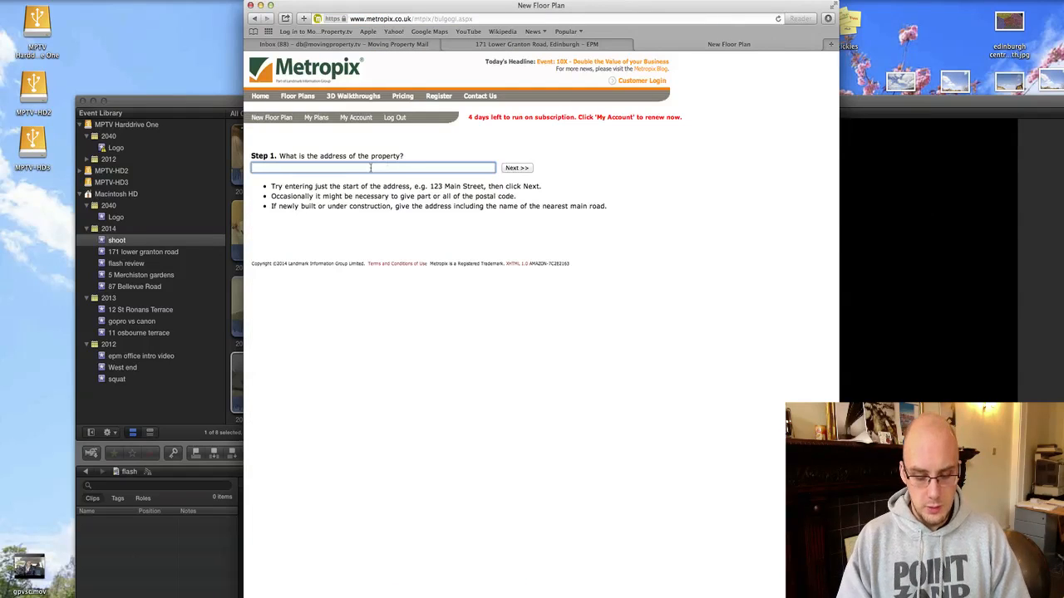
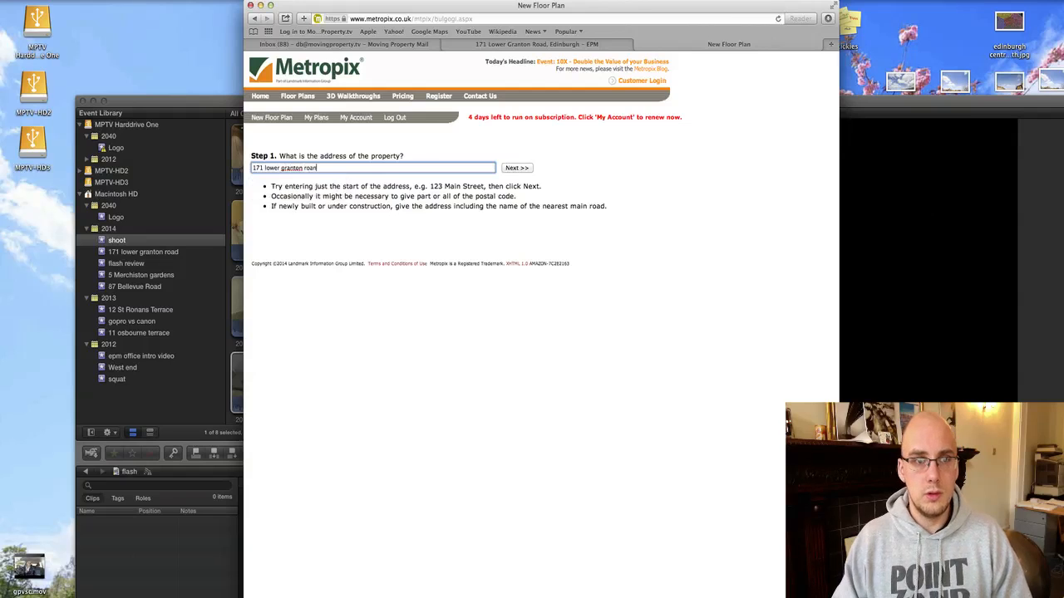
{"action": "left_click", "coordinate": [517, 168]}
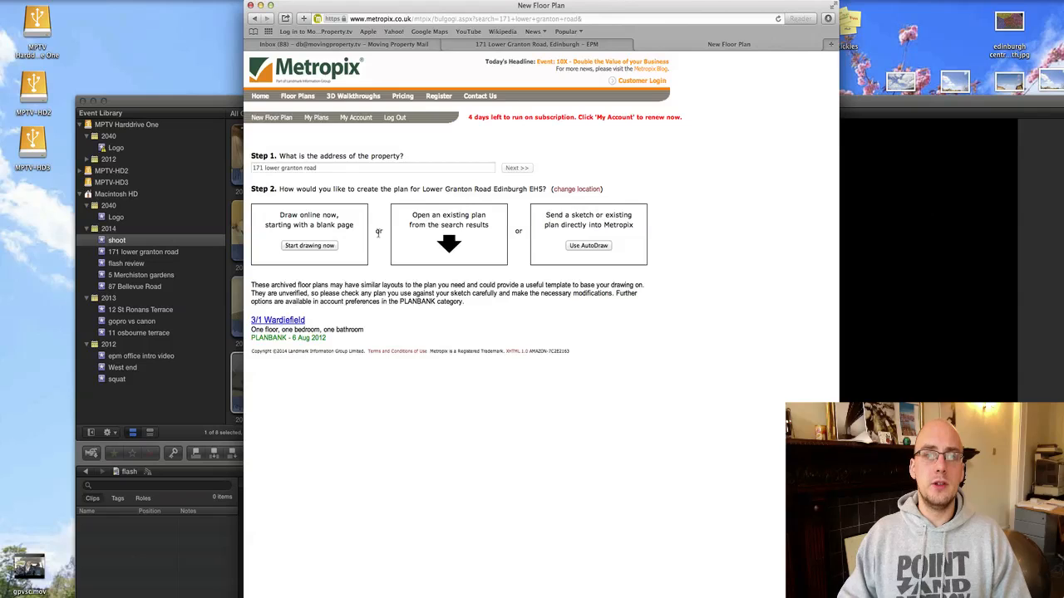
{"action": "left_click", "coordinate": [316, 246]}
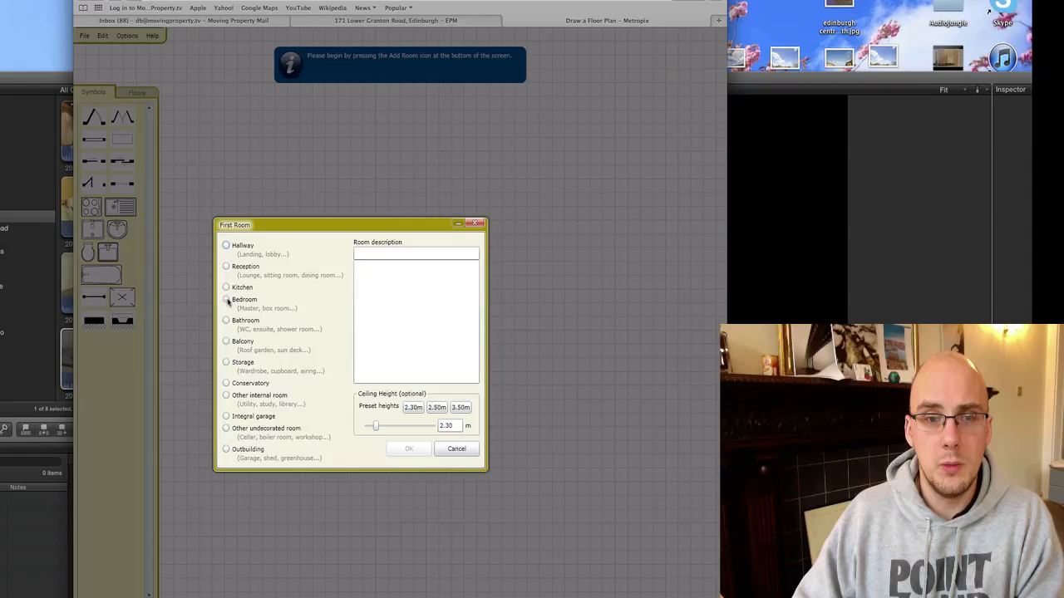
Add a Bedroom as the first room, resize it, and add a Wardrobe beside it.
{"action": "left_click", "coordinate": [228, 302]}
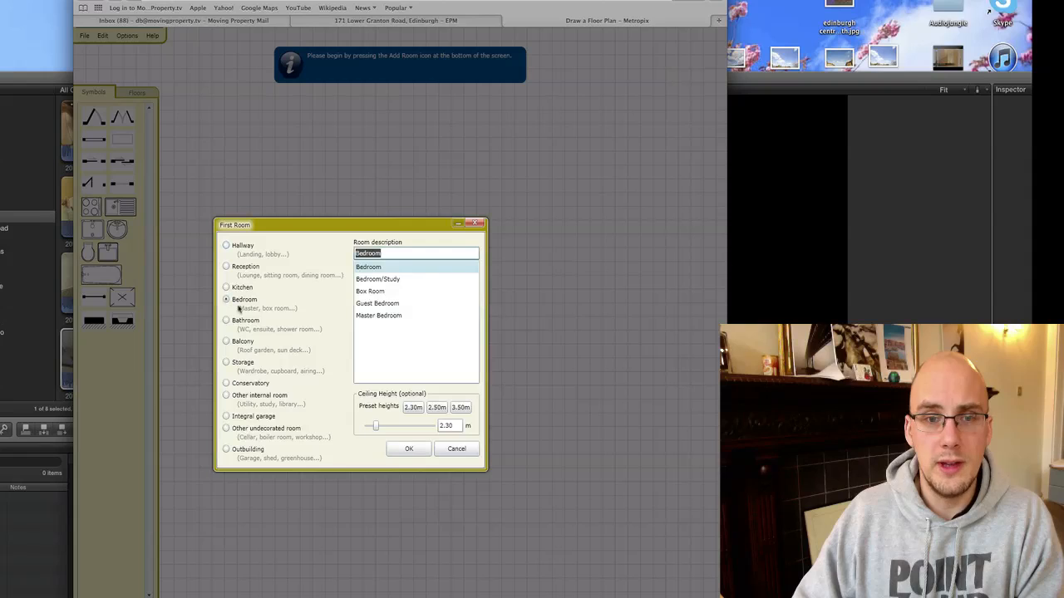
{"action": "left_click", "coordinate": [408, 448]}
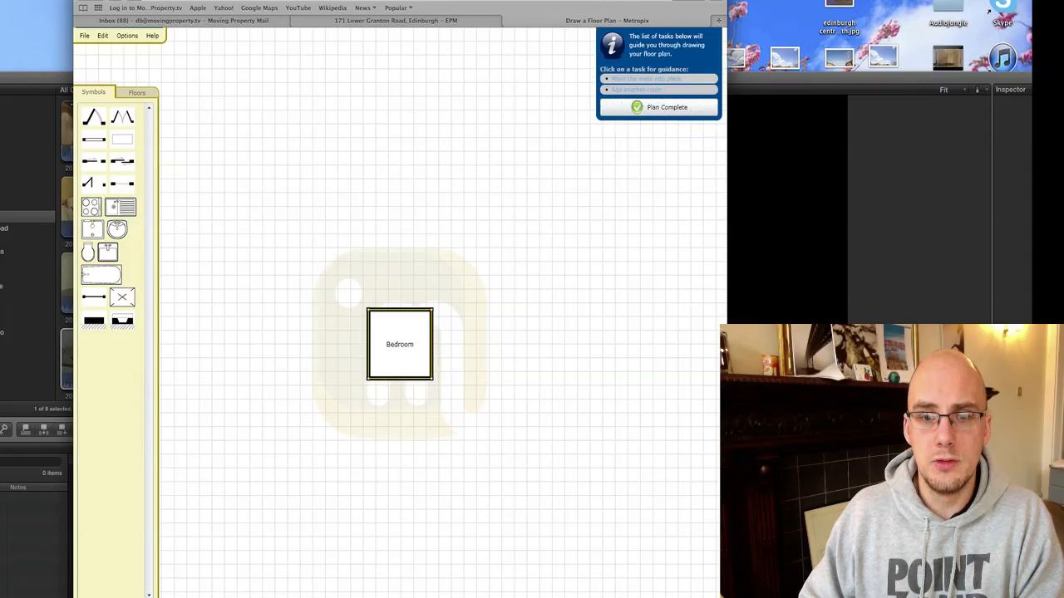
{"action": "mouse_move", "coordinate": [452, 332]}
{"action": "left_mouse_down"}
{"action": "mouse_move", "coordinate": [435, 311]}
{"action": "mouse_move", "coordinate": [458, 363]}
{"action": "left_mouse_up"}
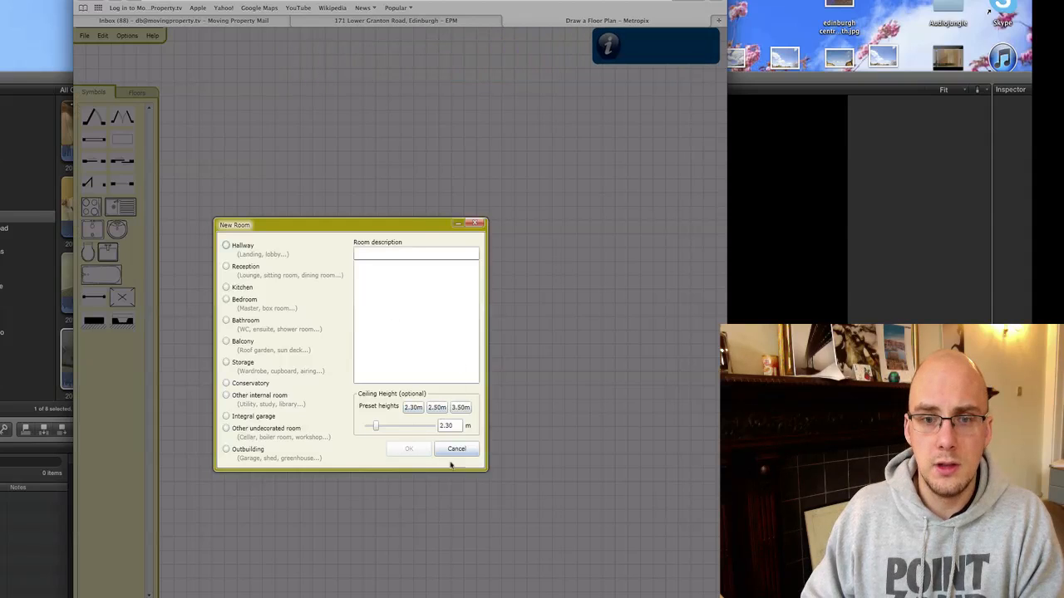
{"action": "left_click", "coordinate": [229, 362]}
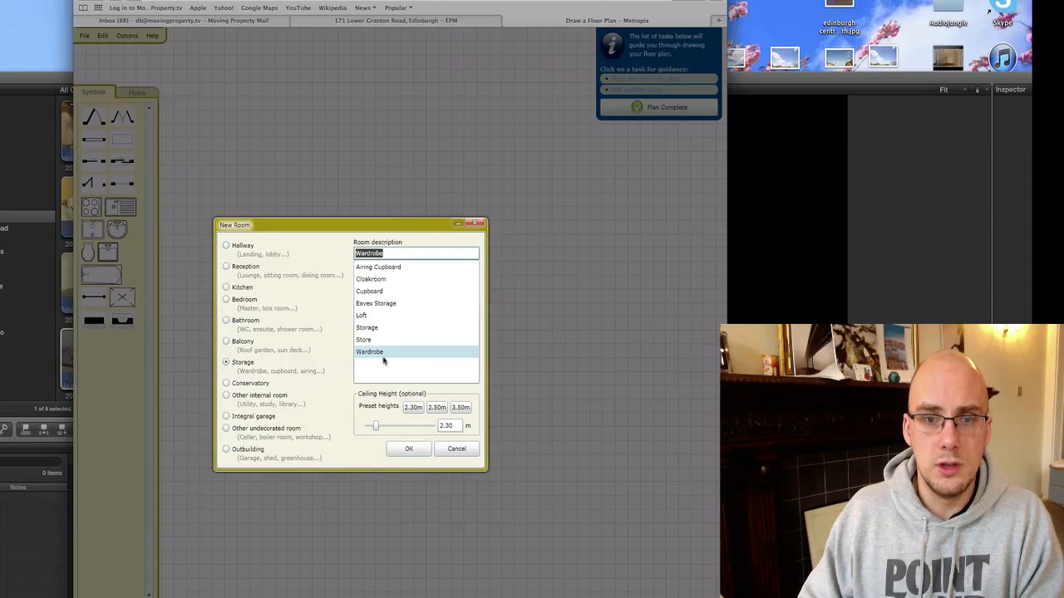
{"action": "left_click", "coordinate": [411, 450]}
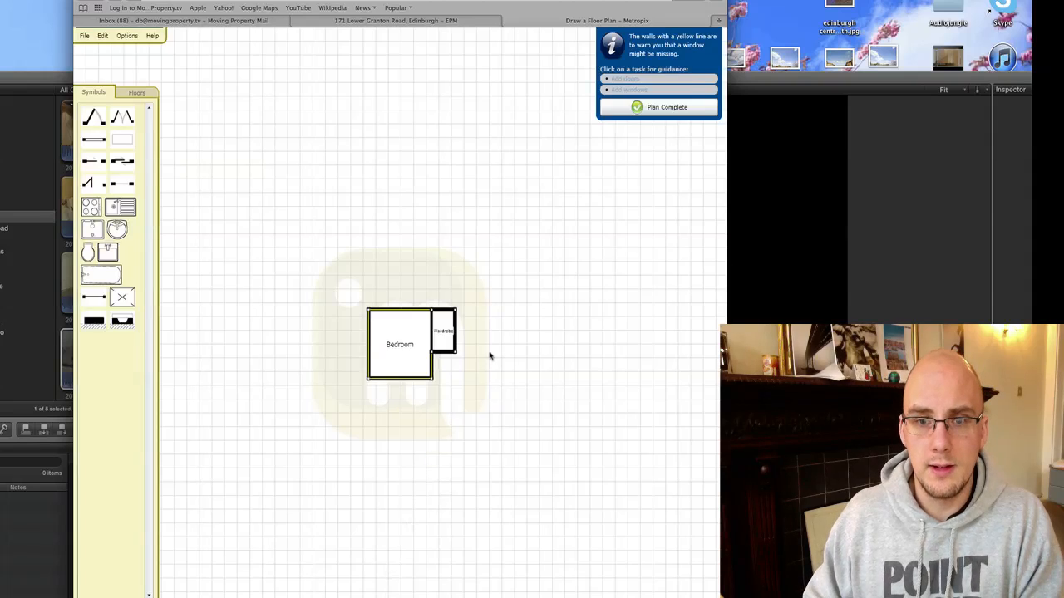
Draw a second Bedroom off the wardrobe's corner and dismiss the two-floors warning.
{"action": "left_click_drag", "start_coordinate": [455, 311], "coordinate": [508, 353]}
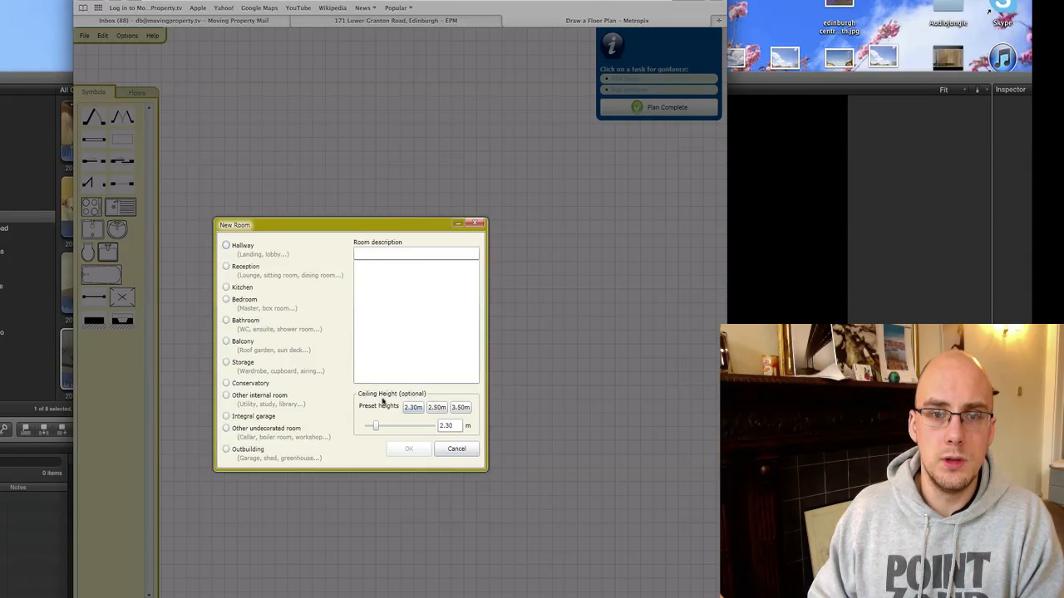
{"action": "left_click", "coordinate": [226, 299]}
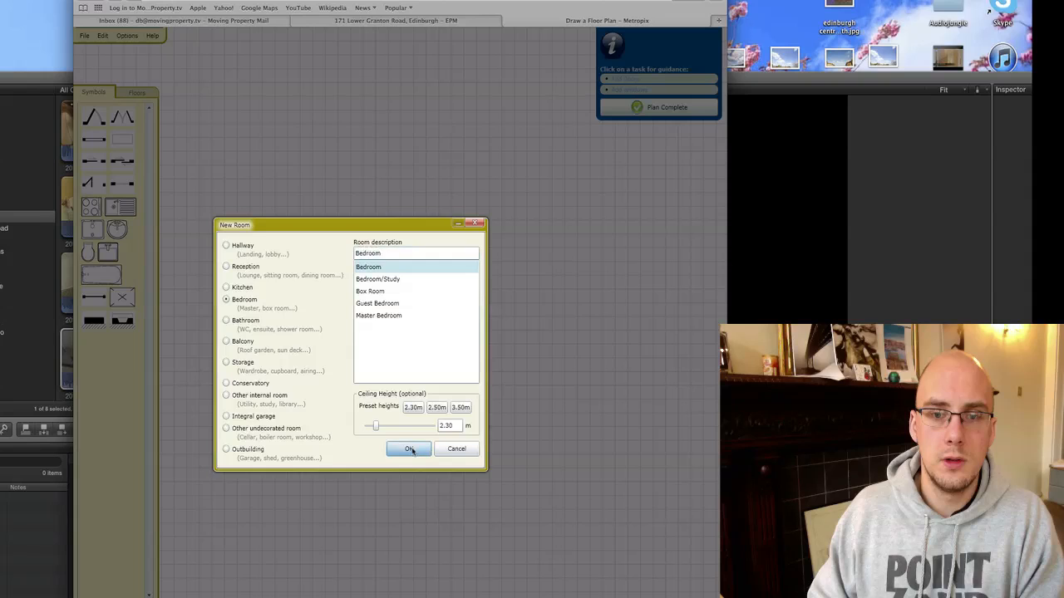
{"action": "left_click", "coordinate": [408, 449]}
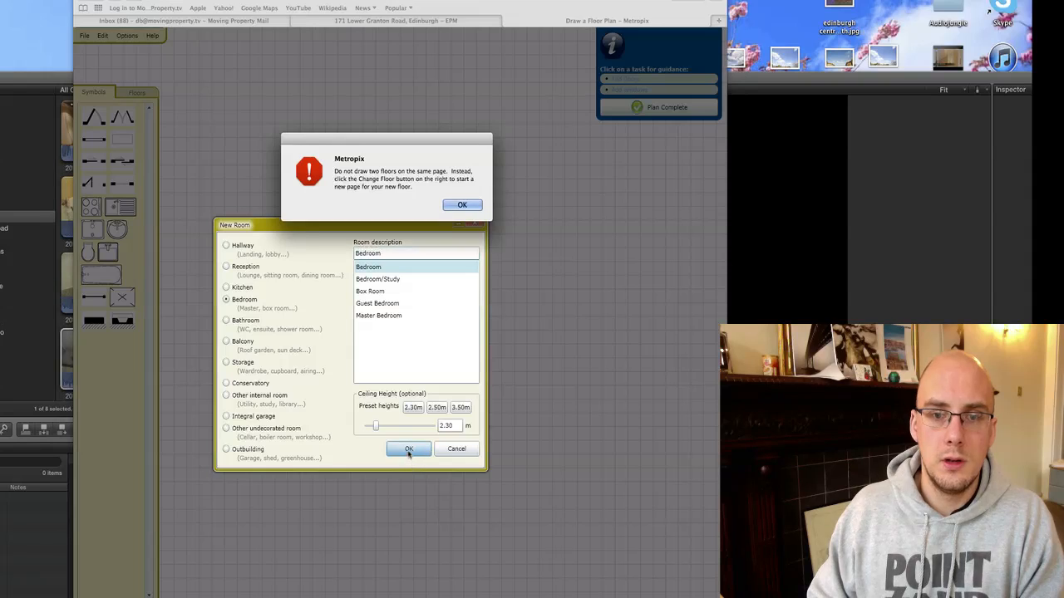
{"action": "left_click", "coordinate": [463, 204]}
Zoom in via Options > Zoom and drag out a new room from the bedroom's lower corner.
{"action": "left_click", "coordinate": [126, 35]}
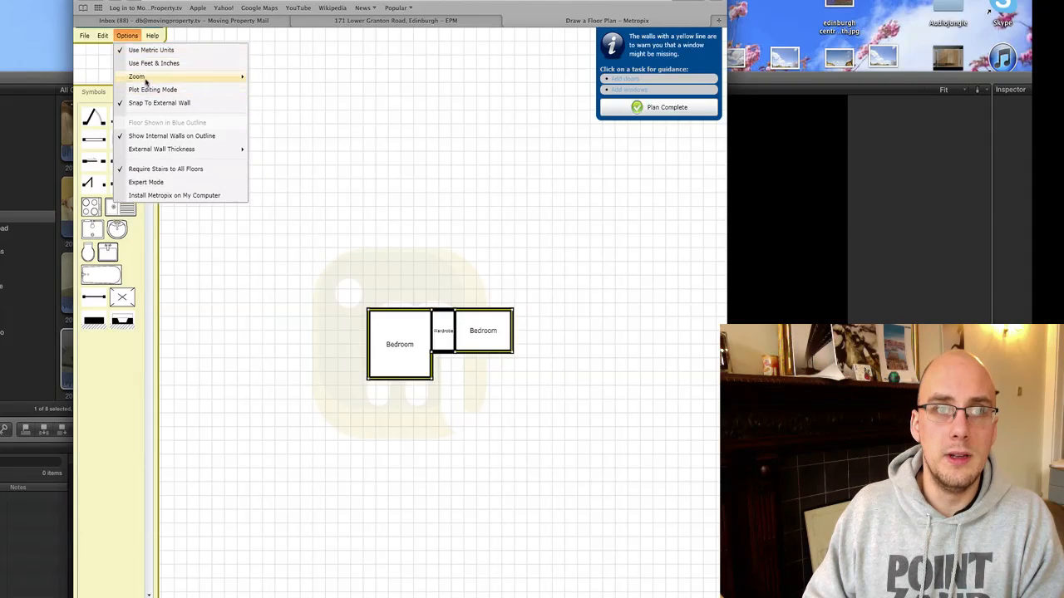
{"action": "mouse_move", "coordinate": [137, 77]}
{"action": "left_click_drag", "start_coordinate": [314, 103], "coordinate": [349, 103]}
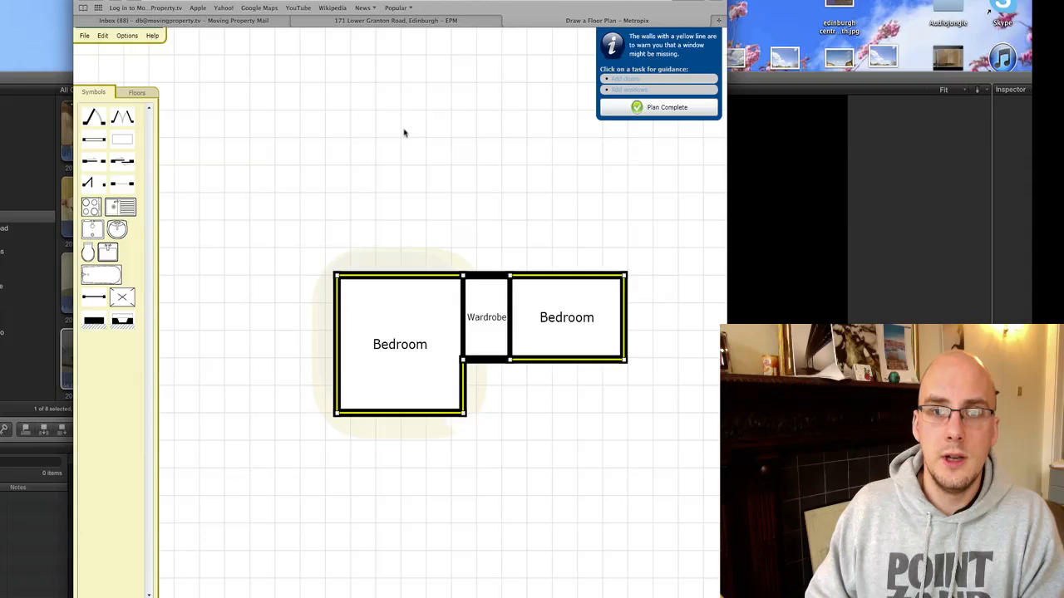
{"action": "left_click_drag", "start_coordinate": [337, 416], "coordinate": [408, 489]}
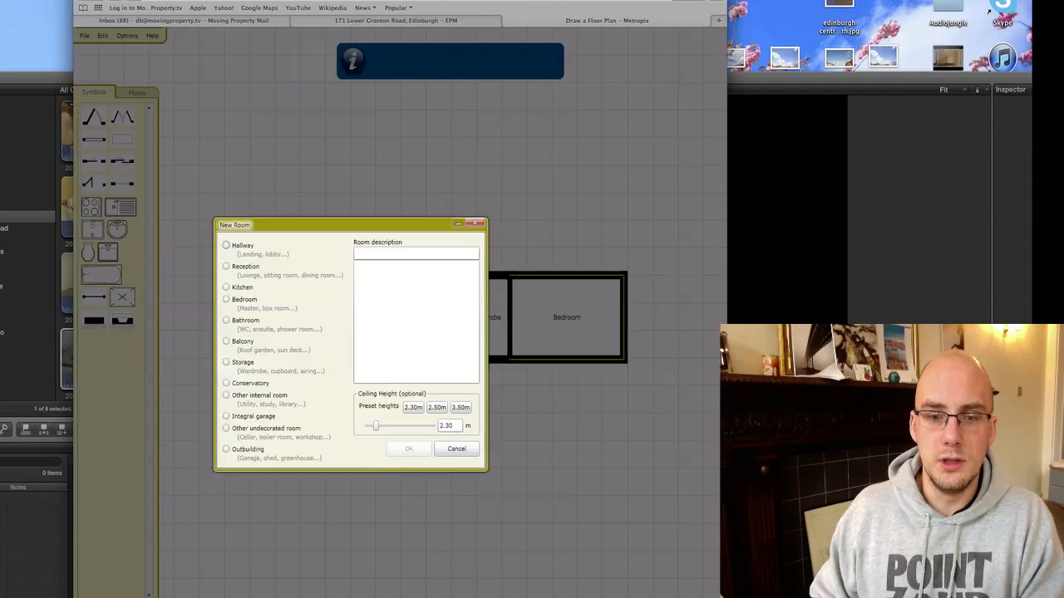
Make the new room a Bathroom described as Ensuite.
{"action": "left_click", "coordinate": [226, 320]}
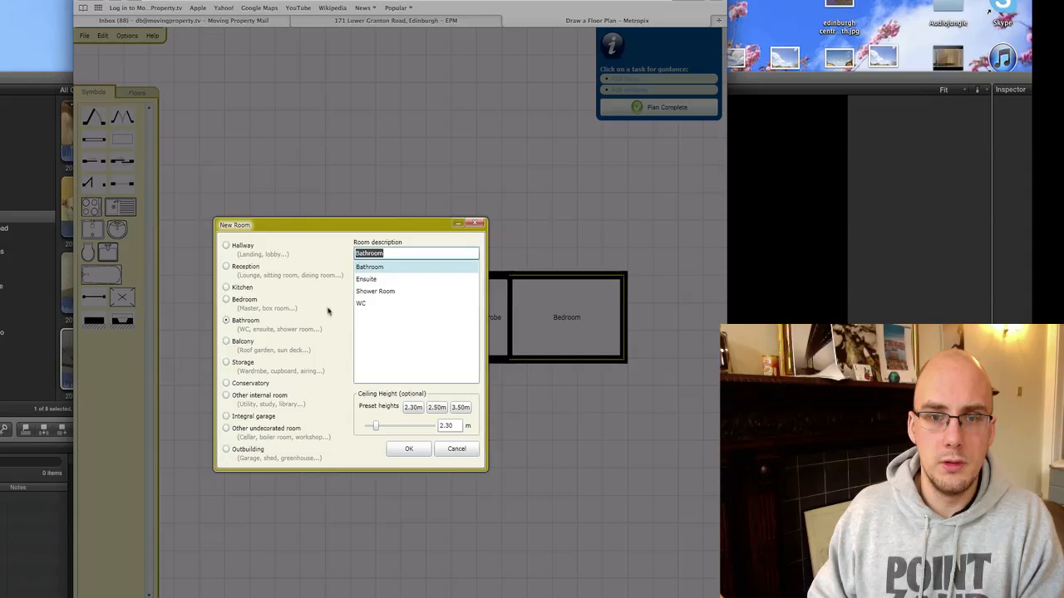
{"action": "left_click", "coordinate": [366, 279]}
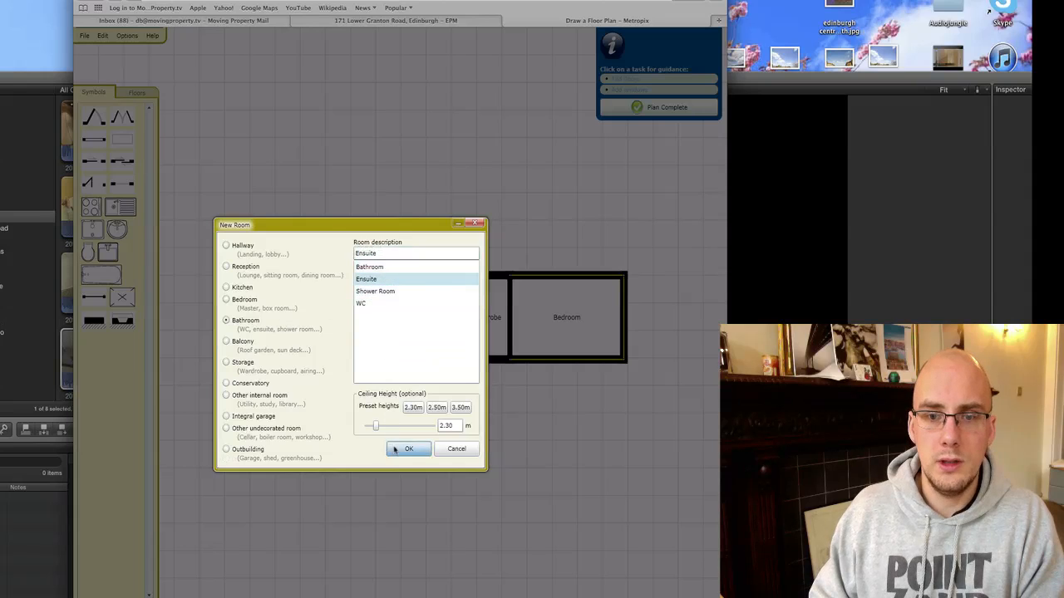
{"action": "left_click", "coordinate": [408, 449]}
Draw a Reception room right of the second Bedroom as a Sitting Room.
{"action": "left_click_drag", "start_coordinate": [539, 435], "coordinate": [276, 422]}
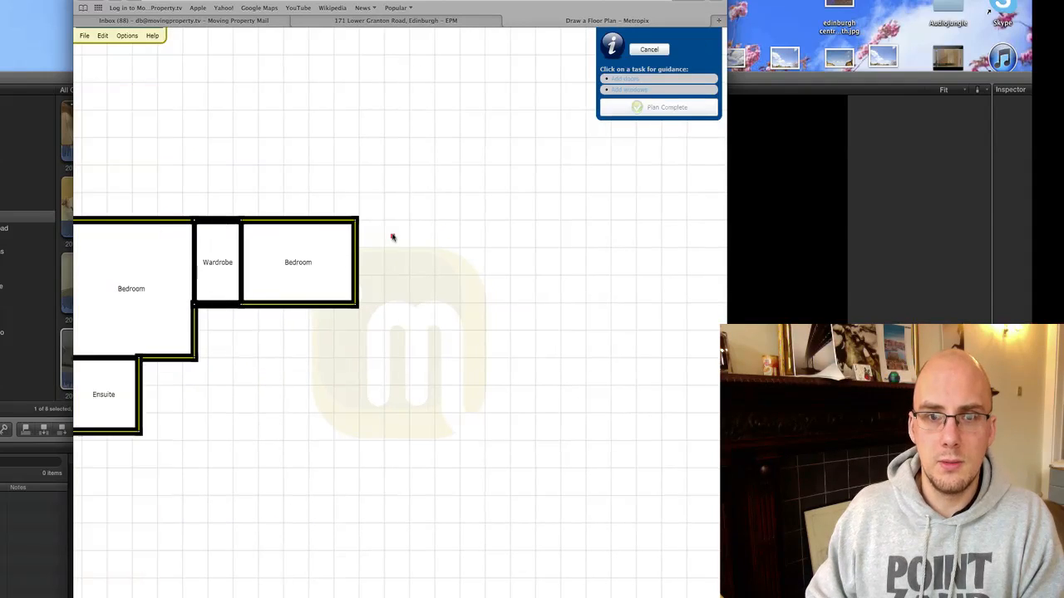
{"action": "left_click_drag", "start_coordinate": [358, 221], "coordinate": [496, 358]}
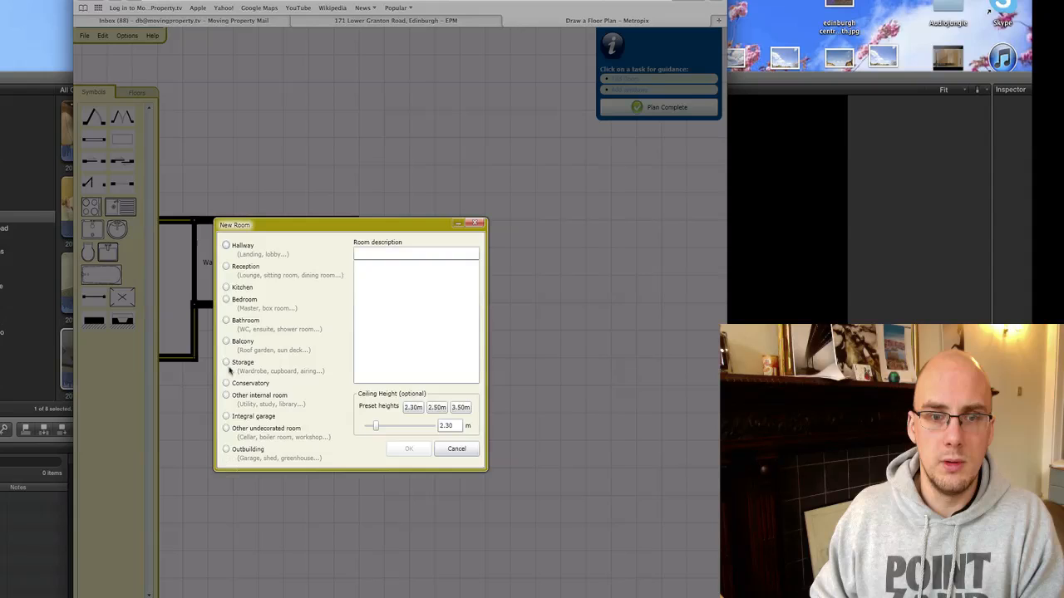
{"action": "left_click", "coordinate": [226, 266]}
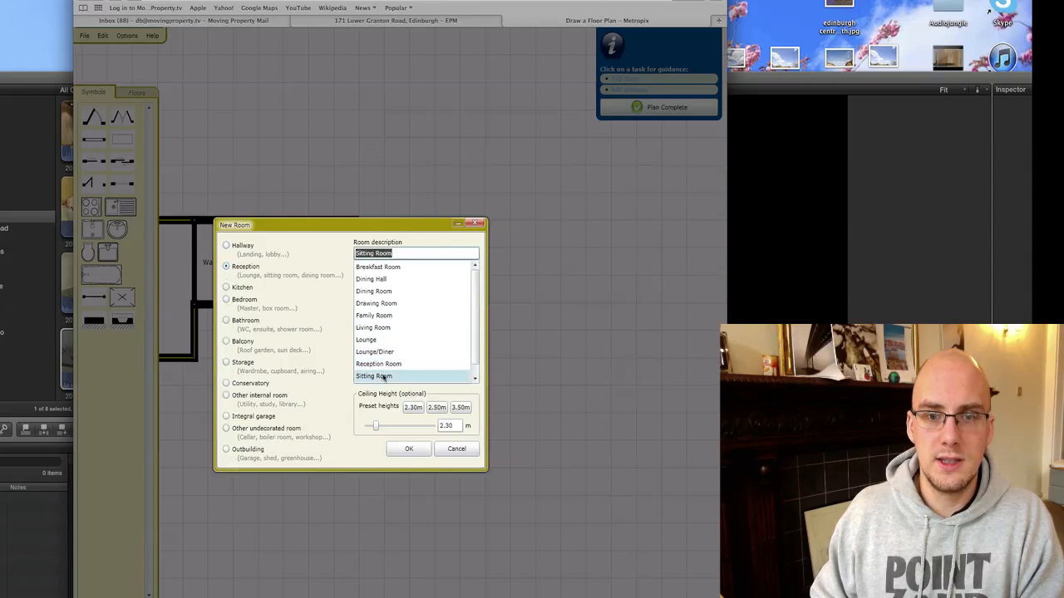
{"action": "left_click", "coordinate": [419, 447]}
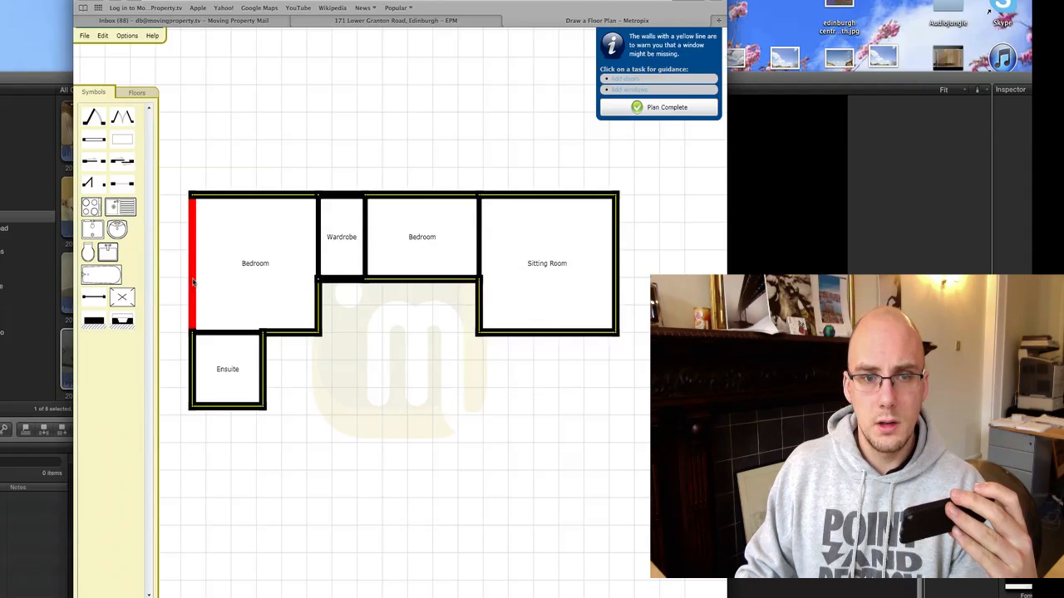
Widen the first Bedroom and Wardrobe and raise their top walls.
{"action": "left_click_drag", "start_coordinate": [192, 283], "coordinate": [142, 290]}
{"action": "left_click_drag", "start_coordinate": [249, 194], "coordinate": [248, 174]}
{"action": "left_click_drag", "start_coordinate": [341, 196], "coordinate": [340, 175]}
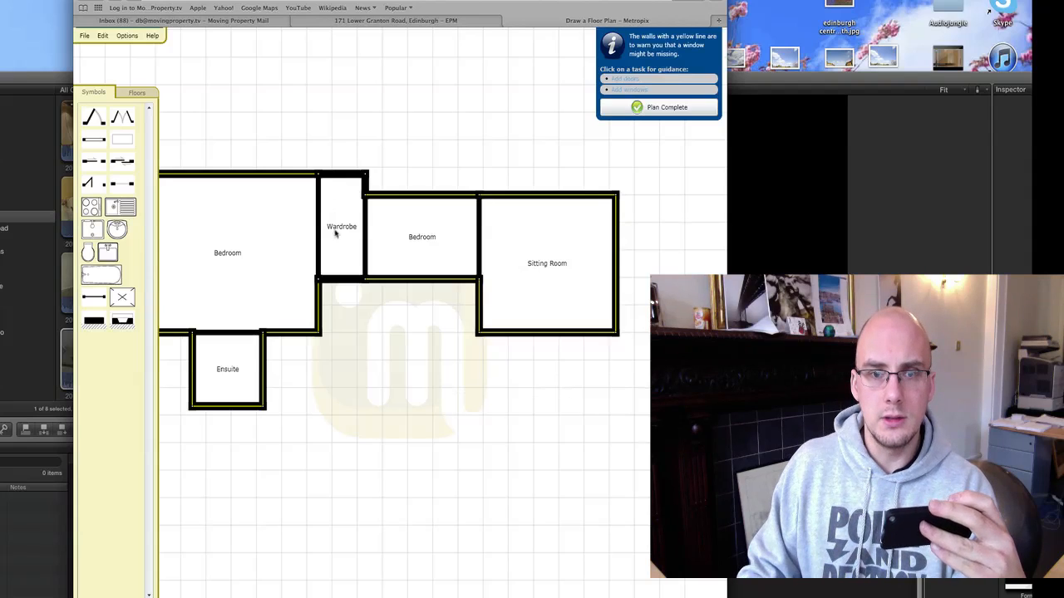
{"action": "mouse_move", "coordinate": [318, 311]}
{"action": "left_mouse_down"}
{"action": "mouse_move", "coordinate": [366, 309]}
{"action": "mouse_move", "coordinate": [320, 309]}
{"action": "left_mouse_up"}
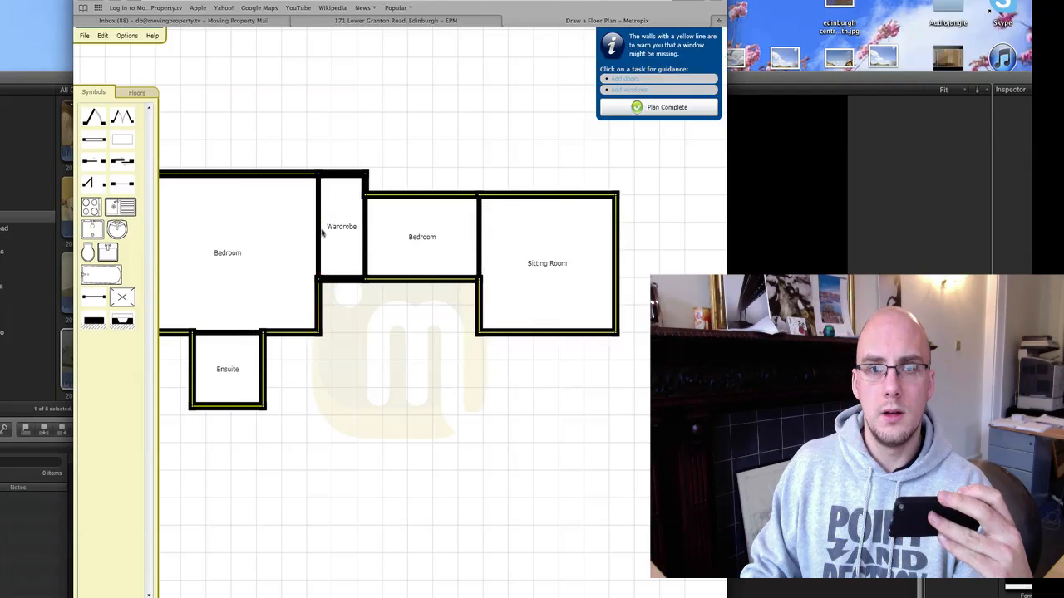
{"action": "left_click_drag", "start_coordinate": [320, 234], "coordinate": [282, 238]}
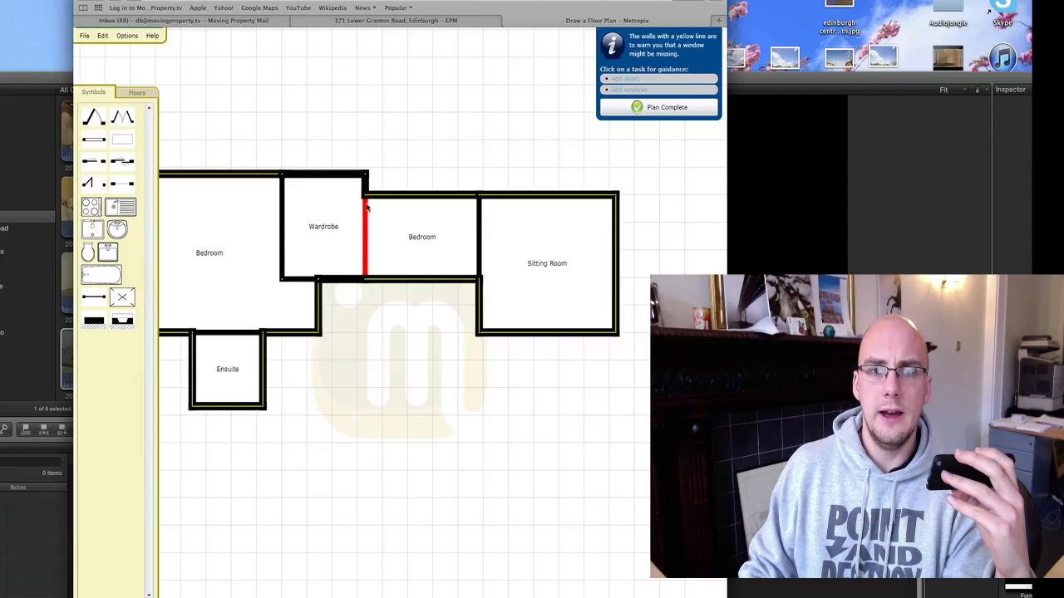
{"action": "left_click_drag", "start_coordinate": [366, 176], "coordinate": [343, 189]}
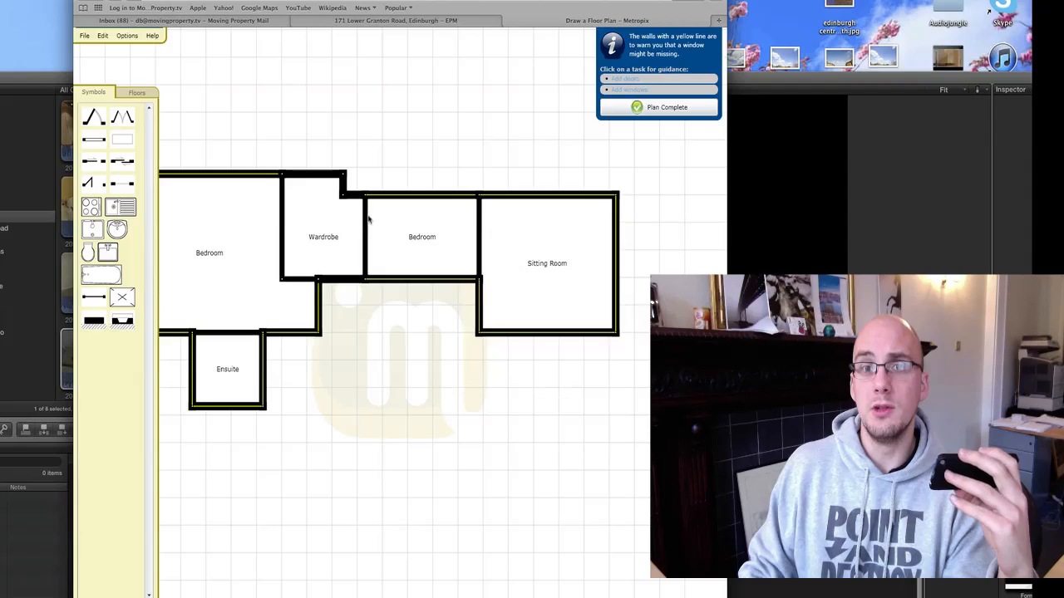
{"action": "left_click_drag", "start_coordinate": [366, 224], "coordinate": [344, 233]}
Lower the Wardrobe and Bedroom bottom walls and straighten their dividing wall.
{"action": "left_click_drag", "start_coordinate": [349, 332], "coordinate": [437, 359]}
{"action": "left_click_drag", "start_coordinate": [389, 306], "coordinate": [389, 316]}
{"action": "left_click_drag", "start_coordinate": [416, 306], "coordinate": [432, 285]}
{"action": "left_click_drag", "start_coordinate": [431, 310], "coordinate": [408, 310]}
{"action": "left_click_drag", "start_coordinate": [433, 212], "coordinate": [404, 211]}
Fit the Ensuite to 2.29 m wide in line with the bedroom, then switch to Final Cut Pro.
{"action": "left_click_drag", "start_coordinate": [429, 221], "coordinate": [404, 222]}
{"action": "left_click_drag", "start_coordinate": [449, 306], "coordinate": [449, 315]}
{"action": "left_click_drag", "start_coordinate": [282, 391], "coordinate": [225, 392]}
{"action": "left_click_drag", "start_coordinate": [265, 433], "coordinate": [265, 449]}
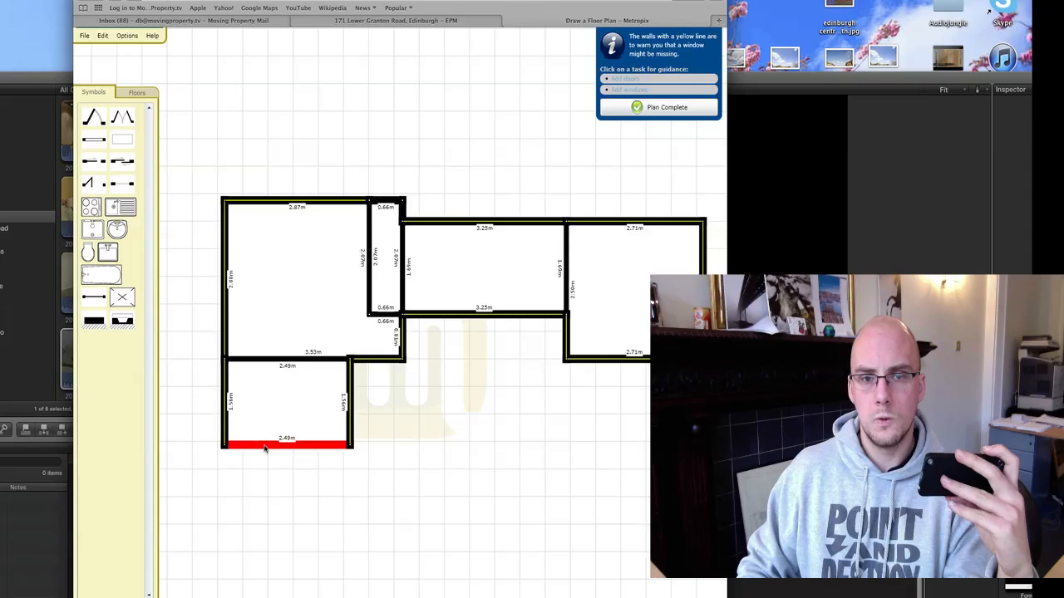
{"action": "left_click_drag", "start_coordinate": [349, 403], "coordinate": [338, 403]}
{"action": "left_click_drag", "start_coordinate": [415, 215], "coordinate": [424, 164]}
{"action": "left_click", "coordinate": [433, 309]}
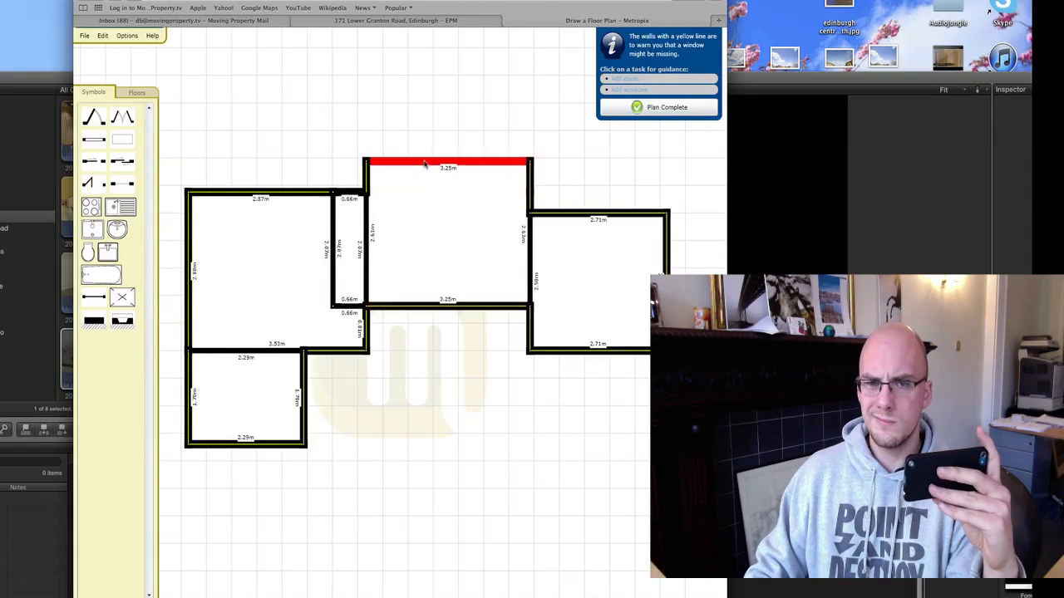
{"action": "left_click", "coordinate": [67, 203]}
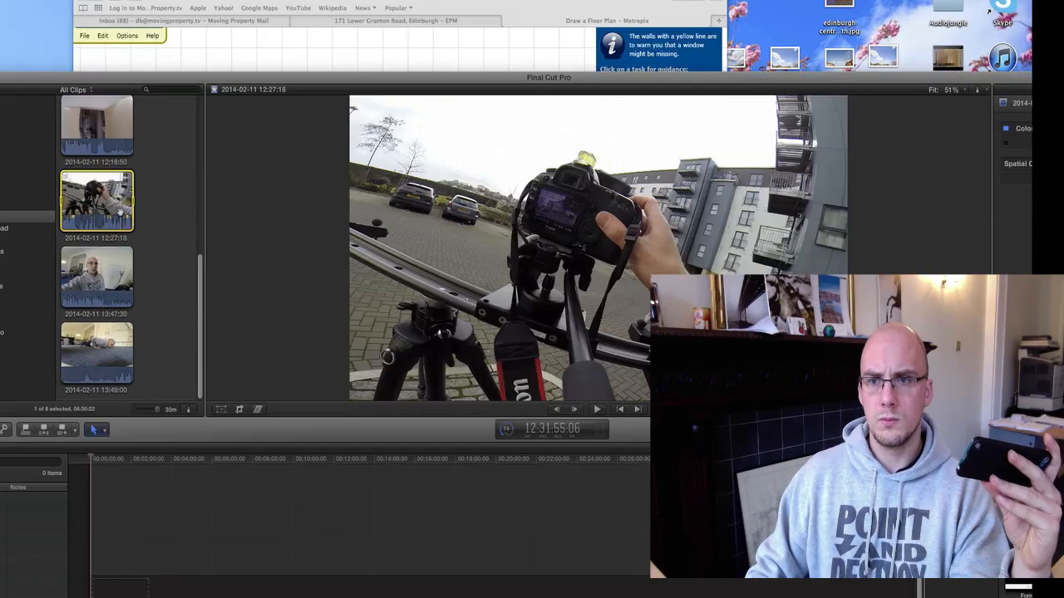
Back in Metropix, raise the second Bedroom's top wall and align its right wall.
{"action": "key", "text": "super+Tab"}
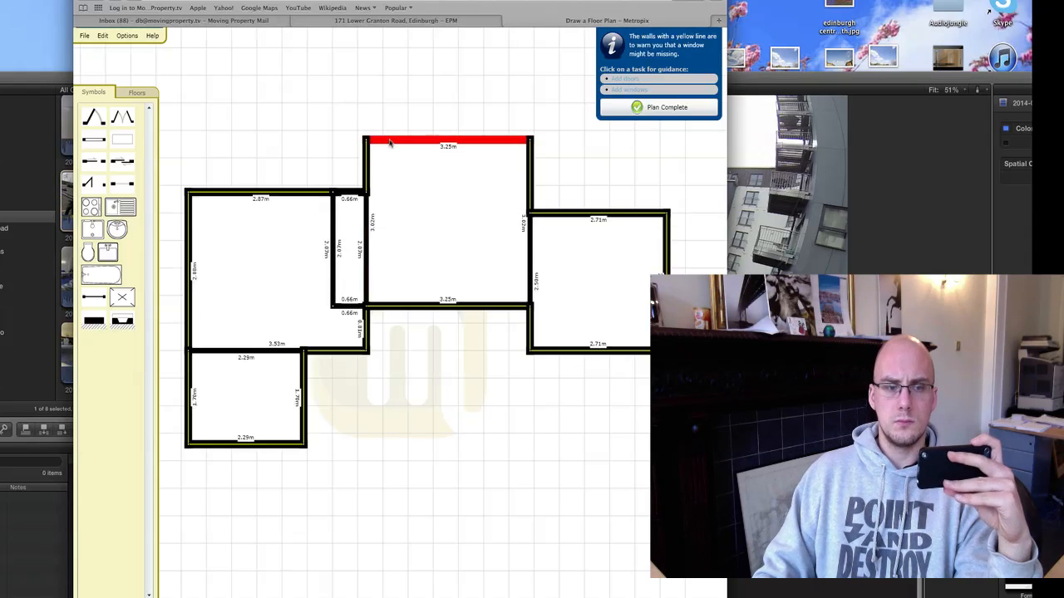
{"action": "left_click_drag", "start_coordinate": [389, 142], "coordinate": [390, 118]}
{"action": "left_click_drag", "start_coordinate": [530, 168], "coordinate": [519, 167]}
Draw a Storage room described as Wardrobe inside the second Bedroom.
{"action": "left_click_drag", "start_coordinate": [529, 261], "coordinate": [517, 261]}
{"action": "left_click", "coordinate": [102, 35]}
{"action": "left_click", "coordinate": [371, 349]}
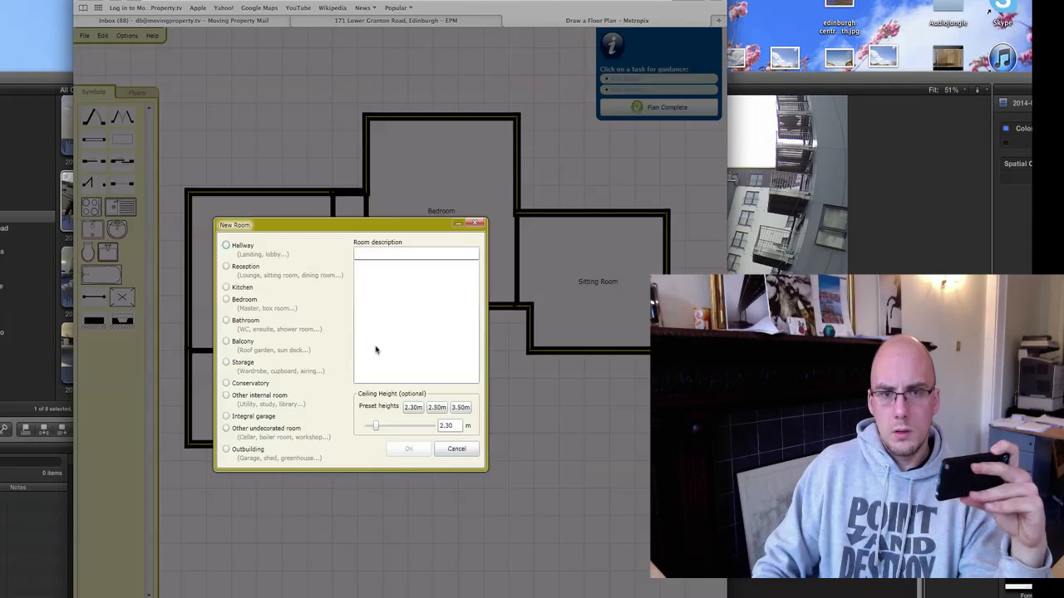
{"action": "left_click", "coordinate": [226, 363]}
{"action": "left_click", "coordinate": [373, 351]}
{"action": "left_click", "coordinate": [409, 448]}
{"action": "left_click_drag", "start_coordinate": [452, 259], "coordinate": [451, 267]}
Enlarge the Sitting Room by moving its top, side and bottom walls, then open the EPM tab.
{"action": "left_click_drag", "start_coordinate": [581, 214], "coordinate": [581, 117]}
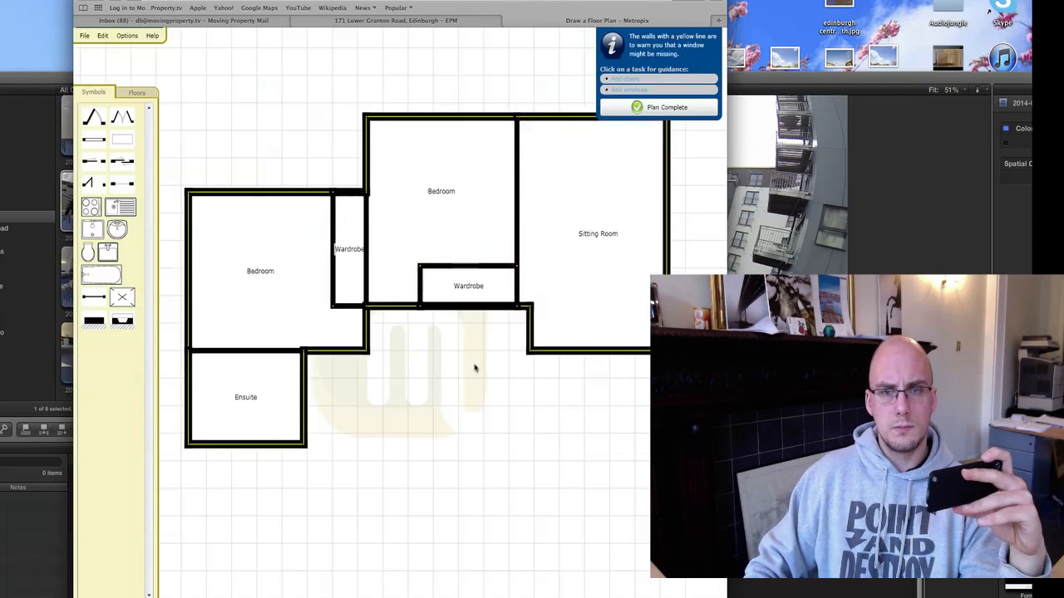
{"action": "left_click_drag", "start_coordinate": [475, 369], "coordinate": [213, 330]}
{"action": "left_click_drag", "start_coordinate": [295, 292], "coordinate": [261, 292]}
{"action": "left_click_drag", "start_coordinate": [430, 217], "coordinate": [501, 218]}
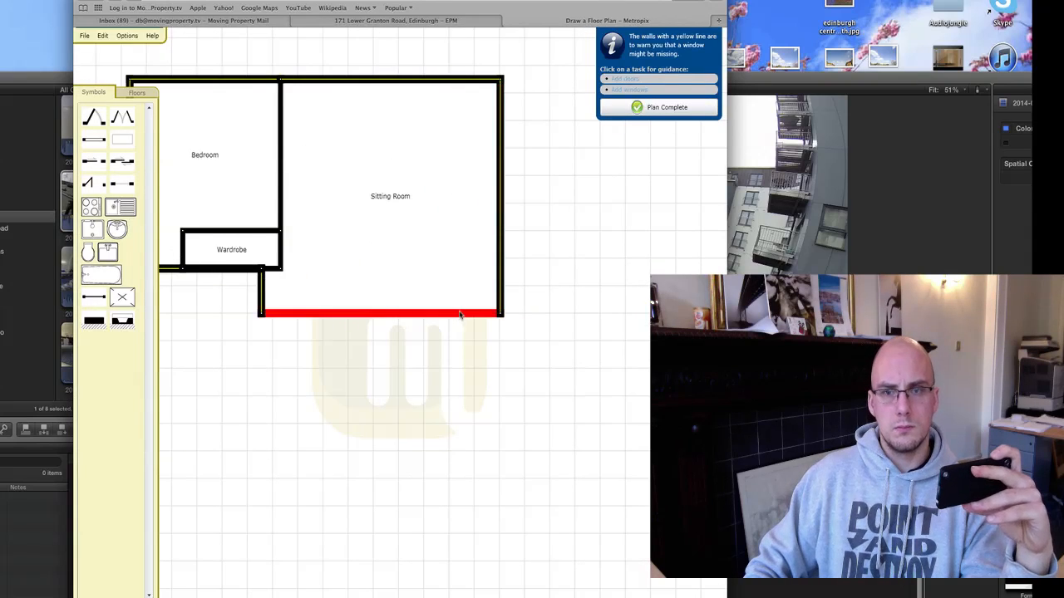
{"action": "left_click_drag", "start_coordinate": [459, 315], "coordinate": [460, 350]}
{"action": "left_click_drag", "start_coordinate": [417, 81], "coordinate": [417, 34]}
{"action": "left_click_drag", "start_coordinate": [454, 350], "coordinate": [453, 322]}
{"action": "left_click_drag", "start_coordinate": [436, 191], "coordinate": [445, 332]}
{"action": "left_click_drag", "start_coordinate": [428, 175], "coordinate": [428, 144]}
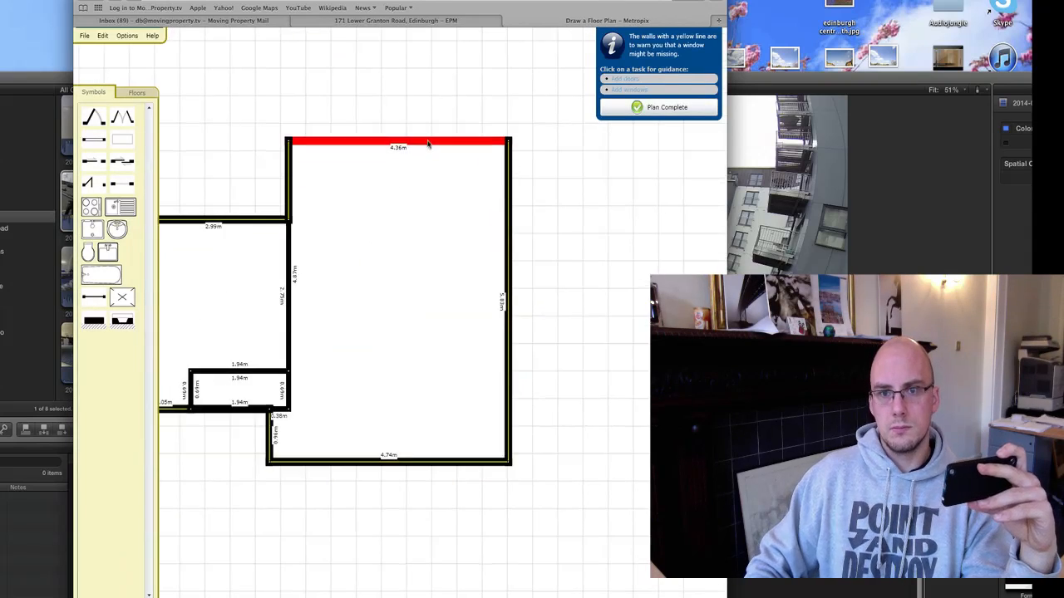
{"action": "left_click", "coordinate": [395, 20]}
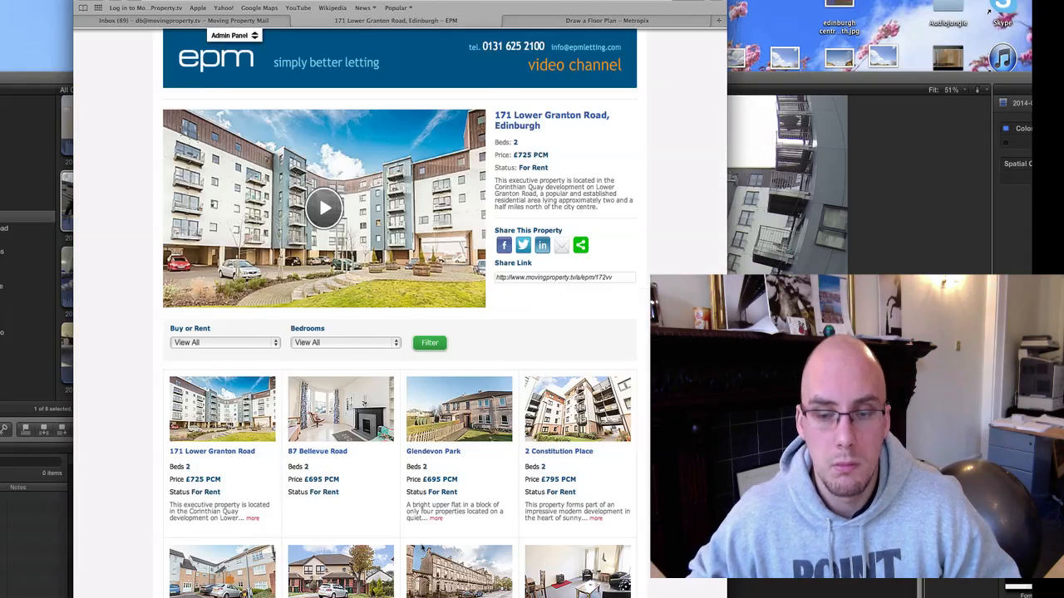